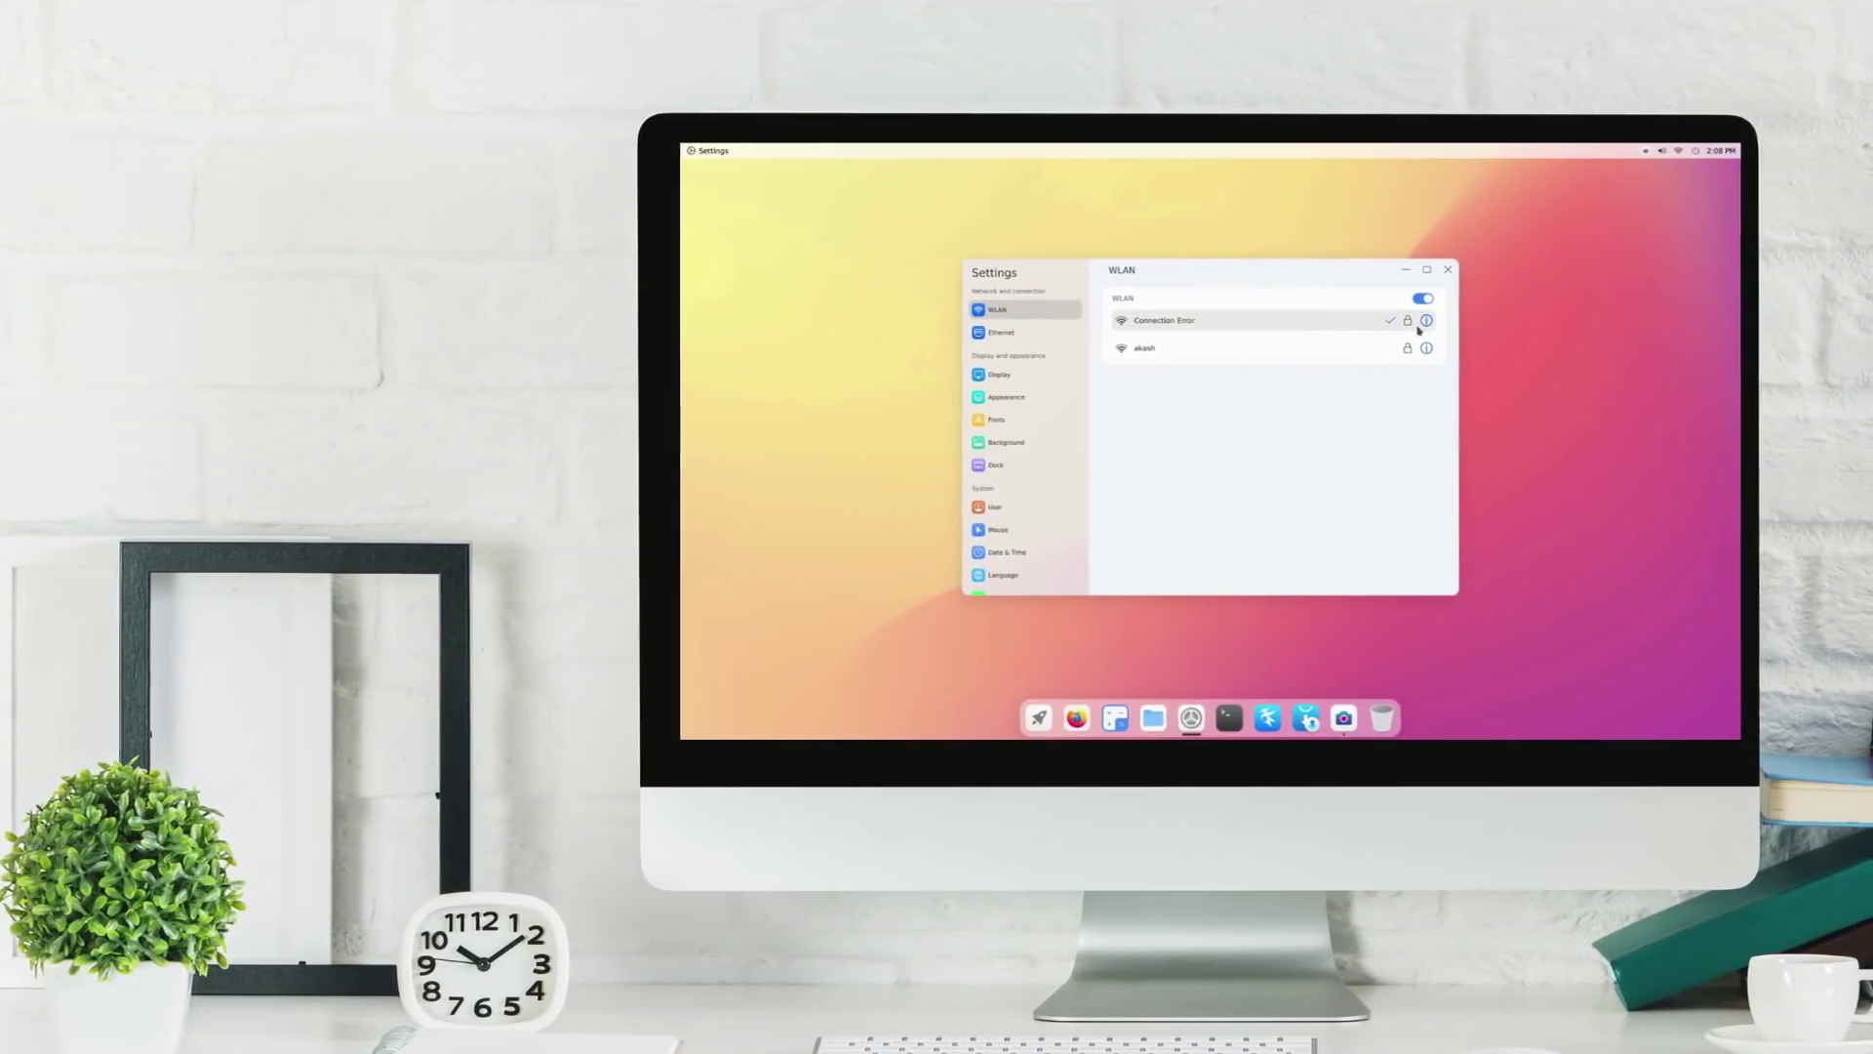
- Confirm the display stays at 1920x1080 and 60 Hz, then look over the Appearance and Fonts pages
{"action": "left_click", "coordinate": [1005, 333]}
{"action": "left_click", "coordinate": [1034, 373]}
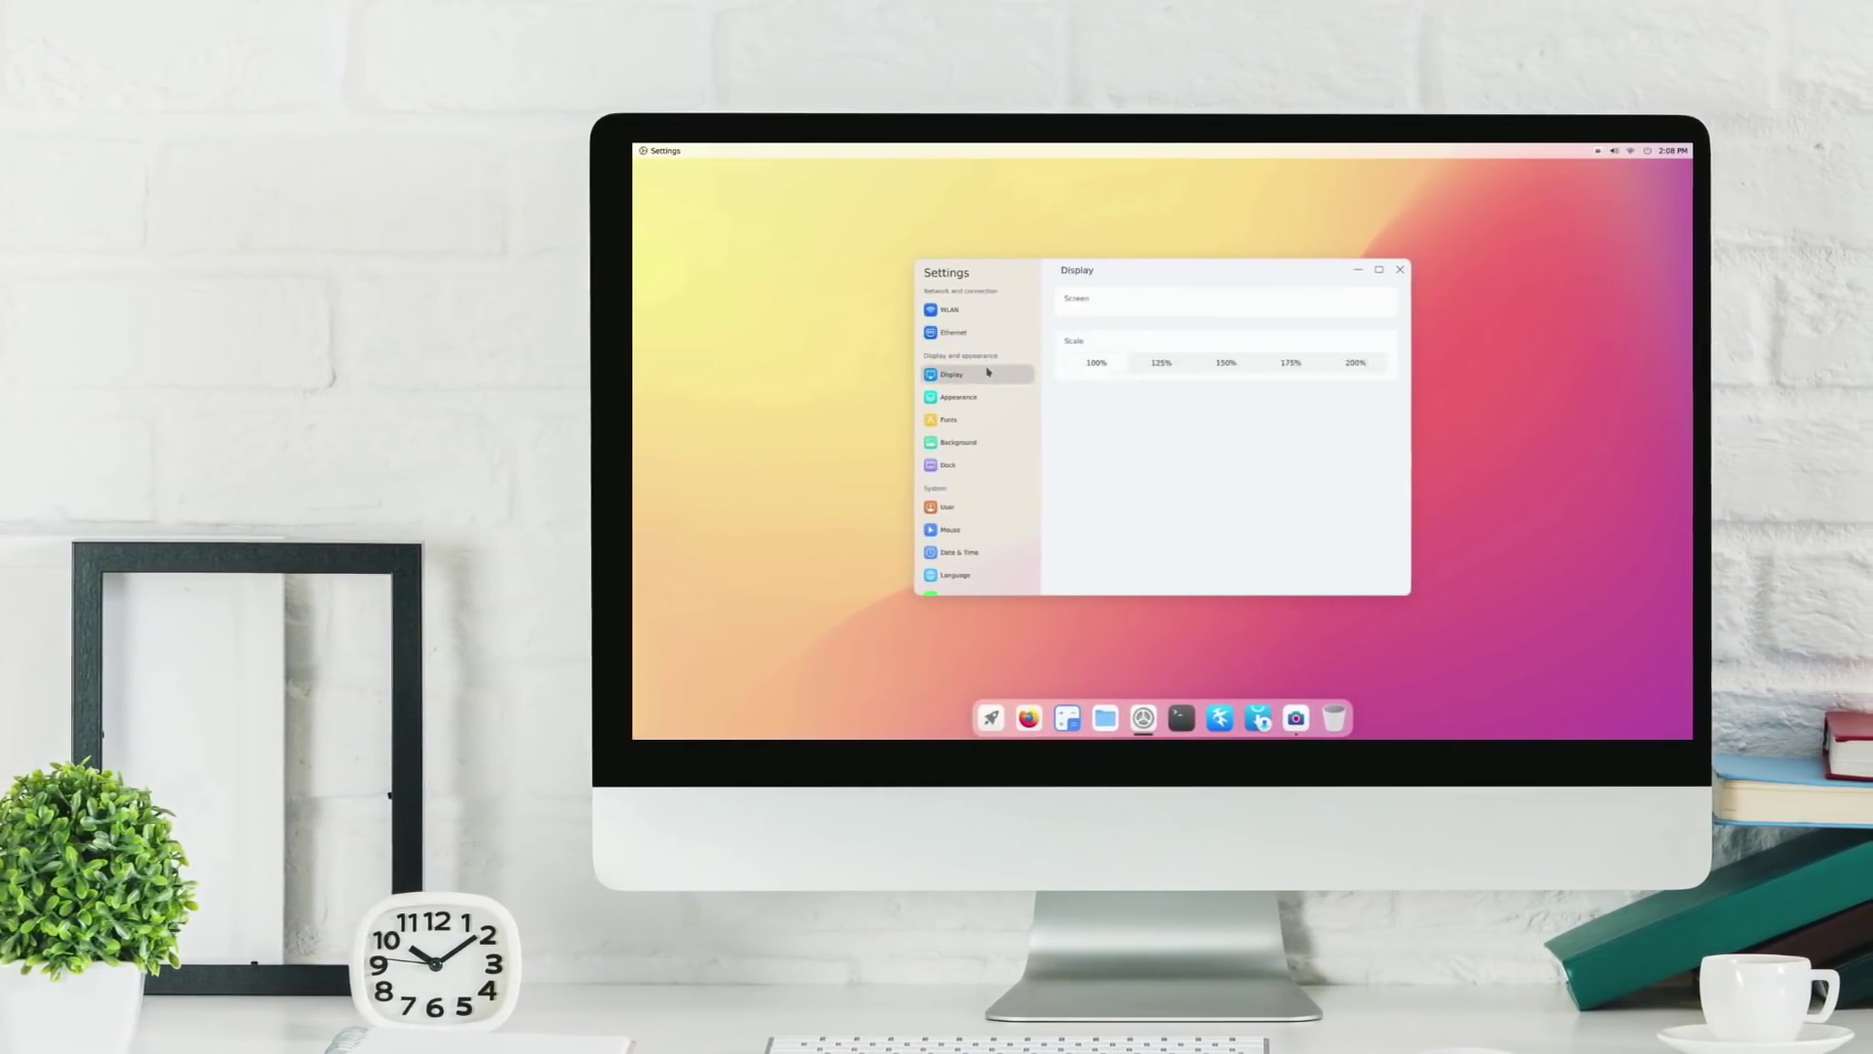
{"action": "left_click", "coordinate": [1299, 327]}
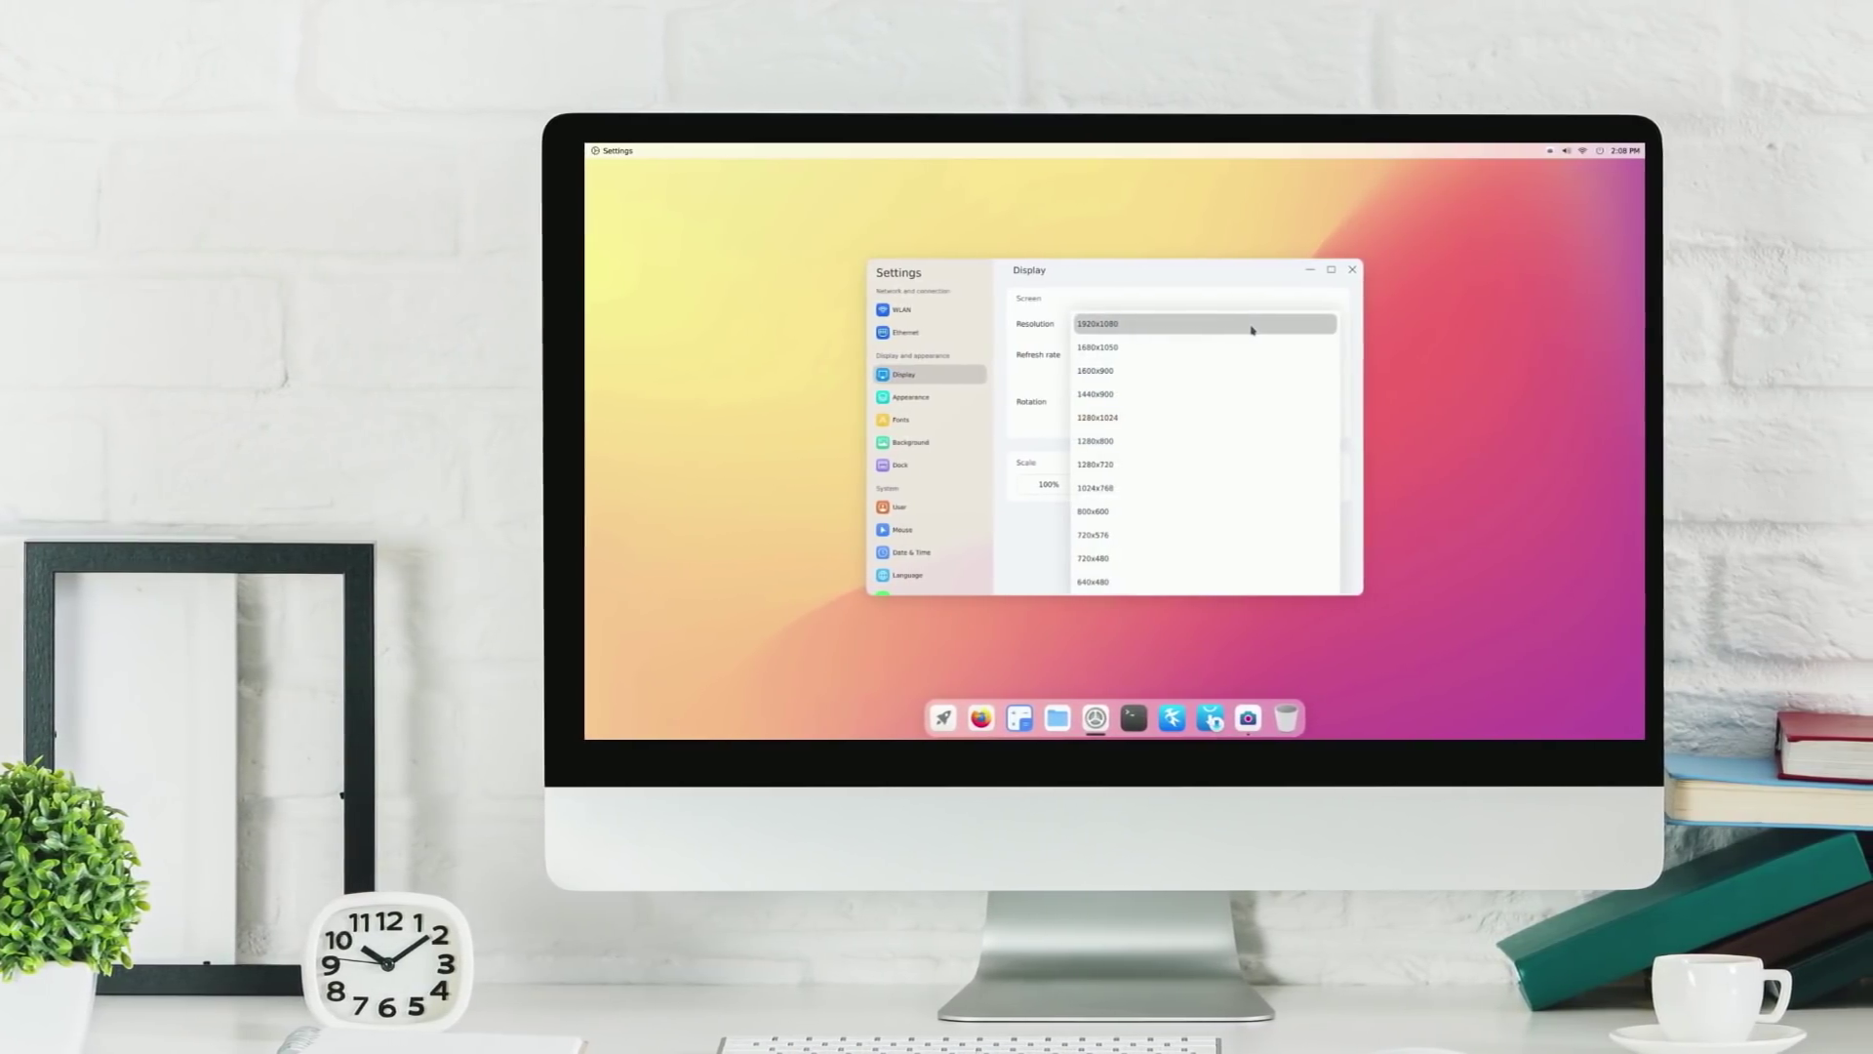
{"action": "left_click", "coordinate": [1112, 325]}
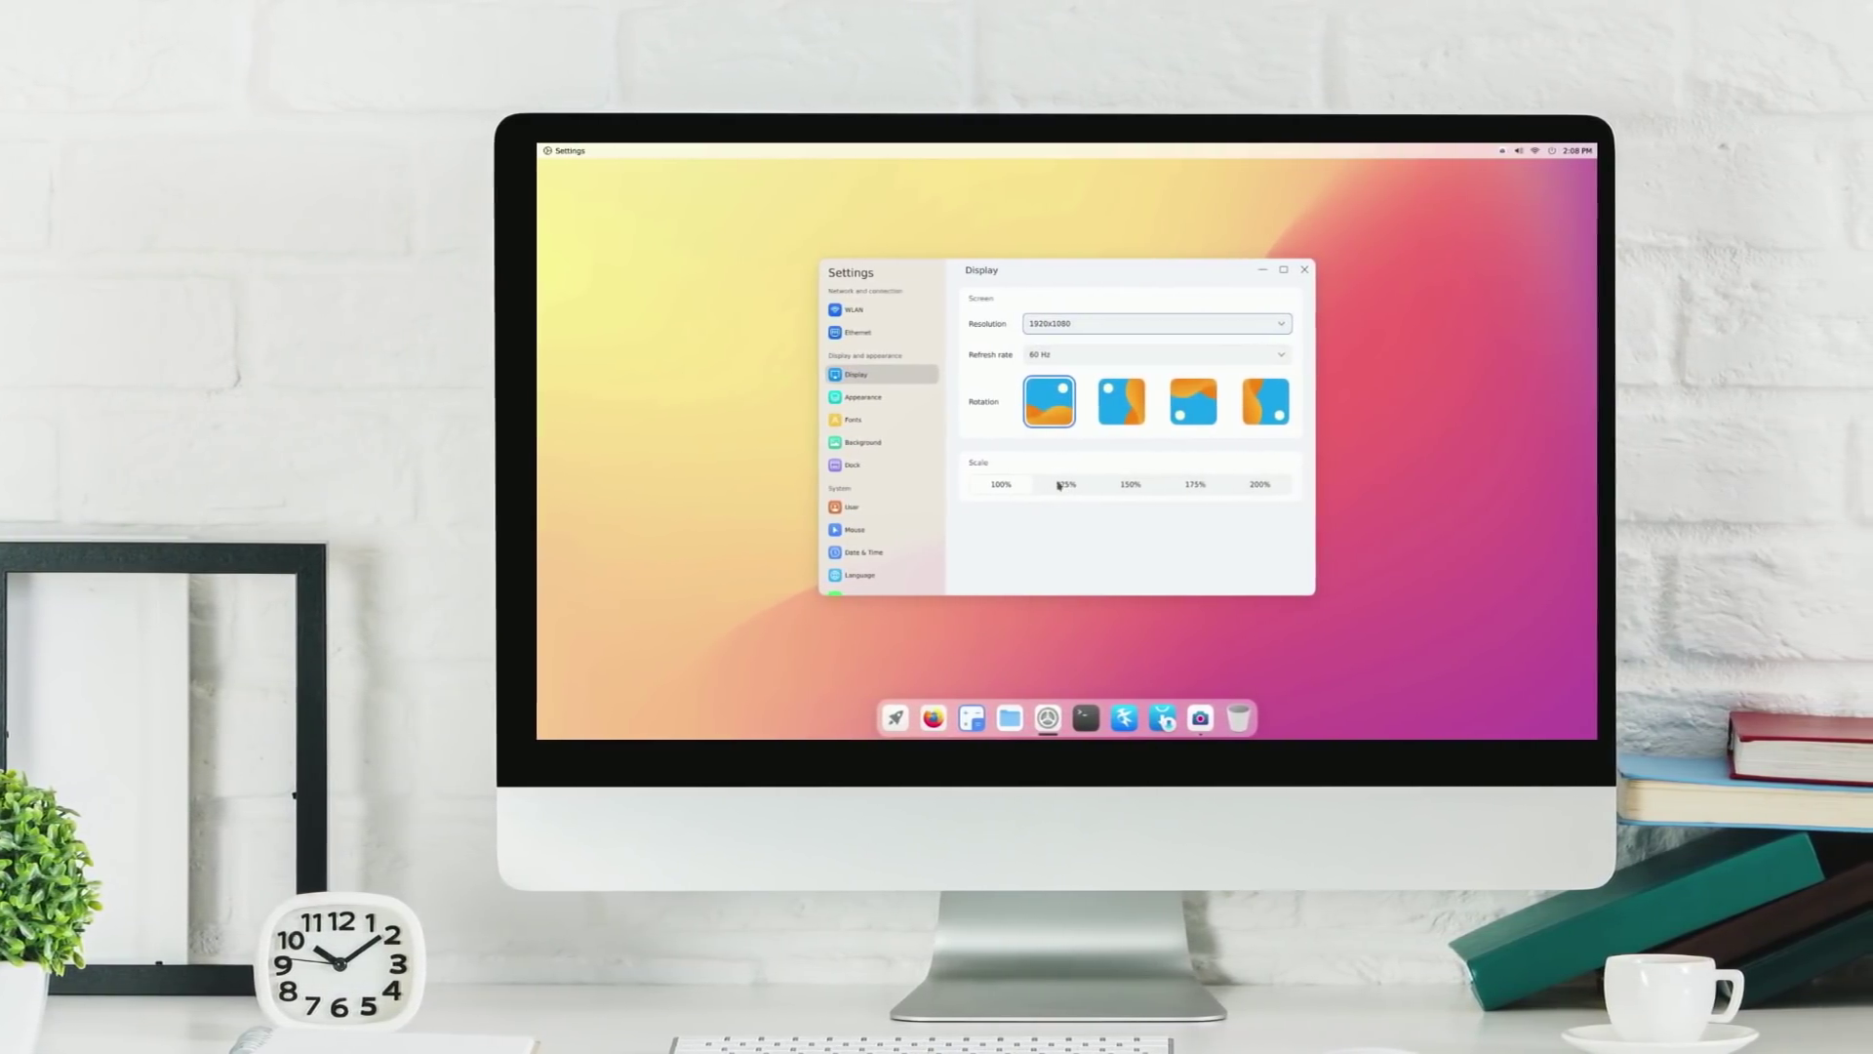
{"action": "left_click", "coordinate": [1194, 356]}
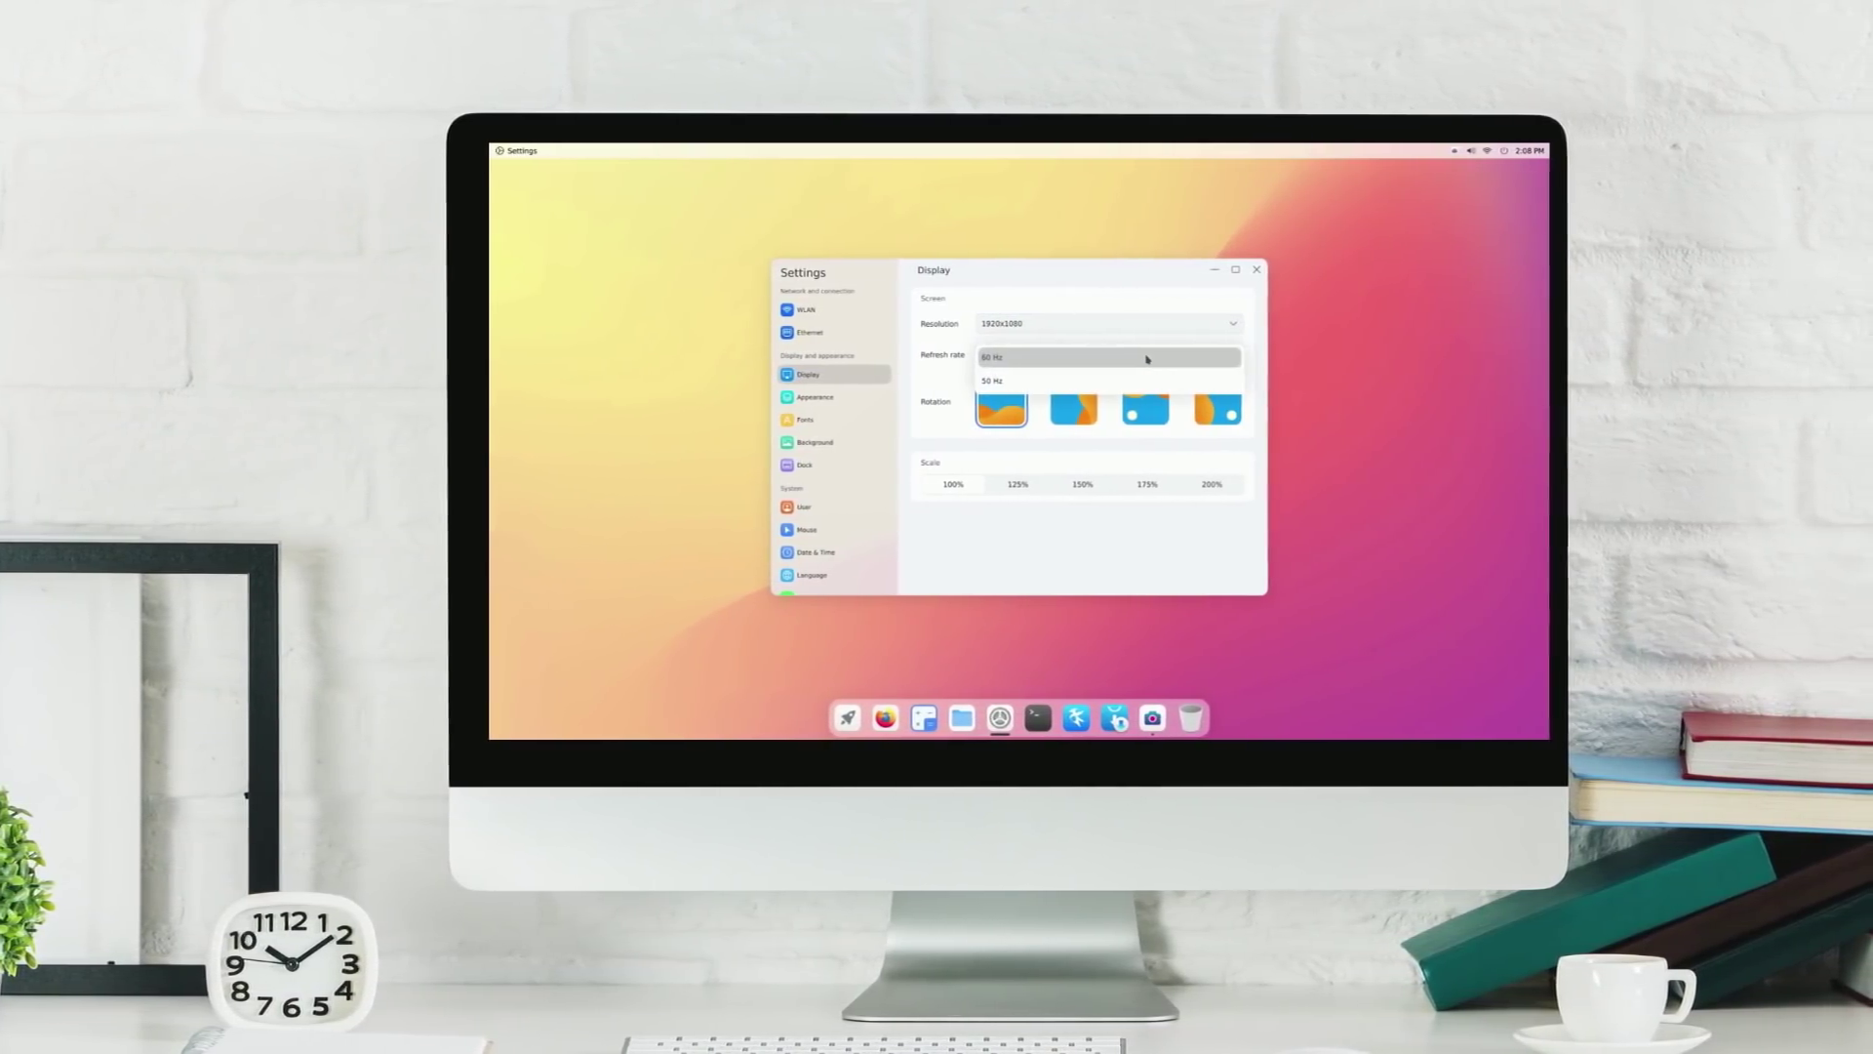
{"action": "left_click", "coordinate": [1147, 359]}
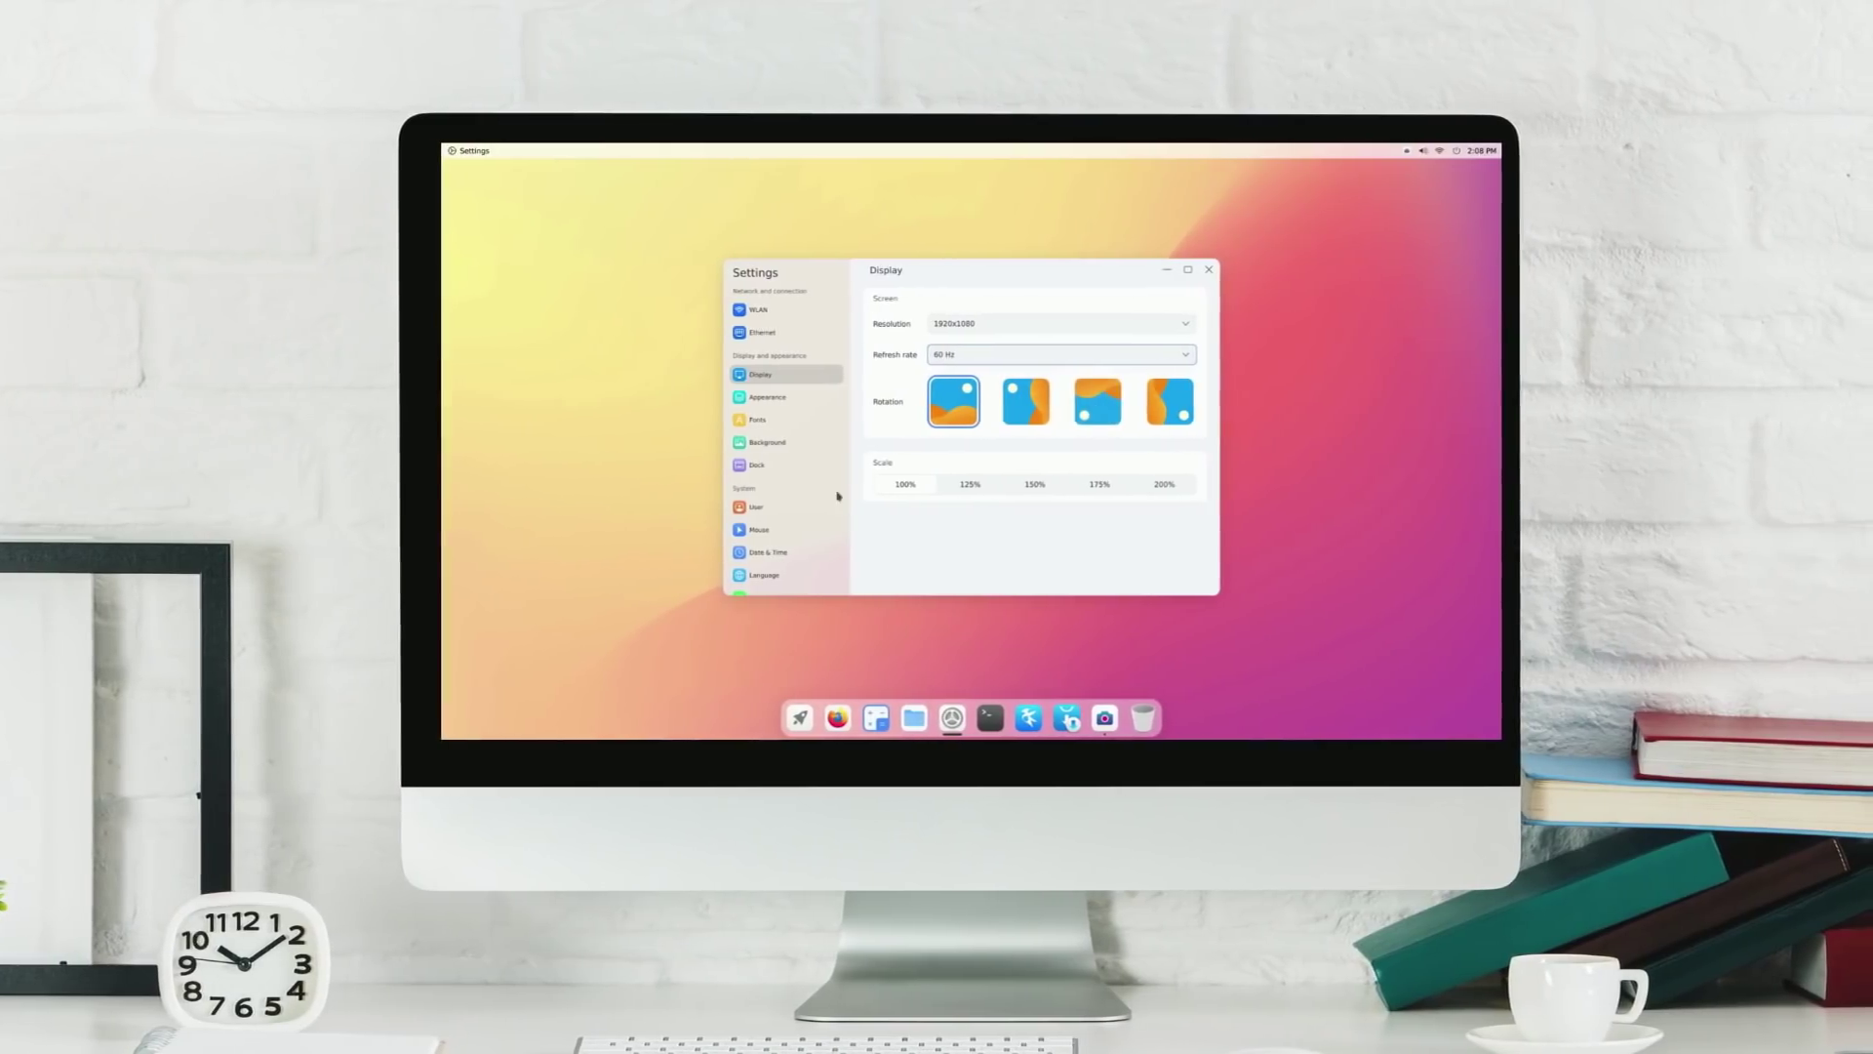
{"action": "left_click", "coordinate": [797, 397]}
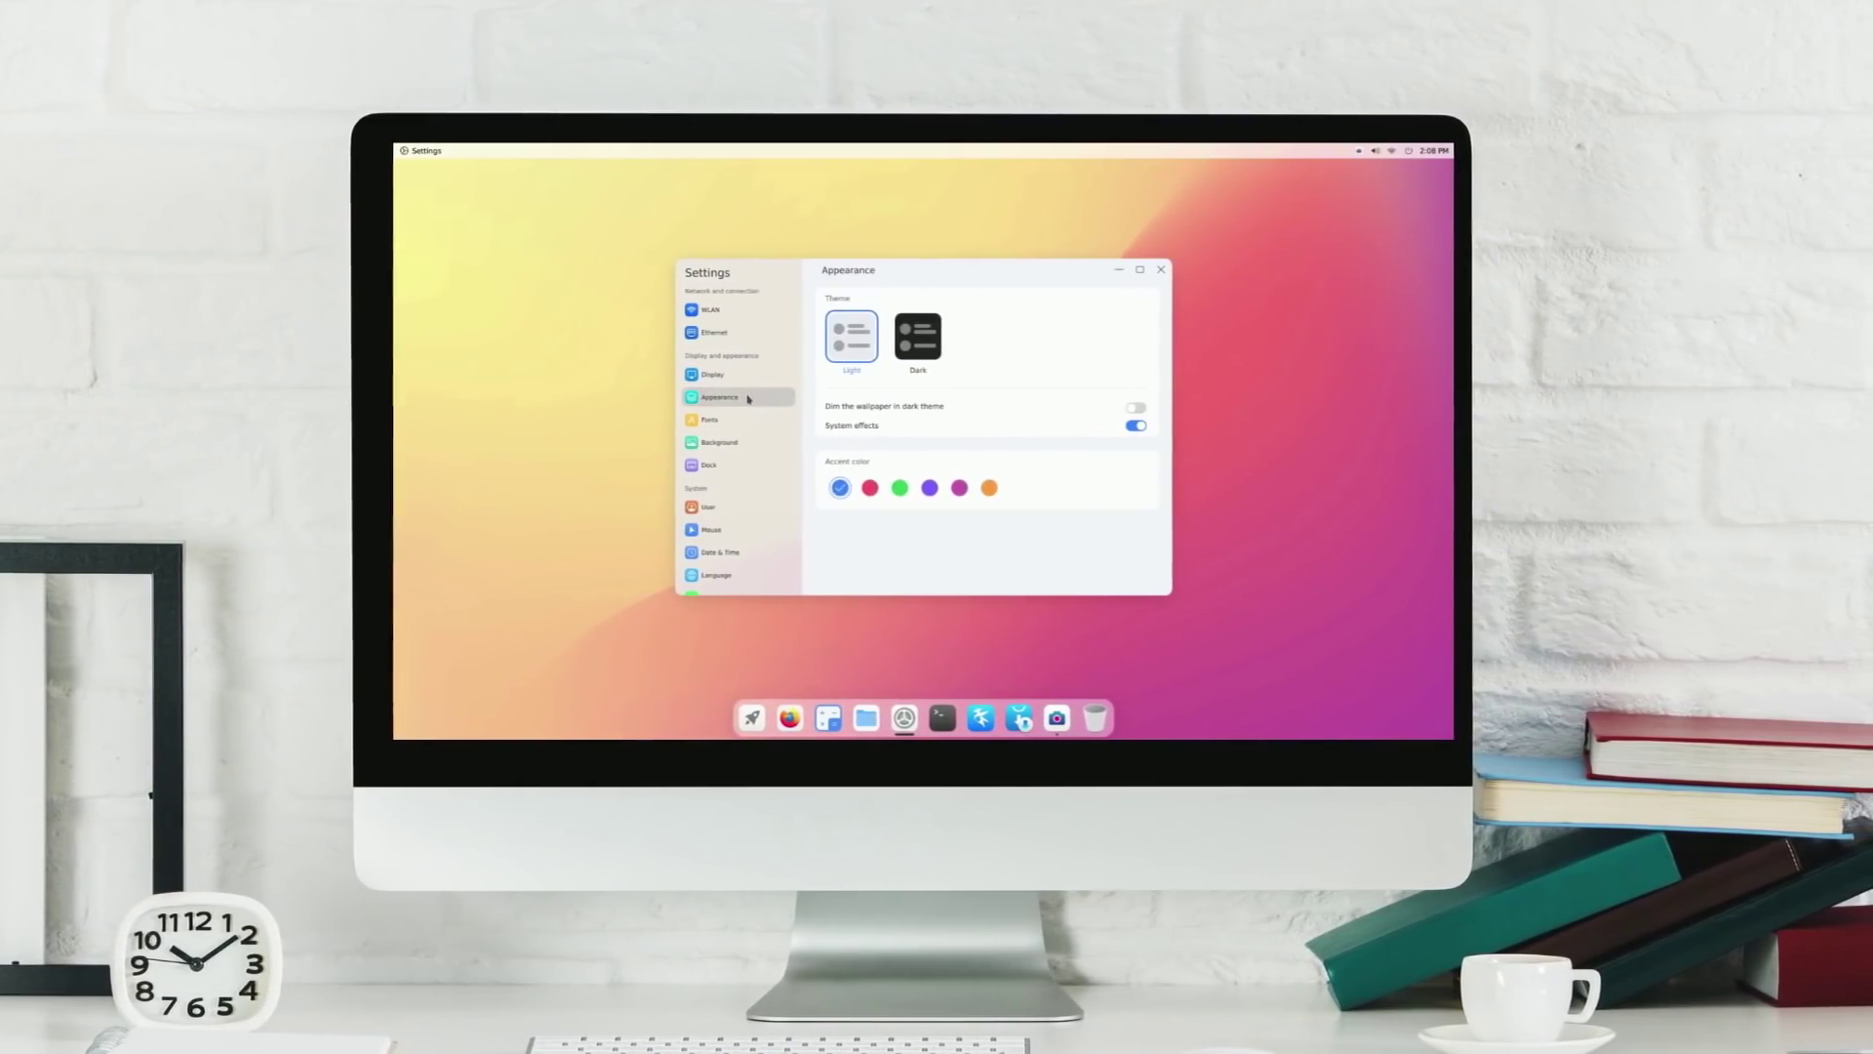
{"action": "left_click", "coordinate": [730, 425]}
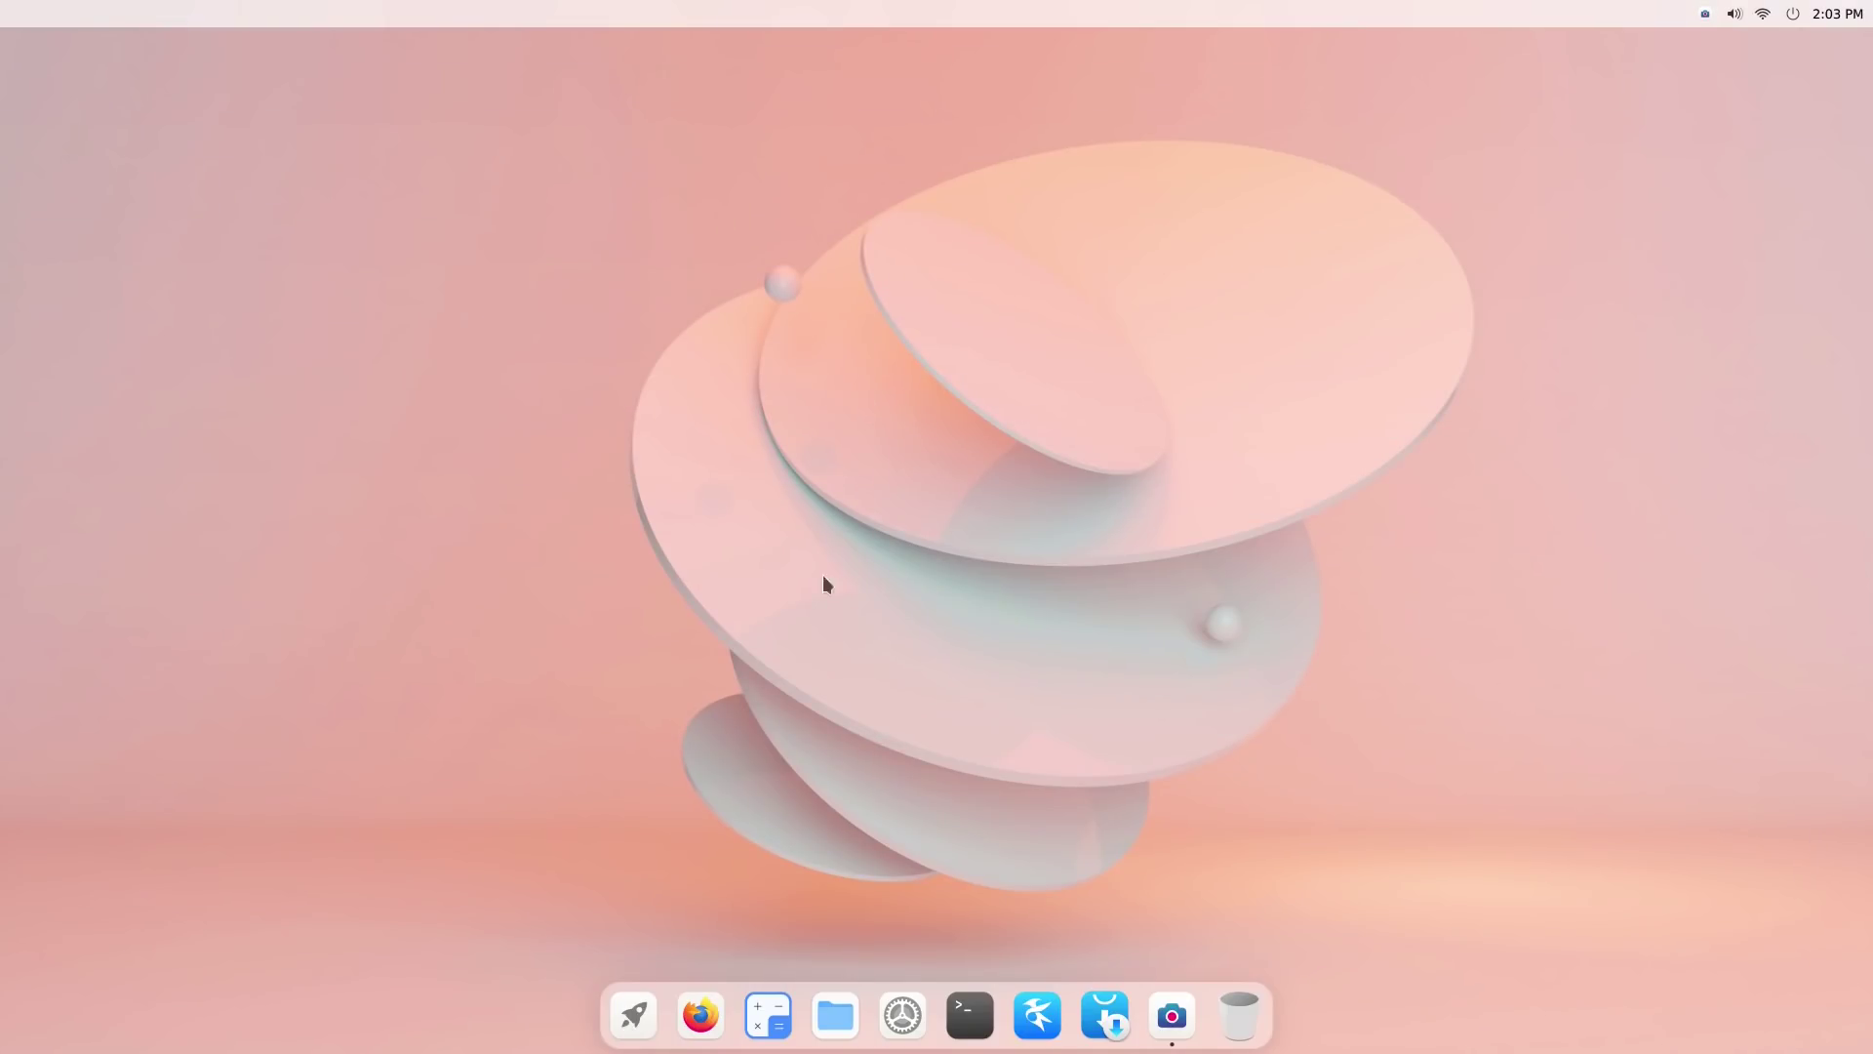
{"action": "left_click", "coordinate": [901, 1017]}
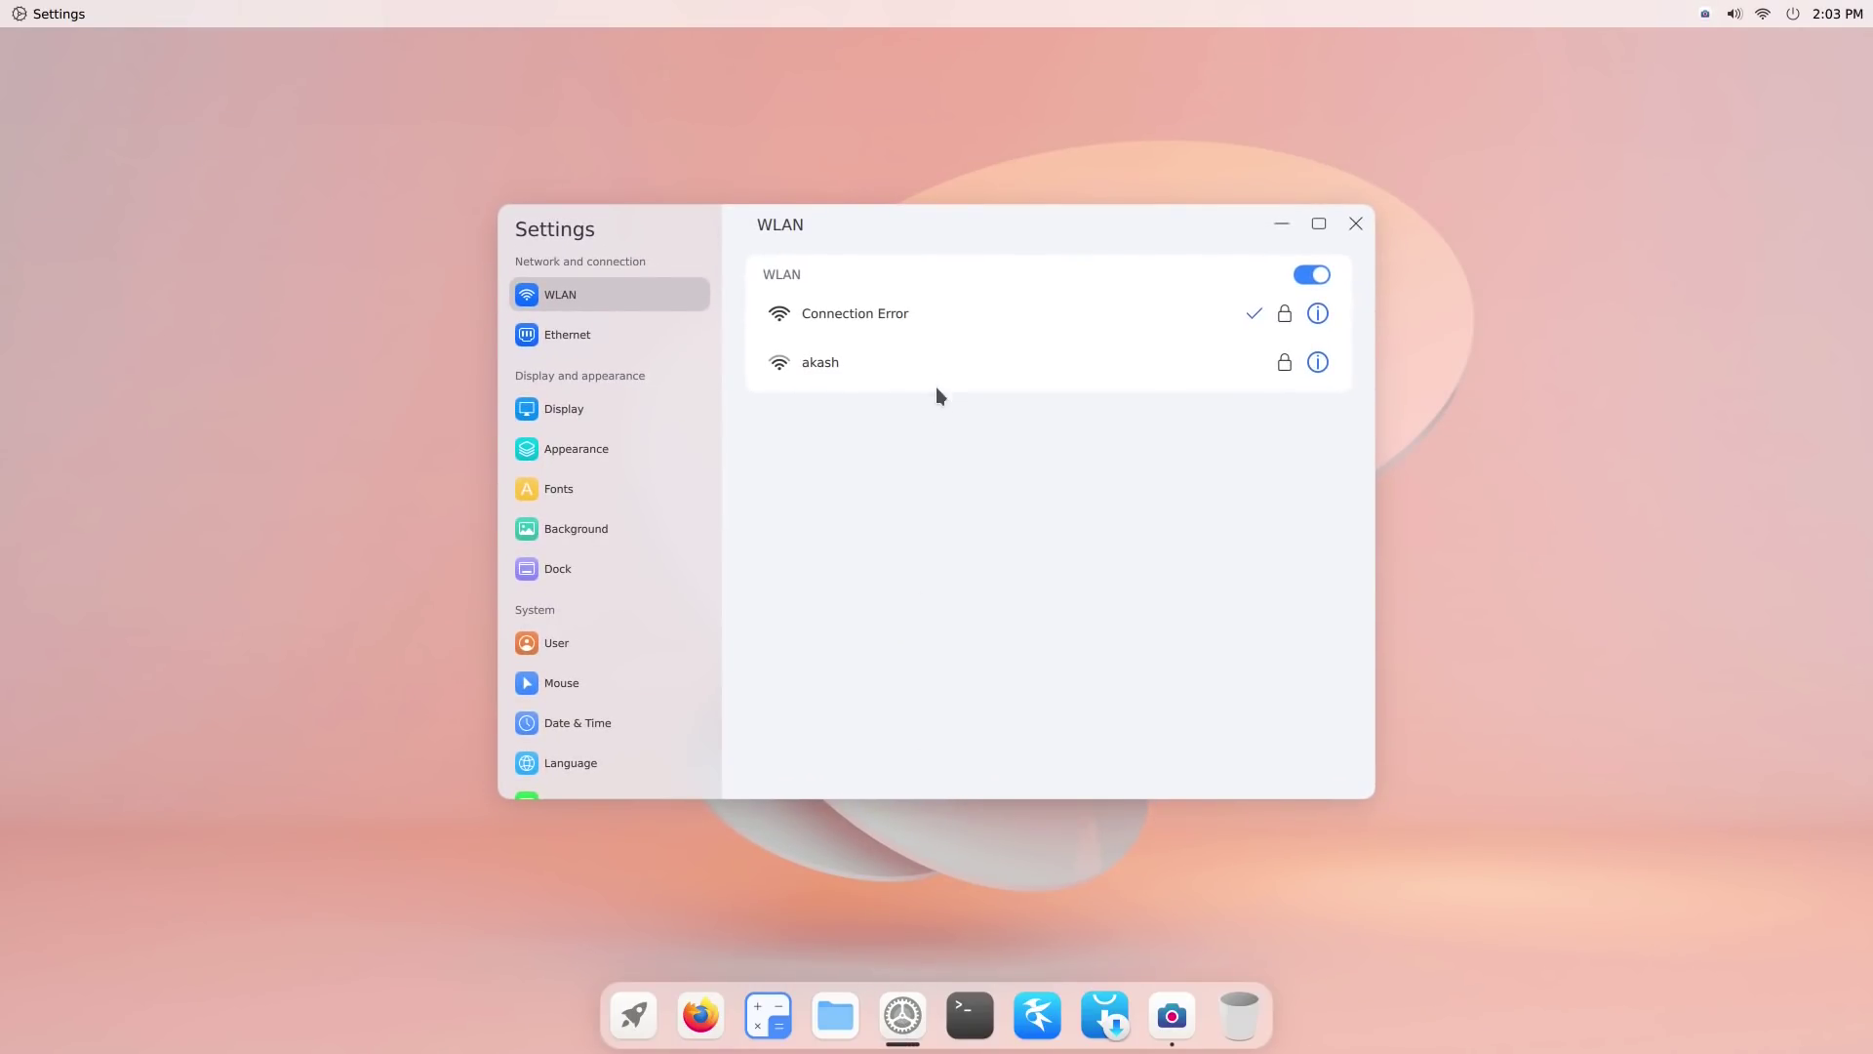
{"action": "left_click_drag", "start_coordinate": [929, 237], "coordinate": [635, 178]}
{"action": "left_click", "coordinate": [336, 390]}
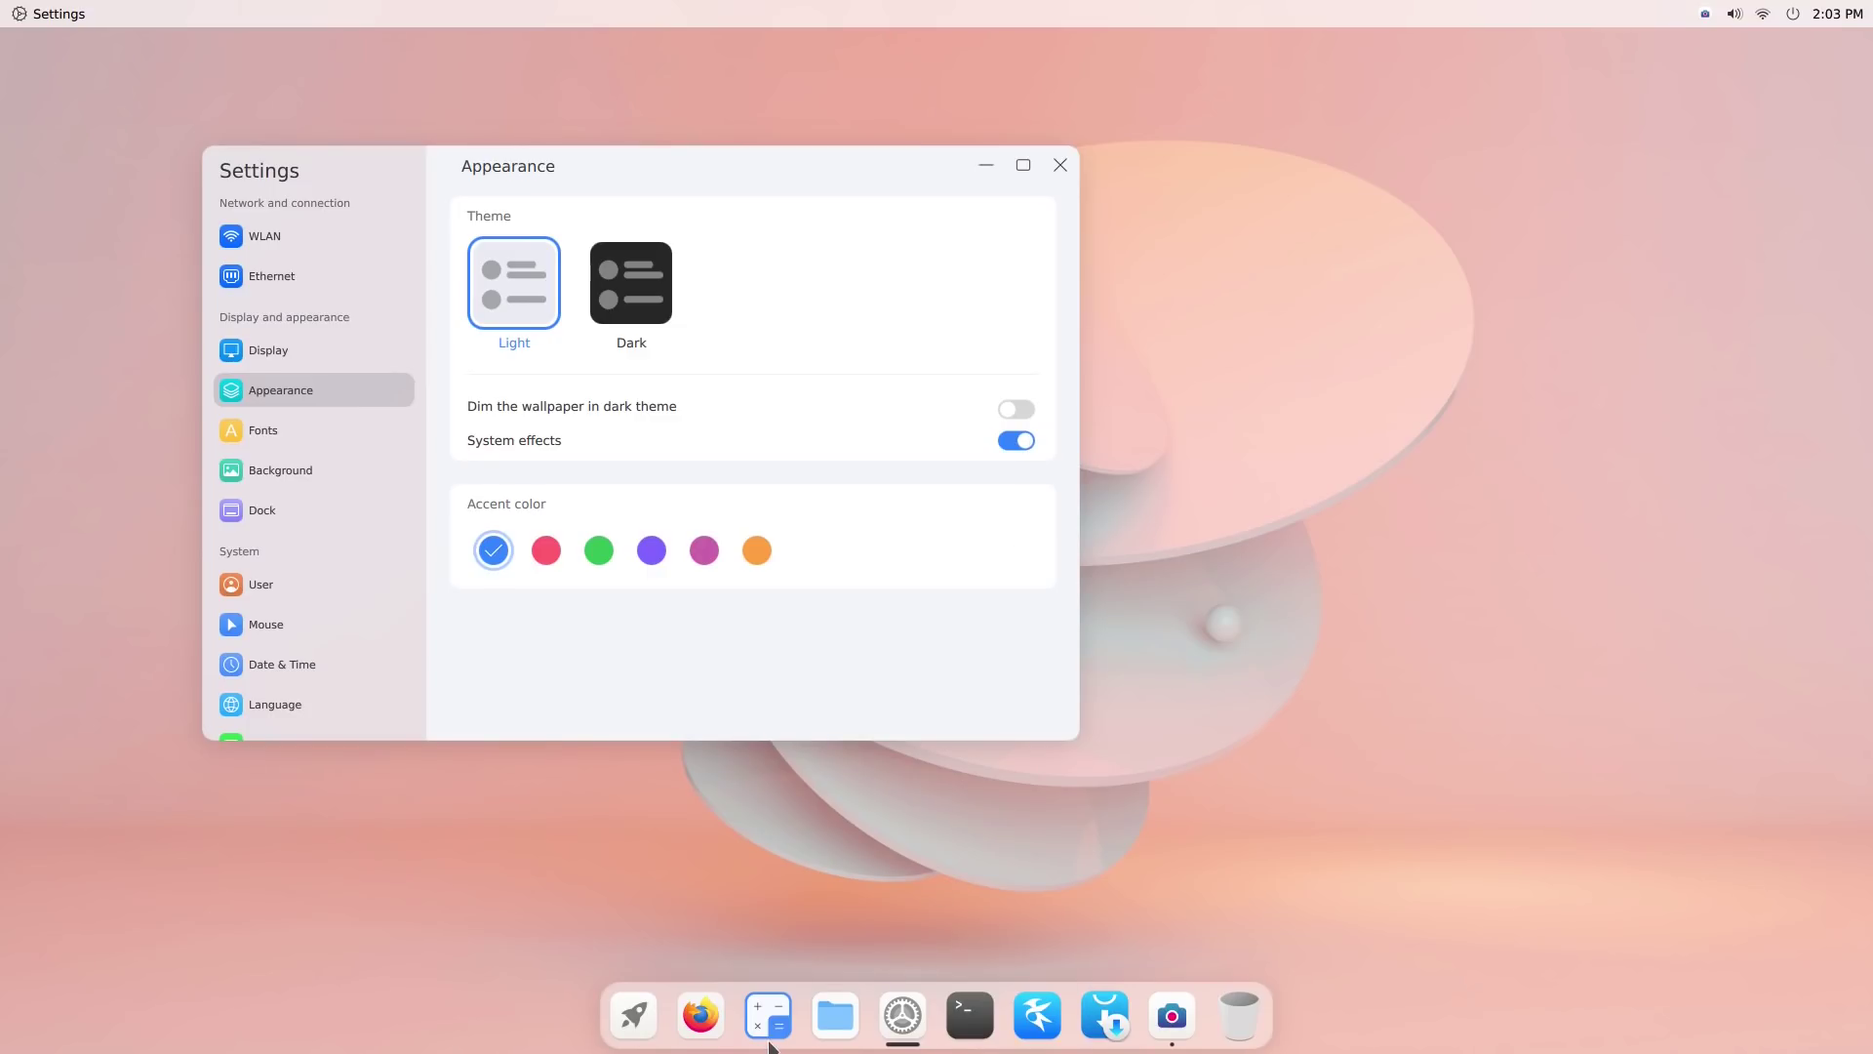
{"action": "left_click_drag", "start_coordinate": [916, 283], "coordinate": [1442, 390]}
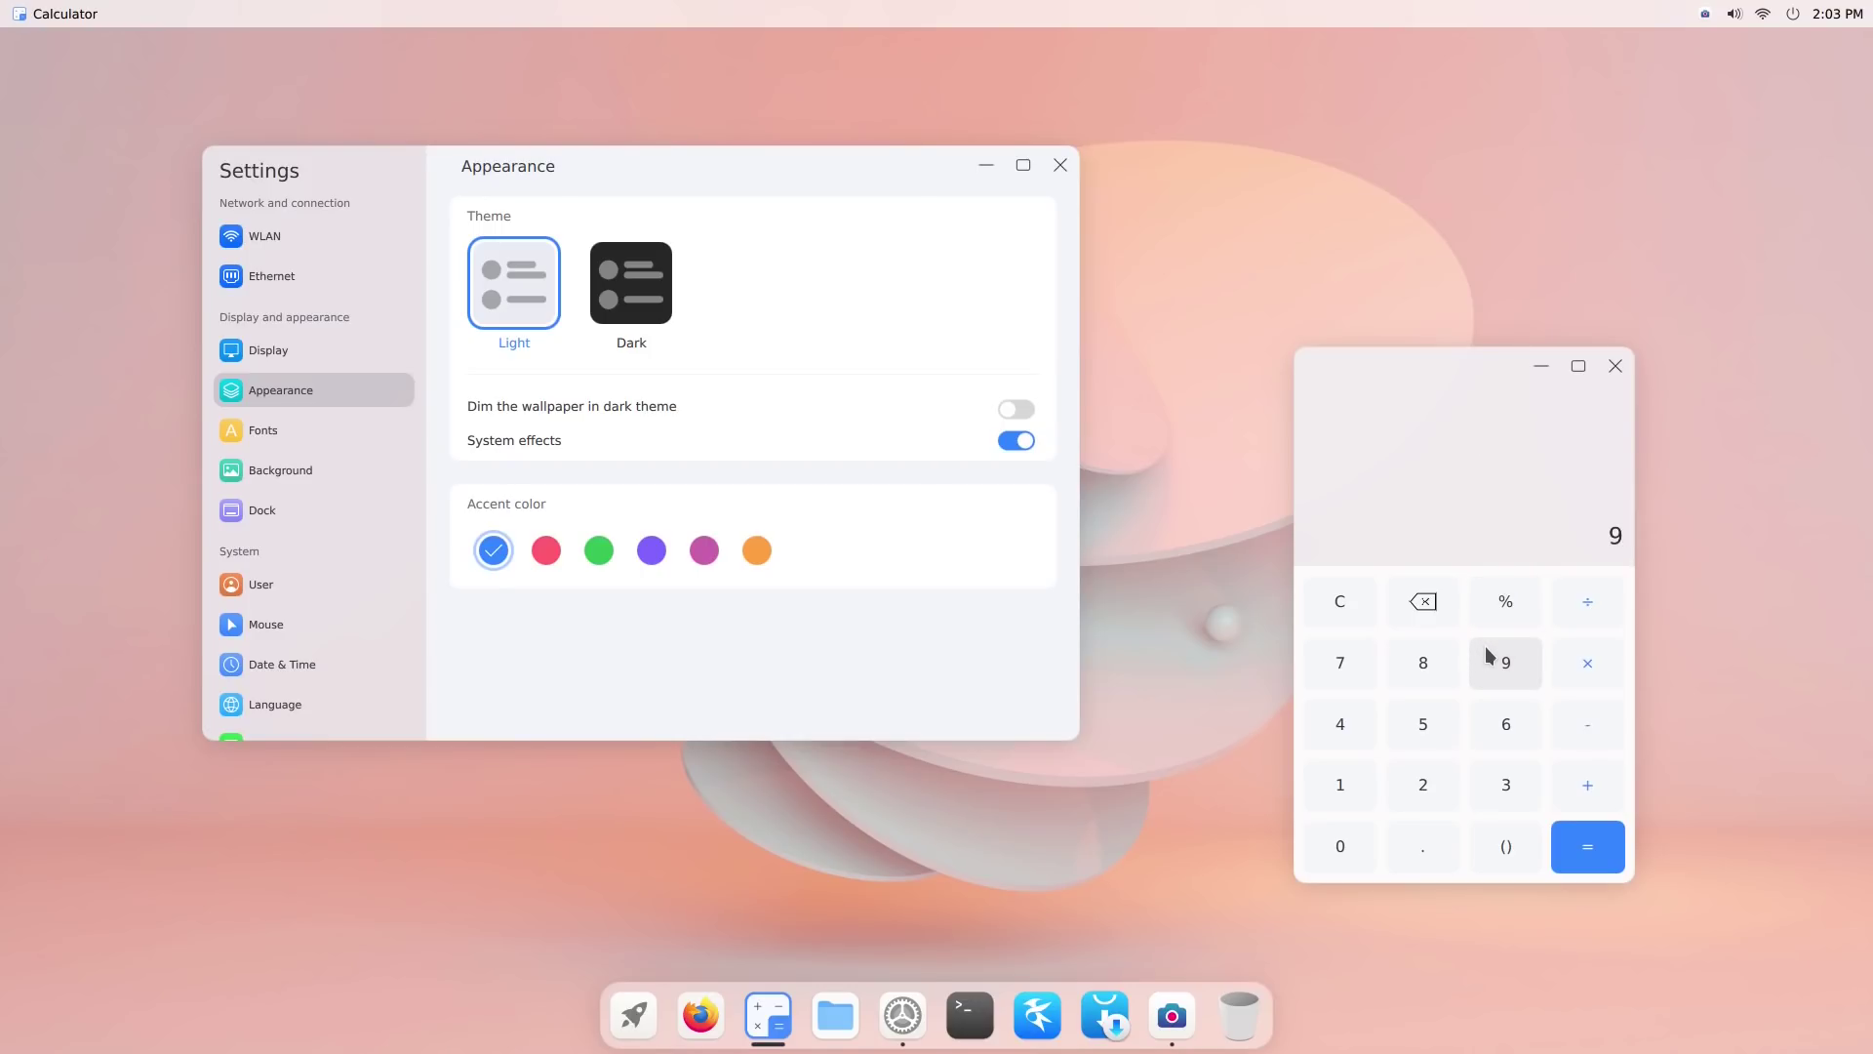
{"action": "type", "text": "85"}
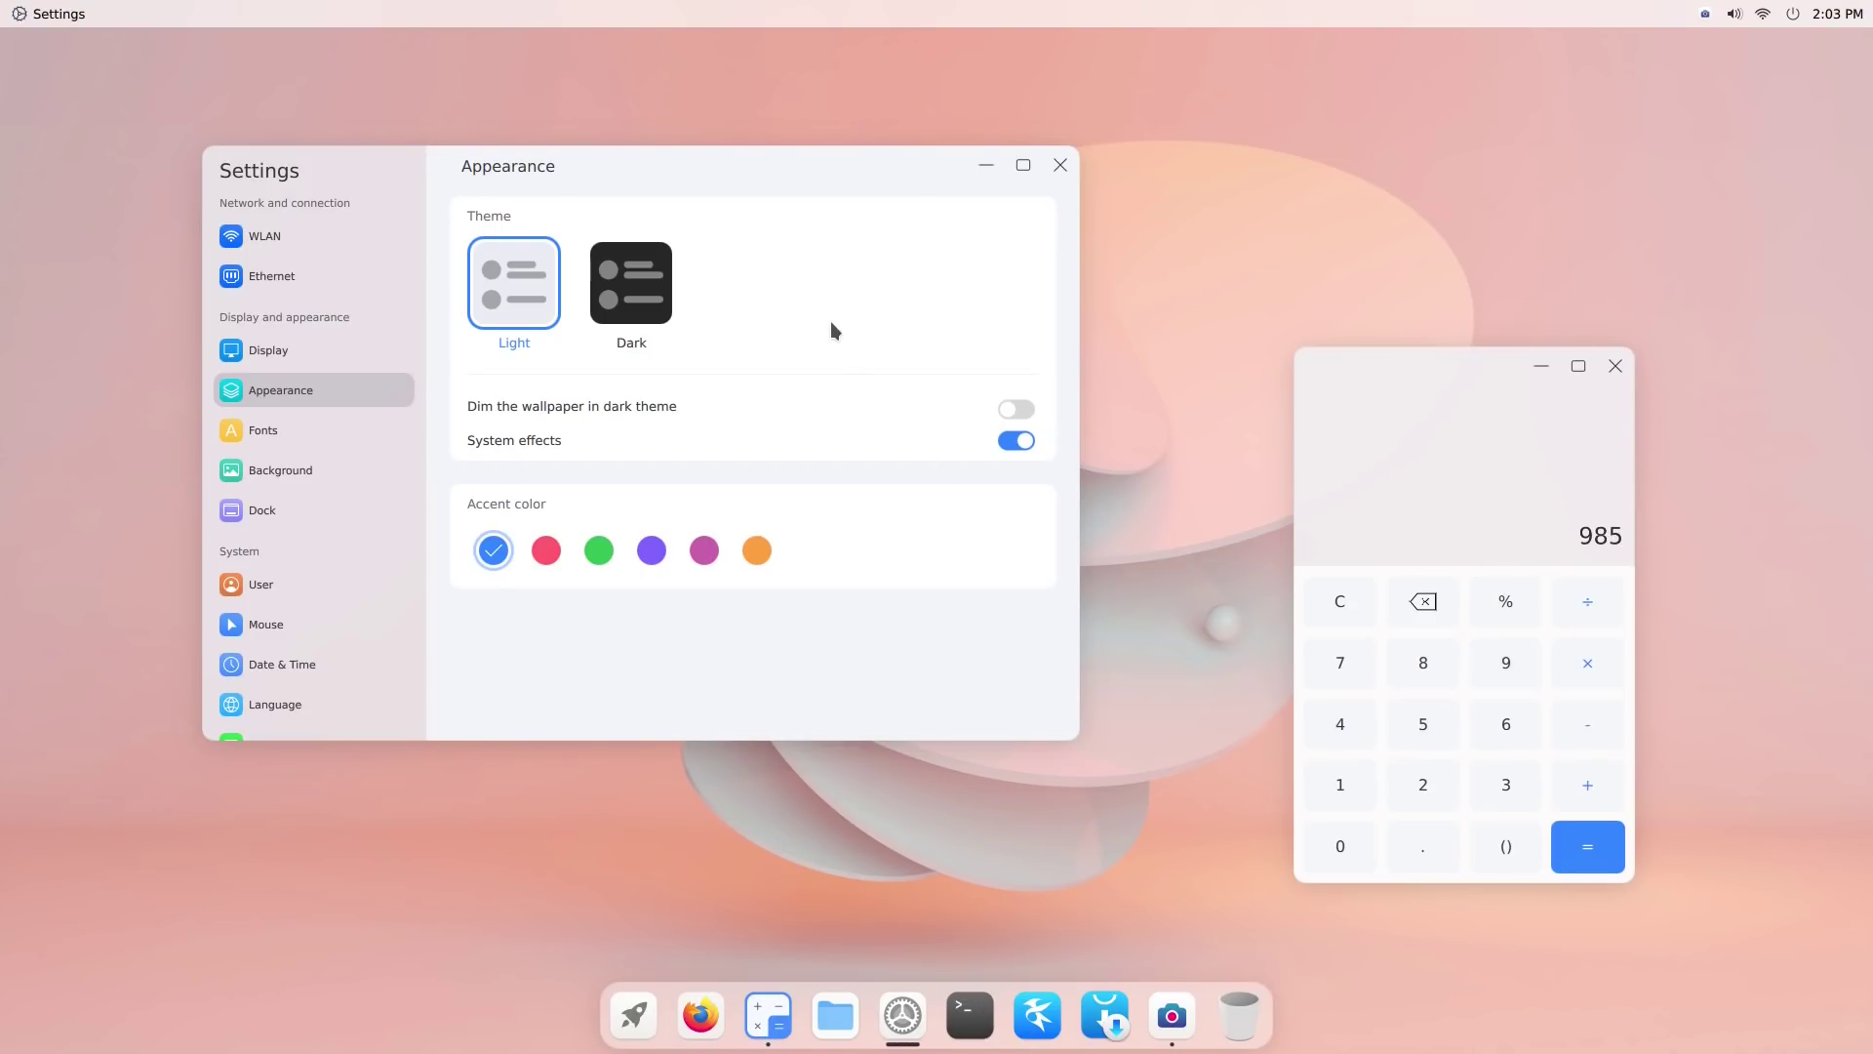
{"action": "left_click", "coordinate": [632, 309]}
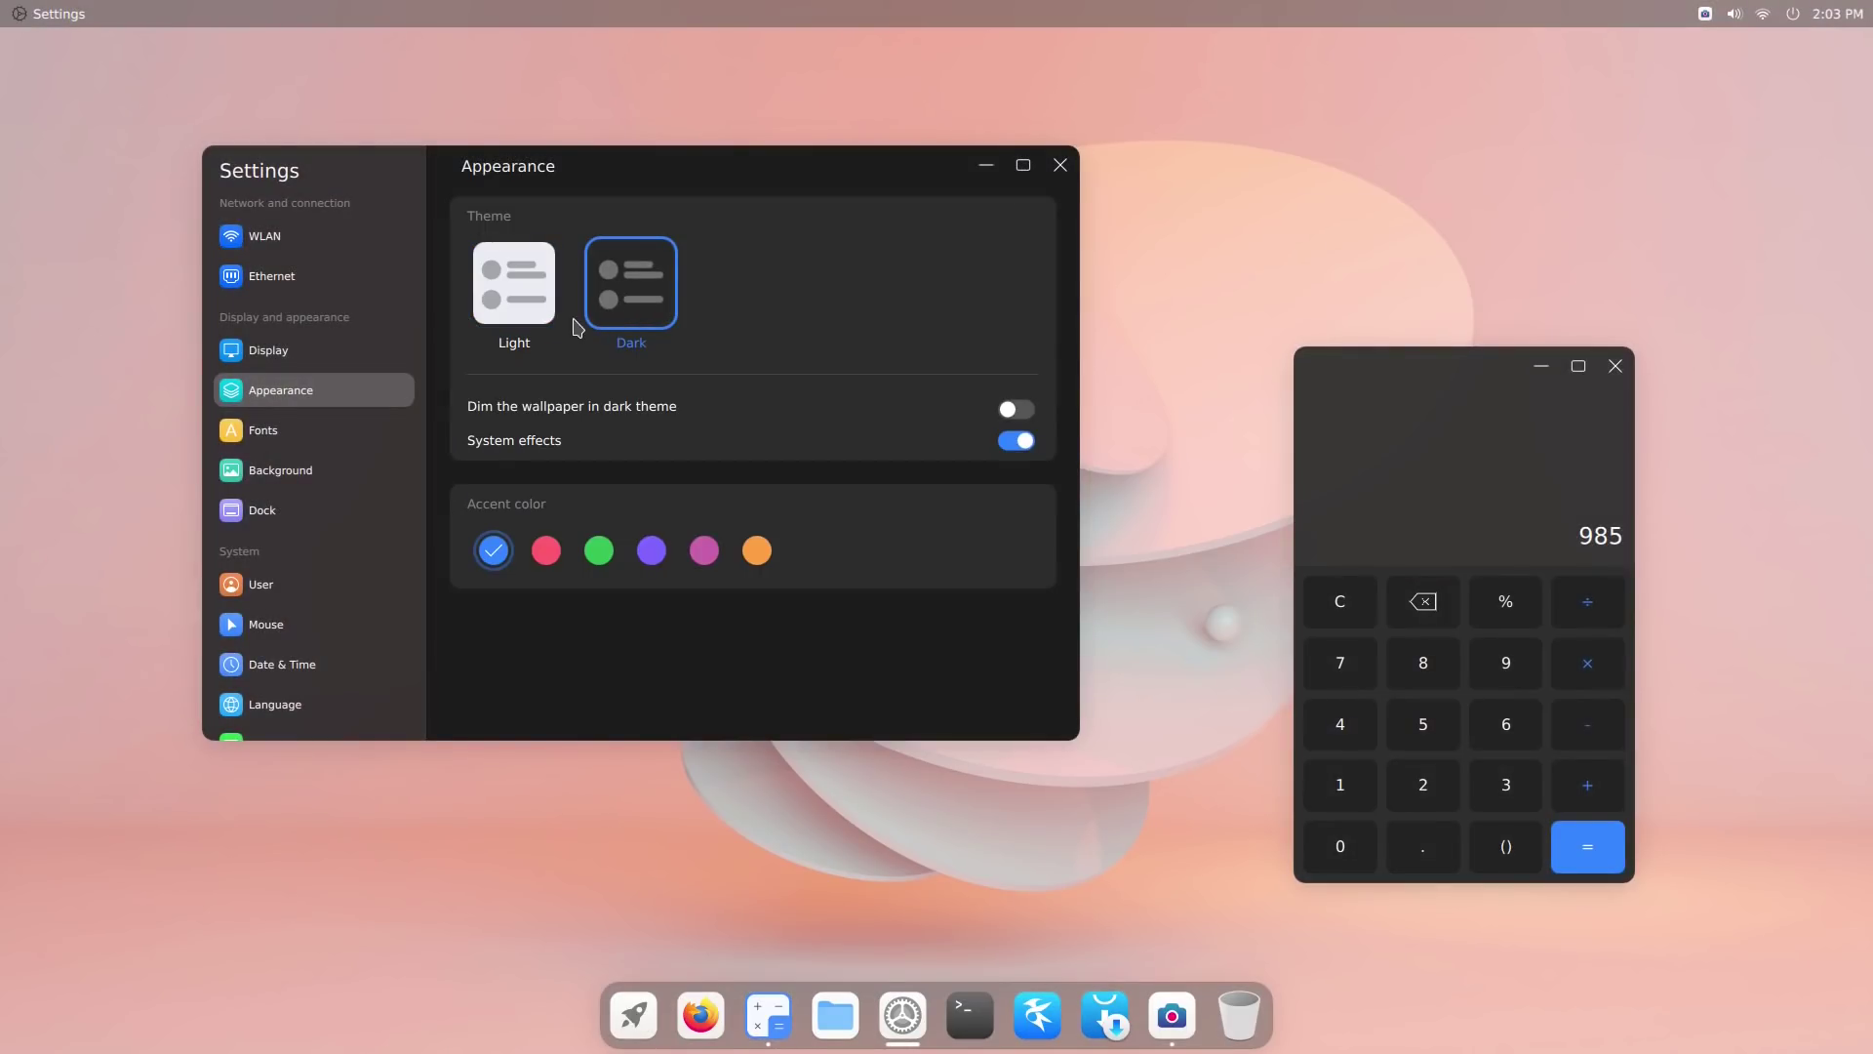
{"action": "left_click", "coordinate": [546, 314]}
{"action": "left_click", "coordinate": [655, 315]}
{"action": "left_click", "coordinate": [515, 293]}
{"action": "left_click_drag", "start_coordinate": [778, 179], "coordinate": [1, 306]}
{"action": "left_click", "coordinate": [1446, 357]}
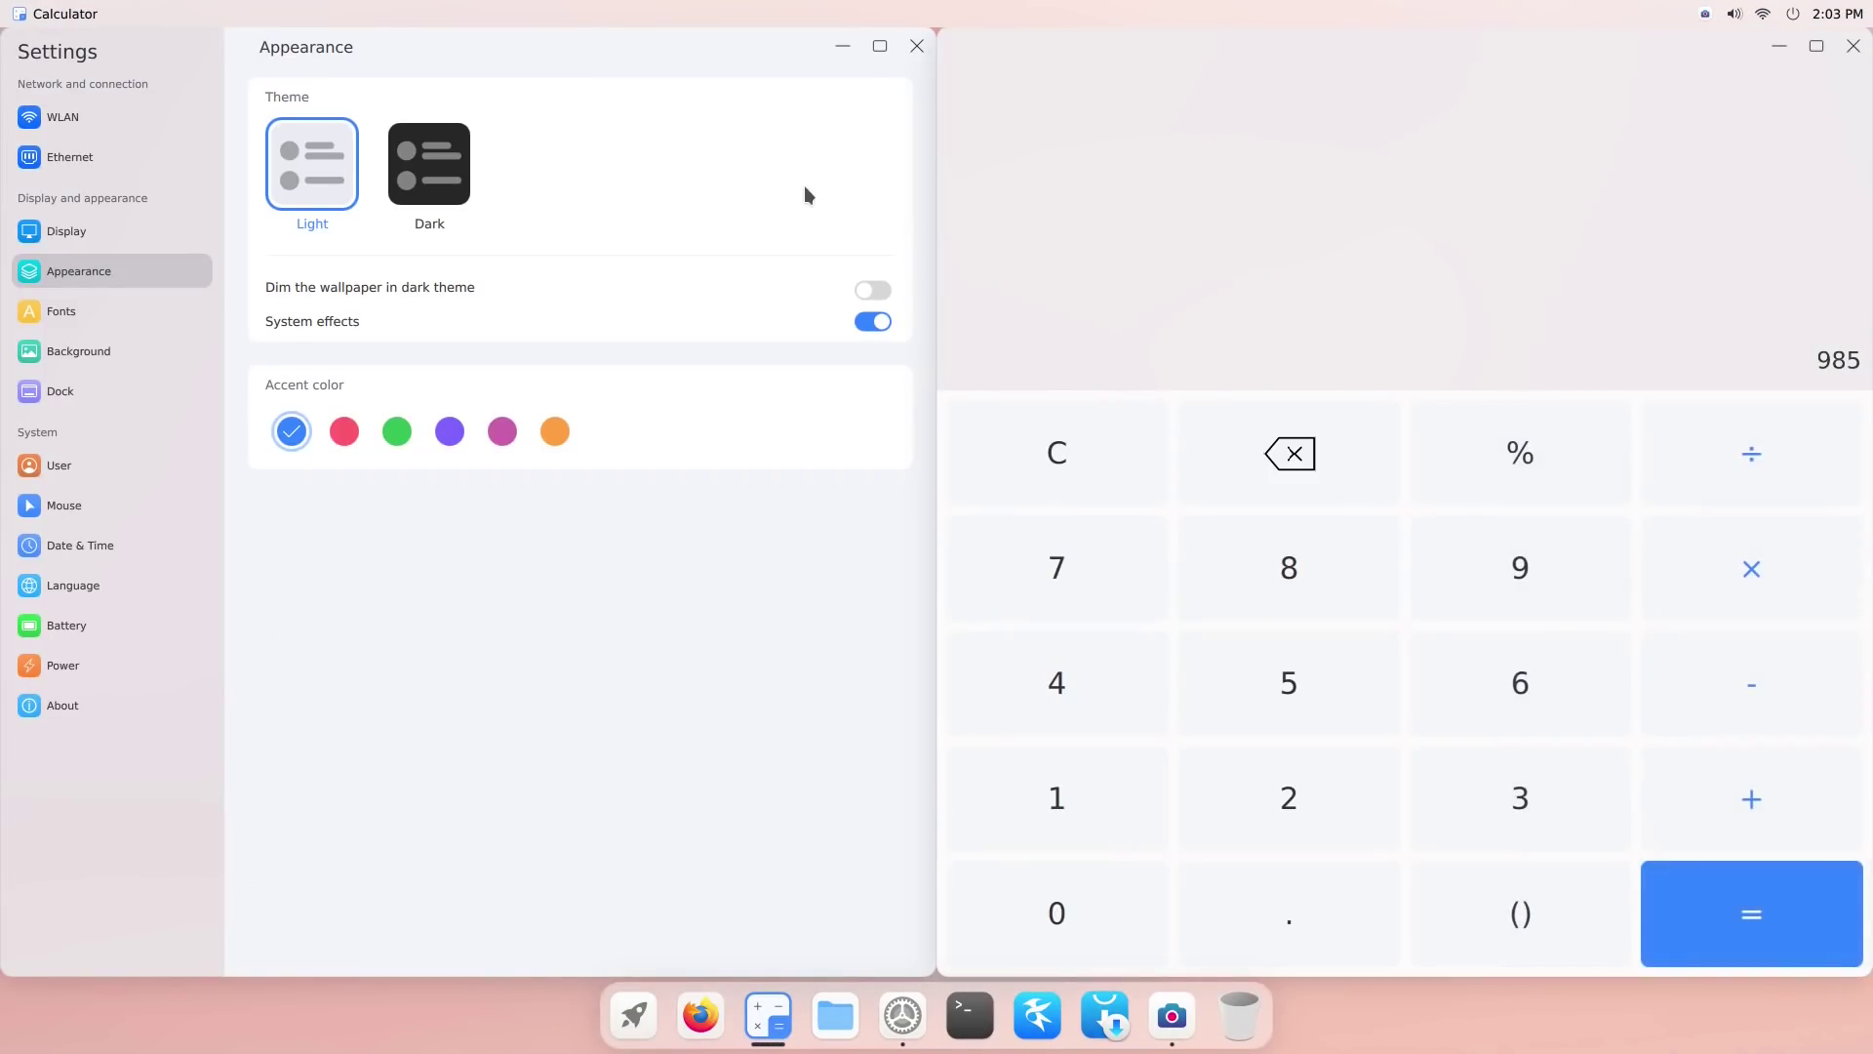
{"action": "key", "text": "super+d"}
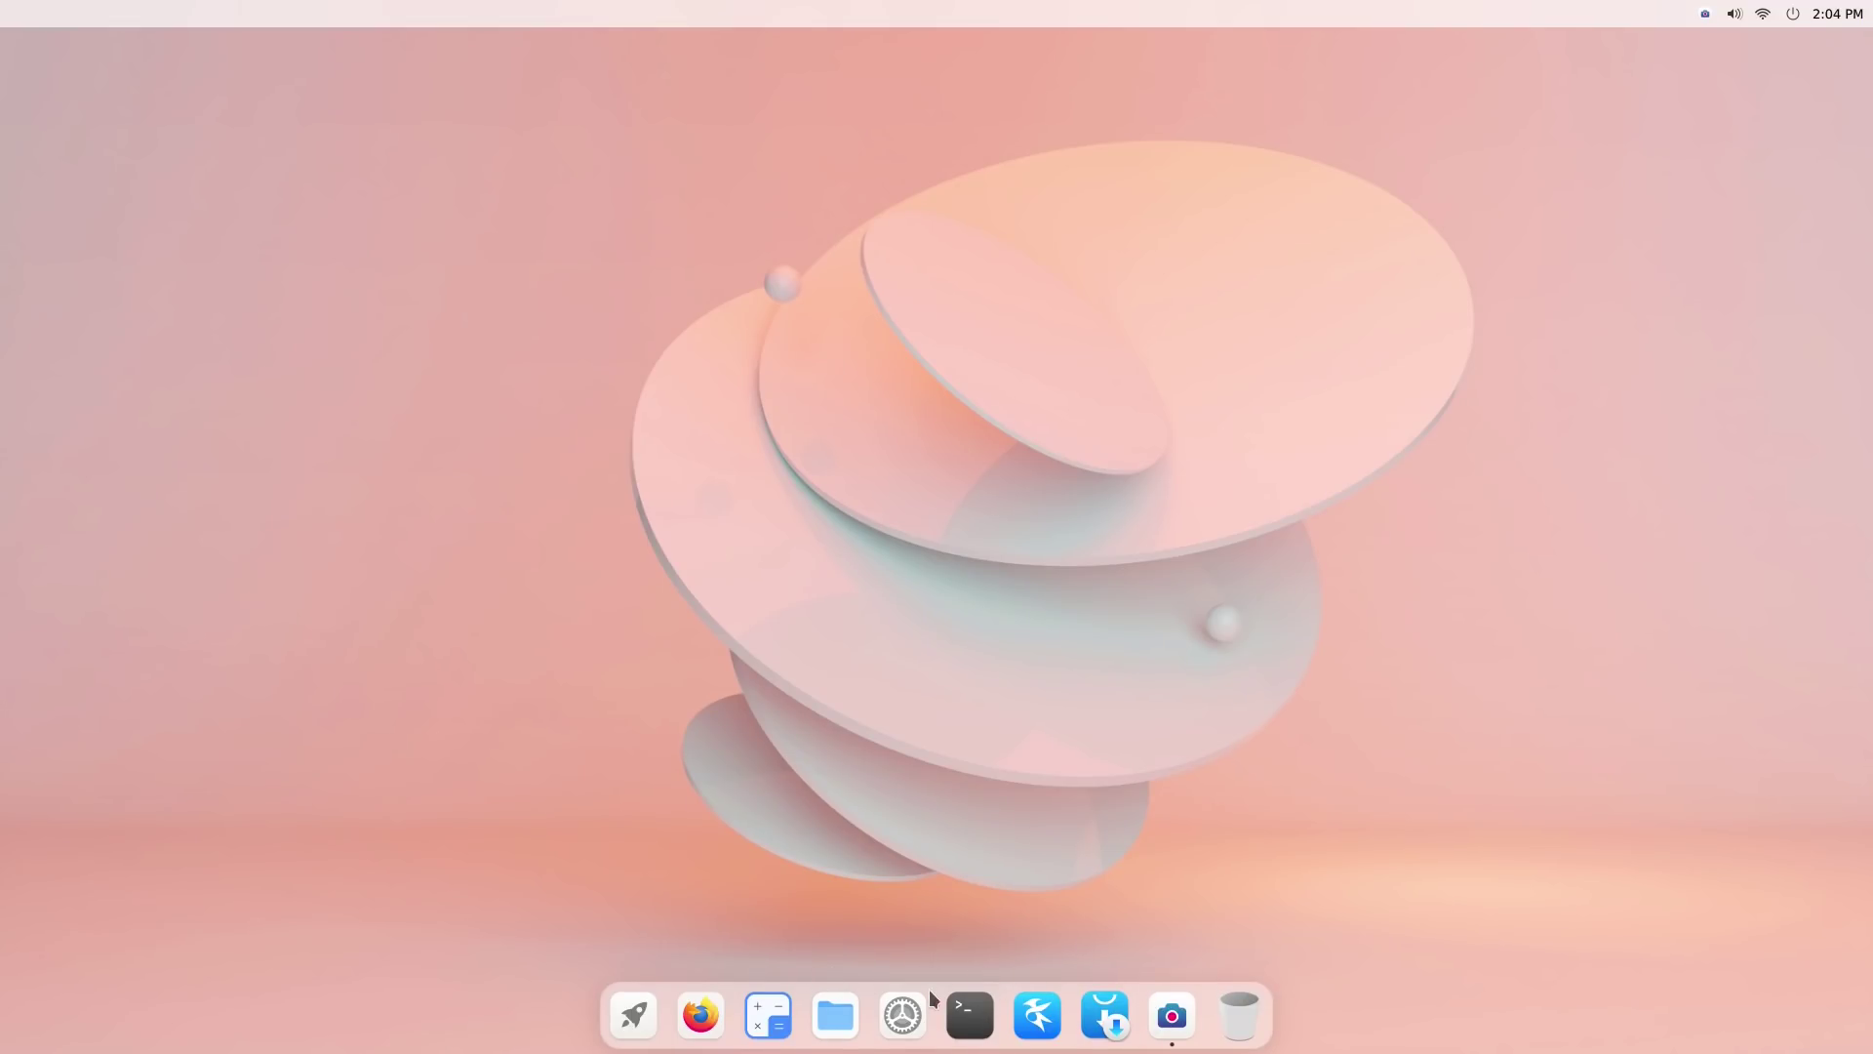
{"action": "mouse_move", "coordinate": [902, 1016]}
{"action": "left_mouse_down"}
{"action": "mouse_move", "coordinate": [820, 1021]}
{"action": "mouse_move", "coordinate": [912, 1039]}
{"action": "left_mouse_up"}
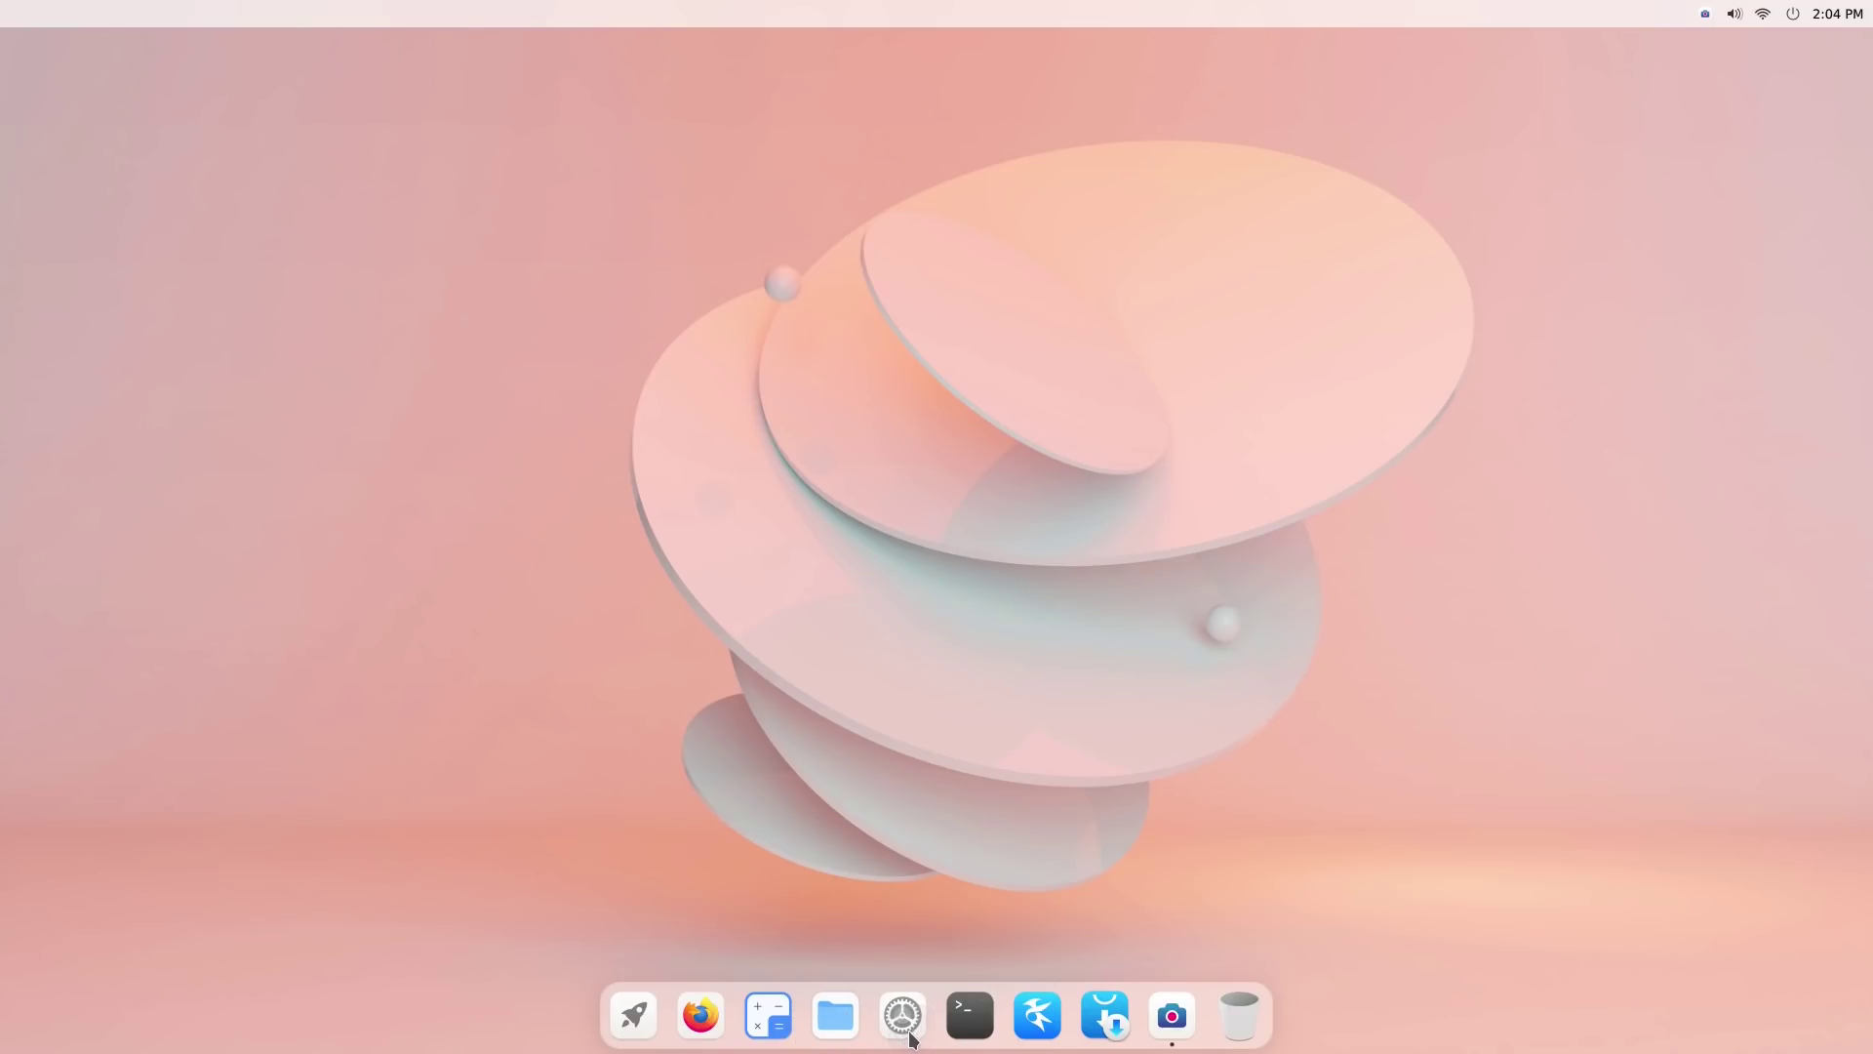
{"action": "left_click", "coordinate": [650, 1035]}
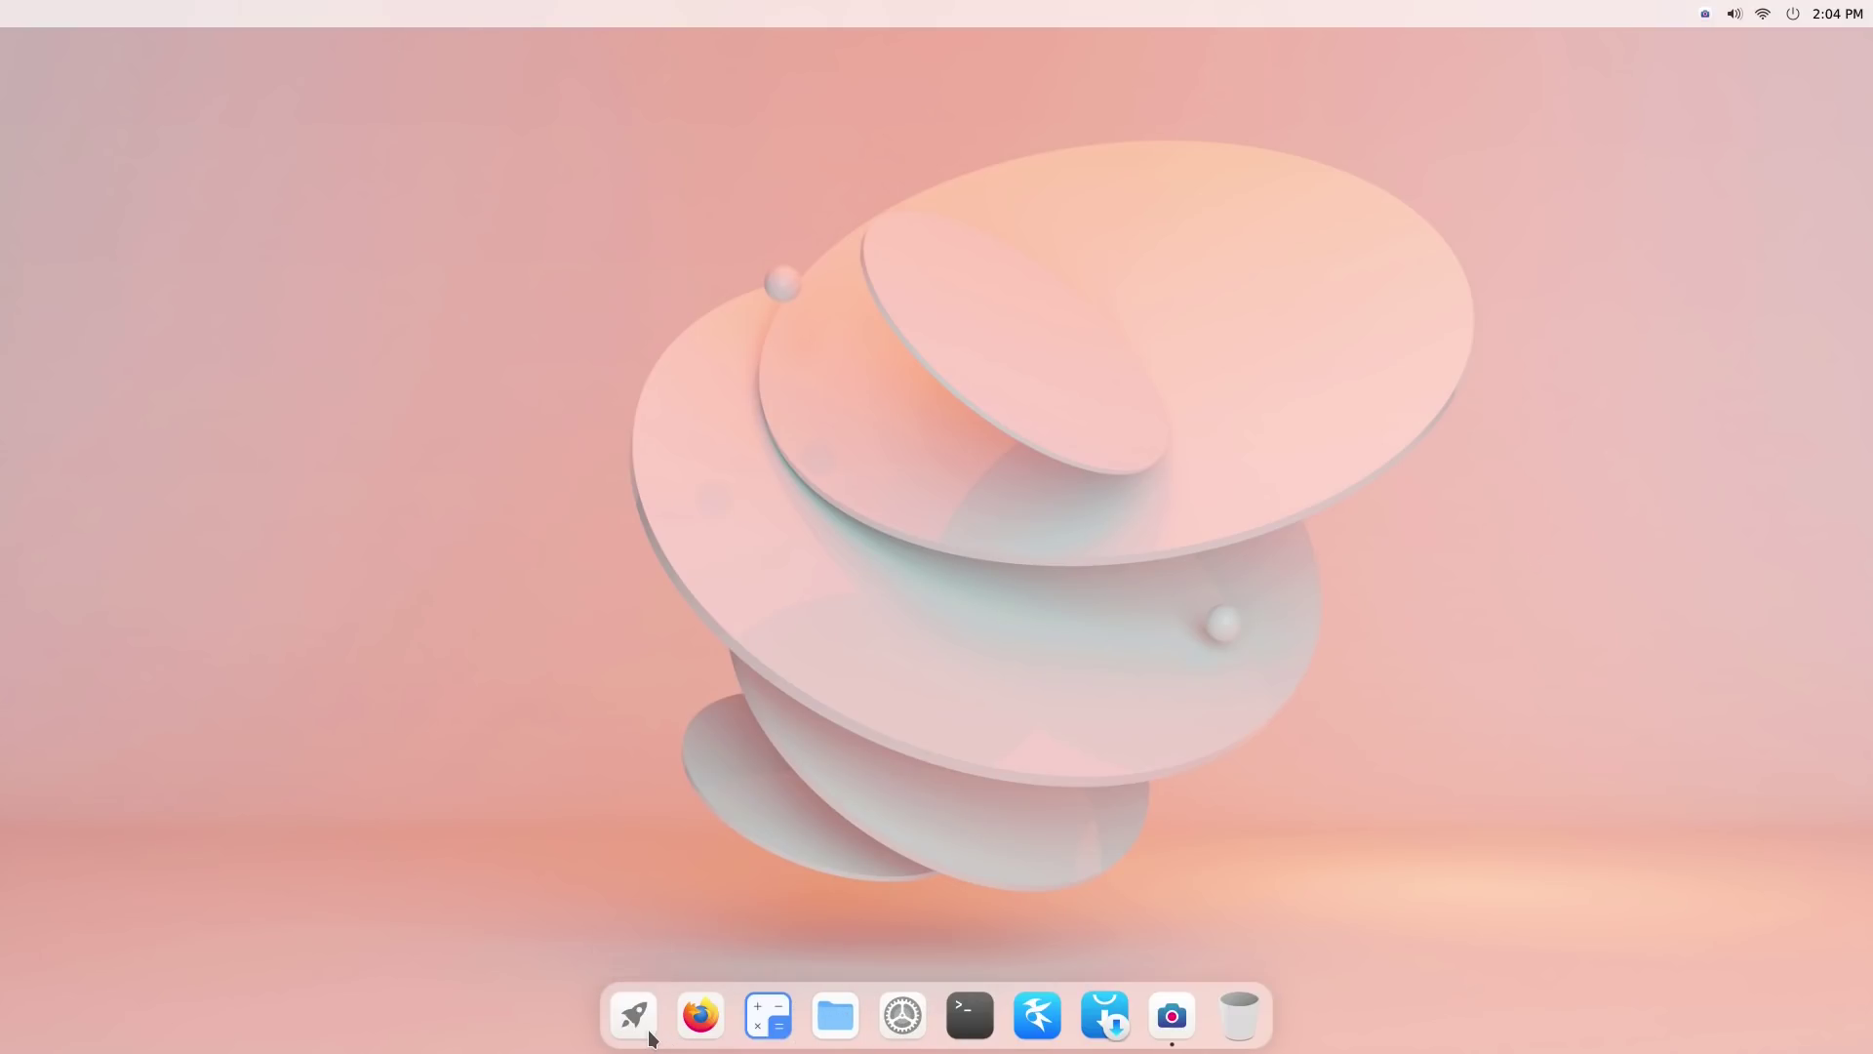
{"action": "left_click", "coordinate": [641, 950]}
{"action": "left_click", "coordinate": [1756, 14]}
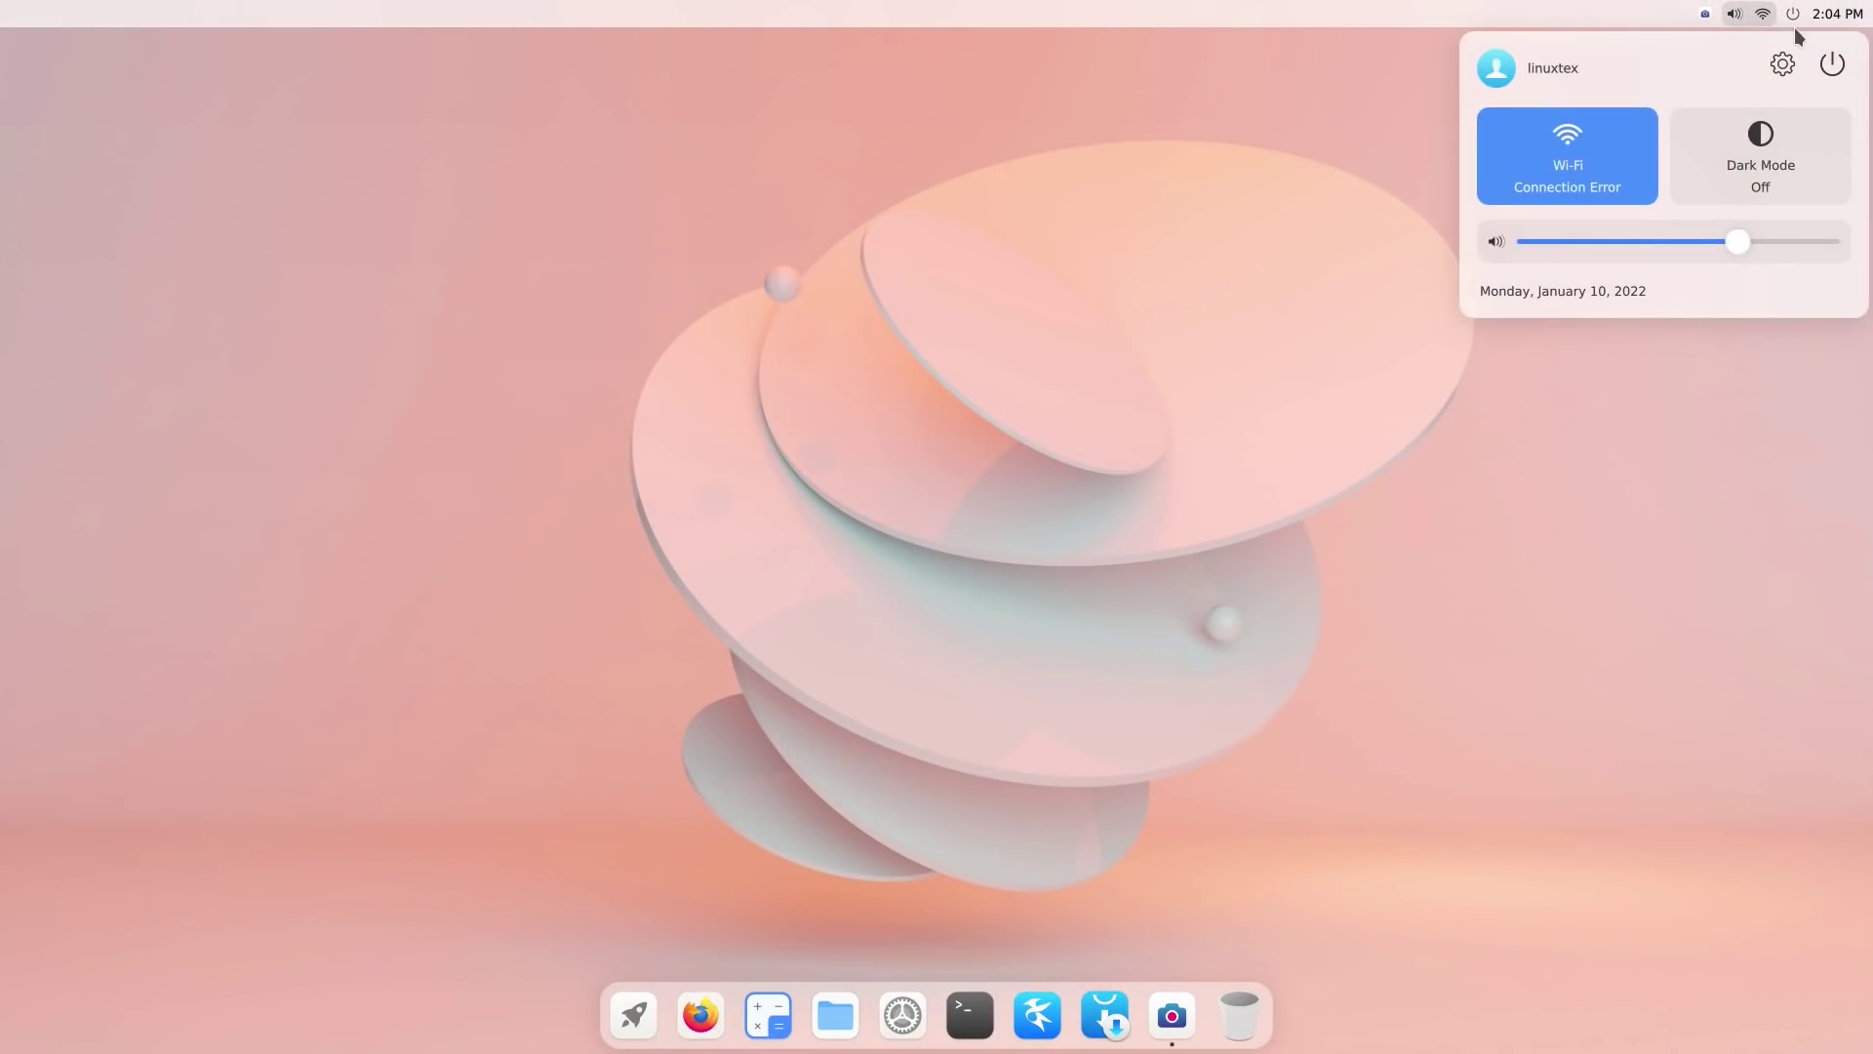
{"action": "left_click", "coordinate": [1741, 179]}
{"action": "left_click", "coordinate": [1741, 179]}
{"action": "left_click", "coordinate": [1383, 765]}
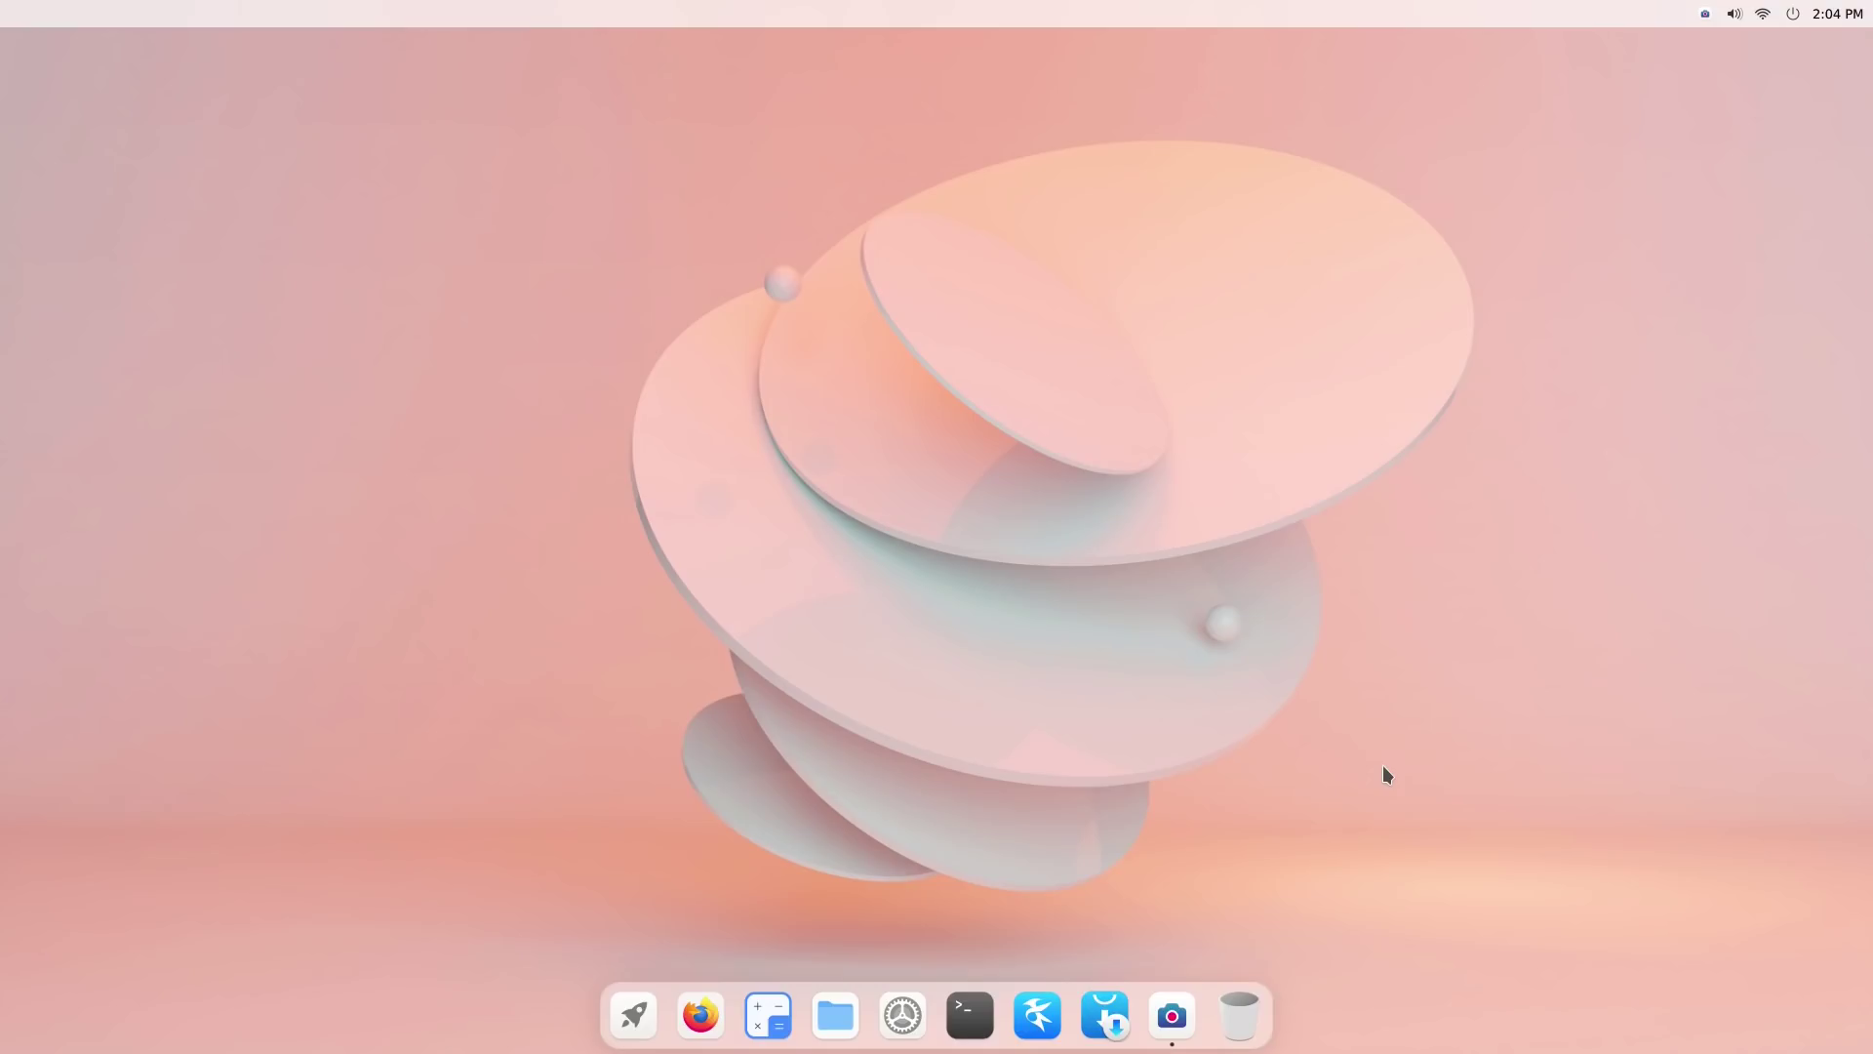
- Open the home folder in Files, browse its File and Edit menus, and open Terminal beside it
{"action": "left_click", "coordinate": [845, 1016]}
{"action": "left_click_drag", "start_coordinate": [978, 252], "coordinate": [692, 242]}
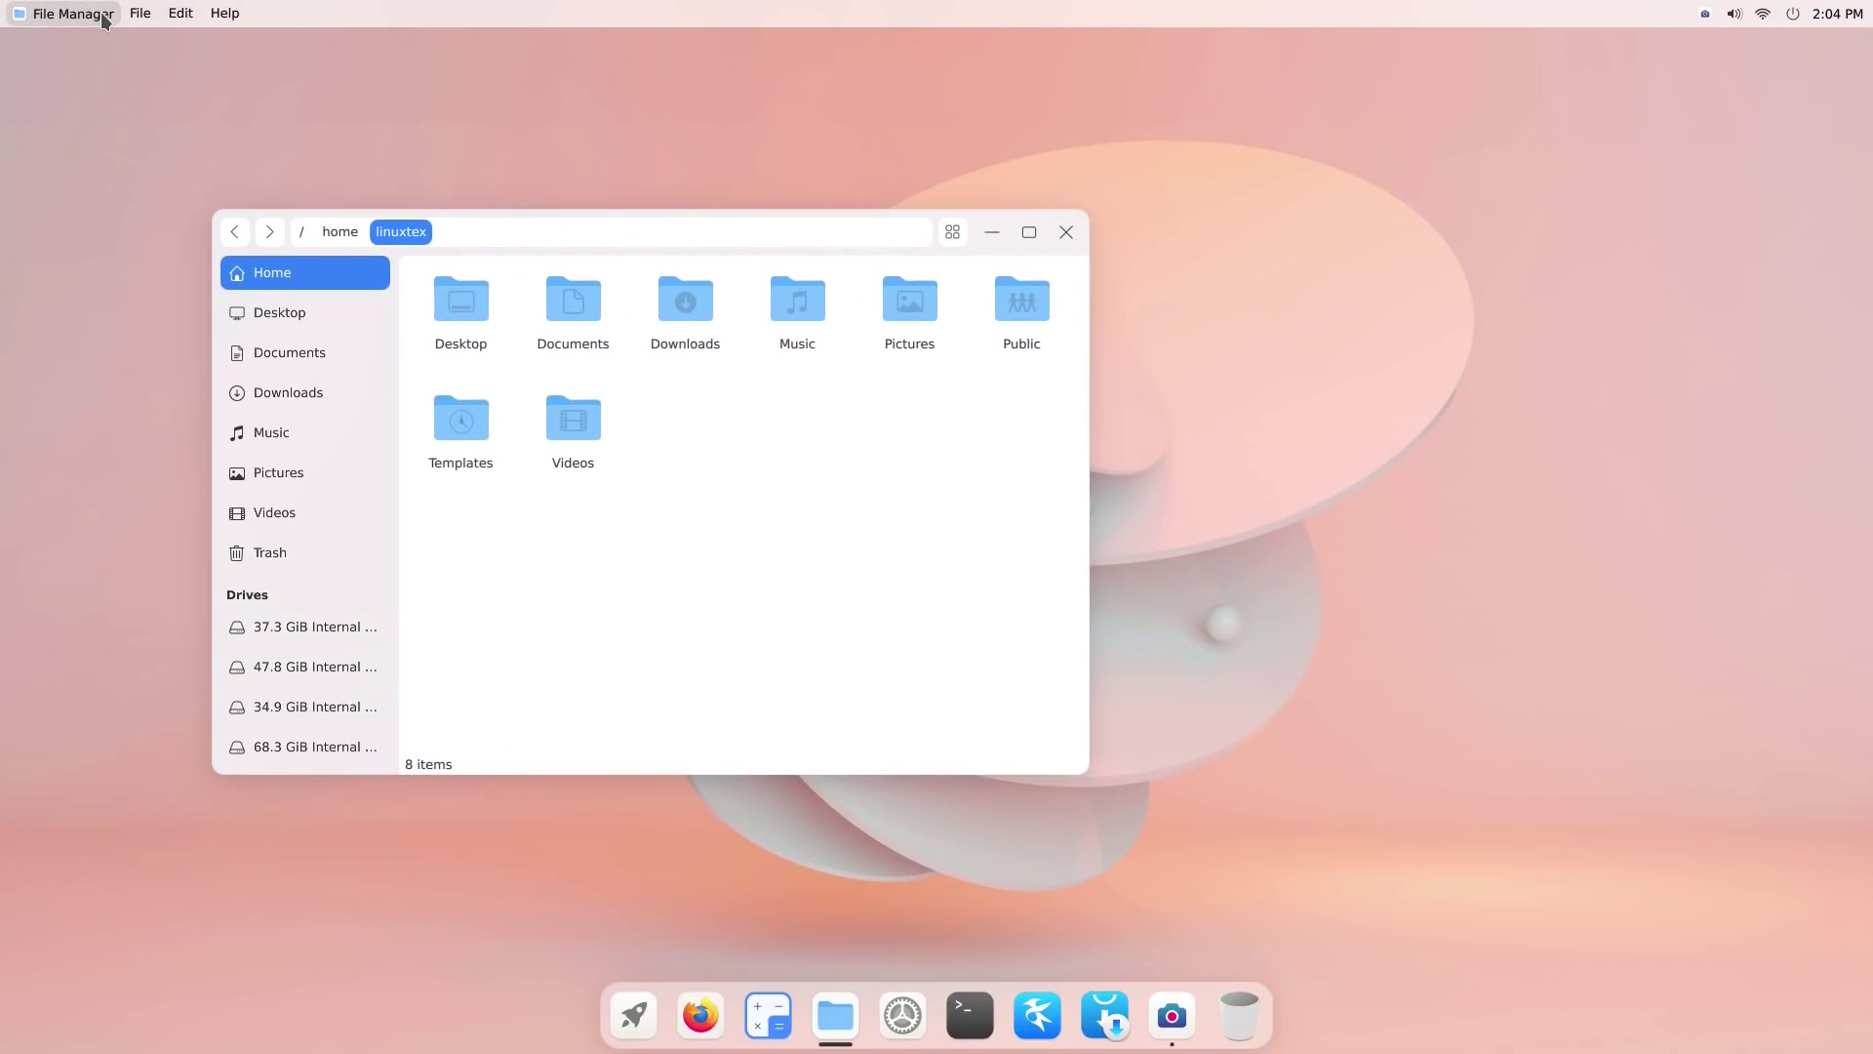
{"action": "left_click", "coordinate": [141, 14]}
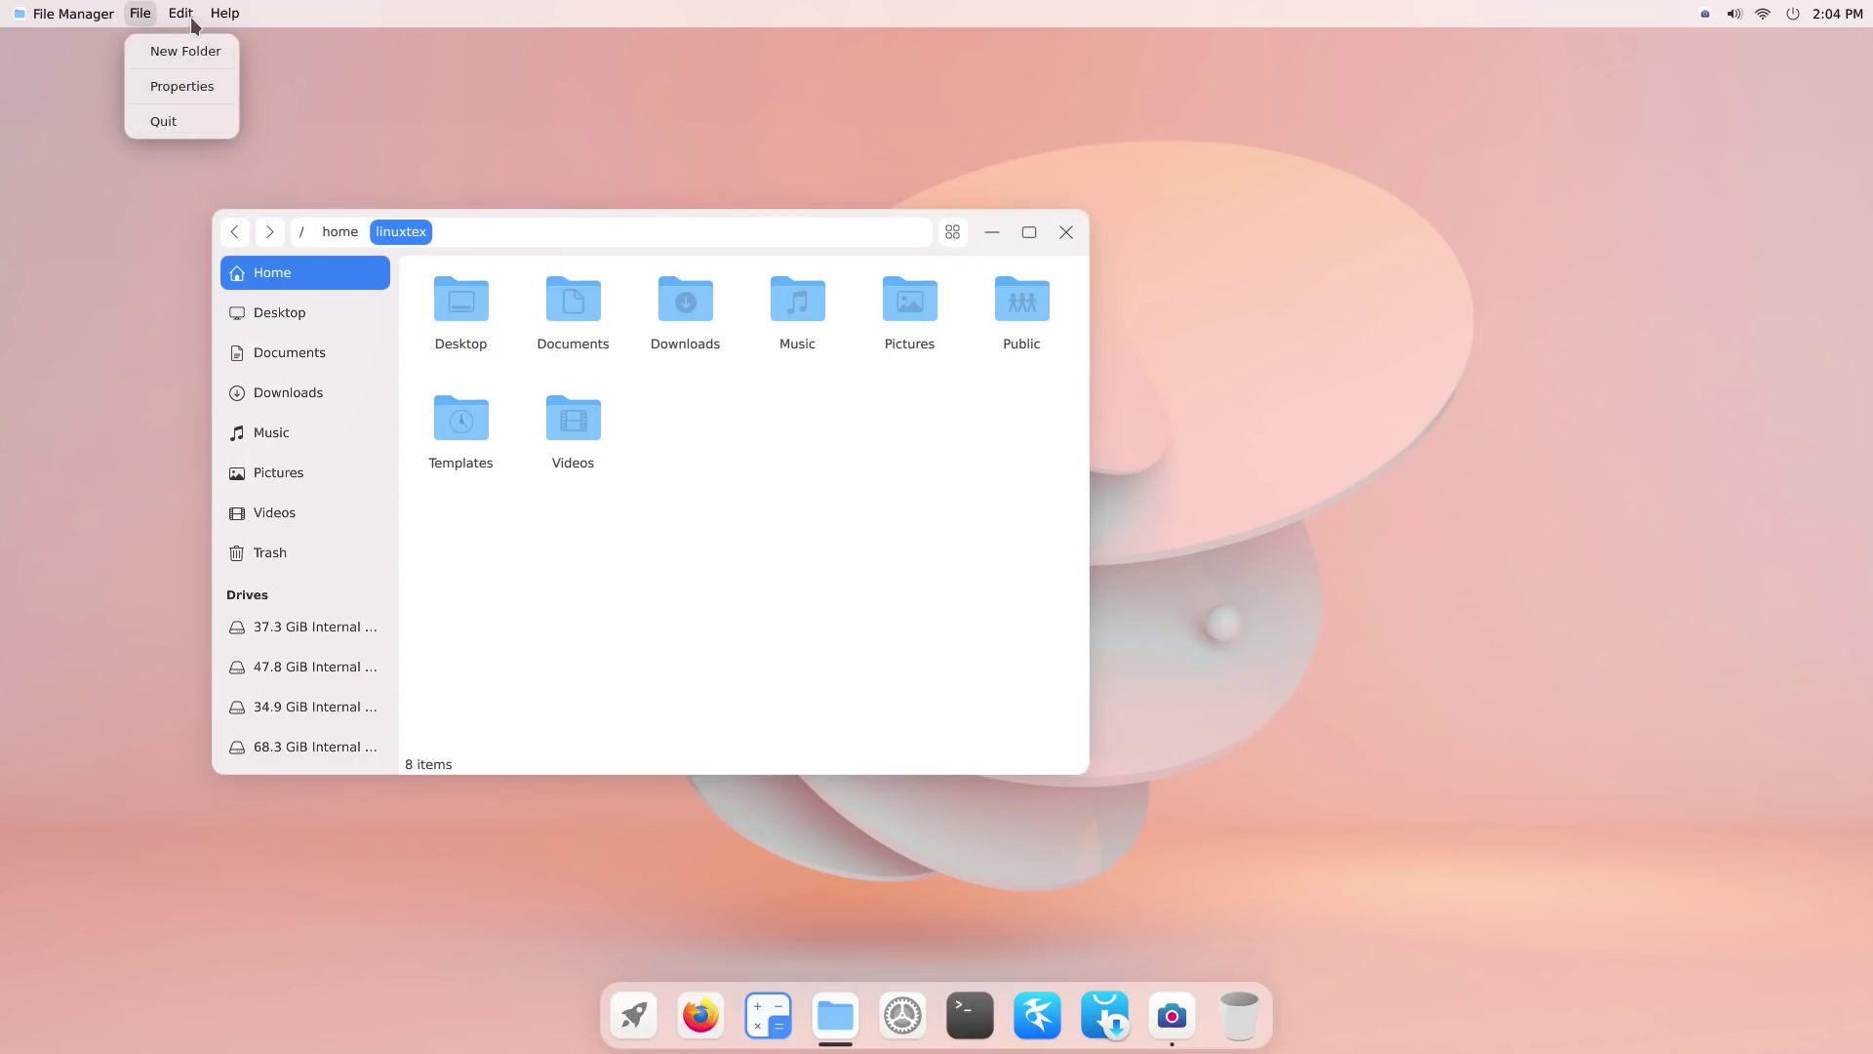
{"action": "left_click", "coordinate": [181, 14]}
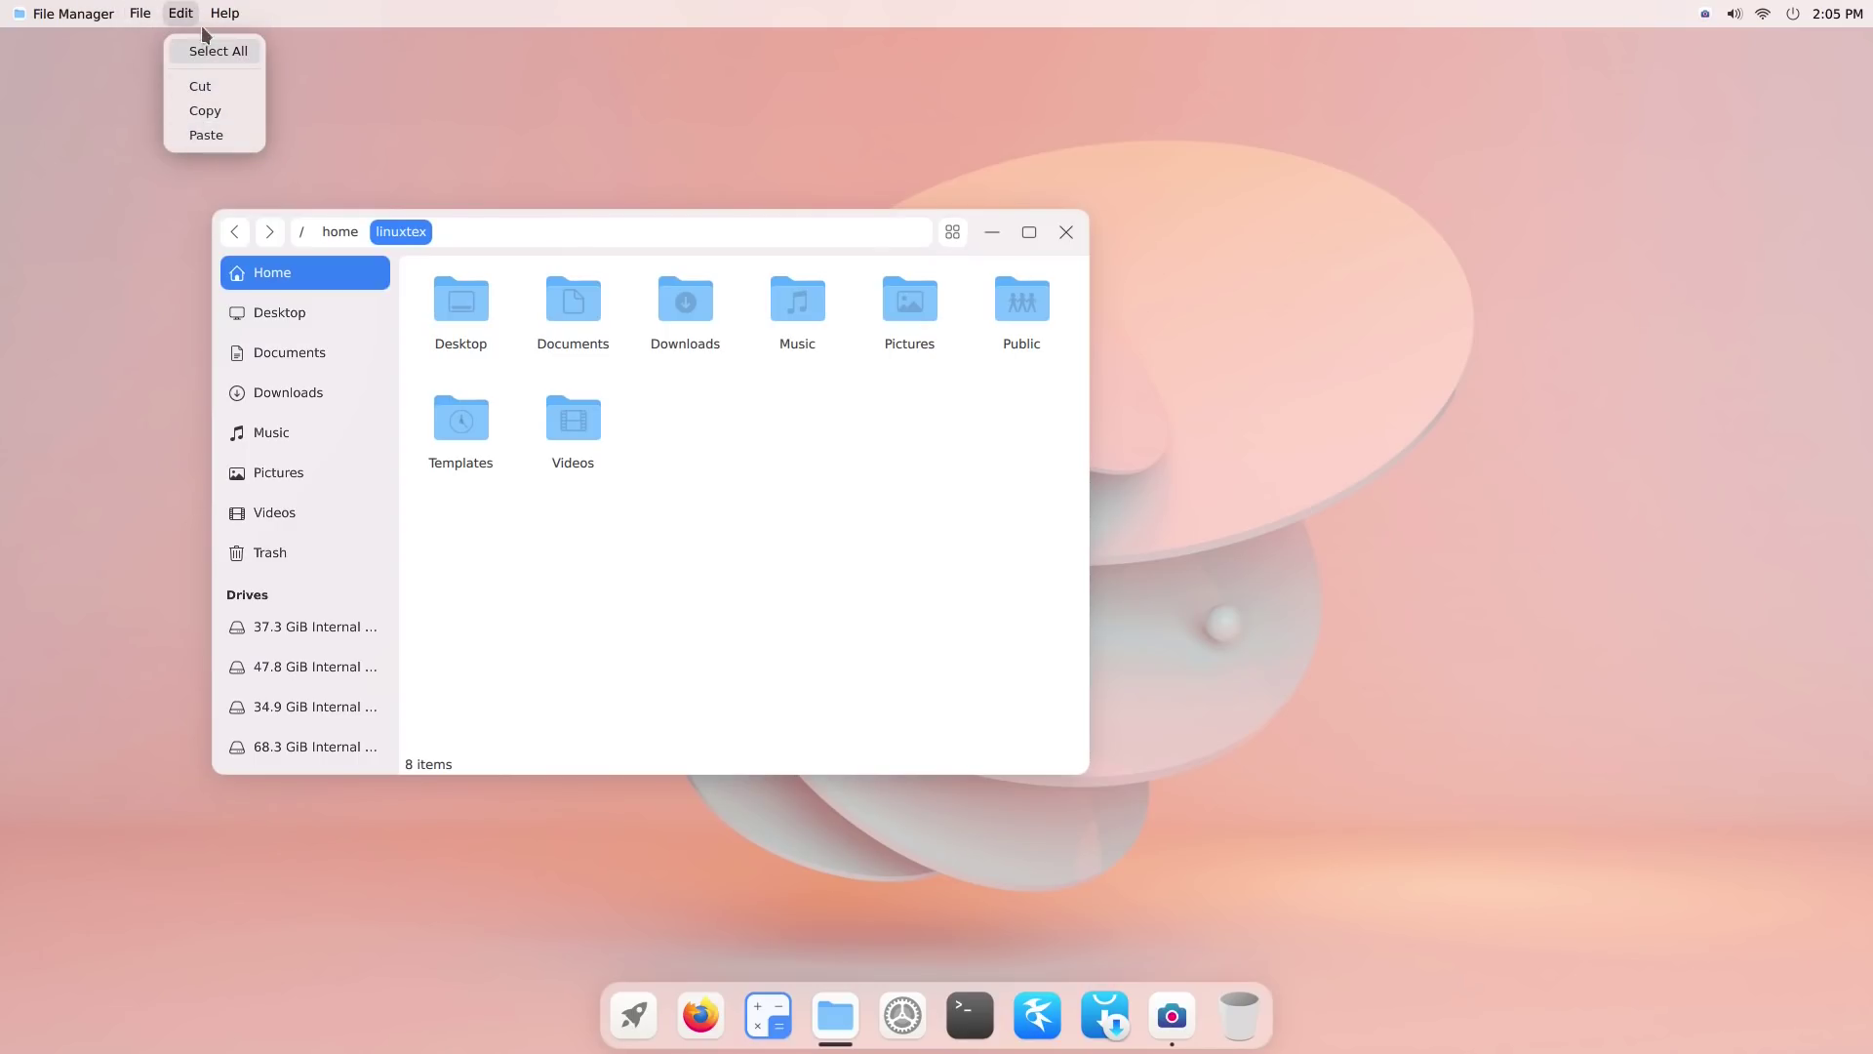
{"action": "mouse_move", "coordinate": [141, 14]}
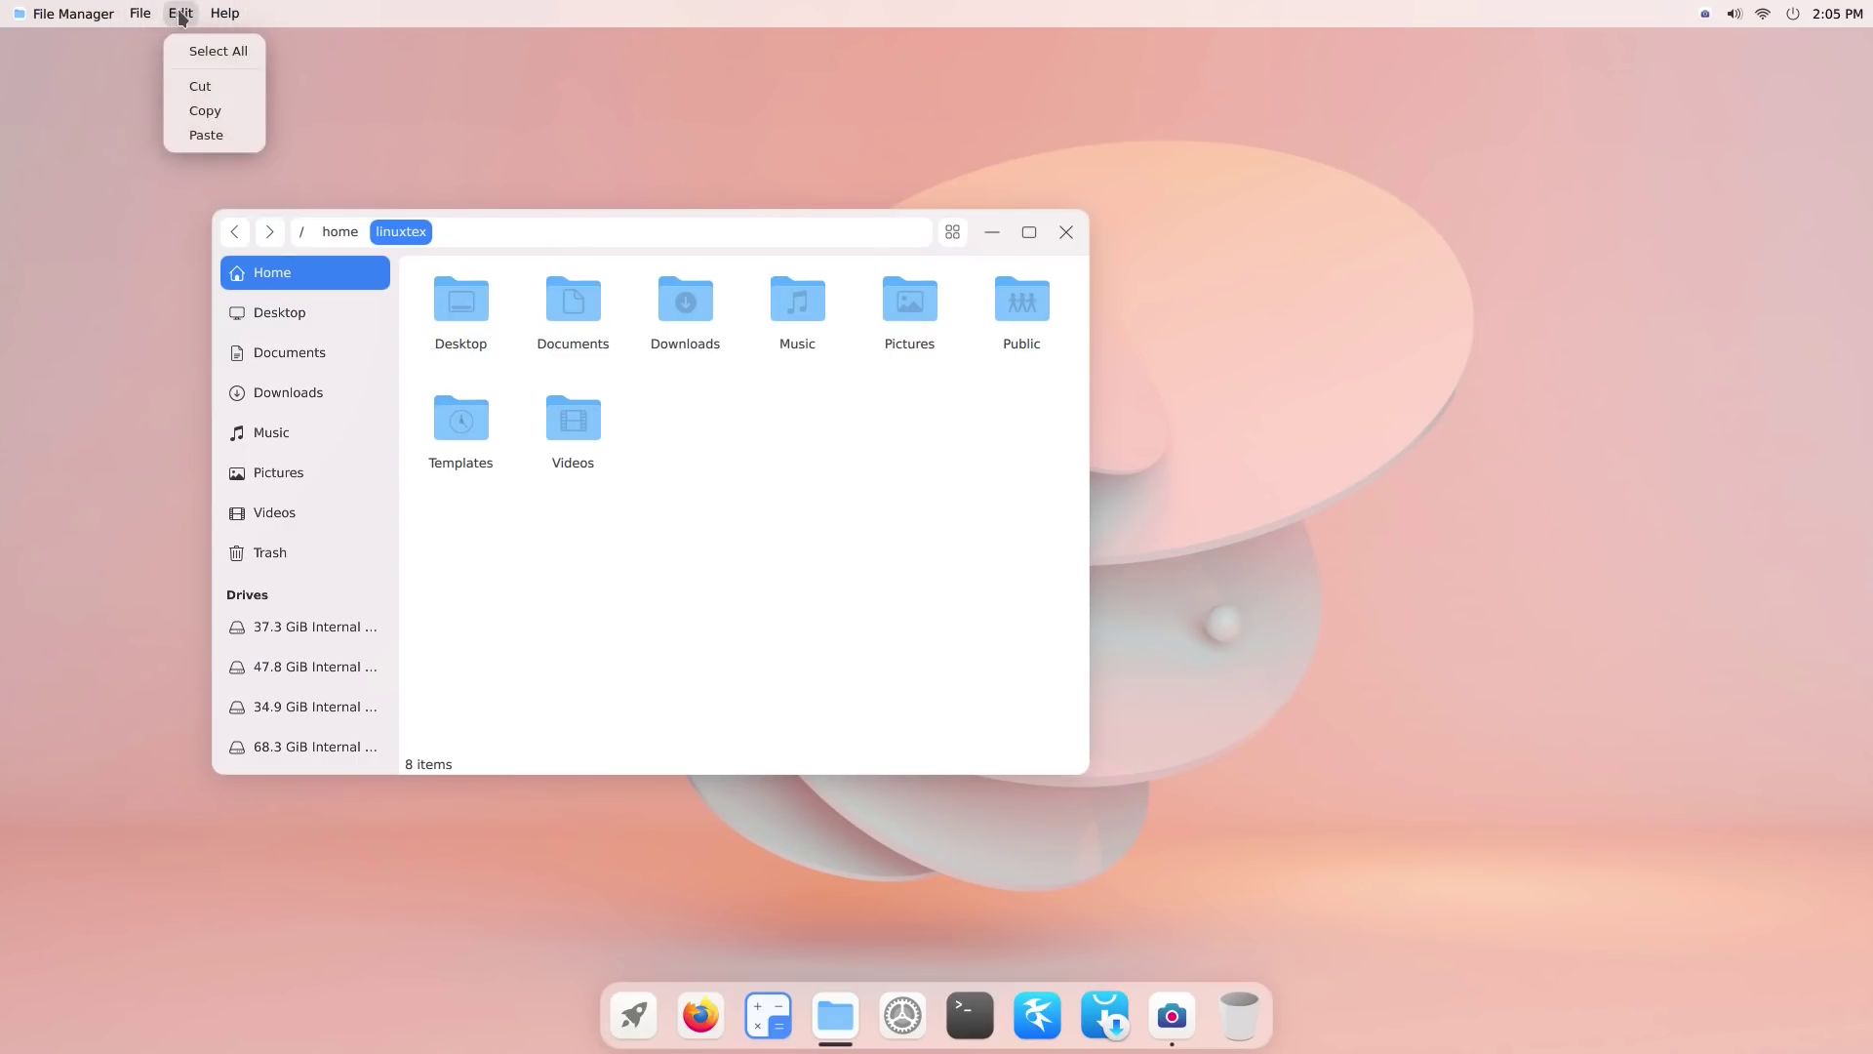
{"action": "left_click", "coordinate": [1446, 771]}
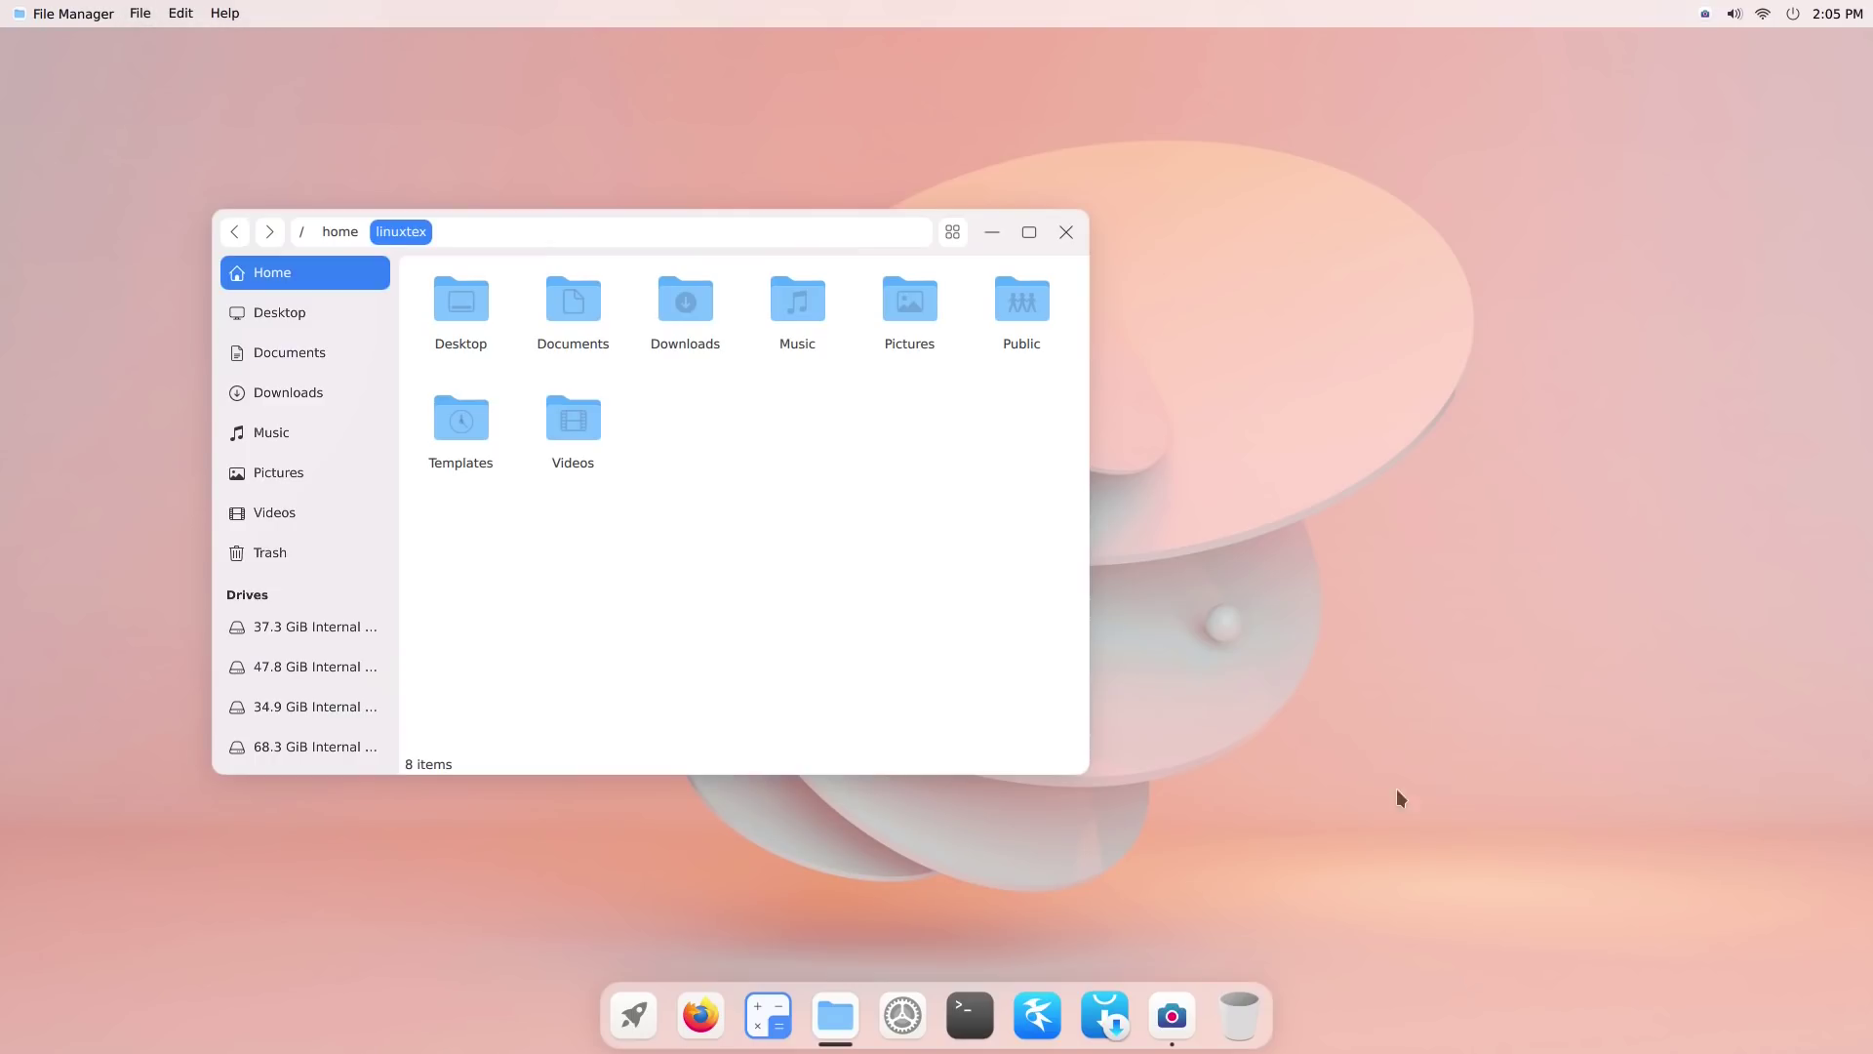
{"action": "left_click", "coordinate": [989, 1023]}
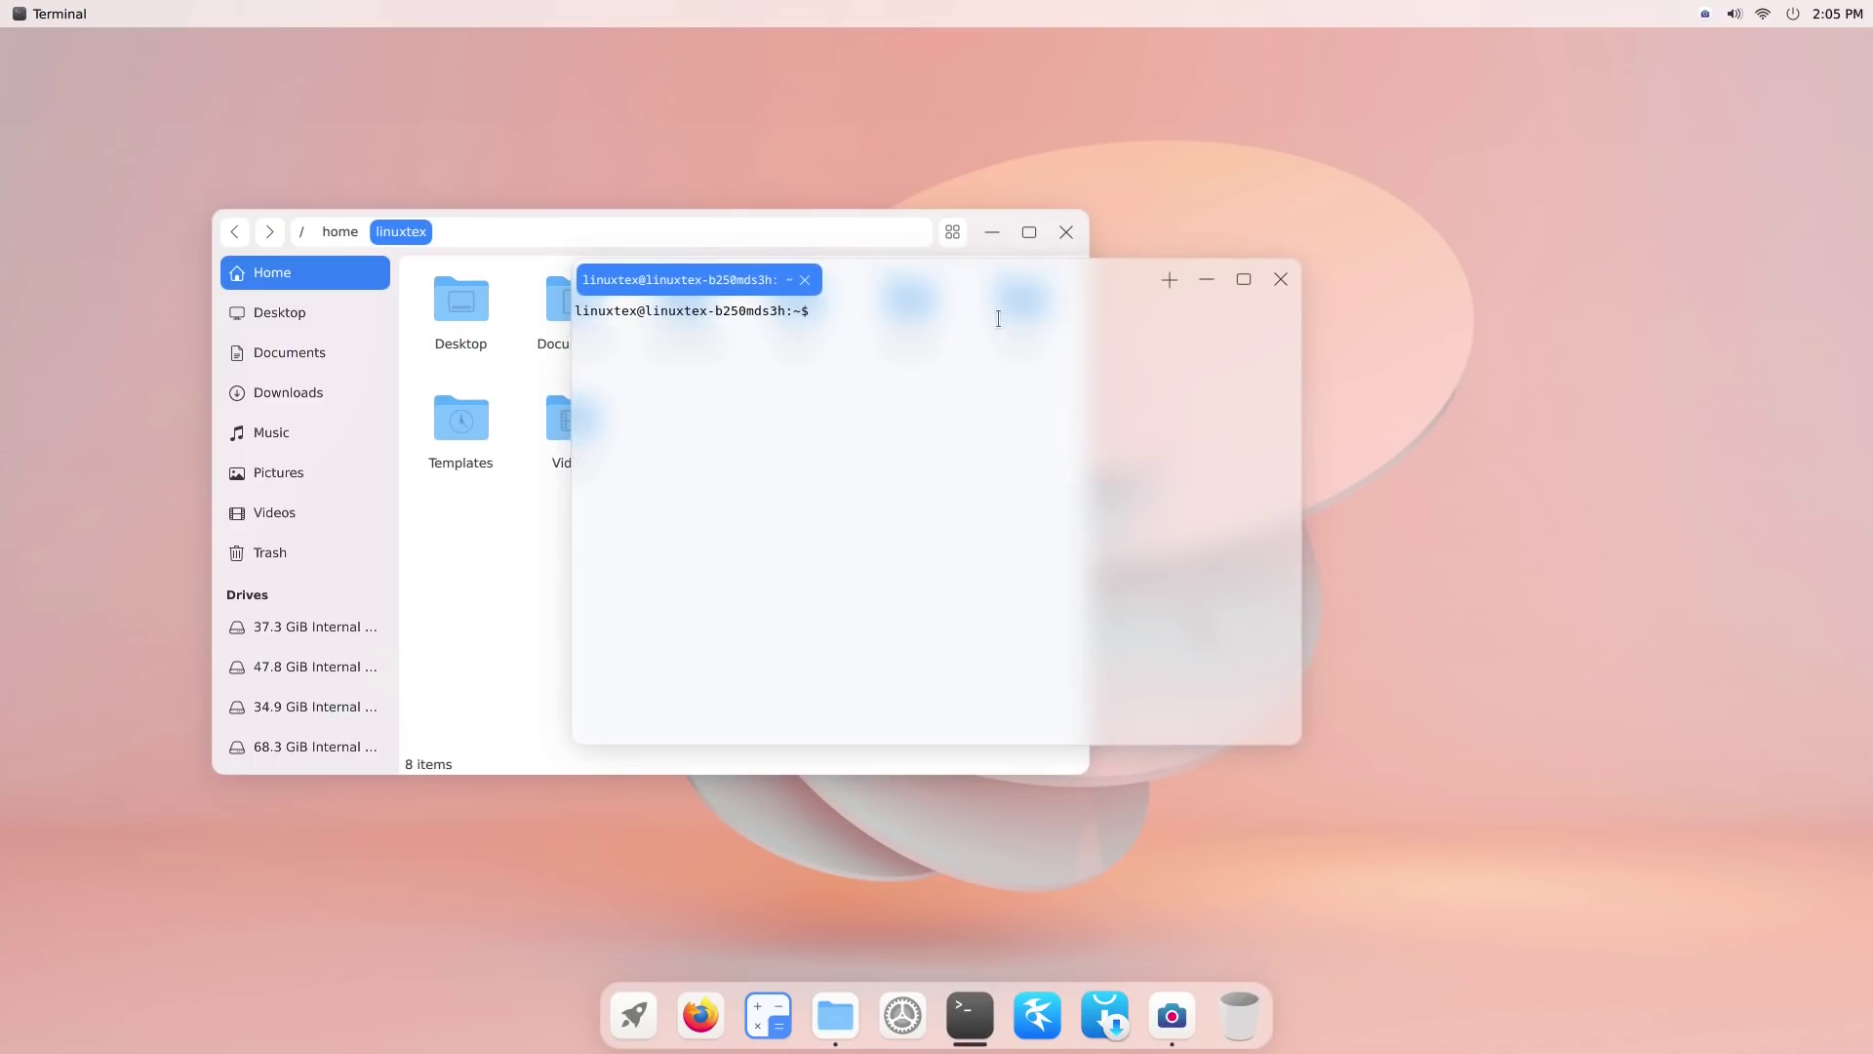
{"action": "left_click_drag", "start_coordinate": [1122, 284], "coordinate": [1426, 288]}
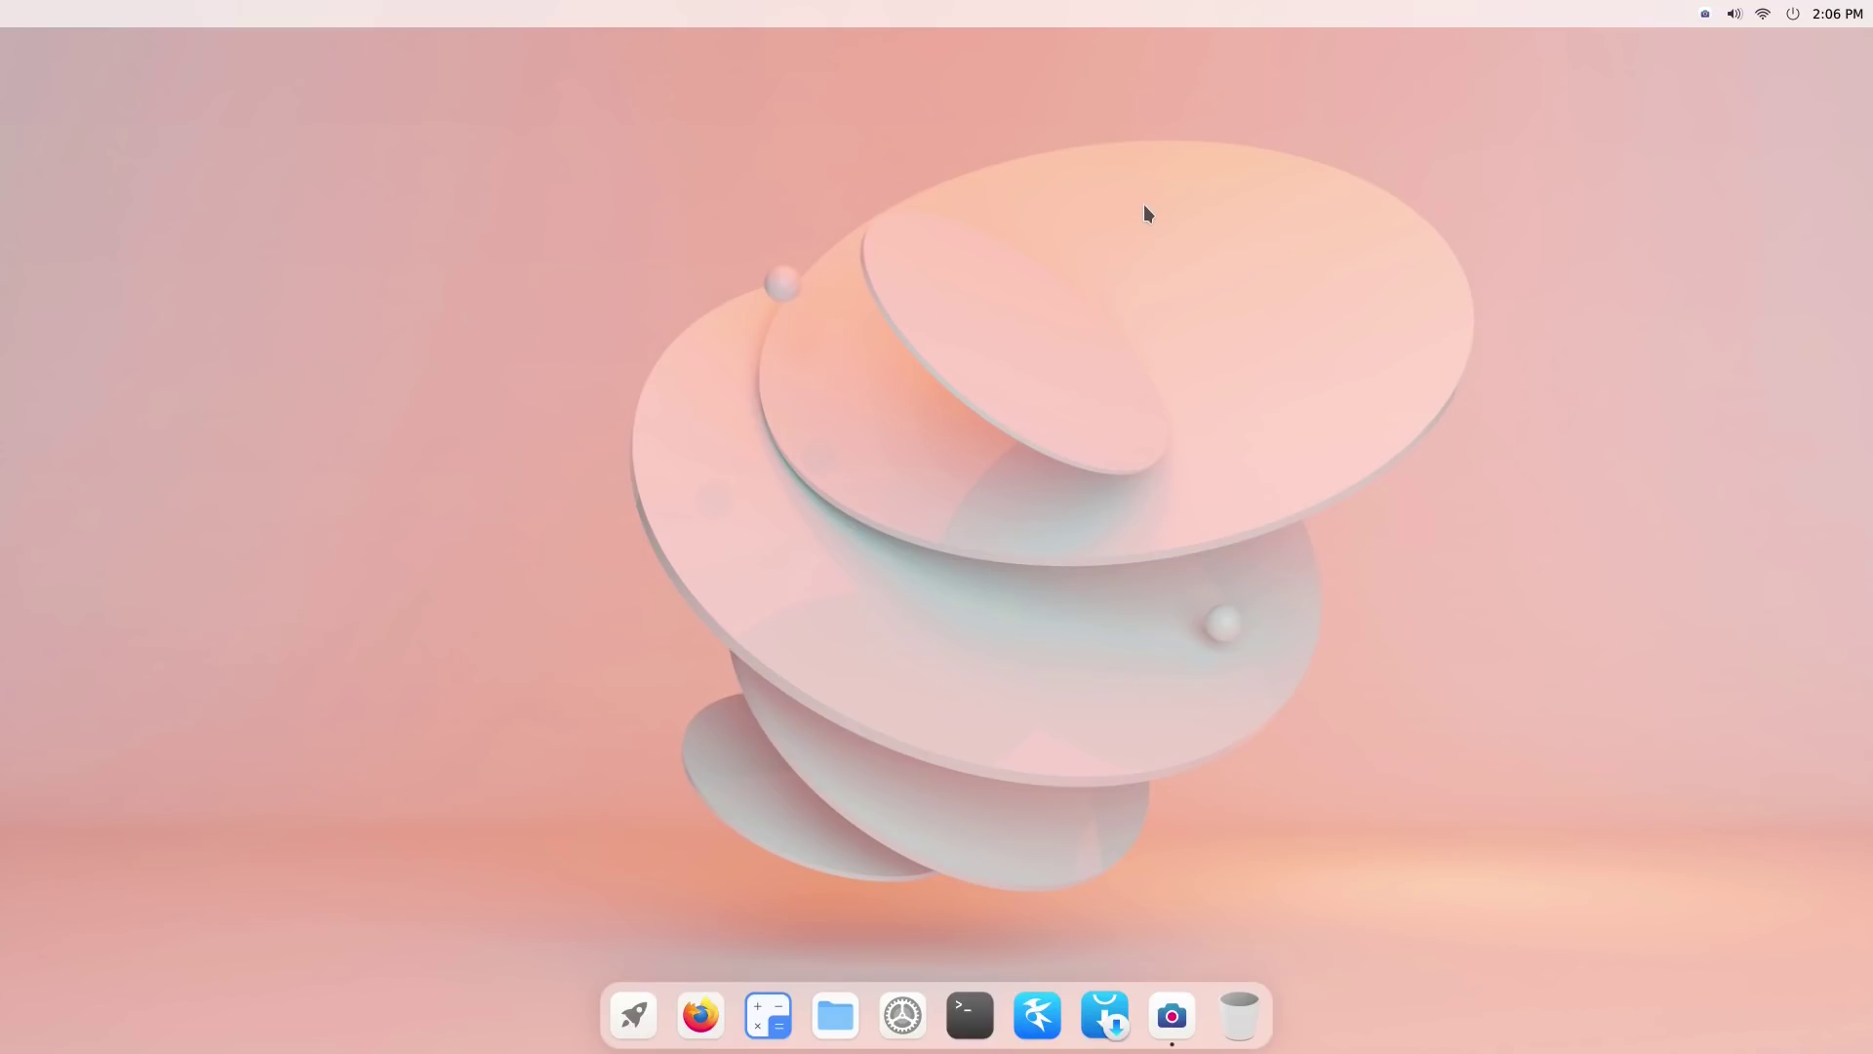
- From the desktop's Background settings, try the pale blue discs and then the blue waves wallpaper
{"action": "right_click", "coordinate": [1144, 203]}
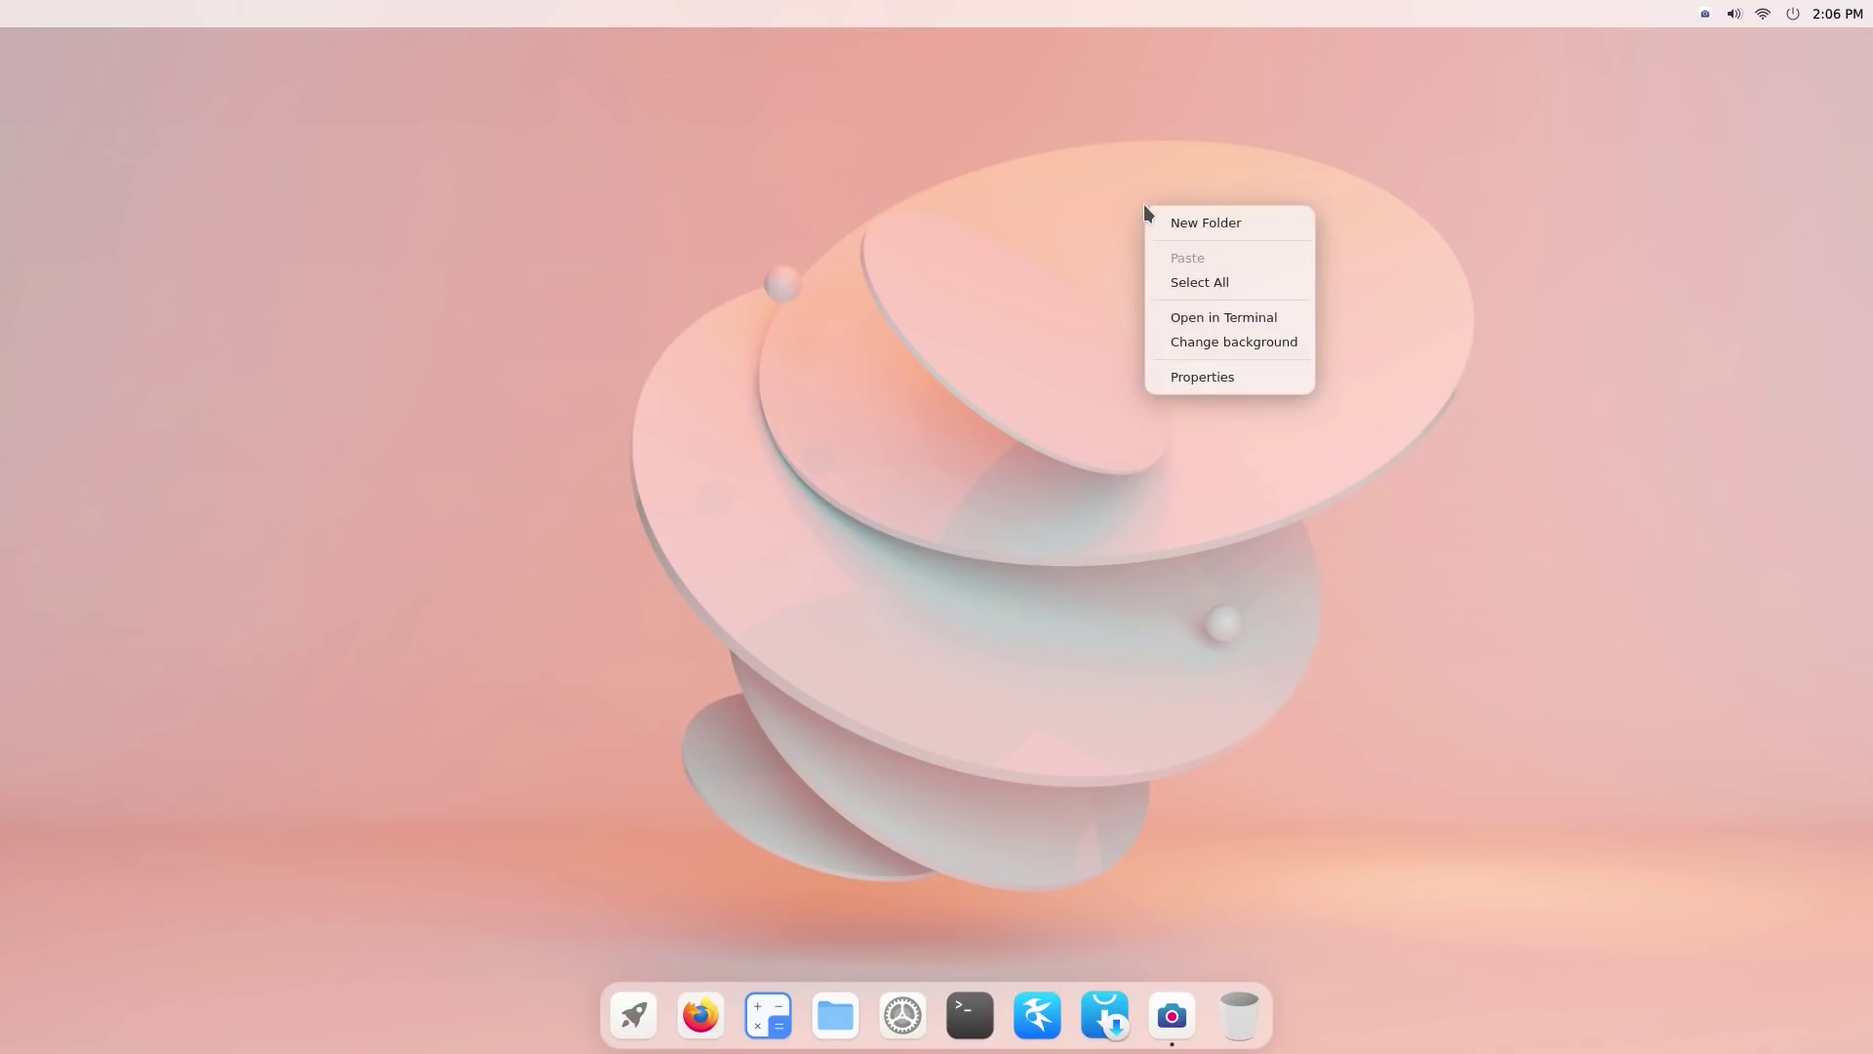
{"action": "left_click", "coordinate": [1247, 344]}
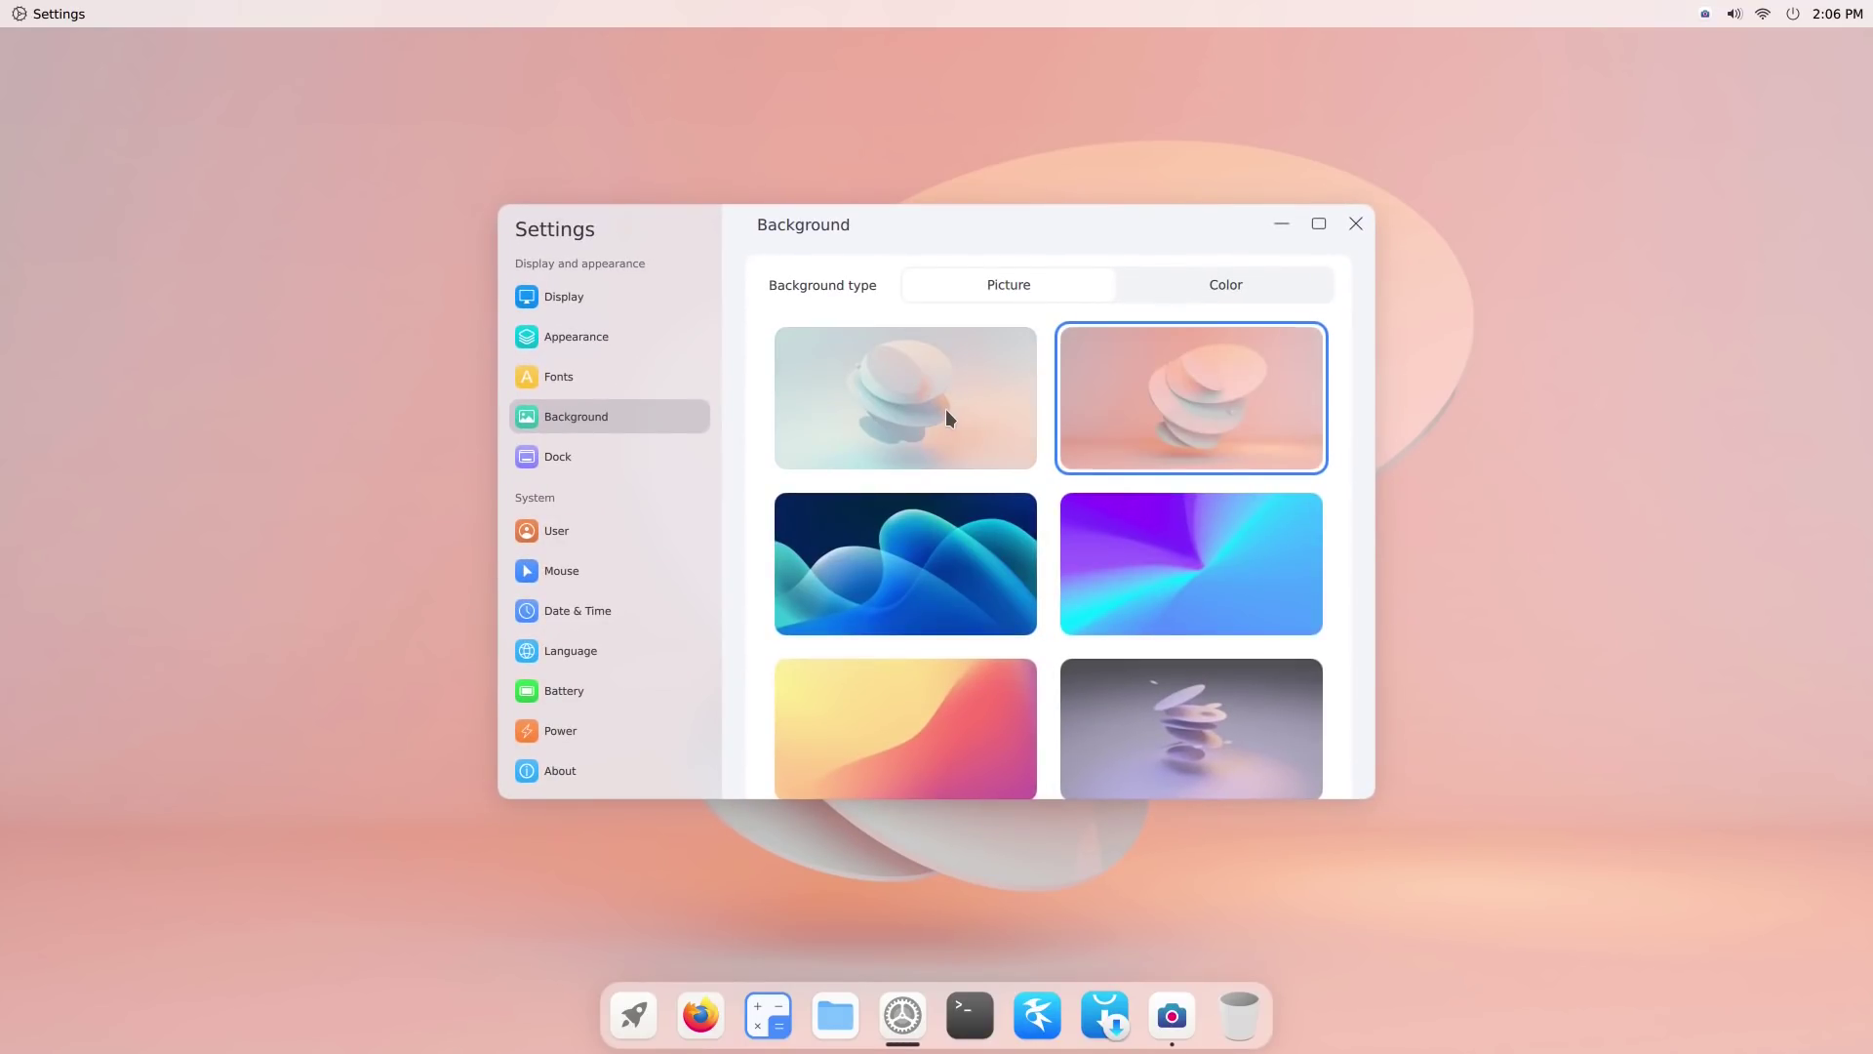
{"action": "left_click", "coordinate": [945, 408]}
{"action": "left_click", "coordinate": [1282, 223]}
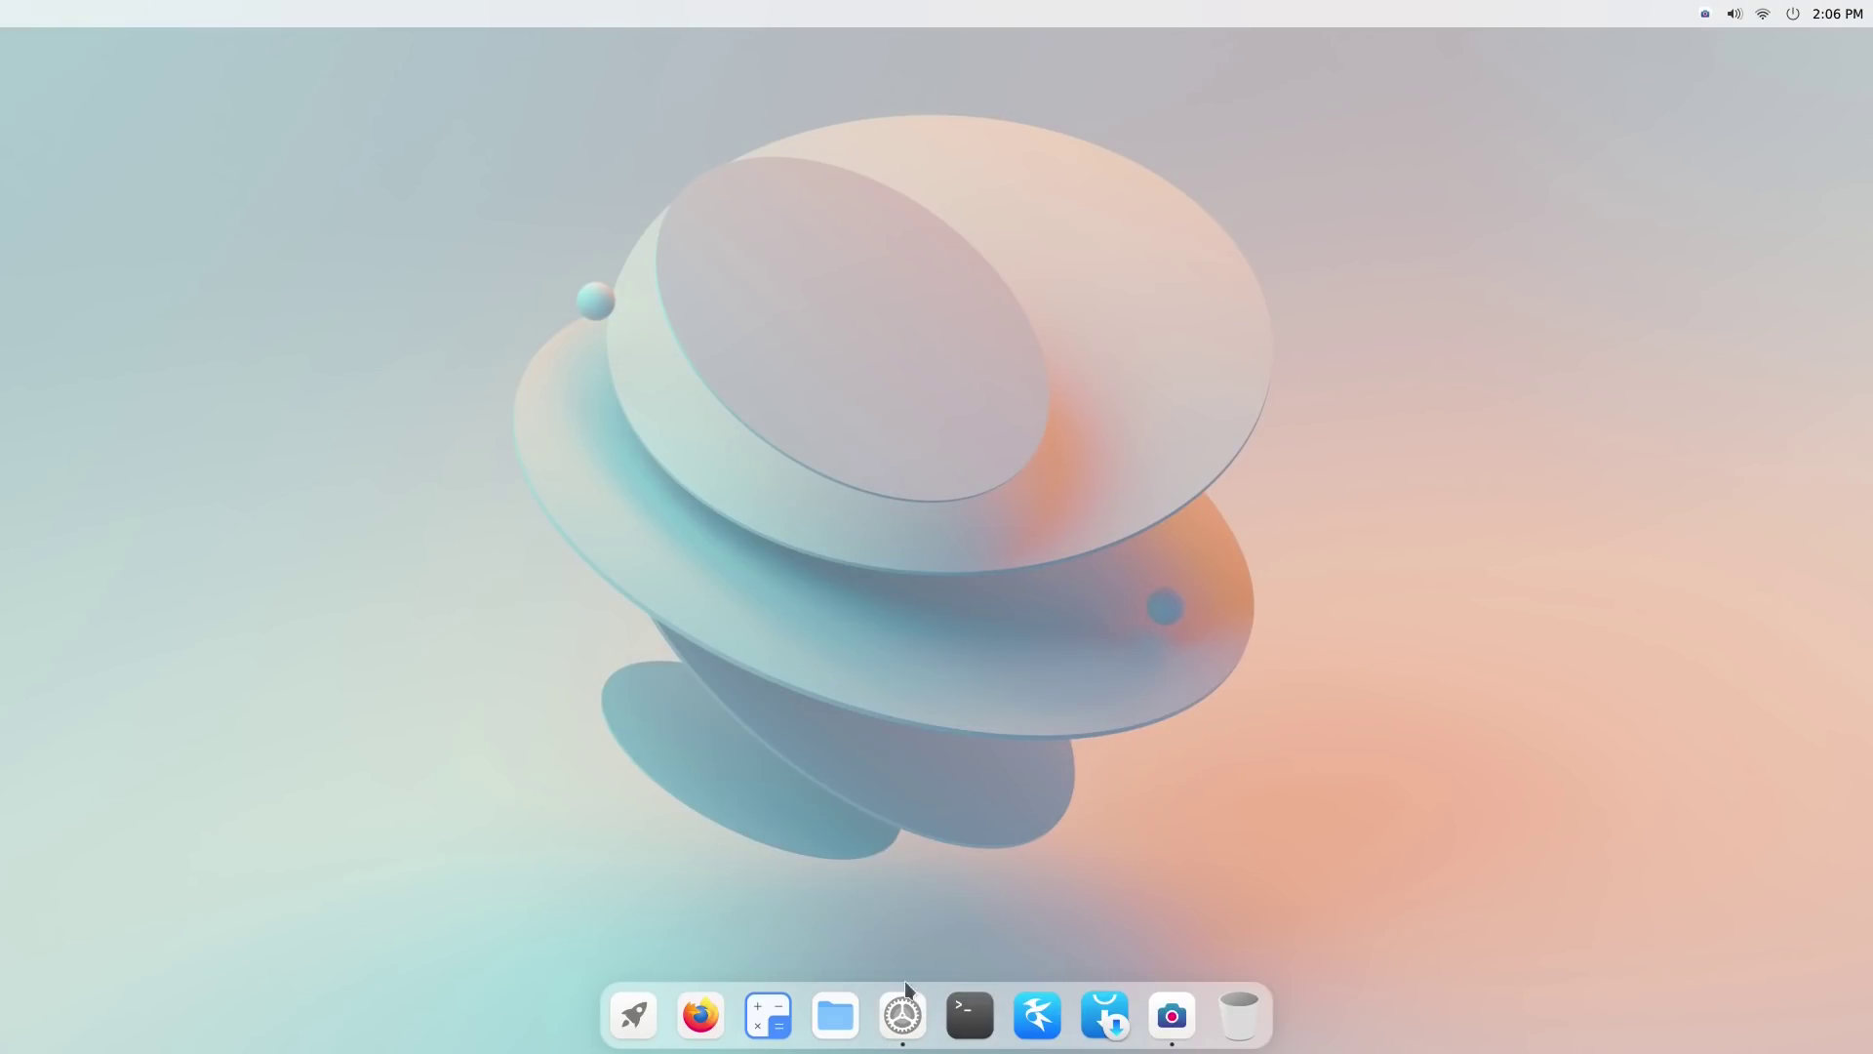
{"action": "left_click", "coordinate": [903, 1010]}
{"action": "left_click", "coordinate": [957, 632]}
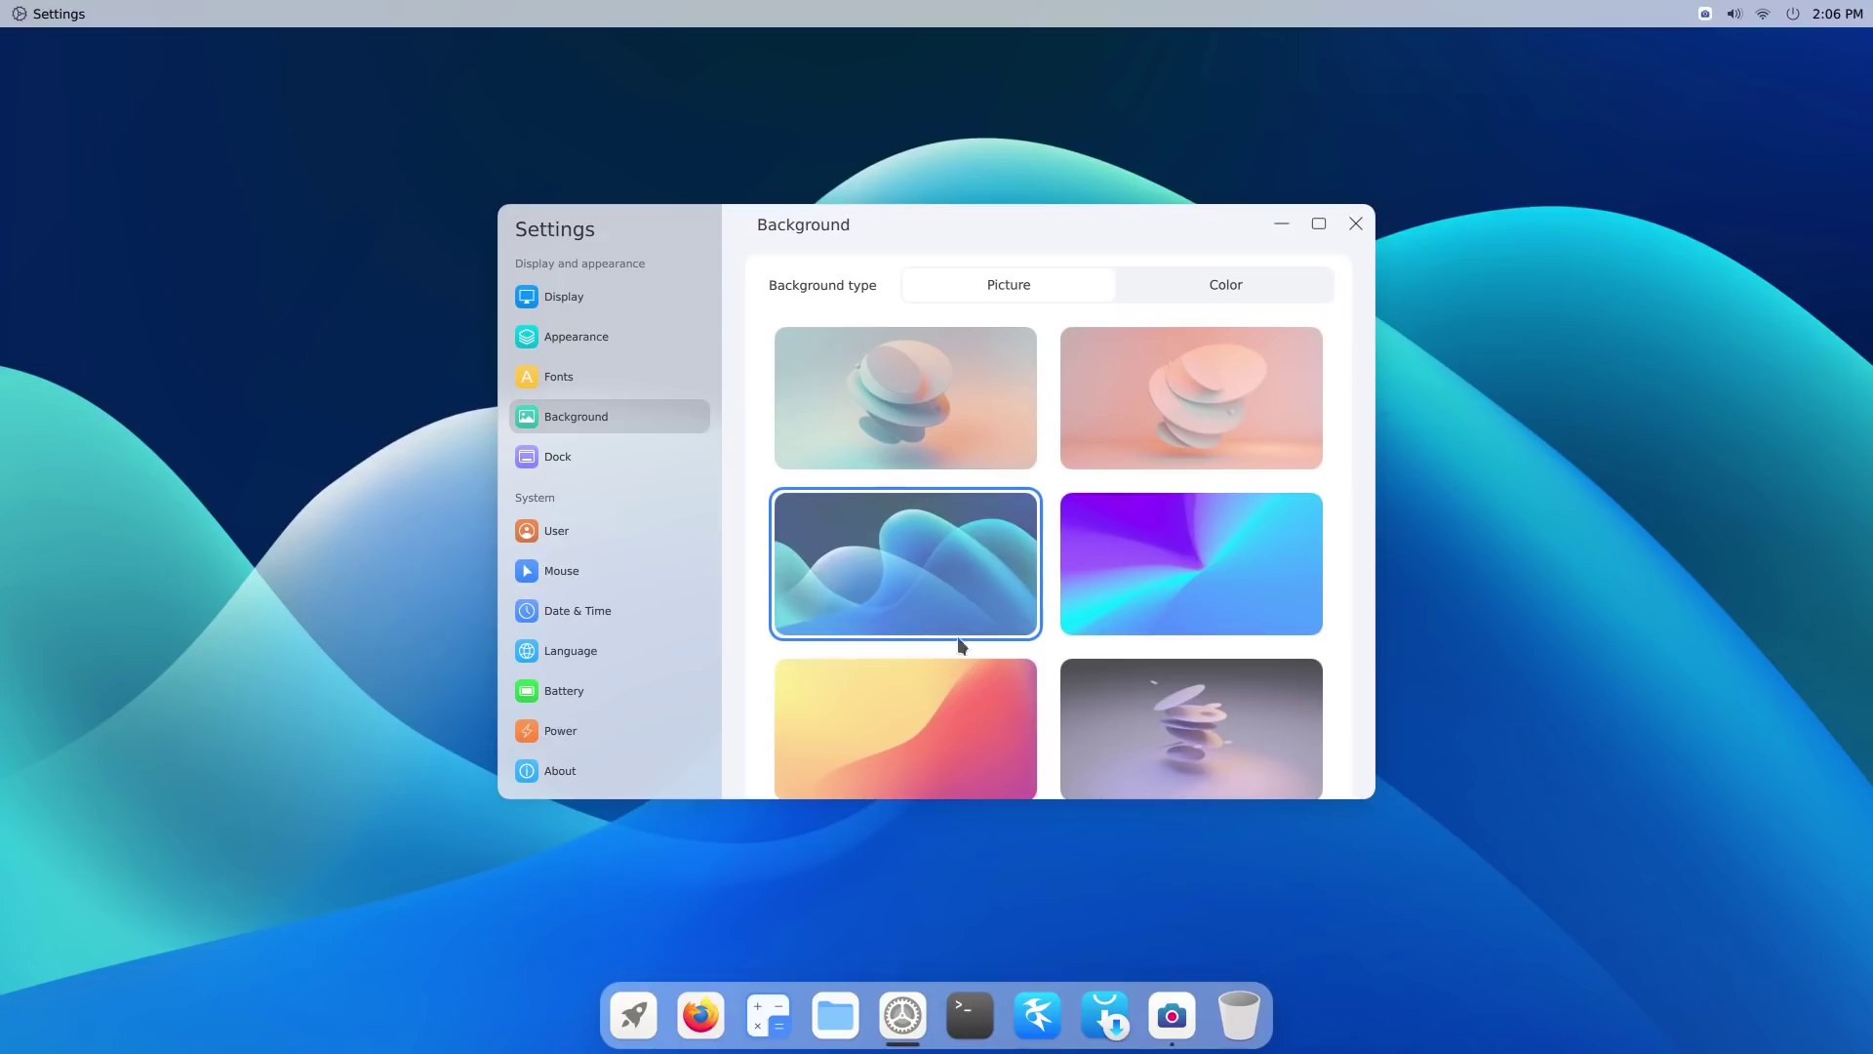
{"action": "left_click", "coordinate": [906, 1019]}
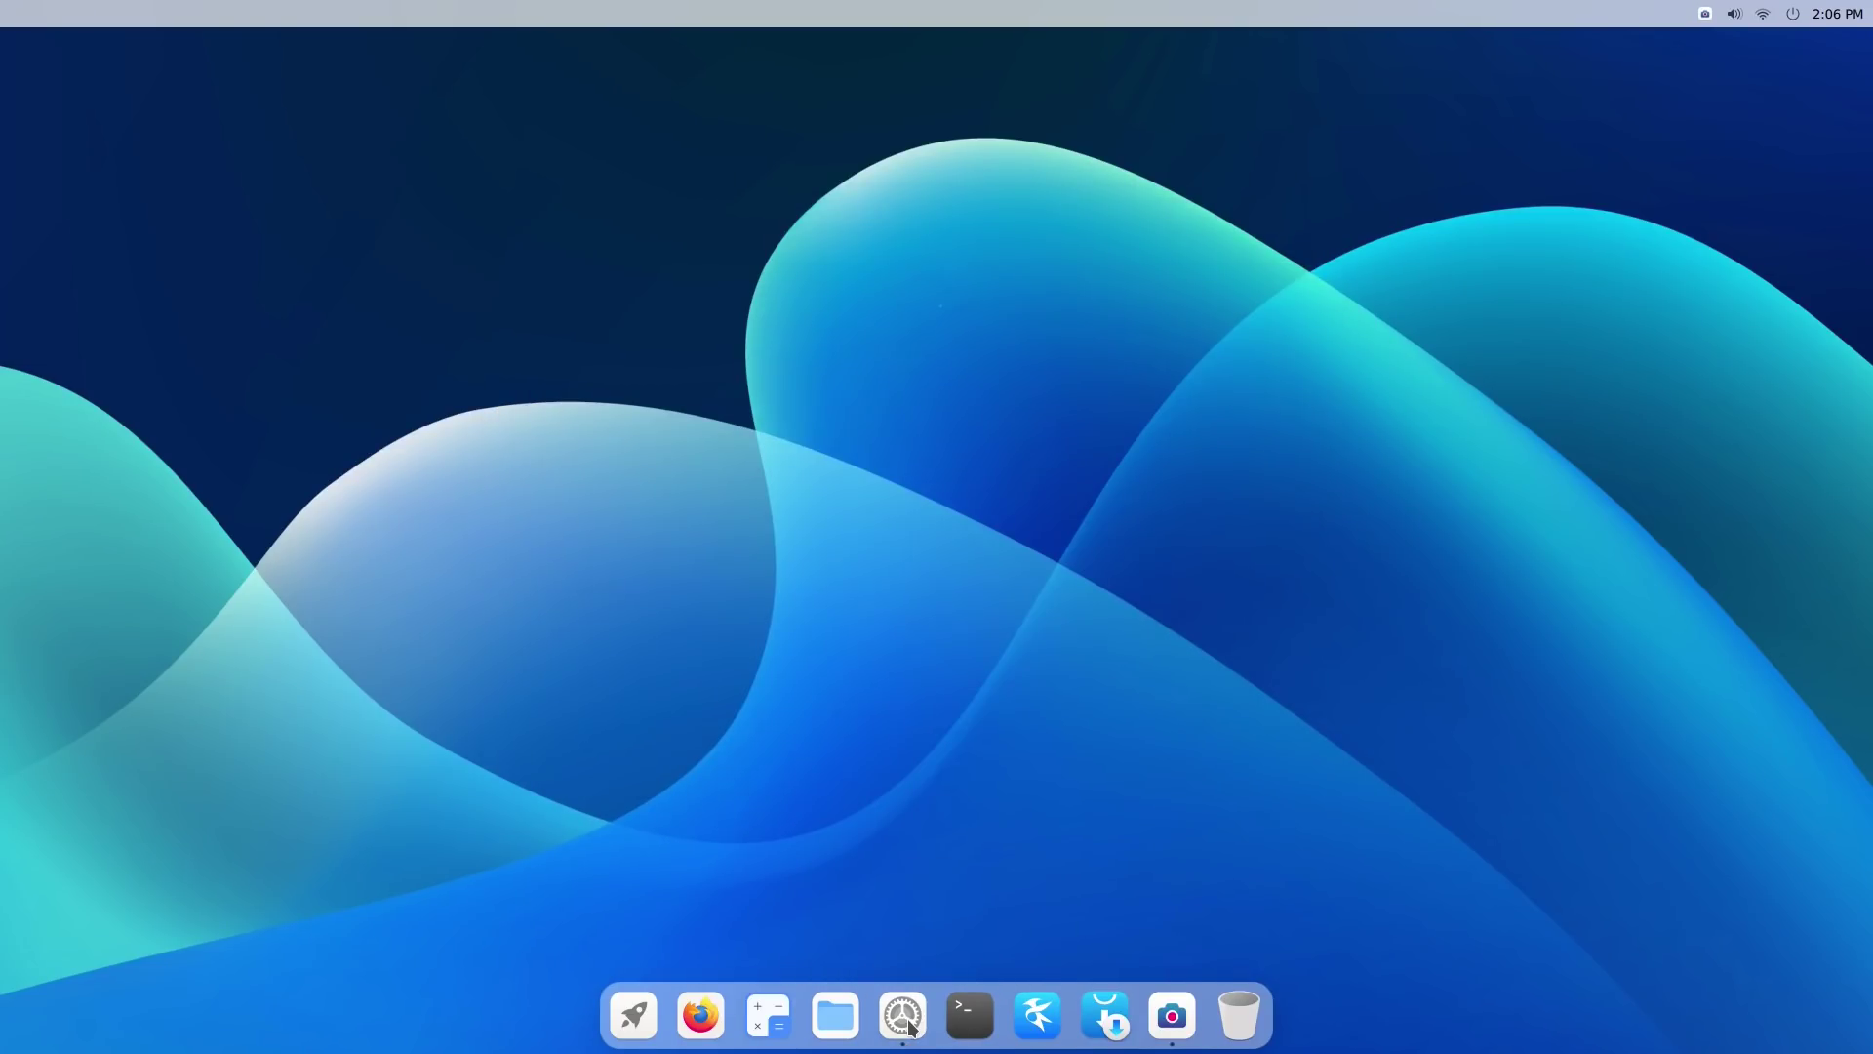
- Try the purple gradient wallpaper, then settle on the yellow and pink gradient
{"action": "left_click", "coordinate": [835, 1017]}
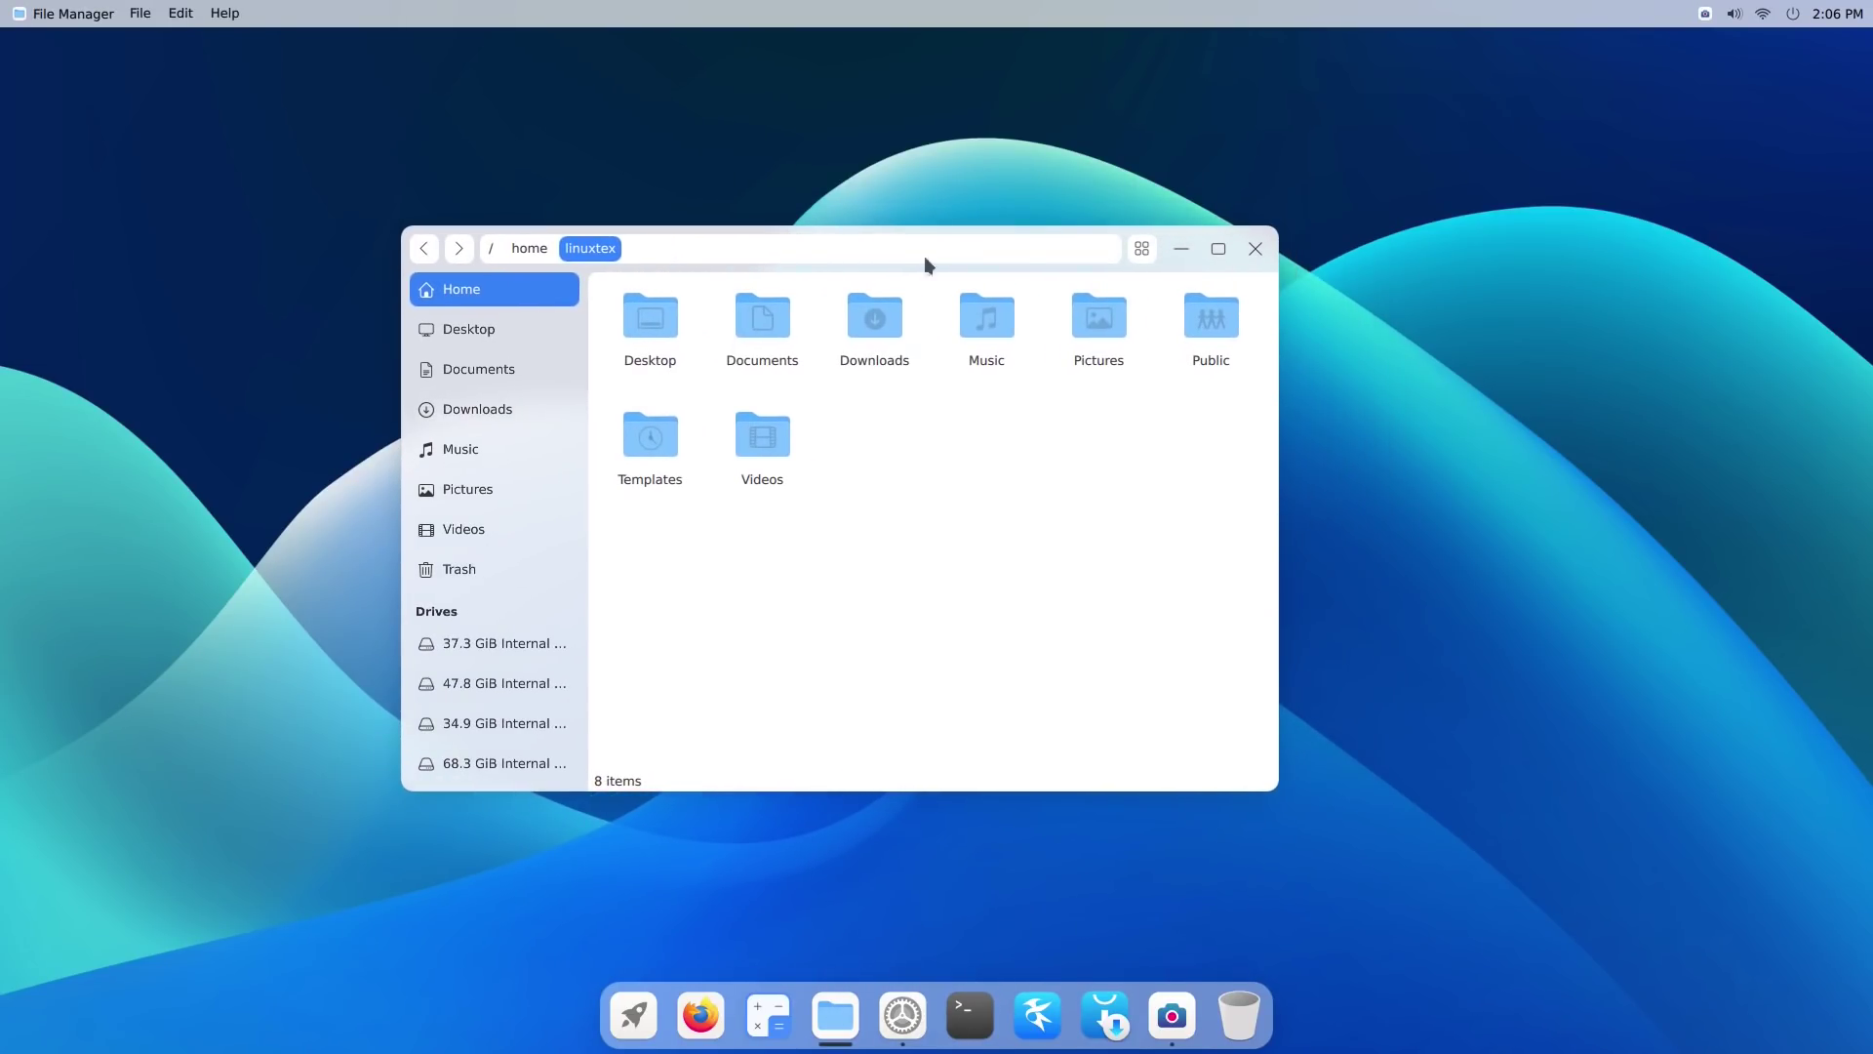
{"action": "left_click", "coordinate": [1255, 249]}
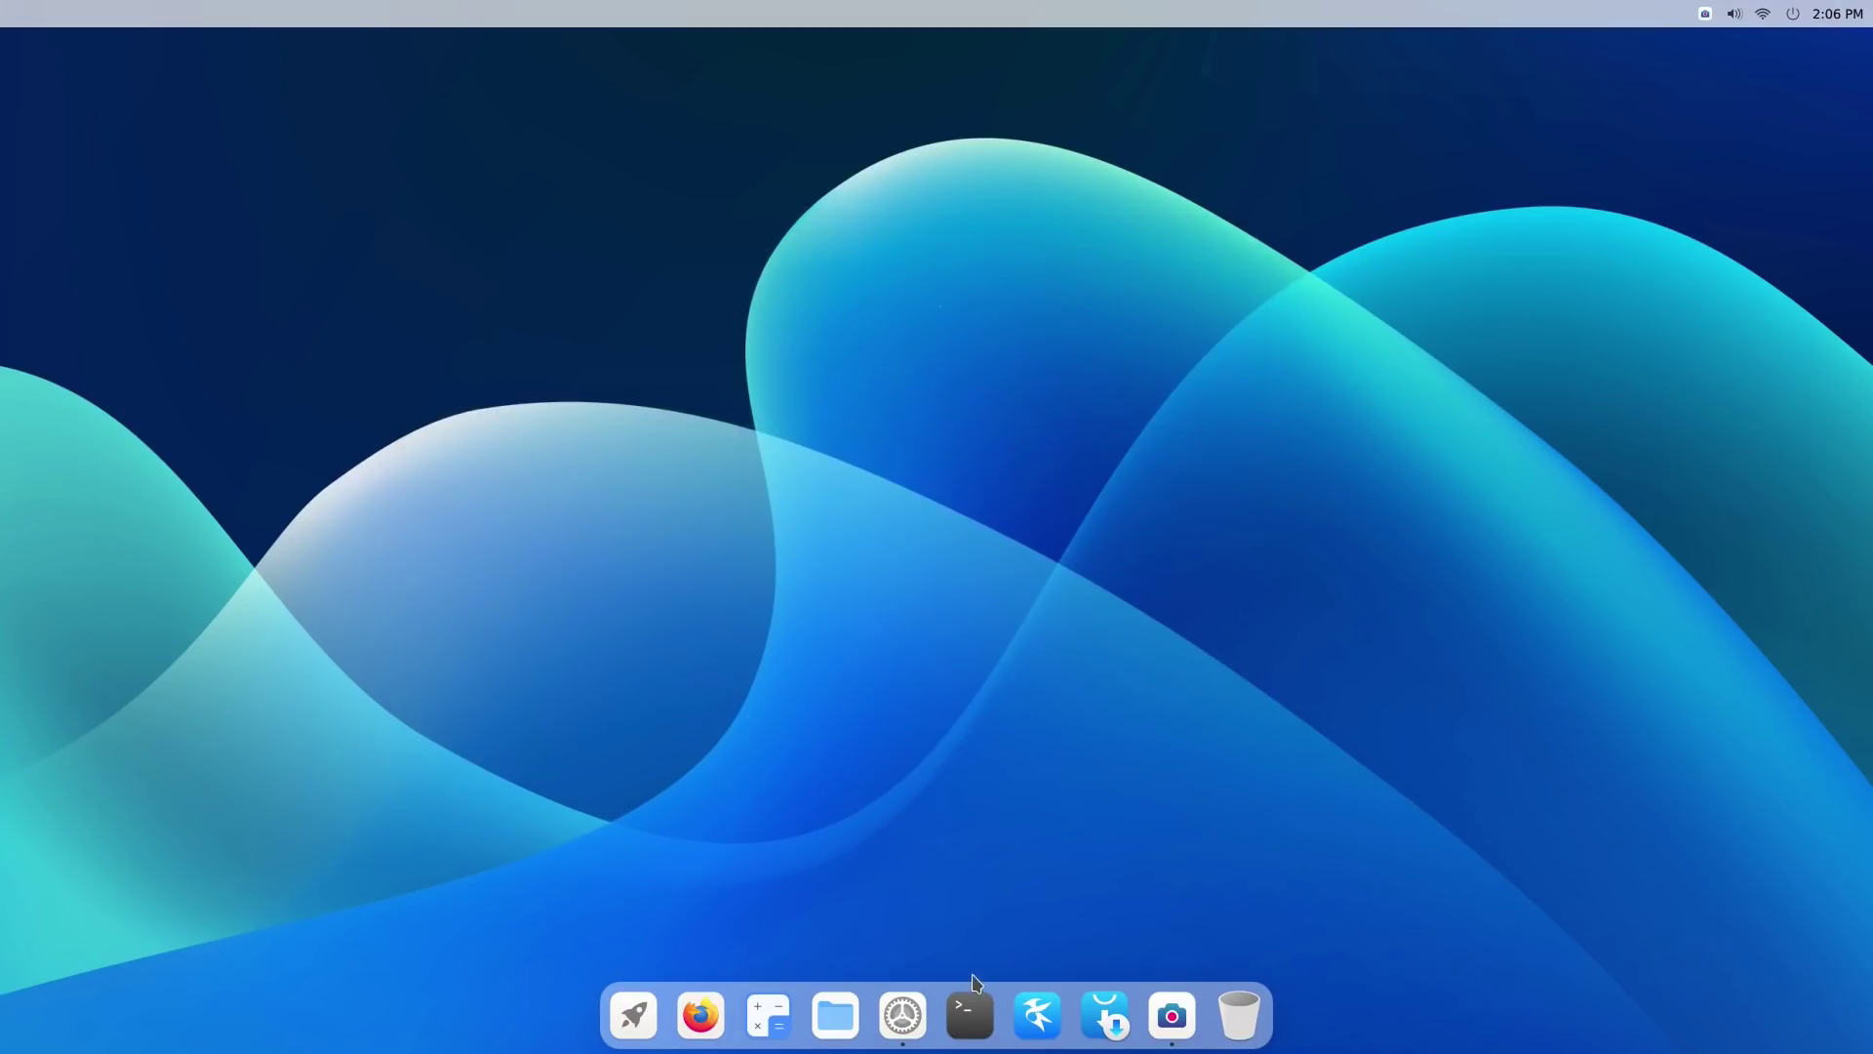
{"action": "left_click", "coordinate": [917, 1029]}
{"action": "left_click", "coordinate": [1202, 553]}
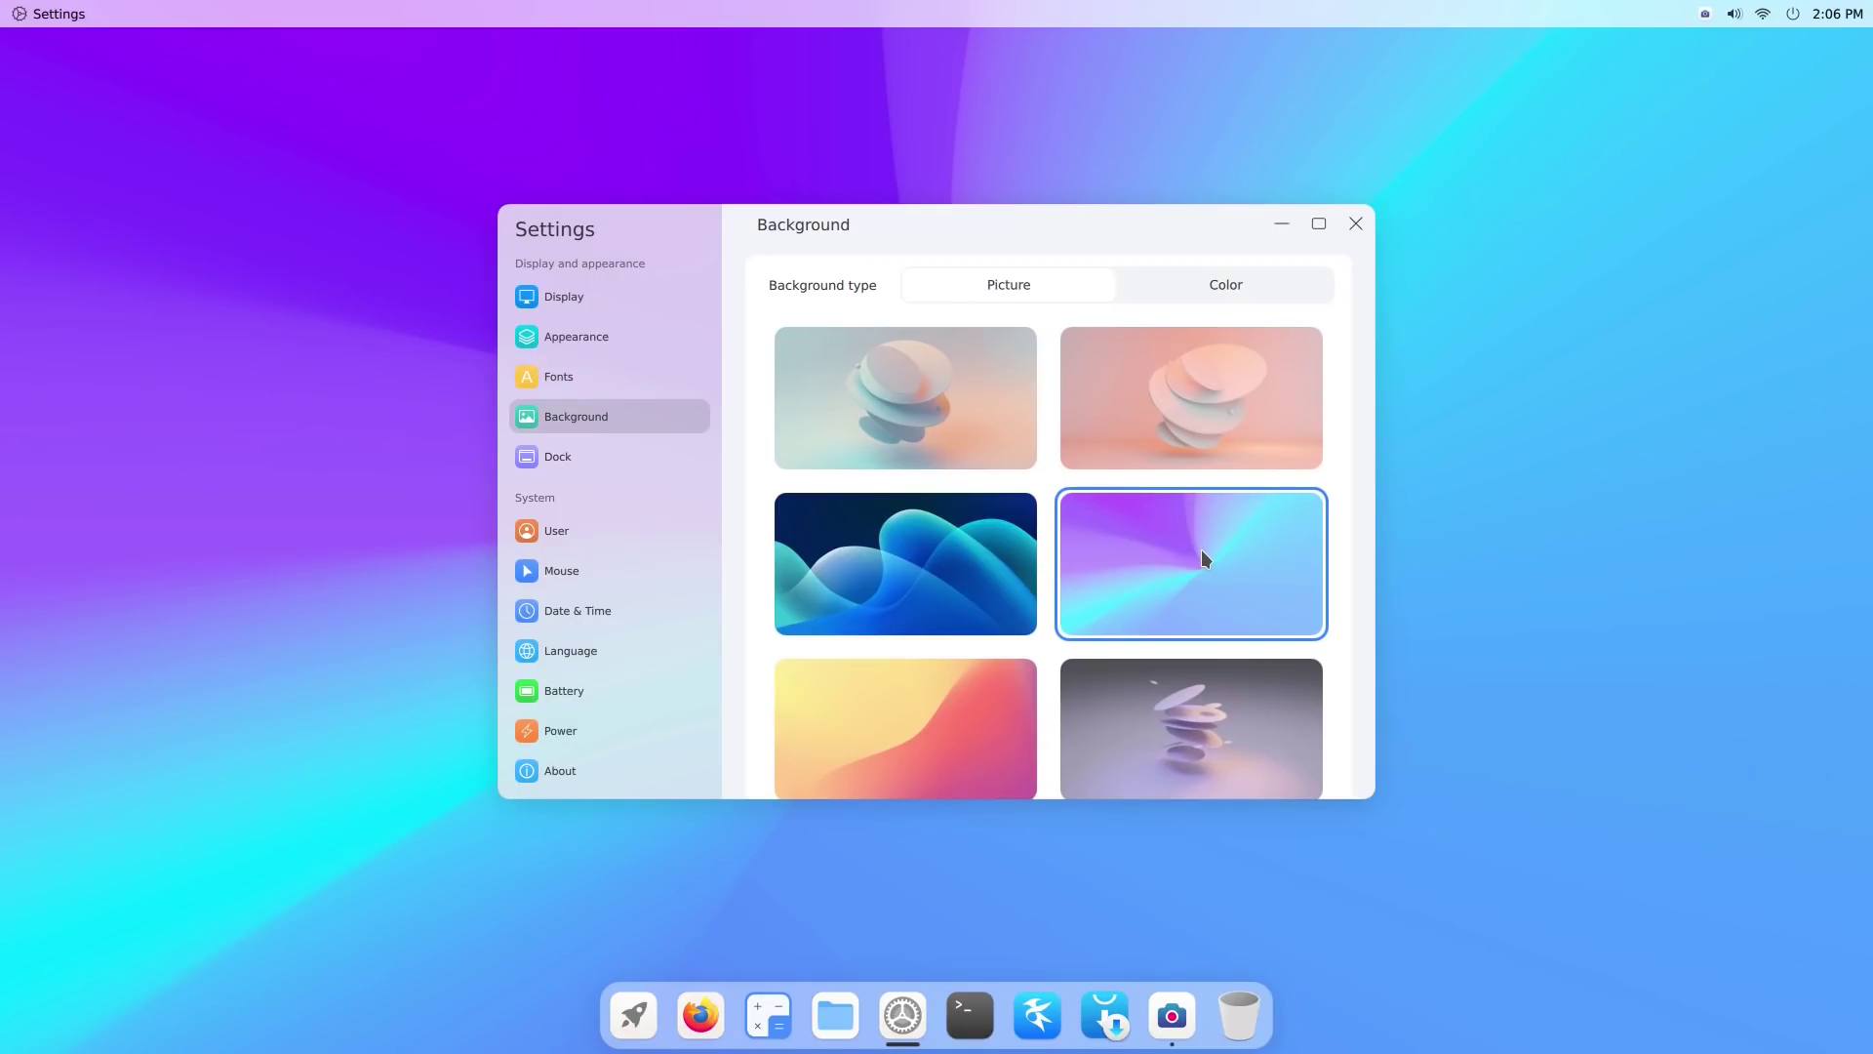
{"action": "left_click", "coordinate": [953, 732]}
{"action": "left_click", "coordinate": [1282, 224]}
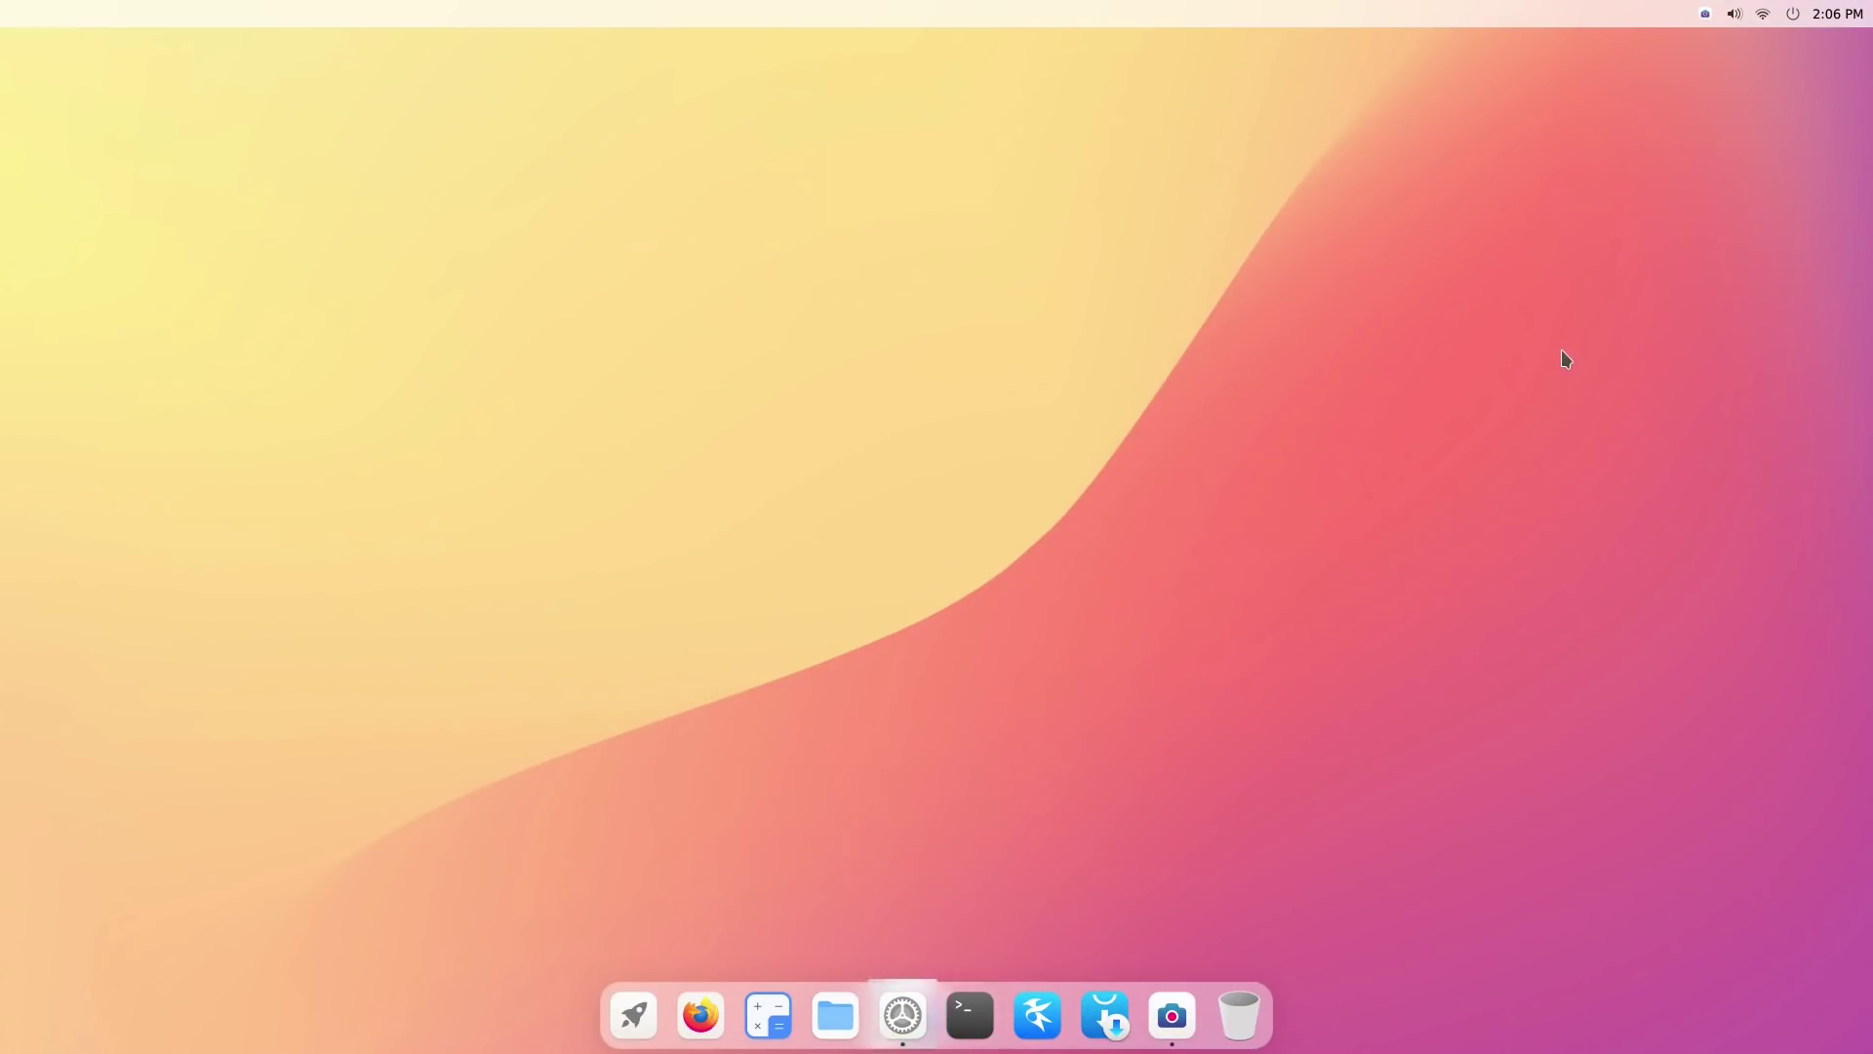
- Glance at the quick settings panel and the full-screen app grid
{"action": "left_click", "coordinate": [1734, 13]}
{"action": "left_click", "coordinate": [1838, 14]}
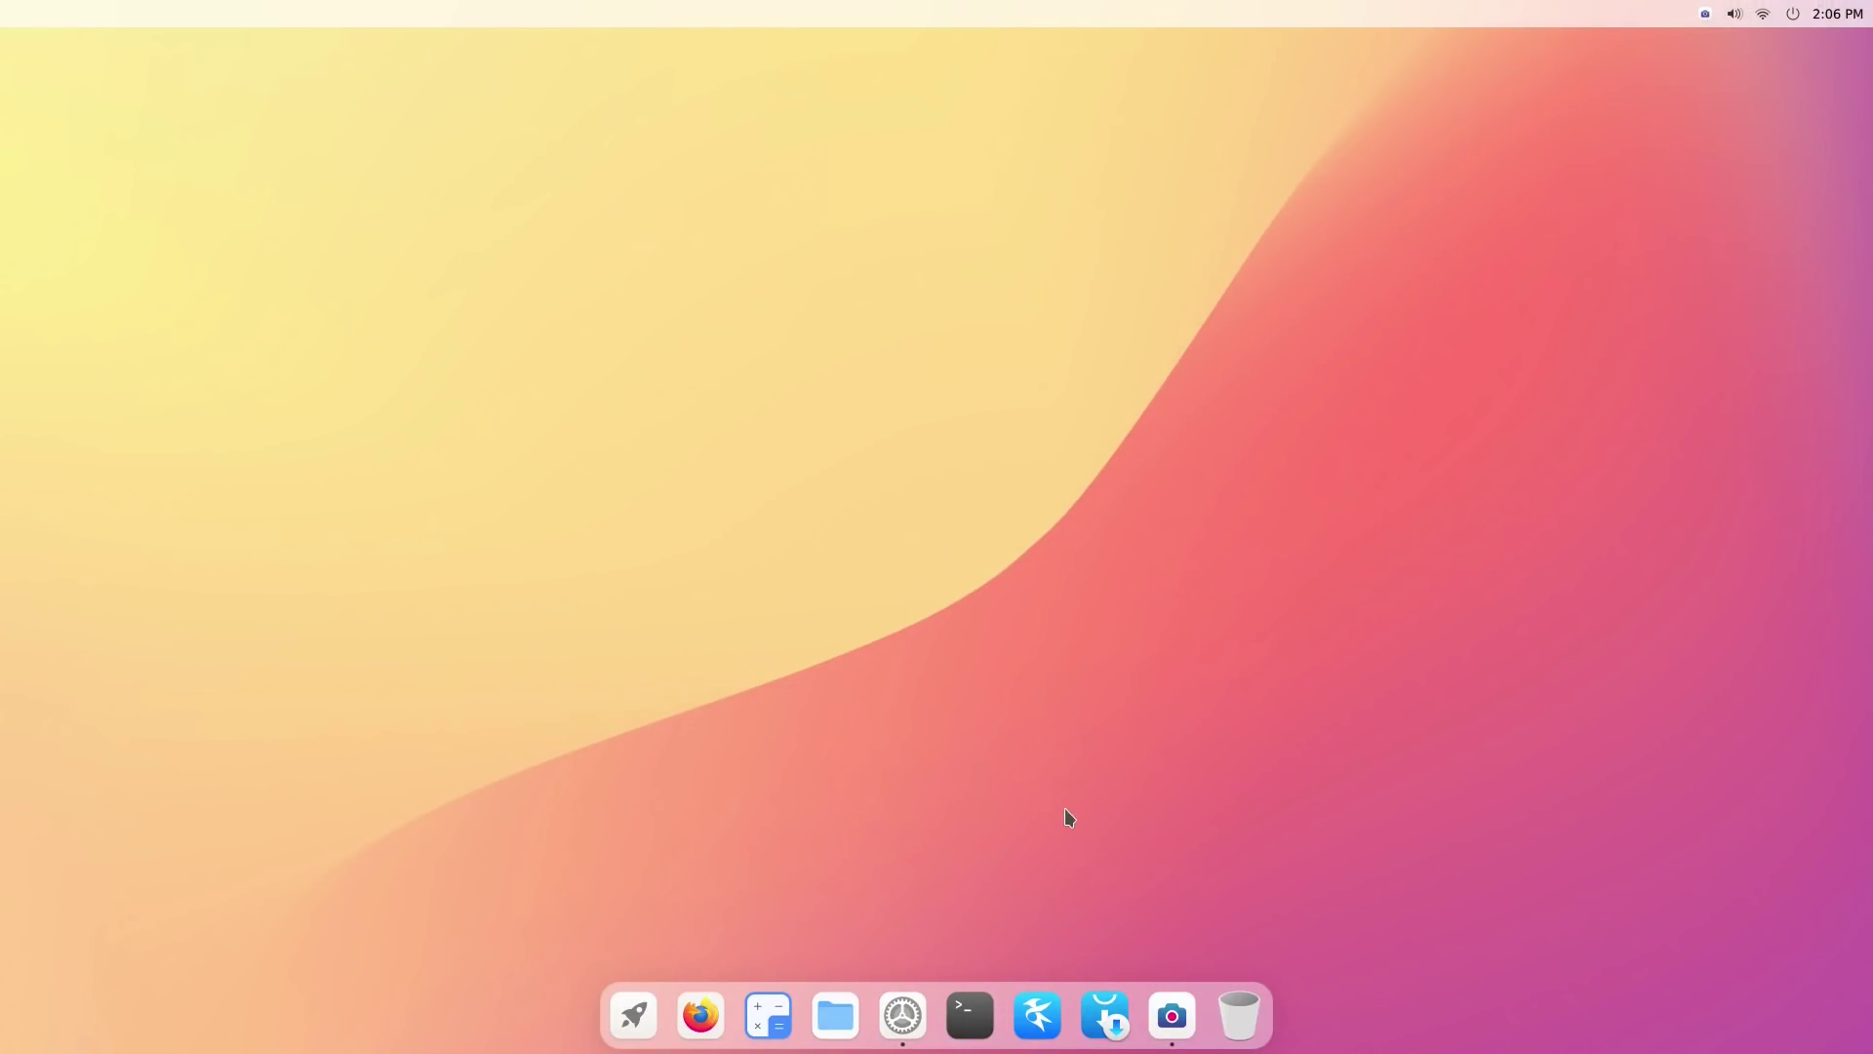
{"action": "left_click", "coordinate": [634, 1015]}
{"action": "left_click", "coordinate": [1393, 702]}
- Open the Calculator, move it to the right side, and close it
{"action": "left_click", "coordinate": [768, 1015]}
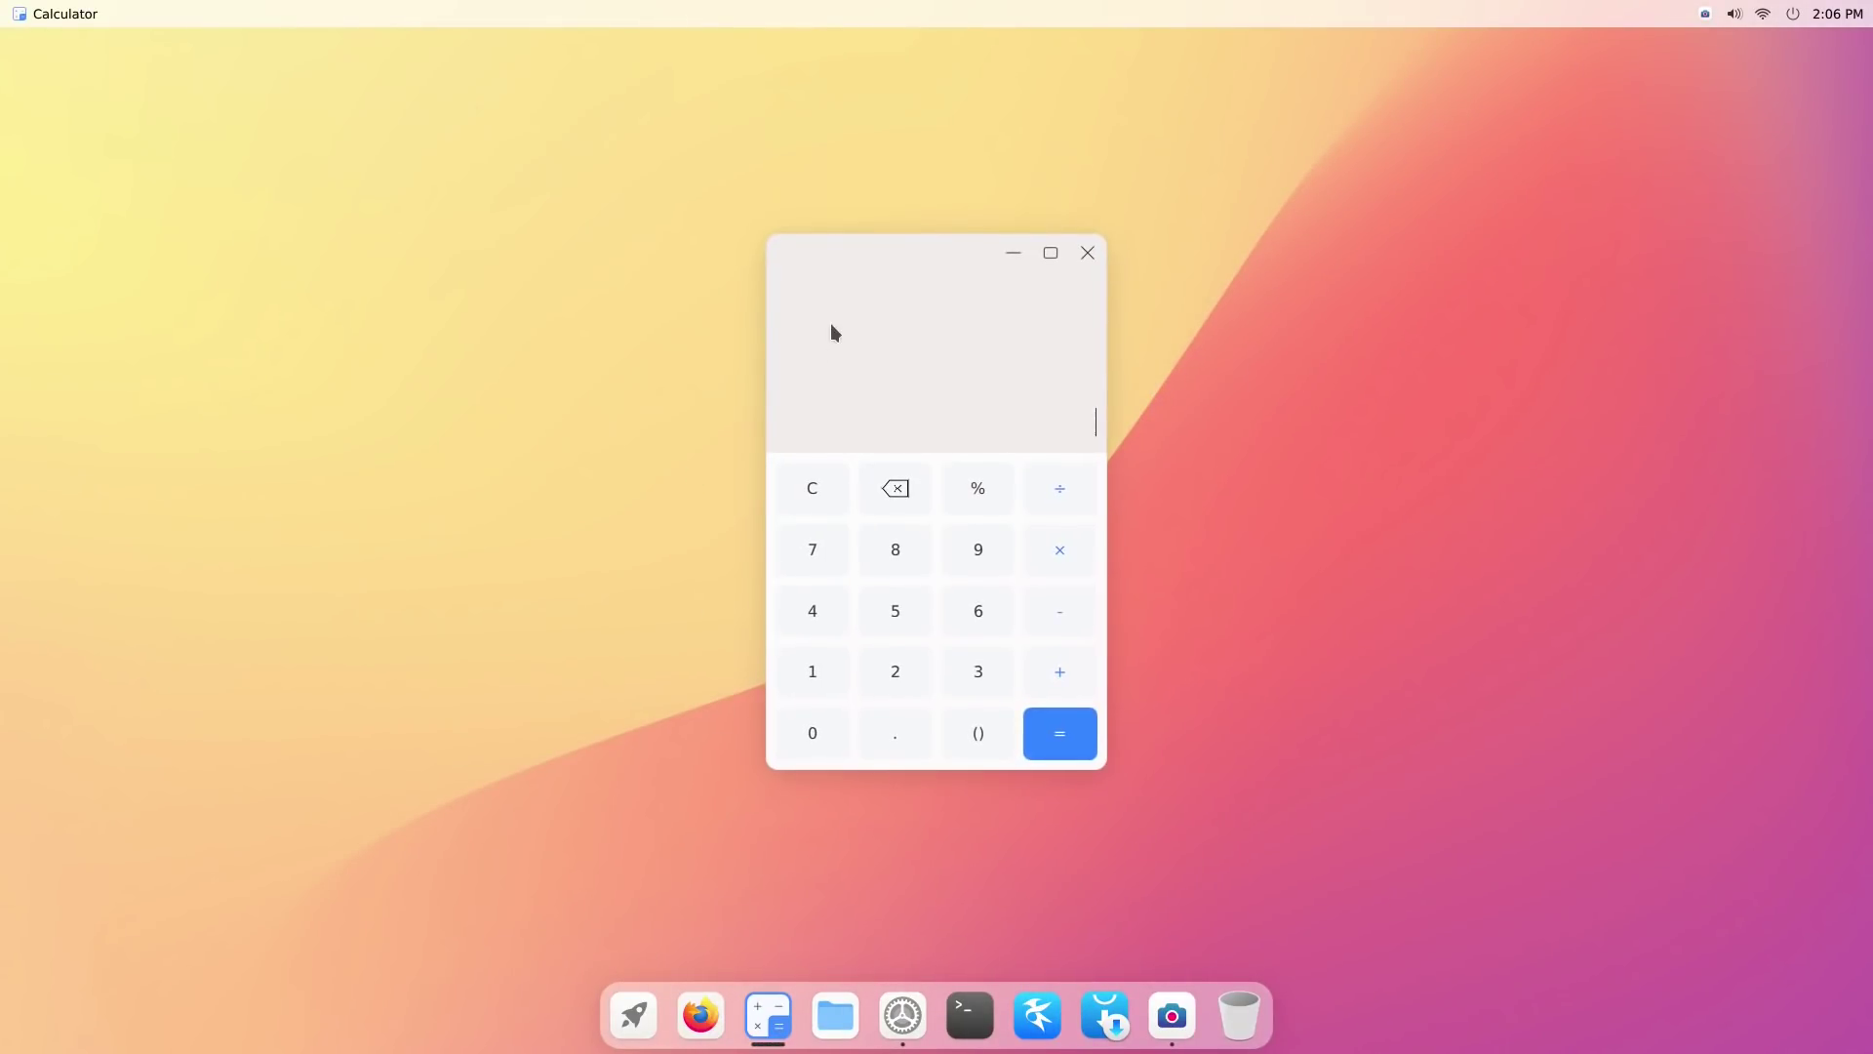
{"action": "left_click_drag", "start_coordinate": [884, 264], "coordinate": [1578, 265]}
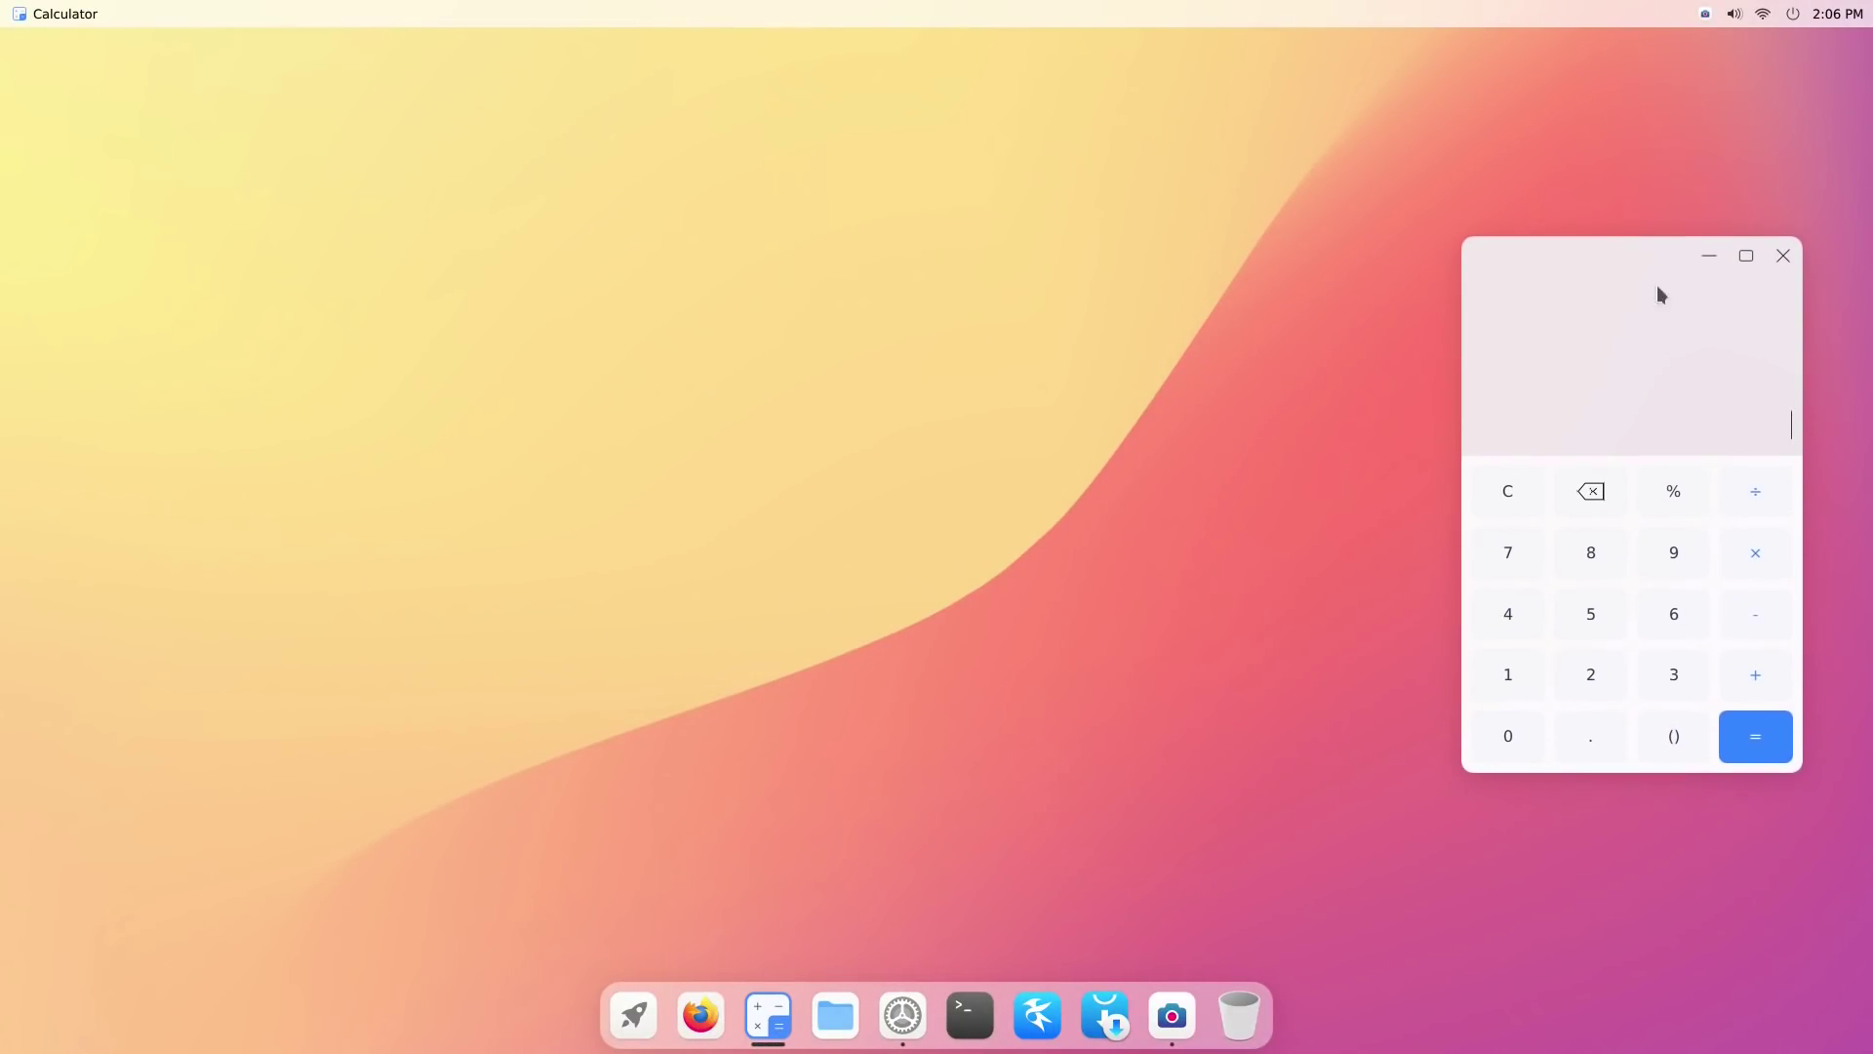
{"action": "left_click", "coordinate": [1778, 255]}
- Preview the grey floating discs wallpaper, then the betta fish wallpaper
{"action": "left_click", "coordinate": [903, 1015]}
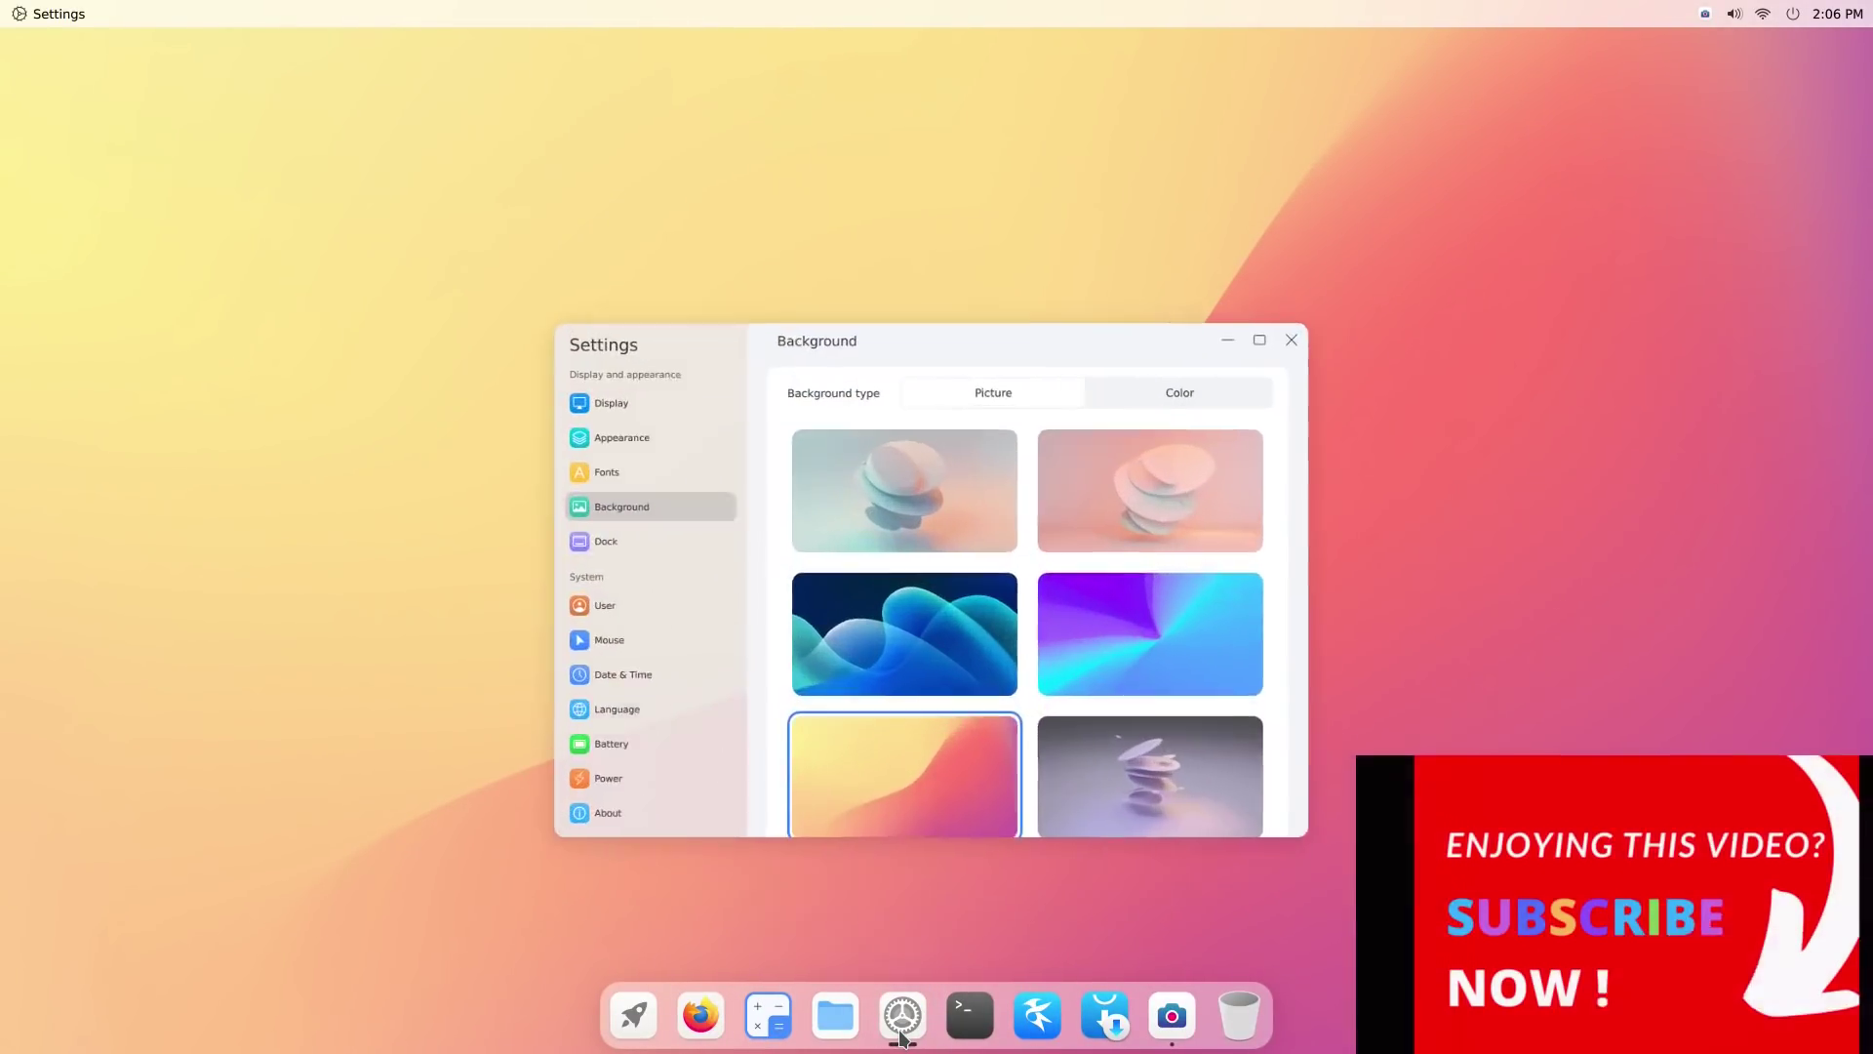
{"action": "scroll", "coordinate": [1025, 635], "scroll_direction": "down", "scroll_amount": 3}
{"action": "left_click", "coordinate": [1188, 536]}
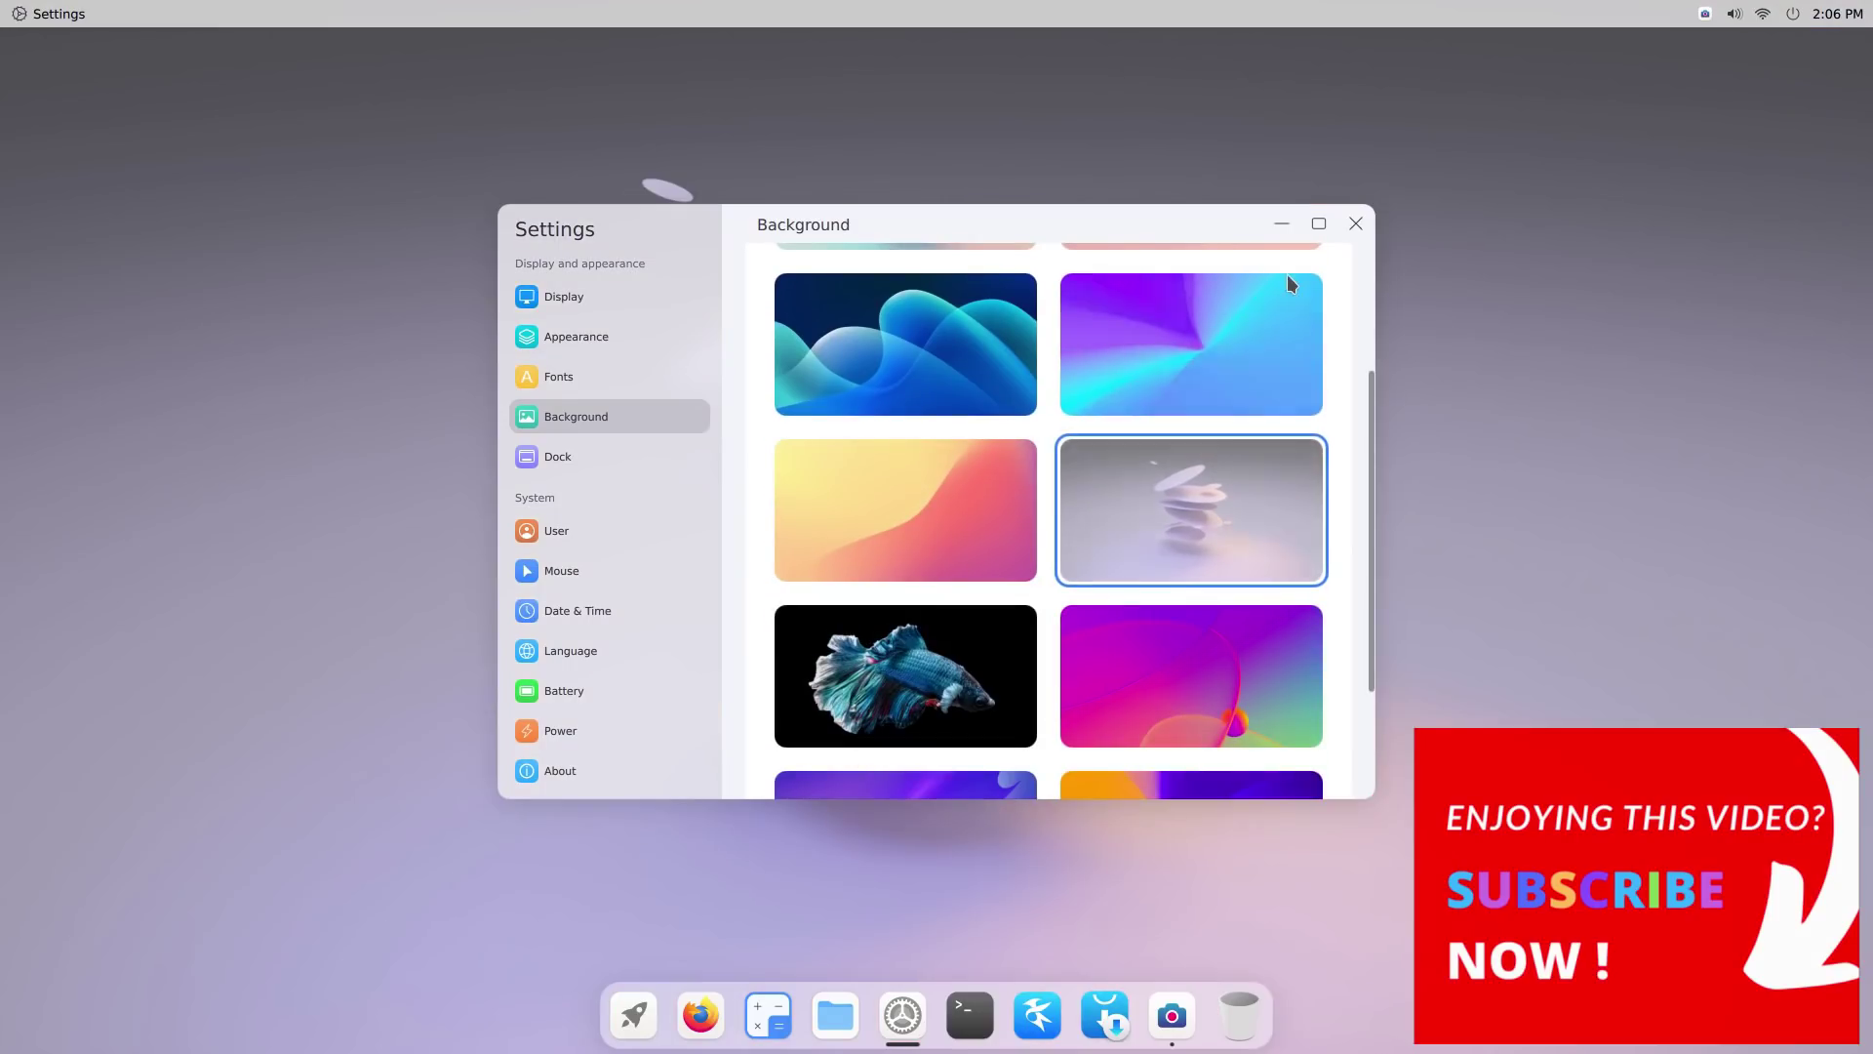
{"action": "left_click", "coordinate": [1280, 223]}
{"action": "left_click", "coordinate": [903, 1014]}
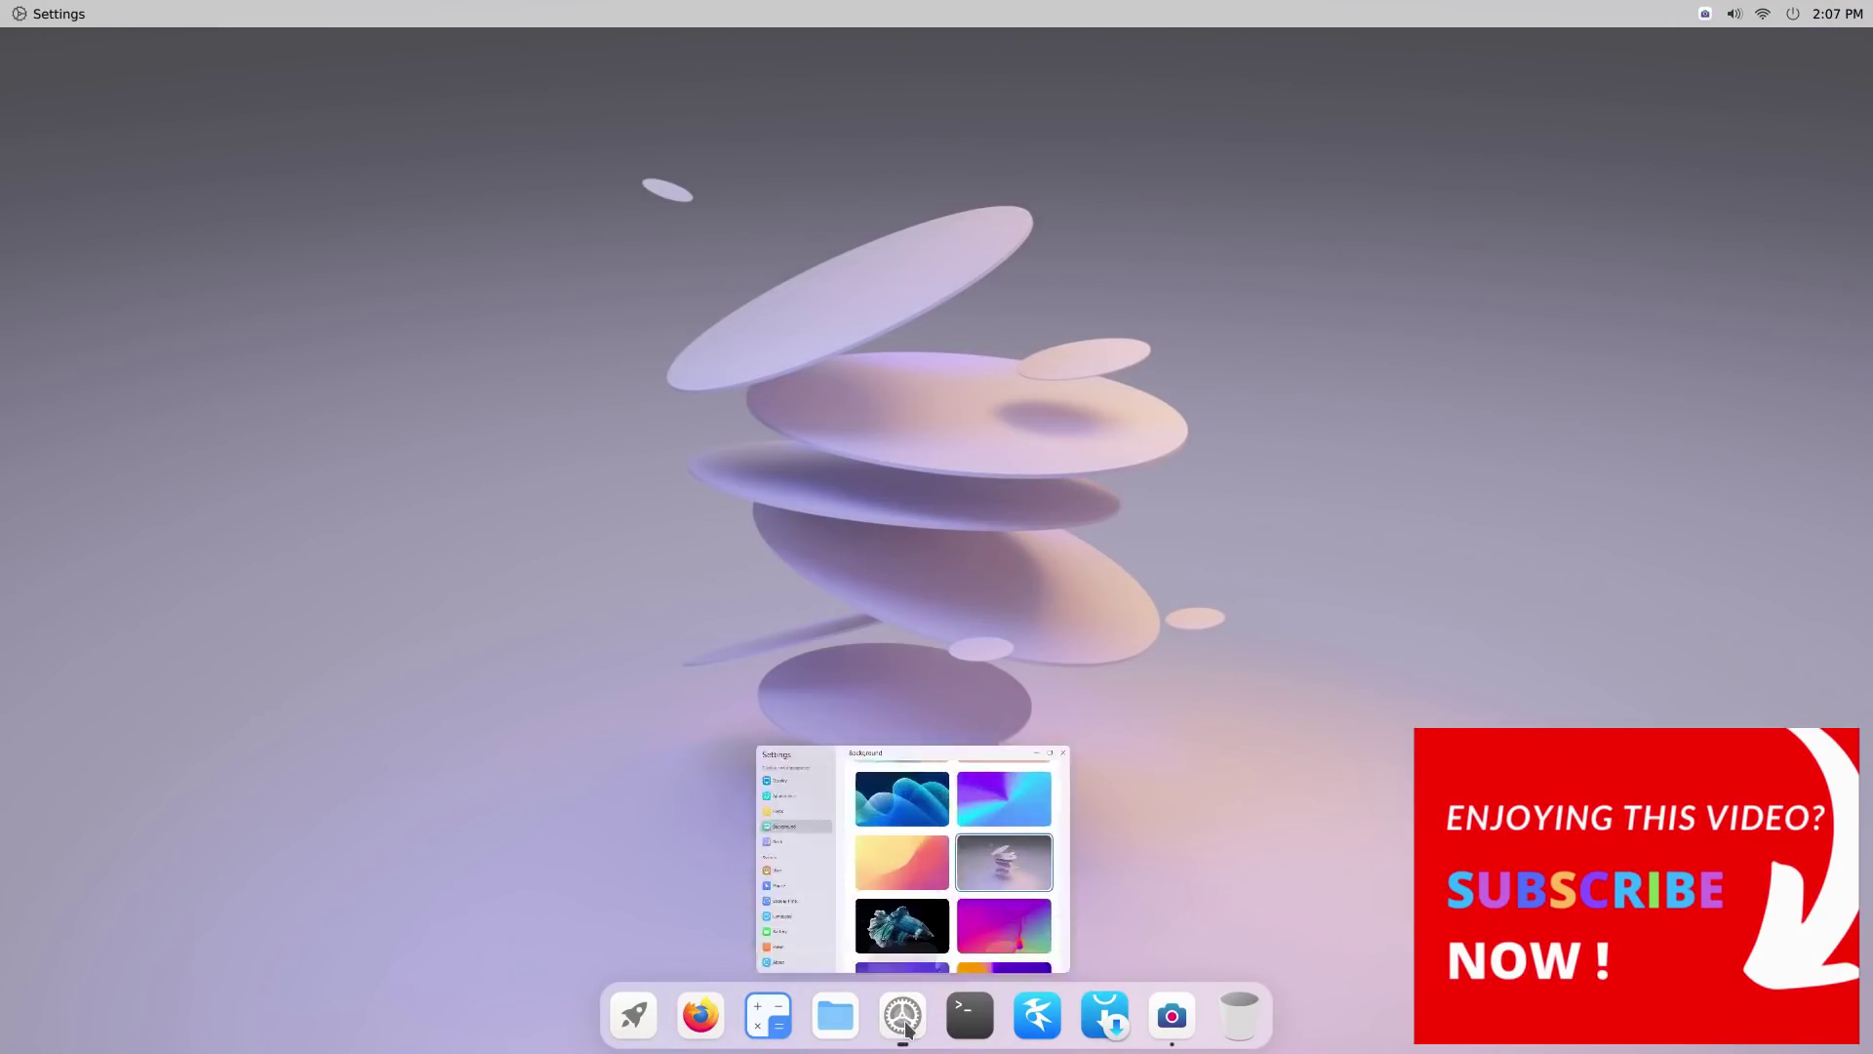
{"action": "scroll", "coordinate": [1151, 577], "scroll_direction": "down", "scroll_amount": 2}
{"action": "left_click", "coordinate": [1012, 502]}
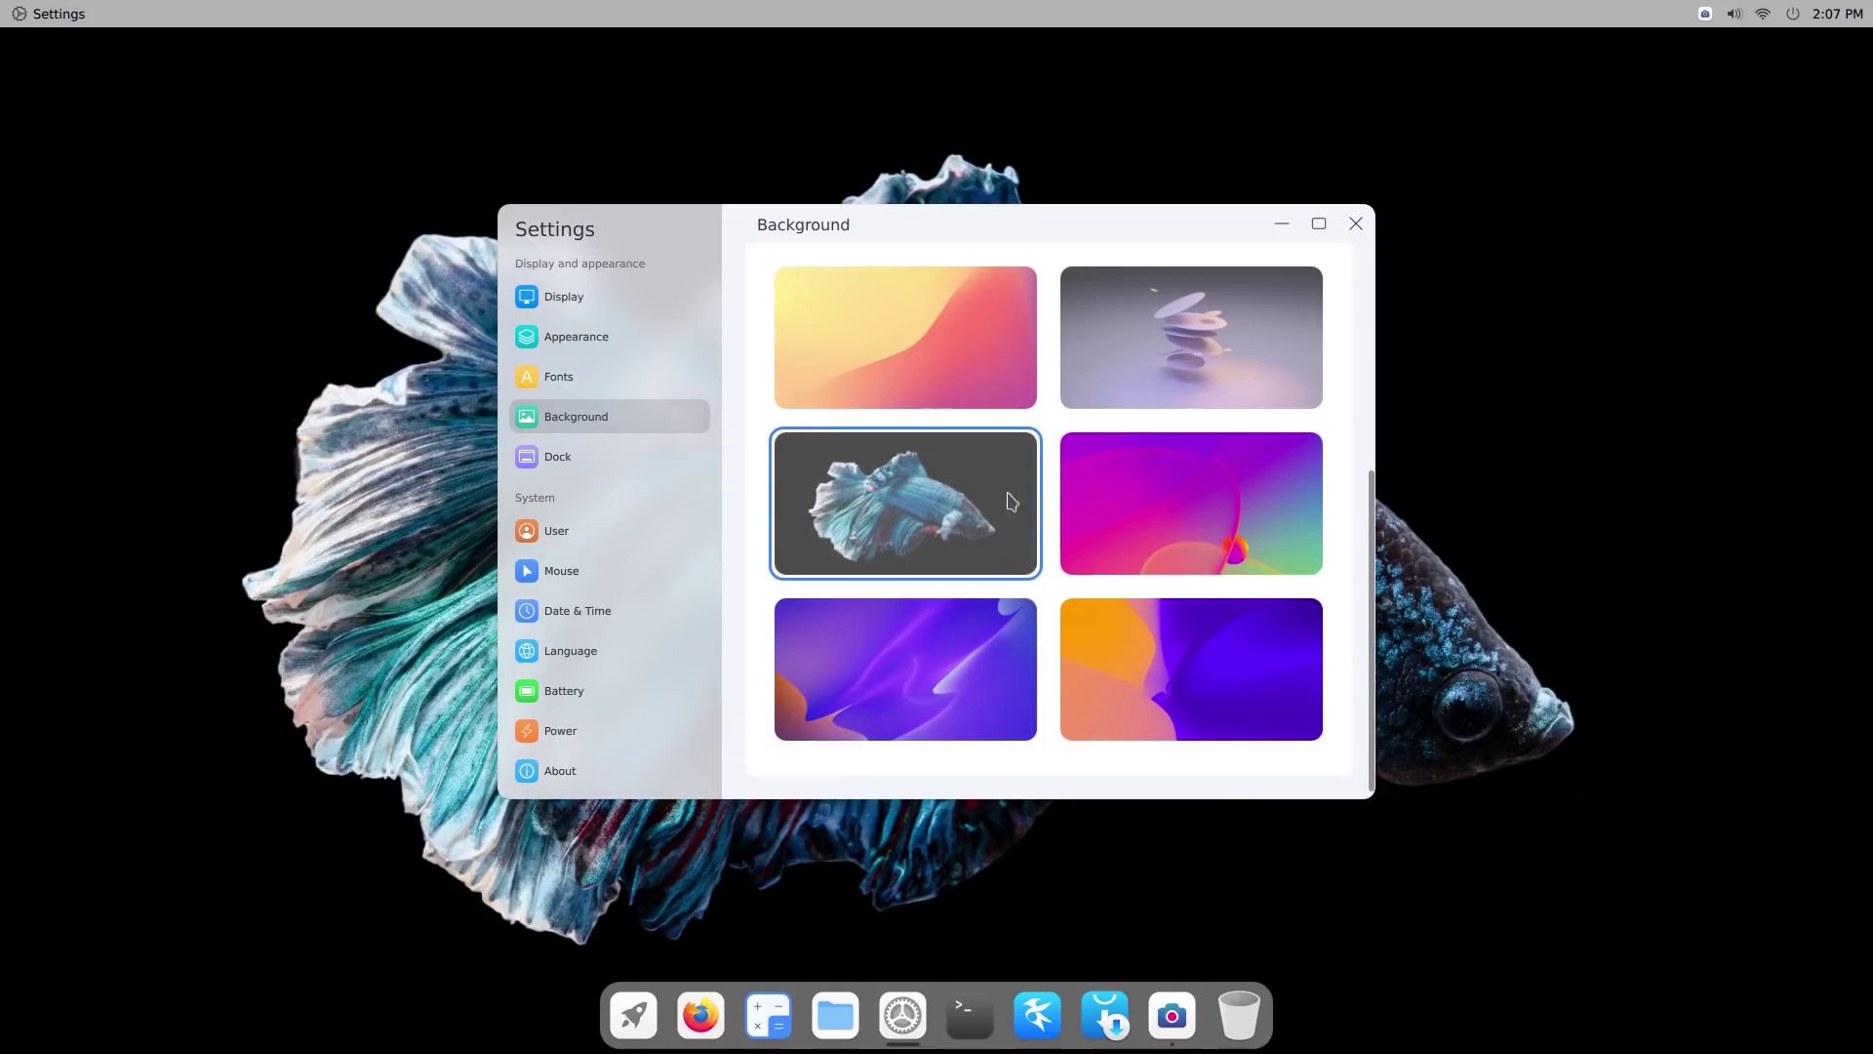
{"action": "left_click", "coordinate": [1281, 223]}
- Try the pink and purple wave wallpaper, then the violet swirl wallpaper
{"action": "left_click", "coordinate": [855, 1014]}
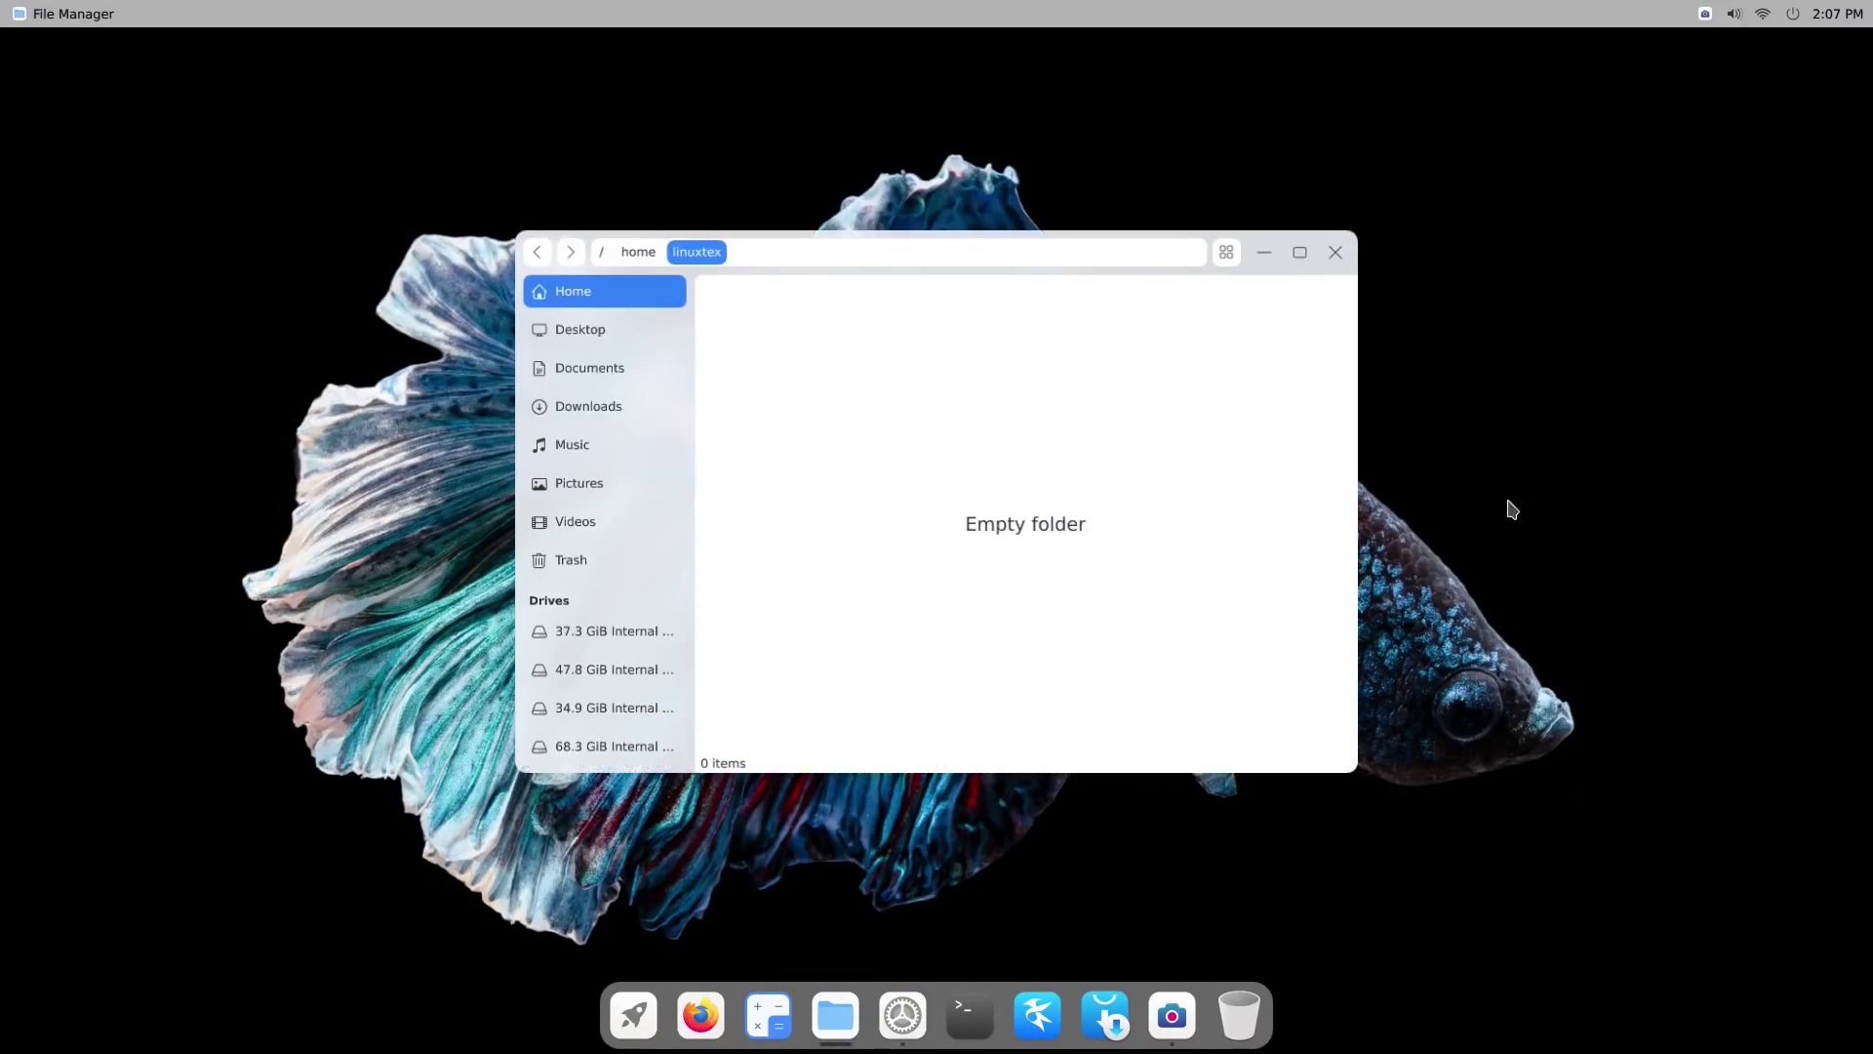
{"action": "left_click", "coordinate": [1120, 232]}
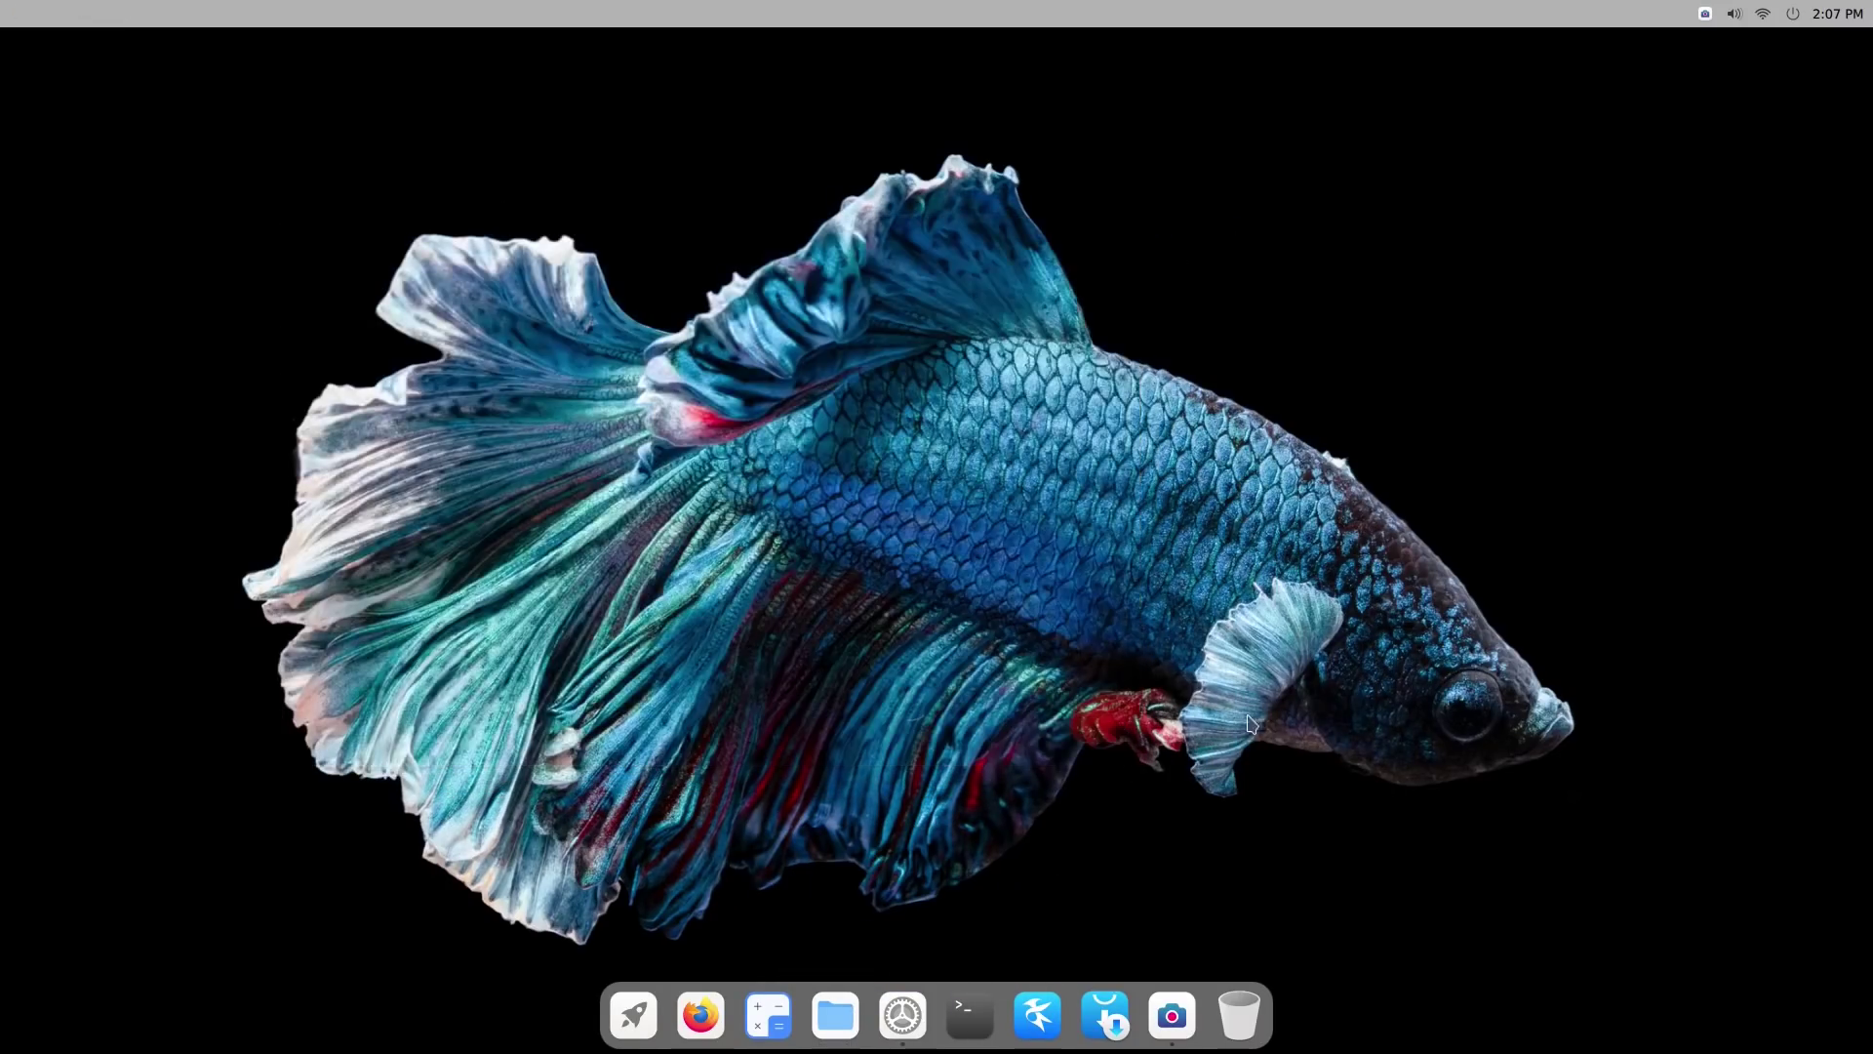
{"action": "left_click", "coordinate": [917, 1011]}
{"action": "left_click", "coordinate": [1179, 537]}
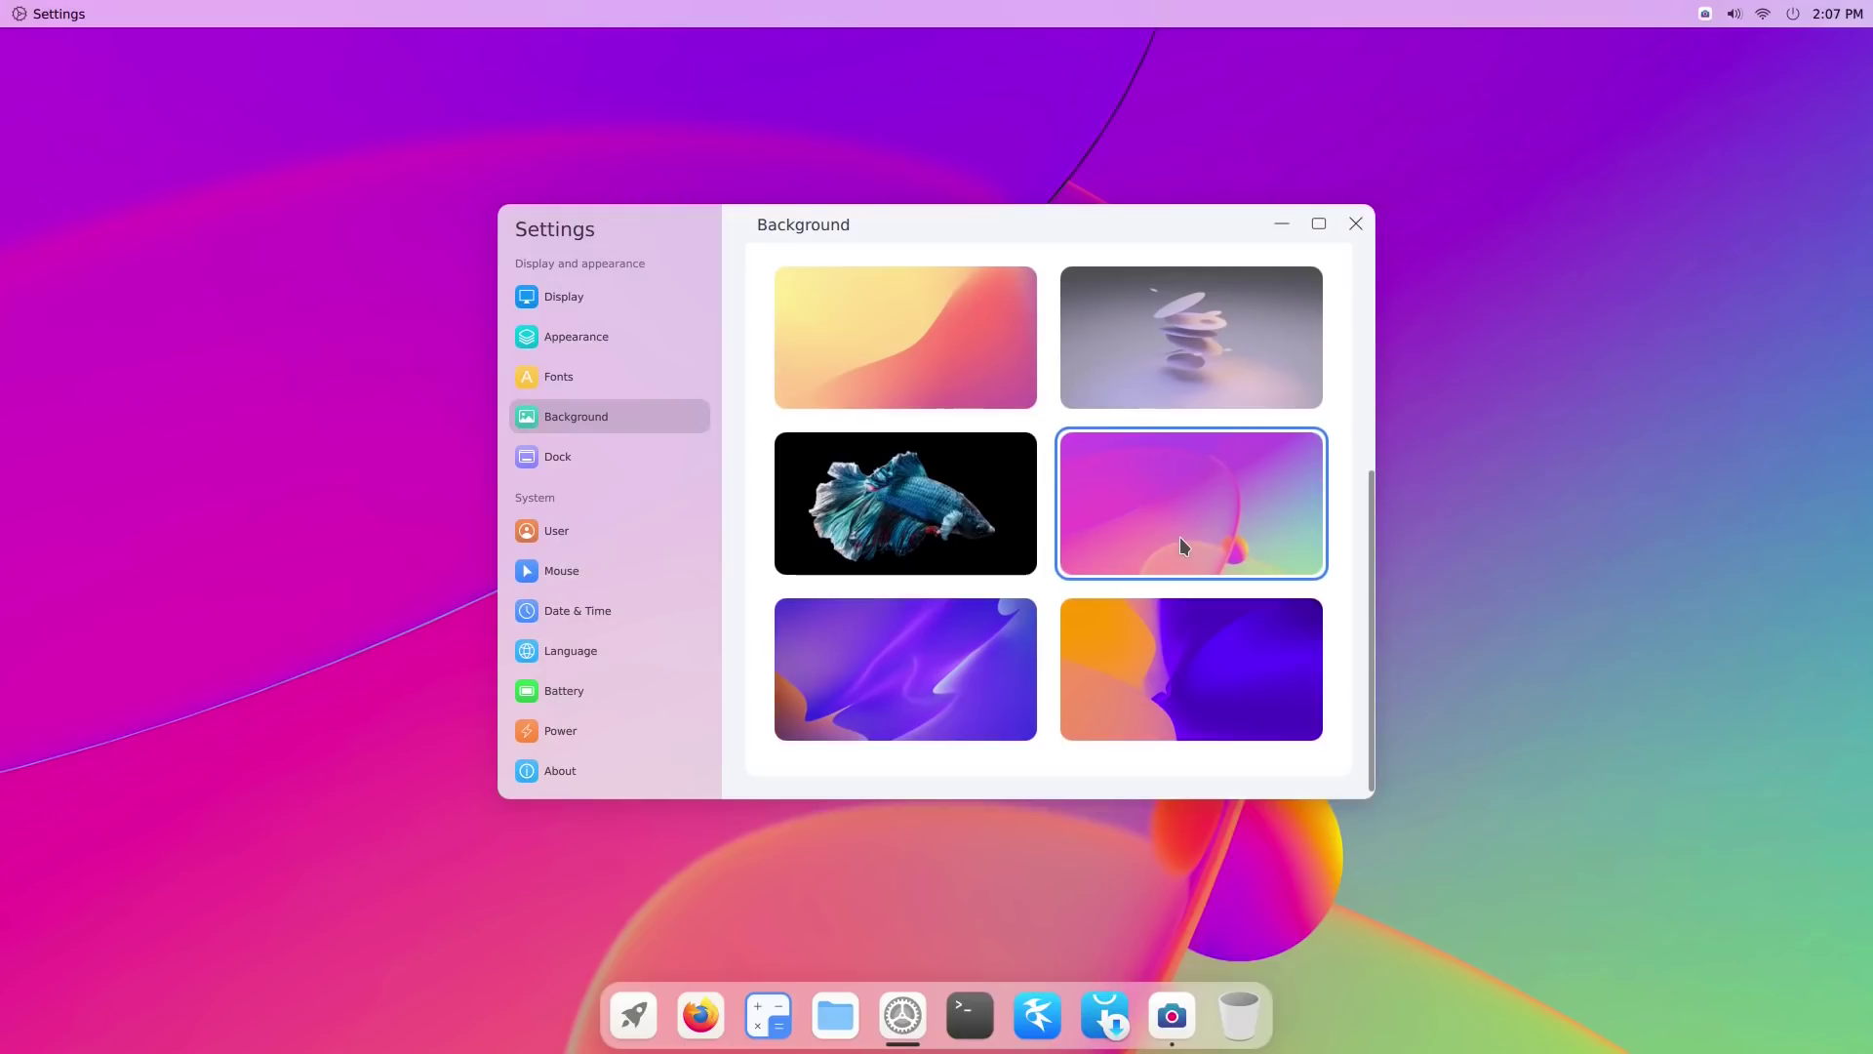
{"action": "left_click", "coordinate": [1590, 112]}
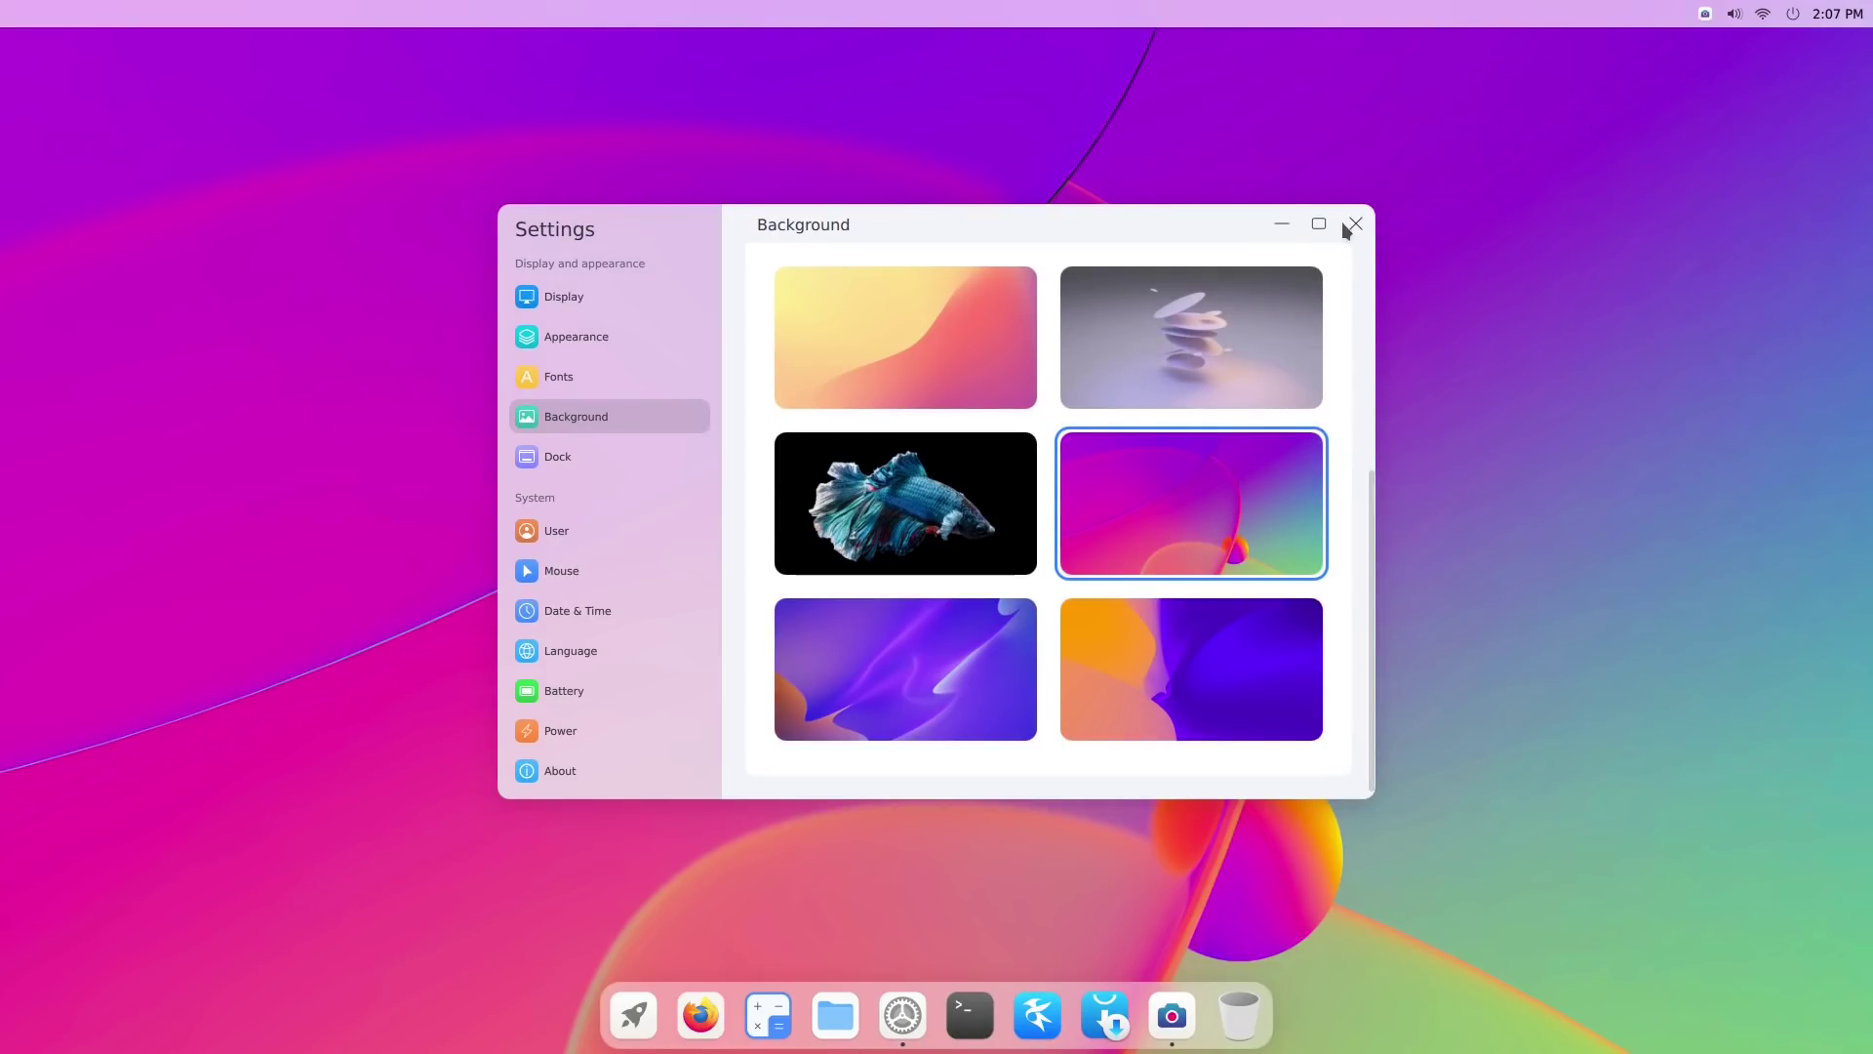
{"action": "left_click", "coordinate": [995, 619]}
{"action": "left_click", "coordinate": [1282, 223]}
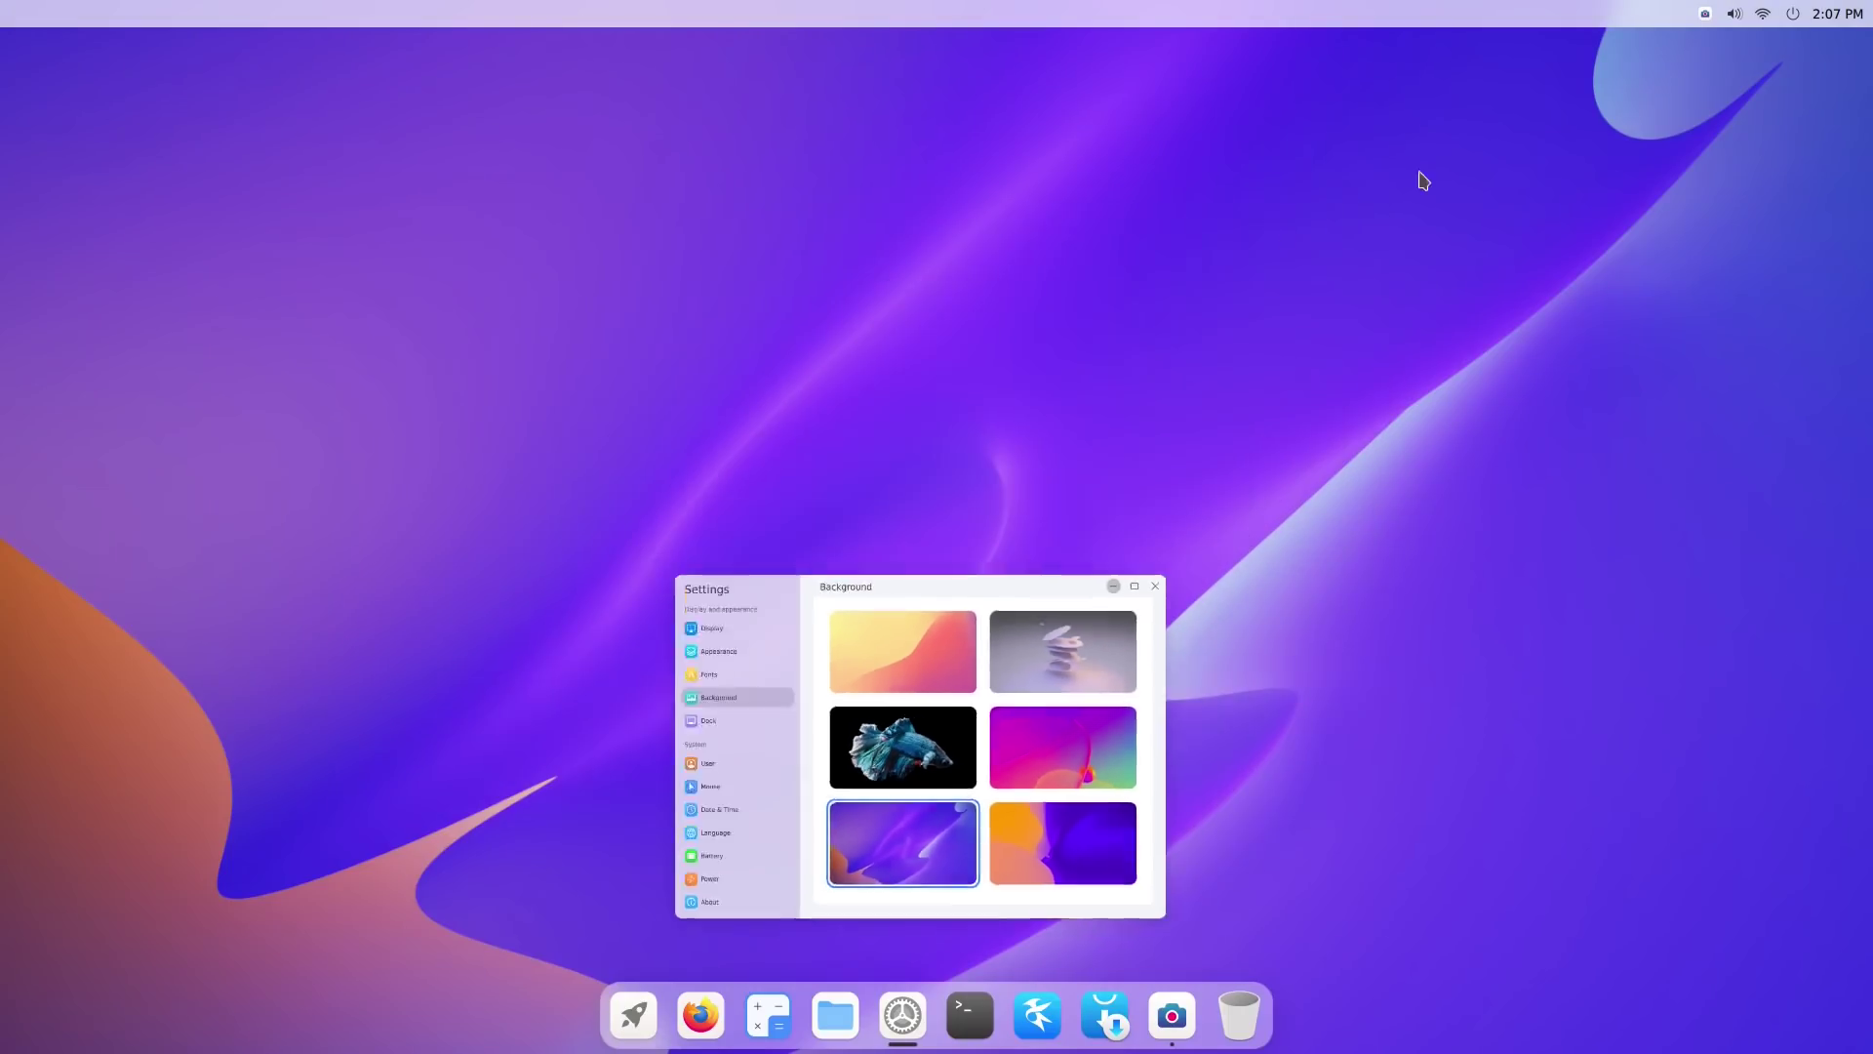
- Apply the orange and violet abstract wallpaper as the desktop background
{"action": "left_click", "coordinate": [1761, 12]}
{"action": "left_click", "coordinate": [1760, 11]}
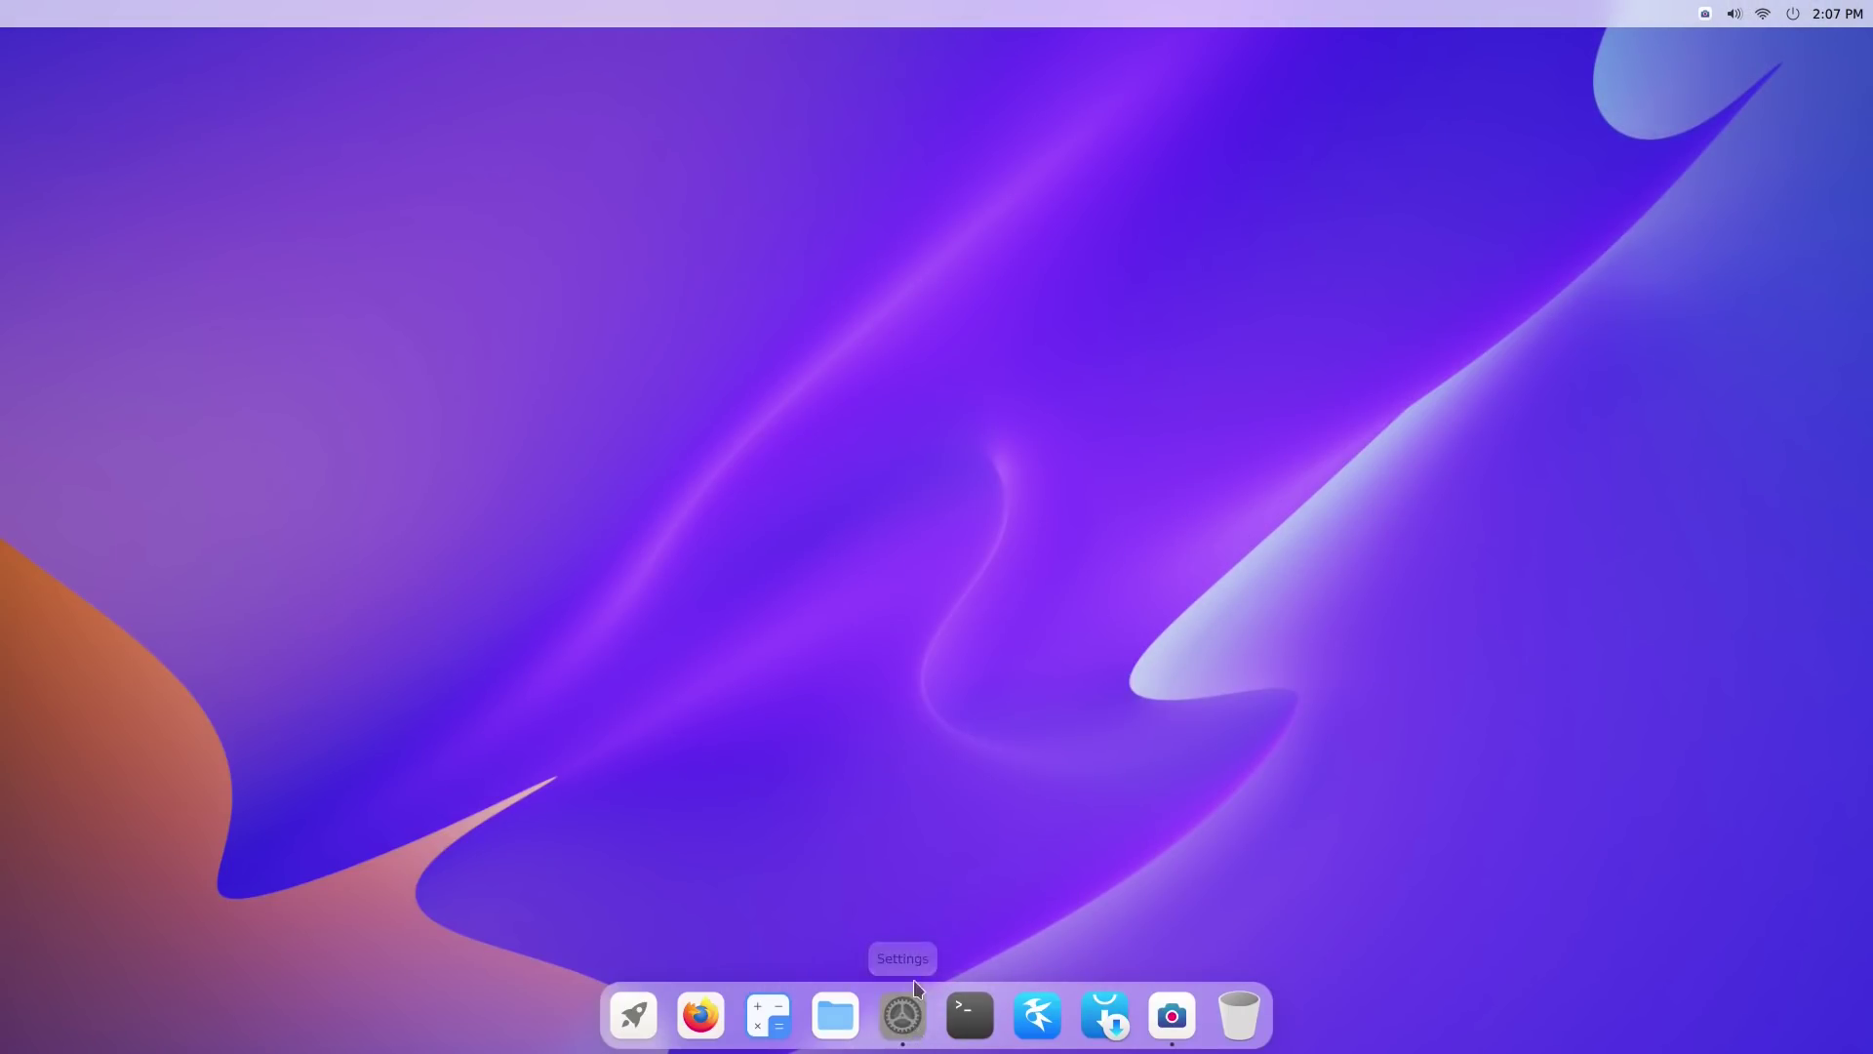
{"action": "left_click", "coordinate": [906, 1005]}
{"action": "left_click", "coordinate": [1183, 677]}
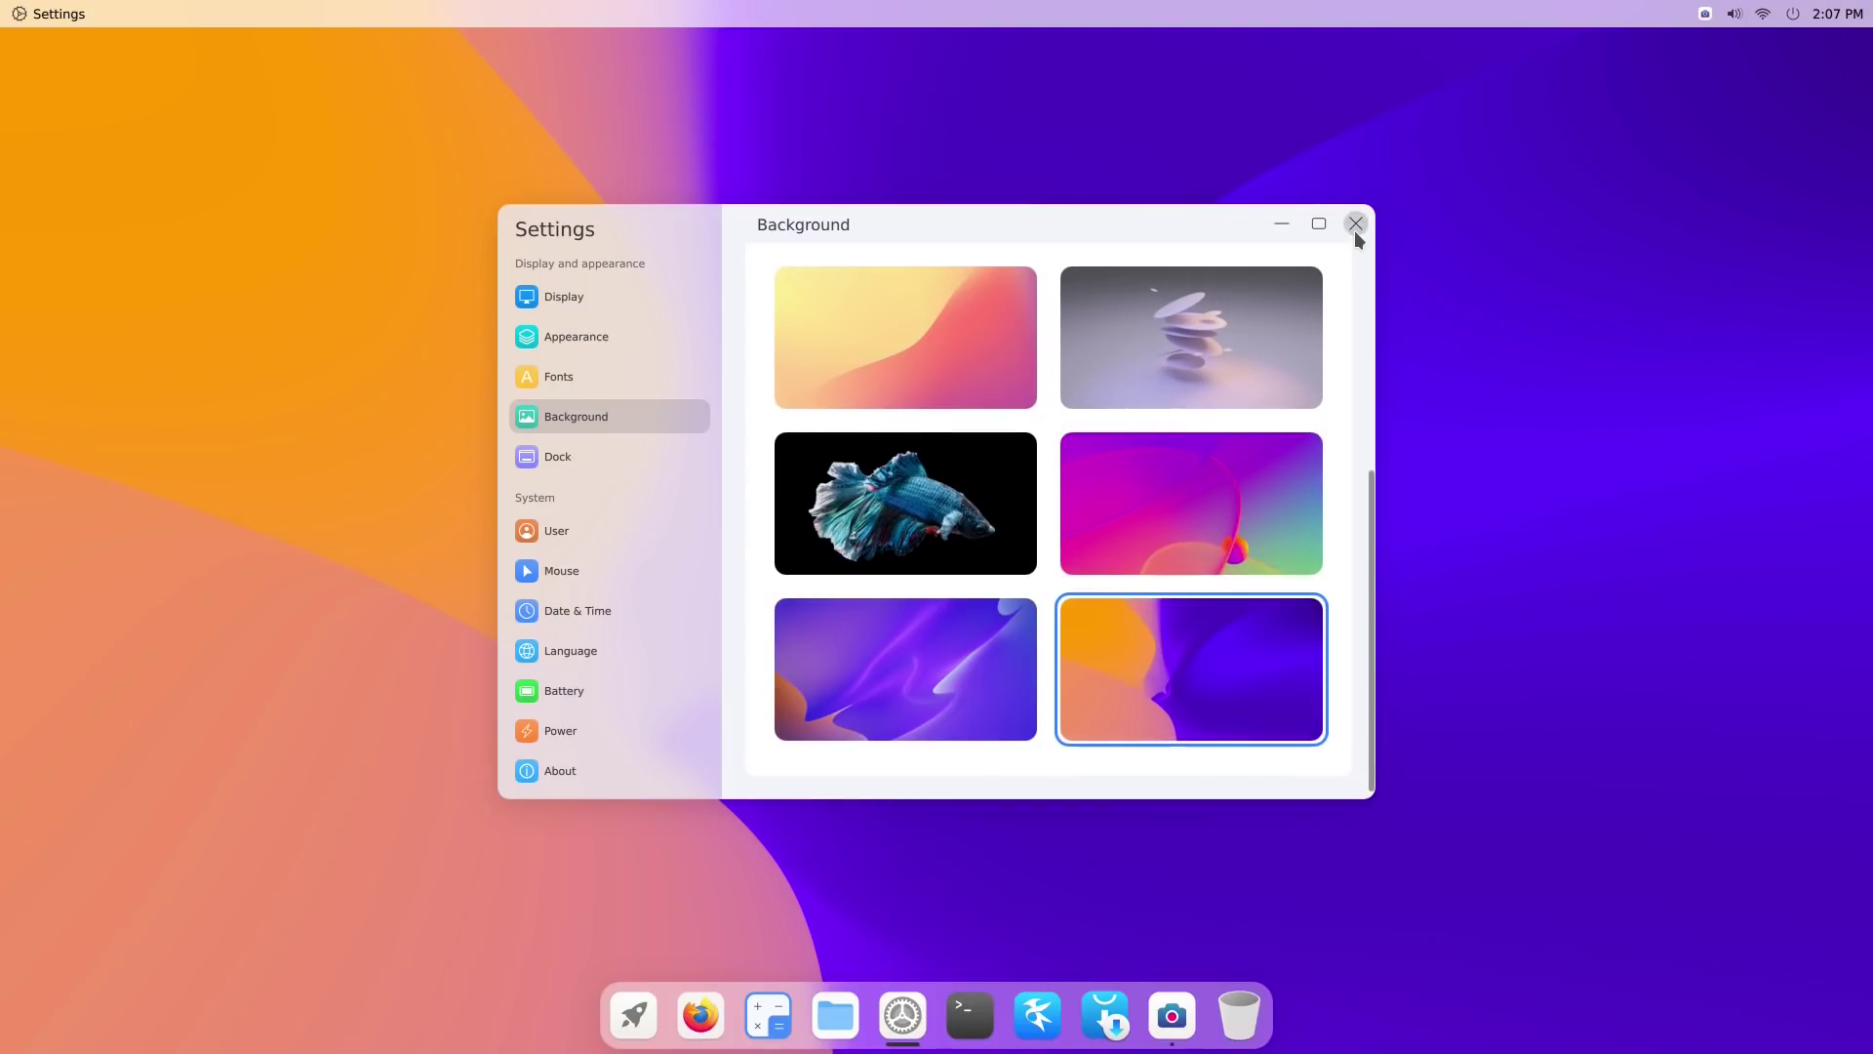
- Glance at the quick settings panel, then close the Terminal window
{"action": "left_click", "coordinate": [1284, 224]}
{"action": "left_click", "coordinate": [1756, 16]}
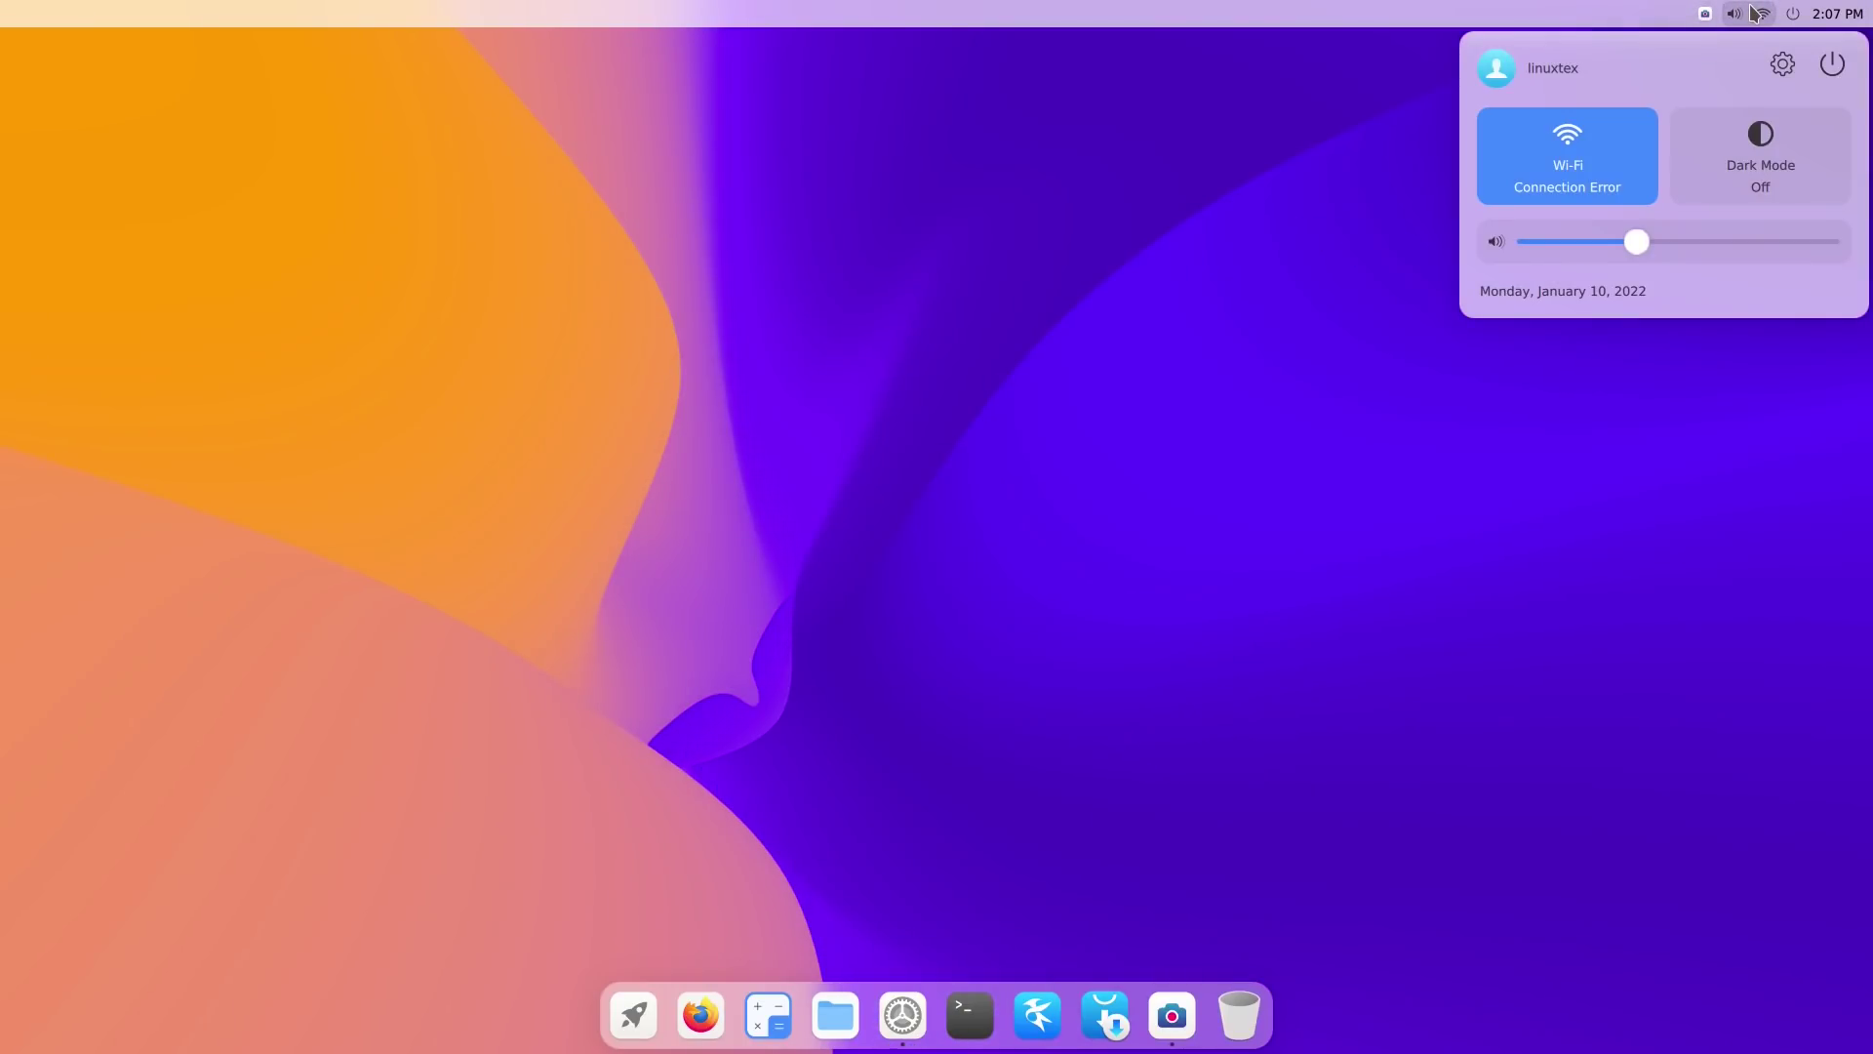
{"action": "left_click", "coordinate": [1753, 20]}
{"action": "left_click", "coordinate": [903, 1014]}
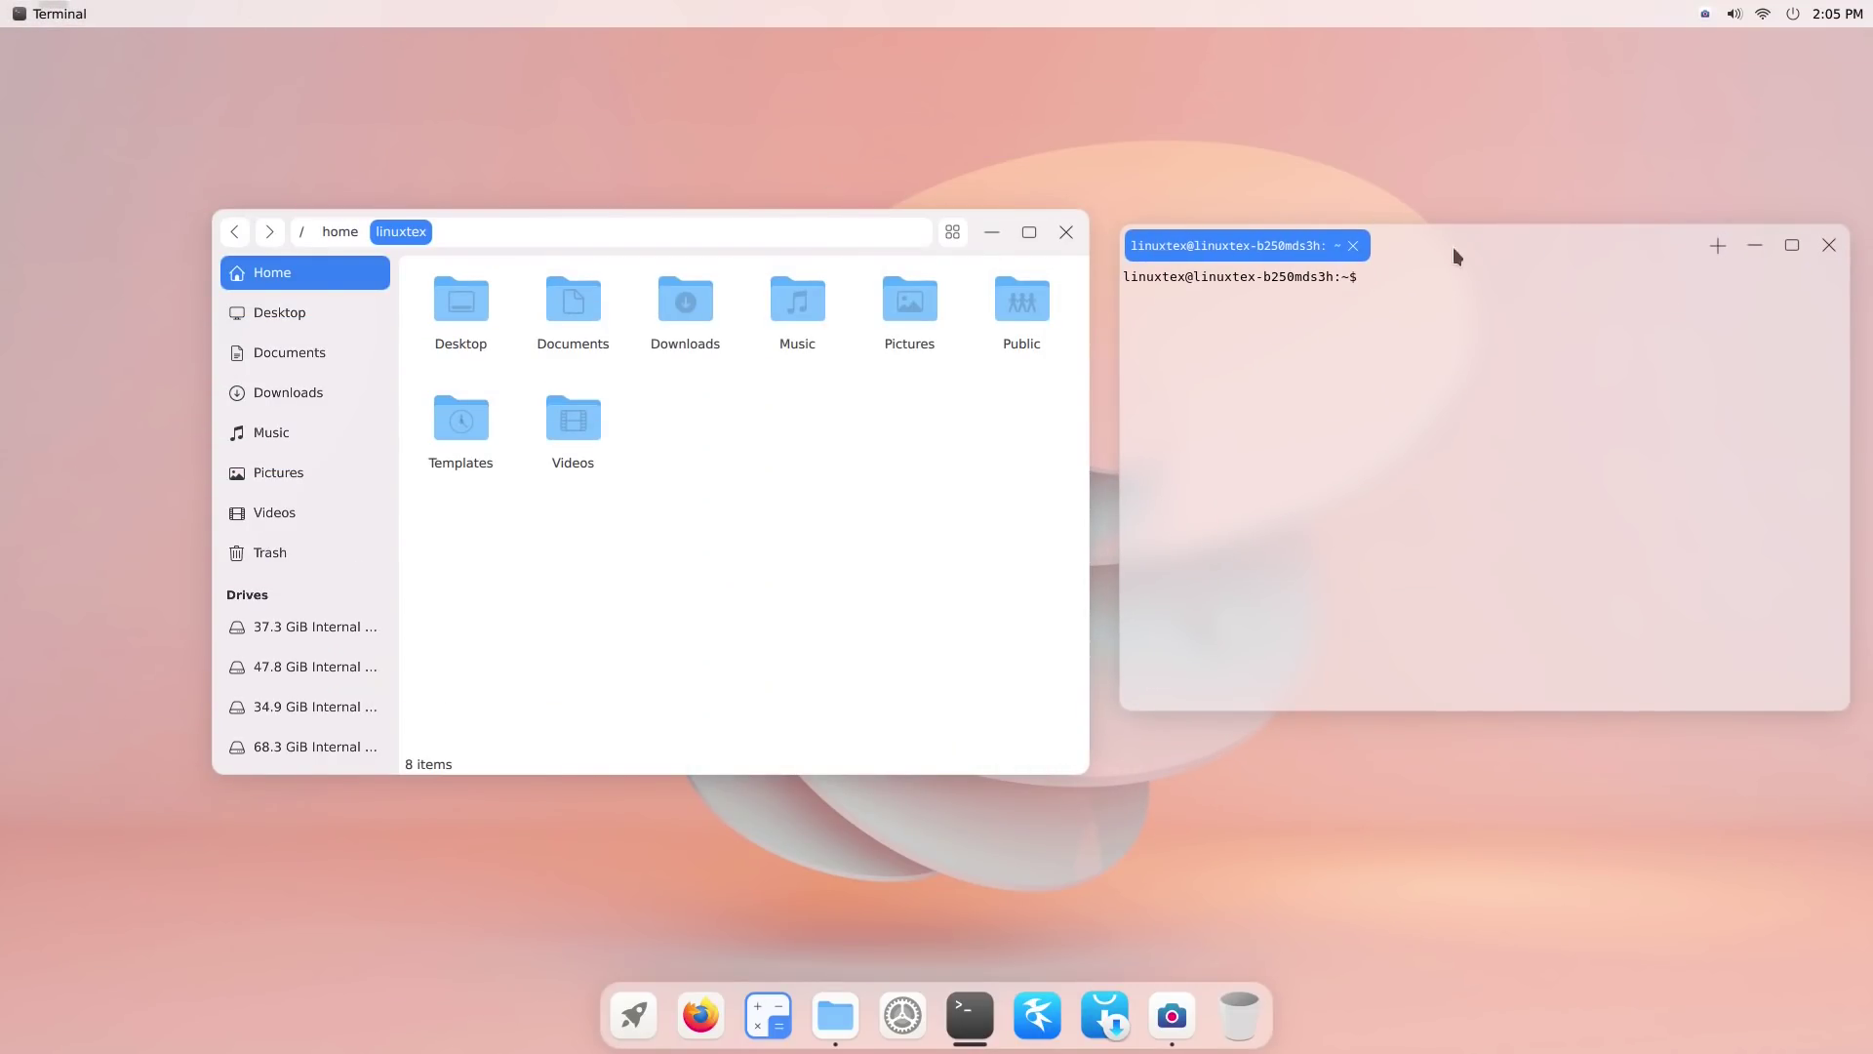
{"action": "left_click_drag", "start_coordinate": [1481, 256], "coordinate": [1439, 290]}
{"action": "left_click", "coordinate": [1783, 284]}
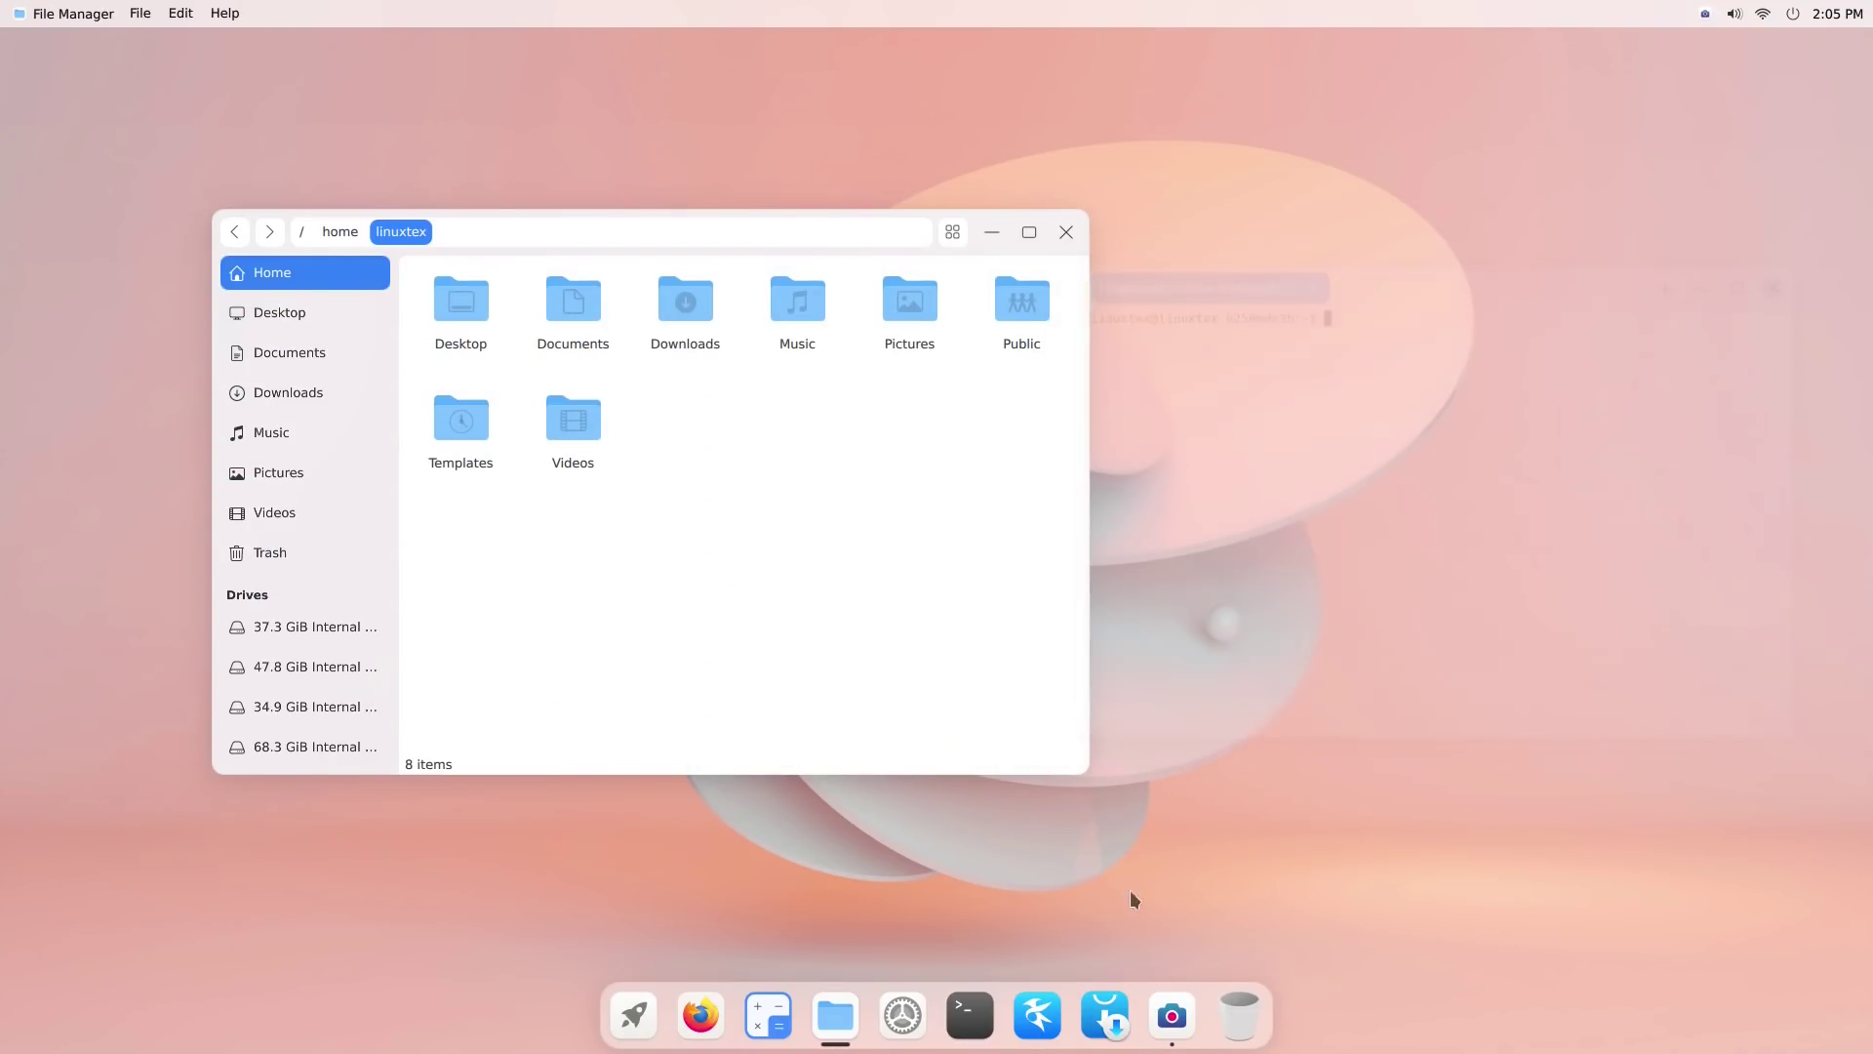
- Launch Pix from the app launcher, then close Pix and the file manager
{"action": "left_click", "coordinate": [632, 1024]}
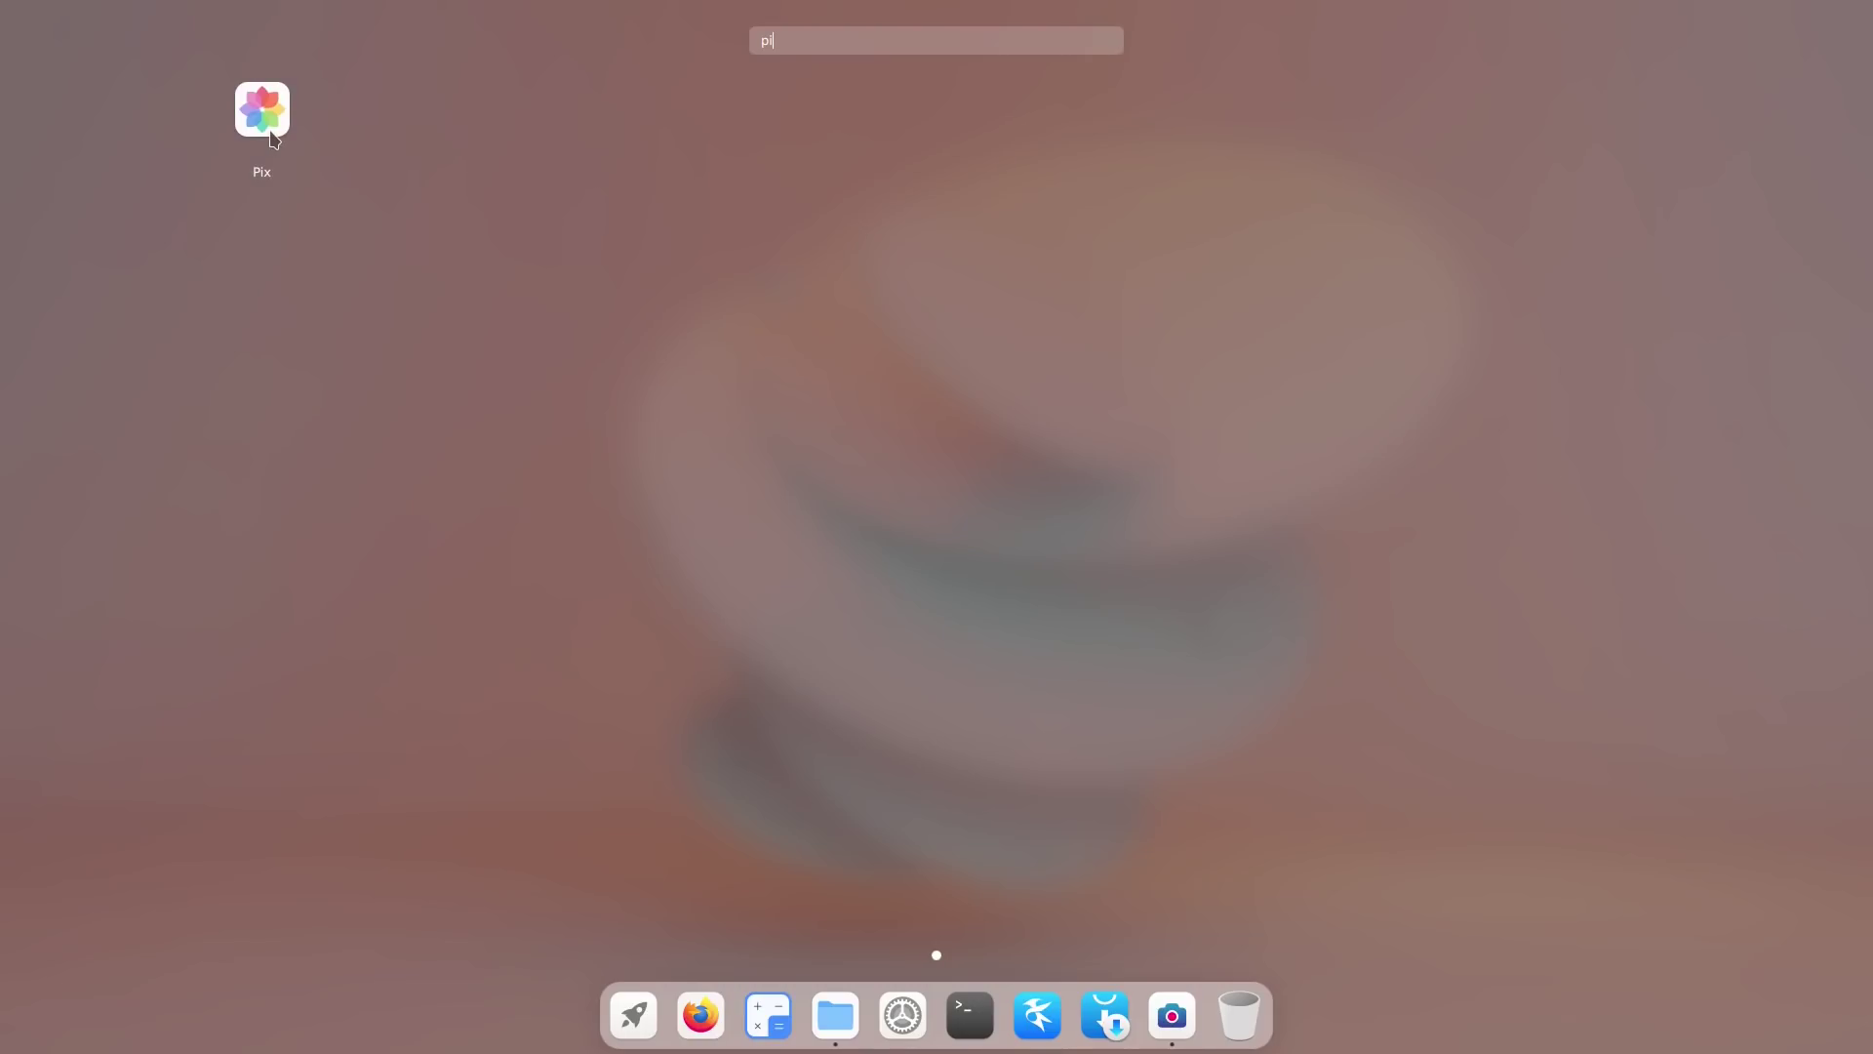
{"action": "left_click", "coordinate": [272, 133]}
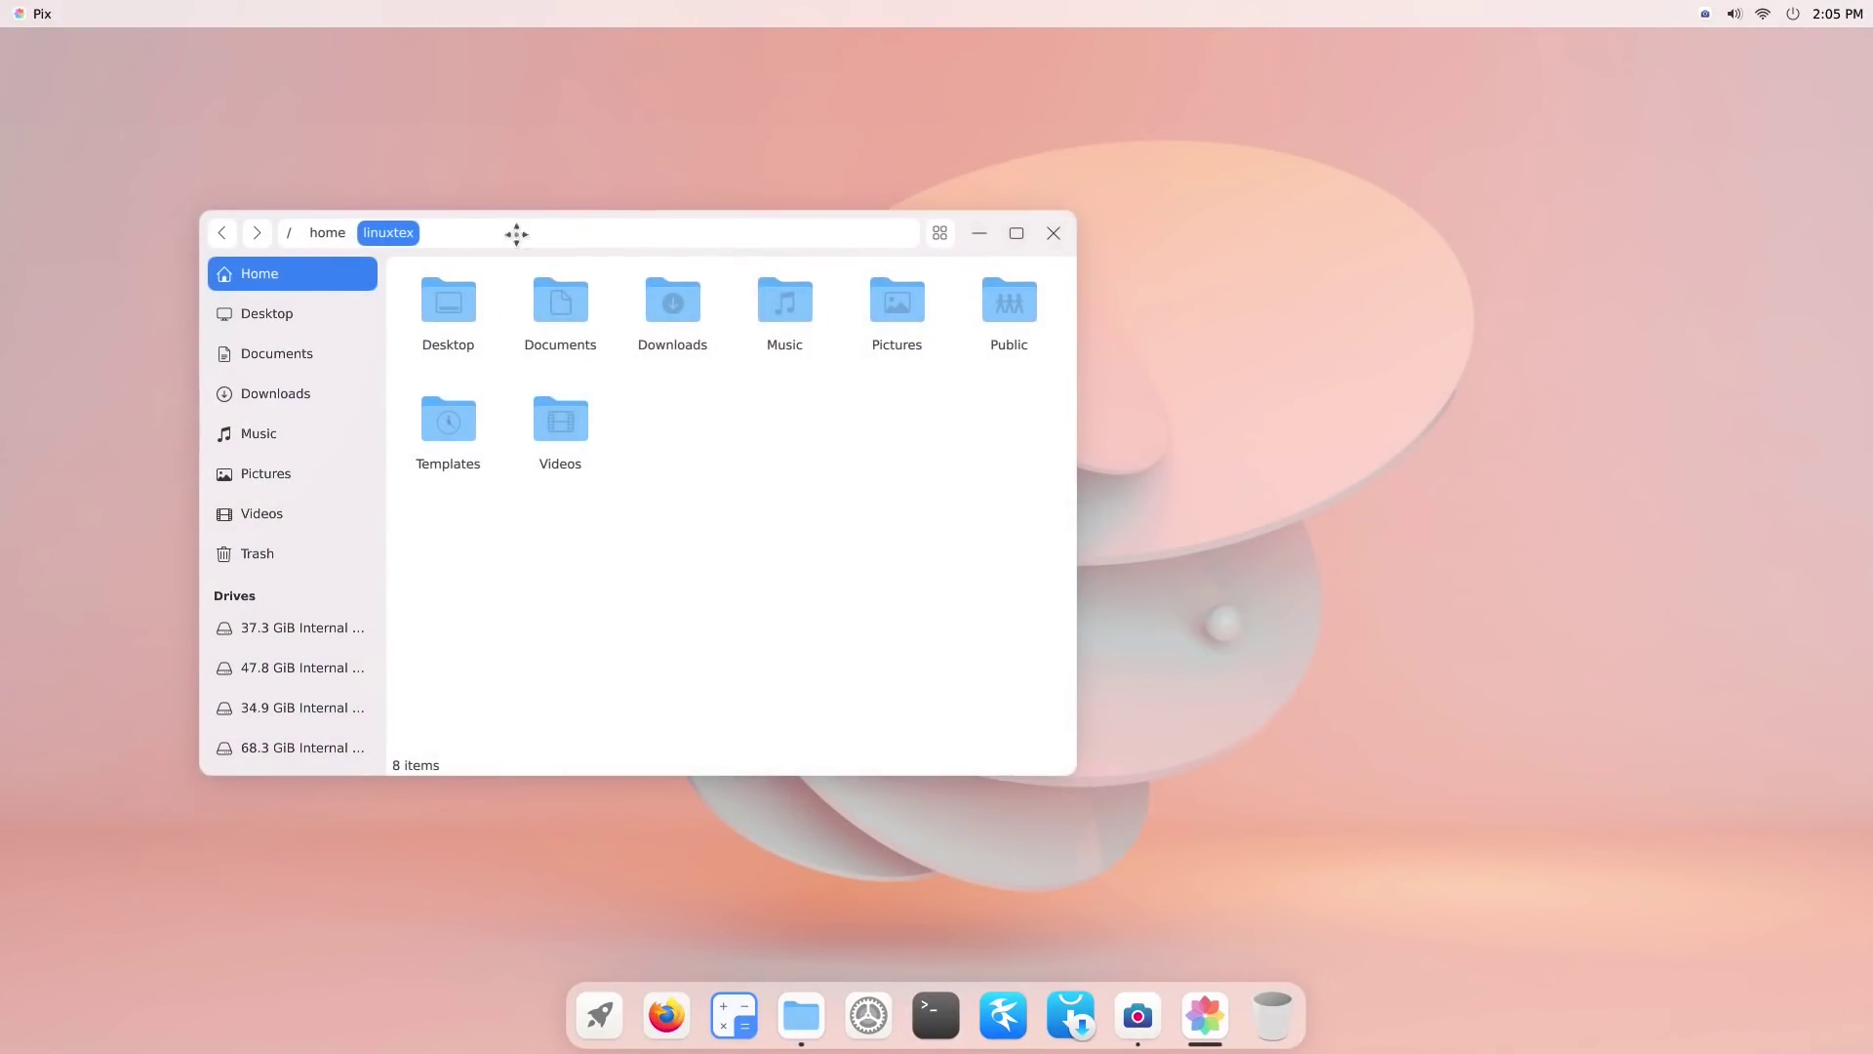
{"action": "left_click_drag", "start_coordinate": [1053, 335], "coordinate": [1475, 395]}
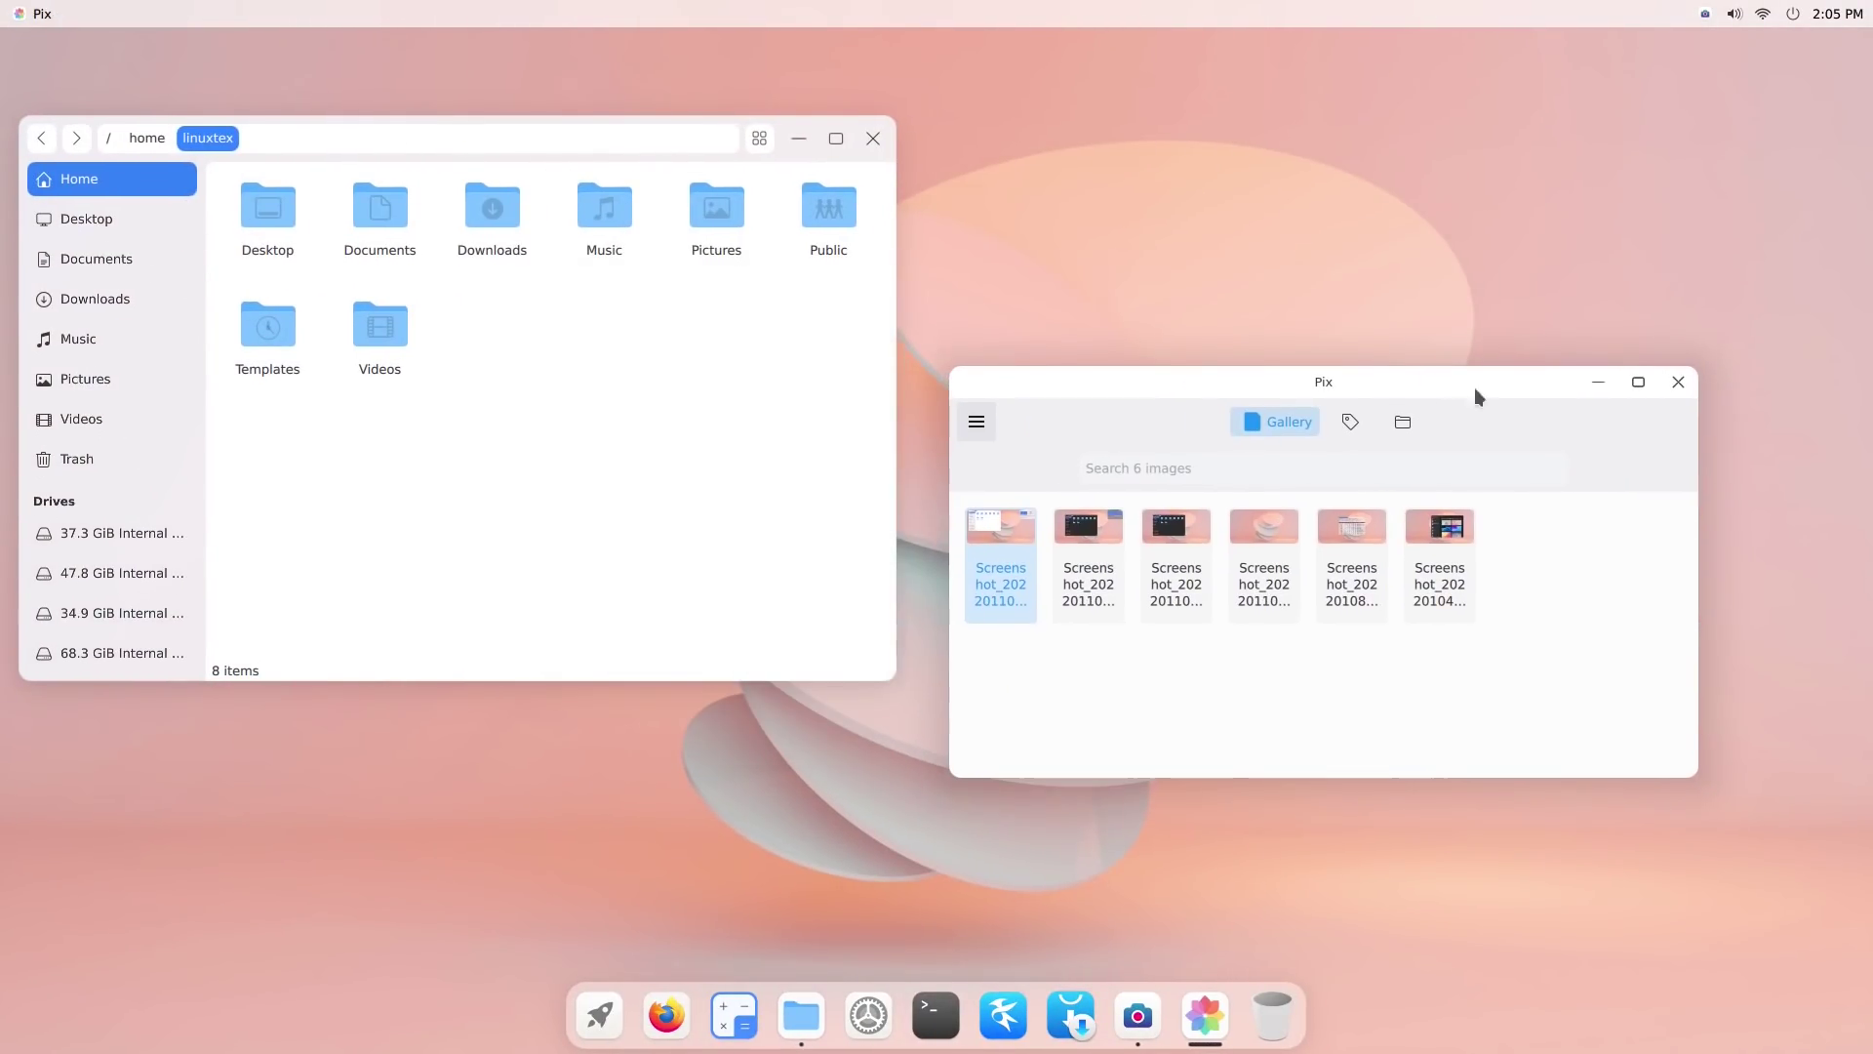
{"action": "left_click", "coordinate": [1676, 382]}
{"action": "left_click", "coordinate": [874, 138]}
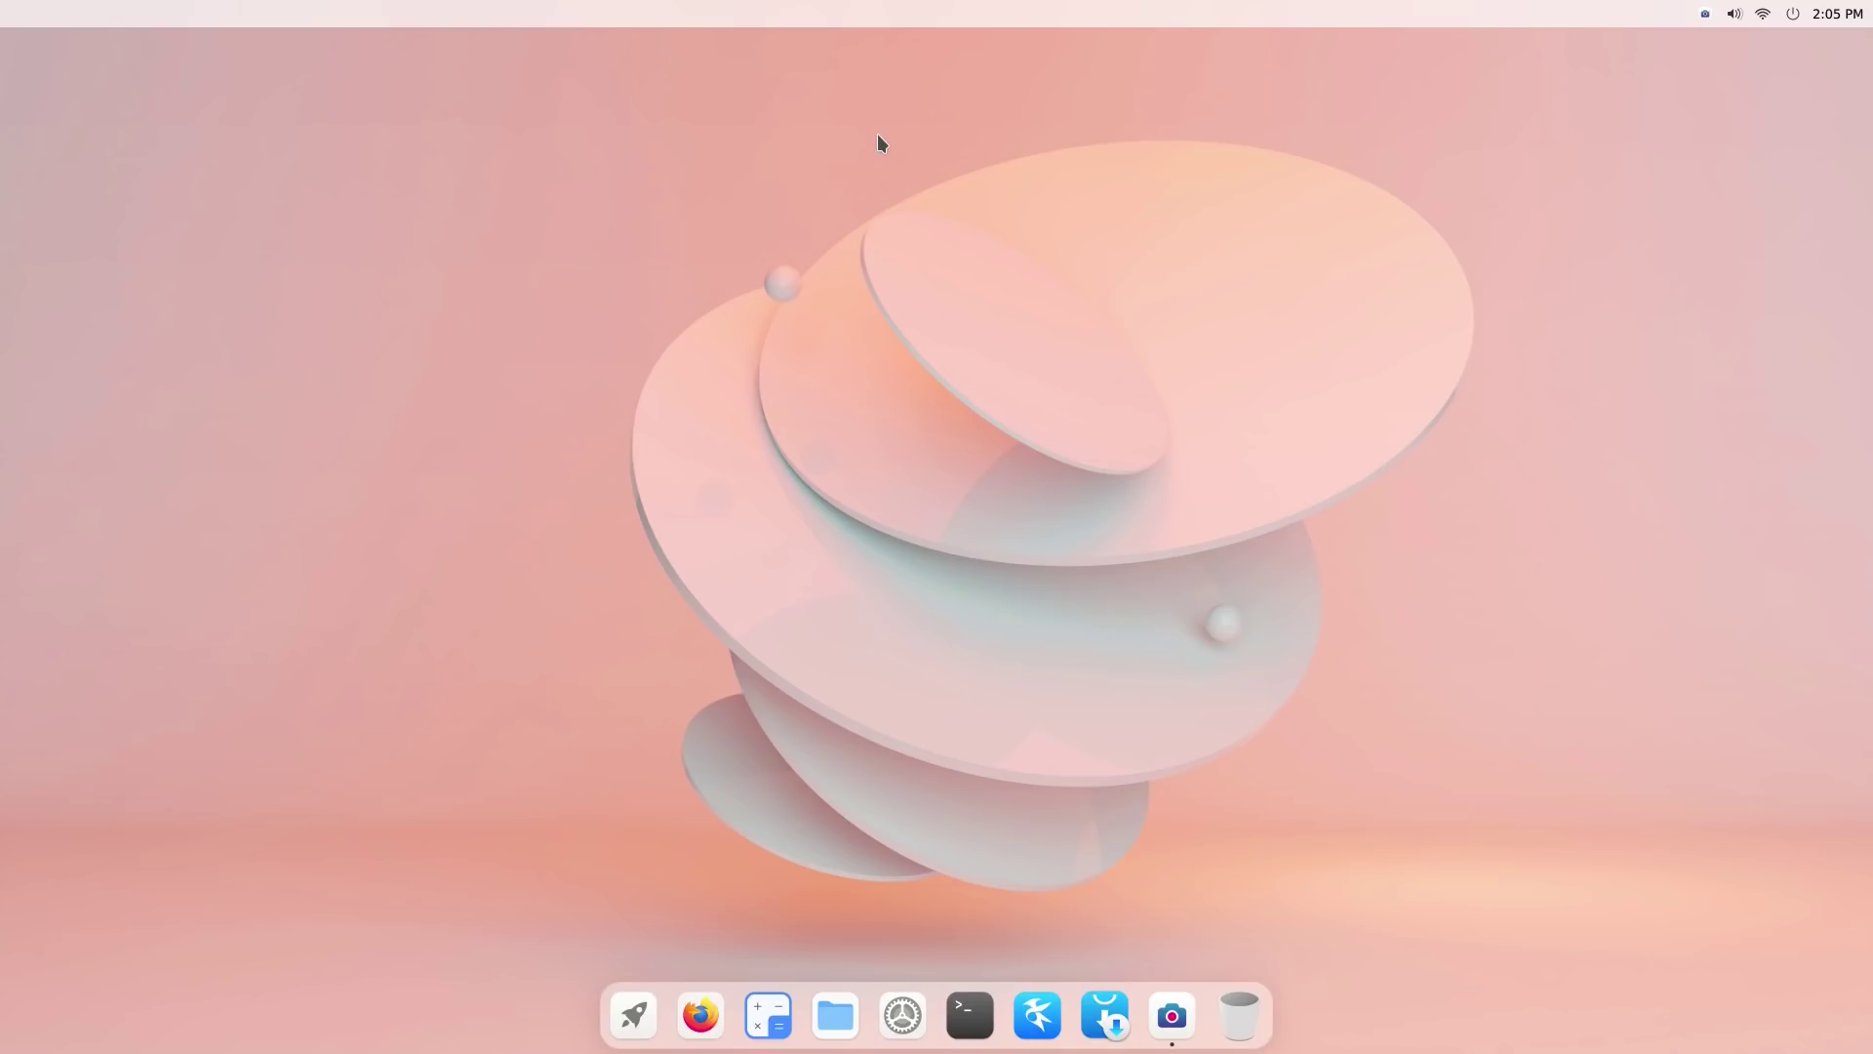
- Spread the Calculator, file manager and a new Terminal window across the screen
{"action": "left_click", "coordinate": [903, 1015]}
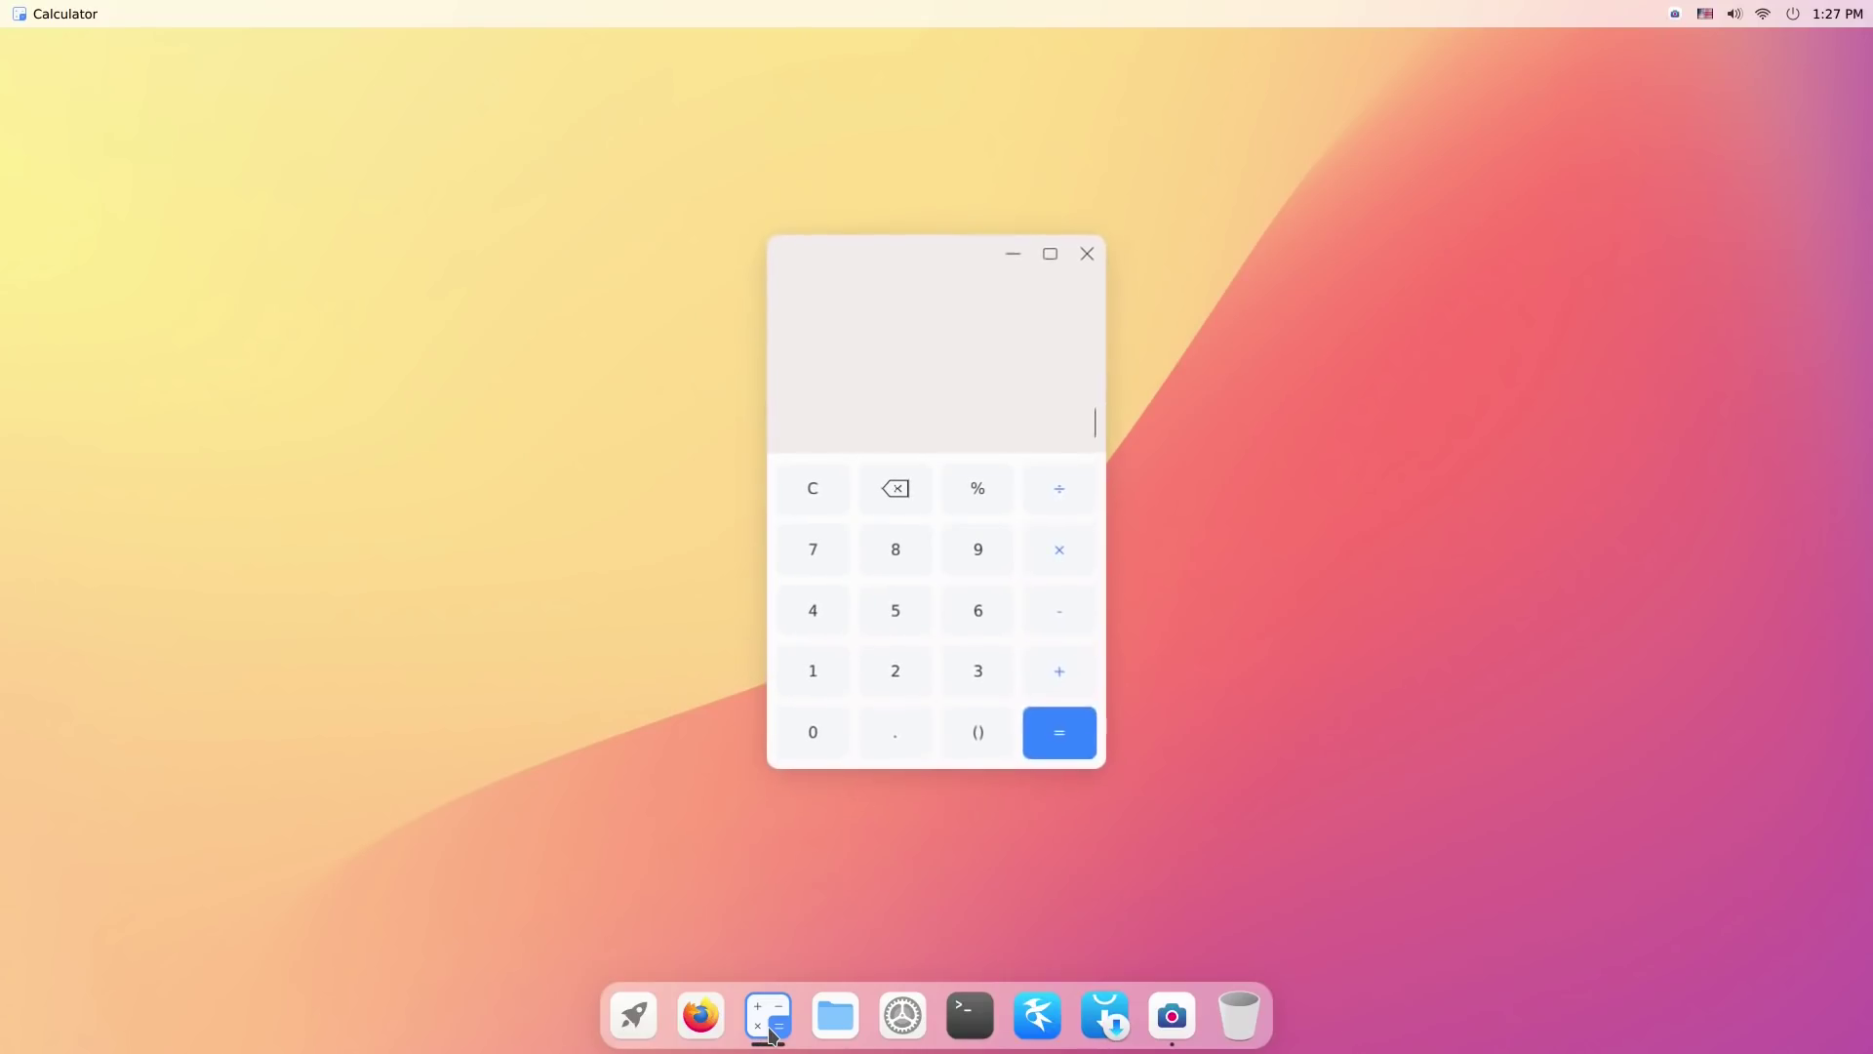
{"action": "left_click_drag", "start_coordinate": [878, 254], "coordinate": [450, 151]}
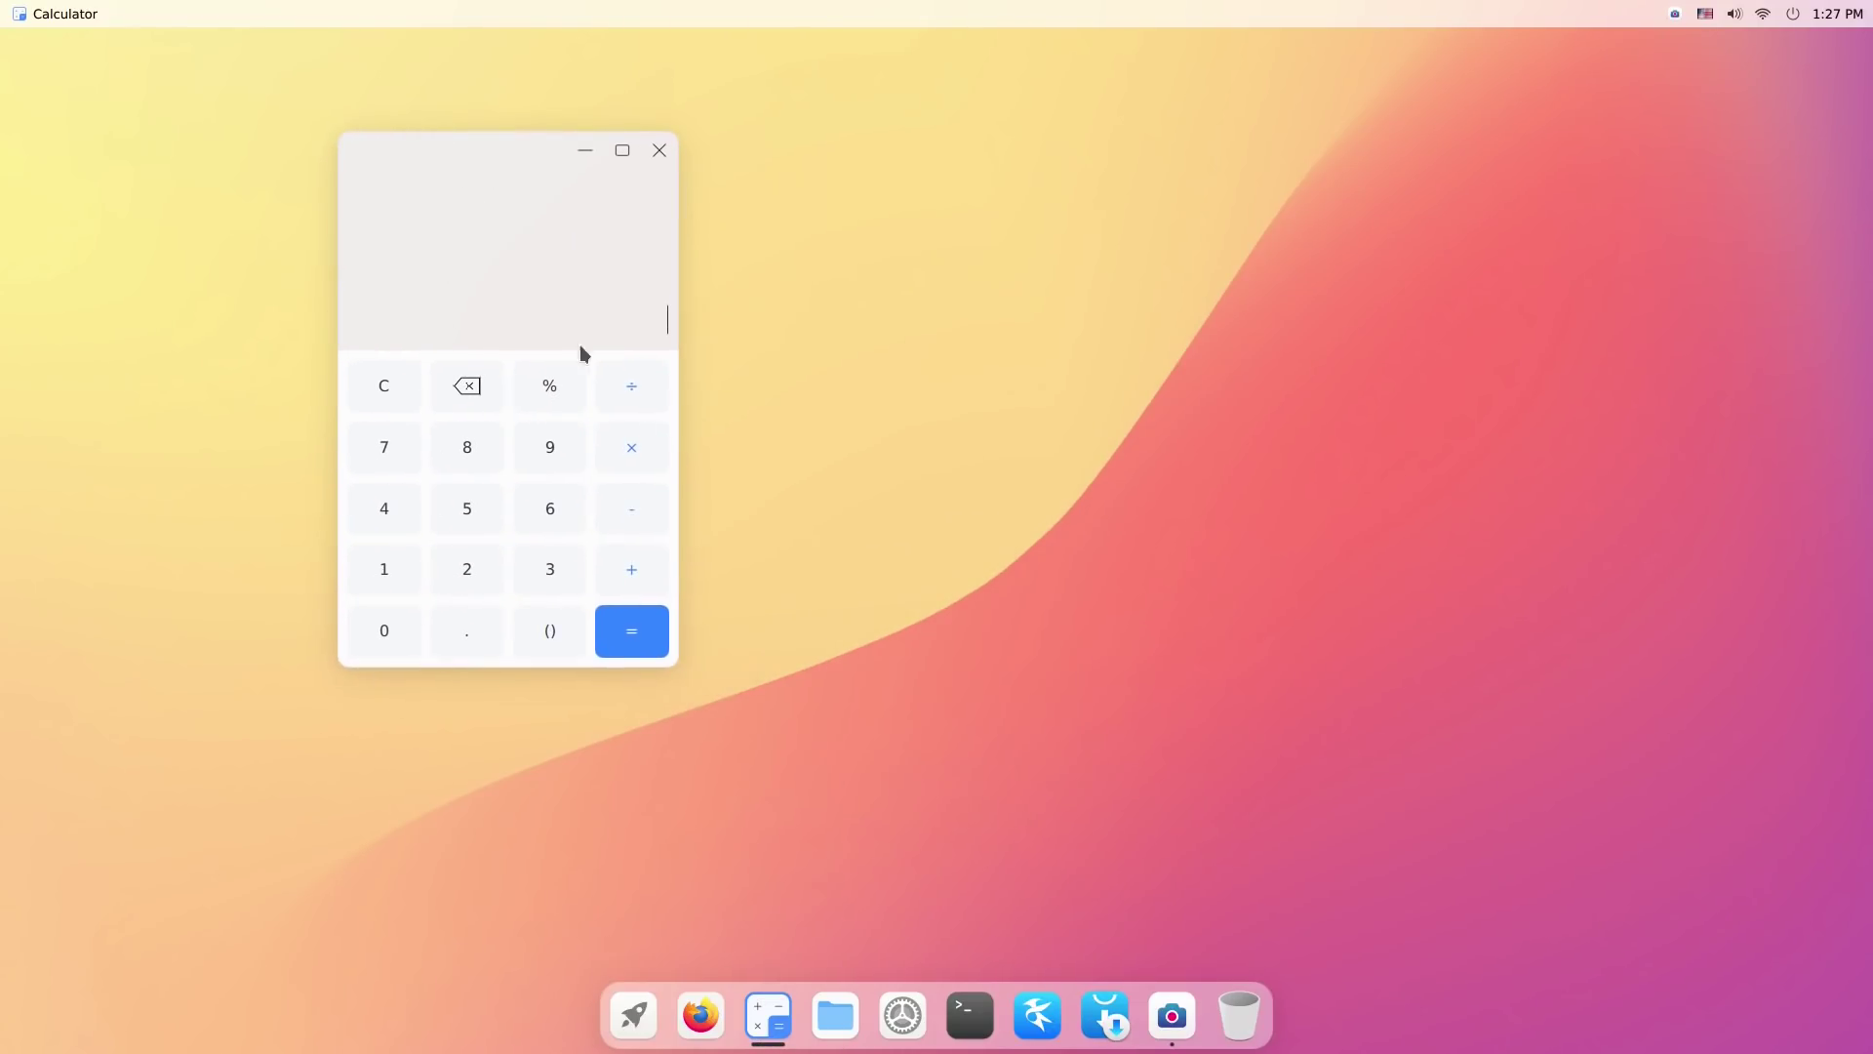
{"action": "left_click", "coordinate": [848, 1018]}
{"action": "left_click_drag", "start_coordinate": [992, 267], "coordinate": [1514, 107]}
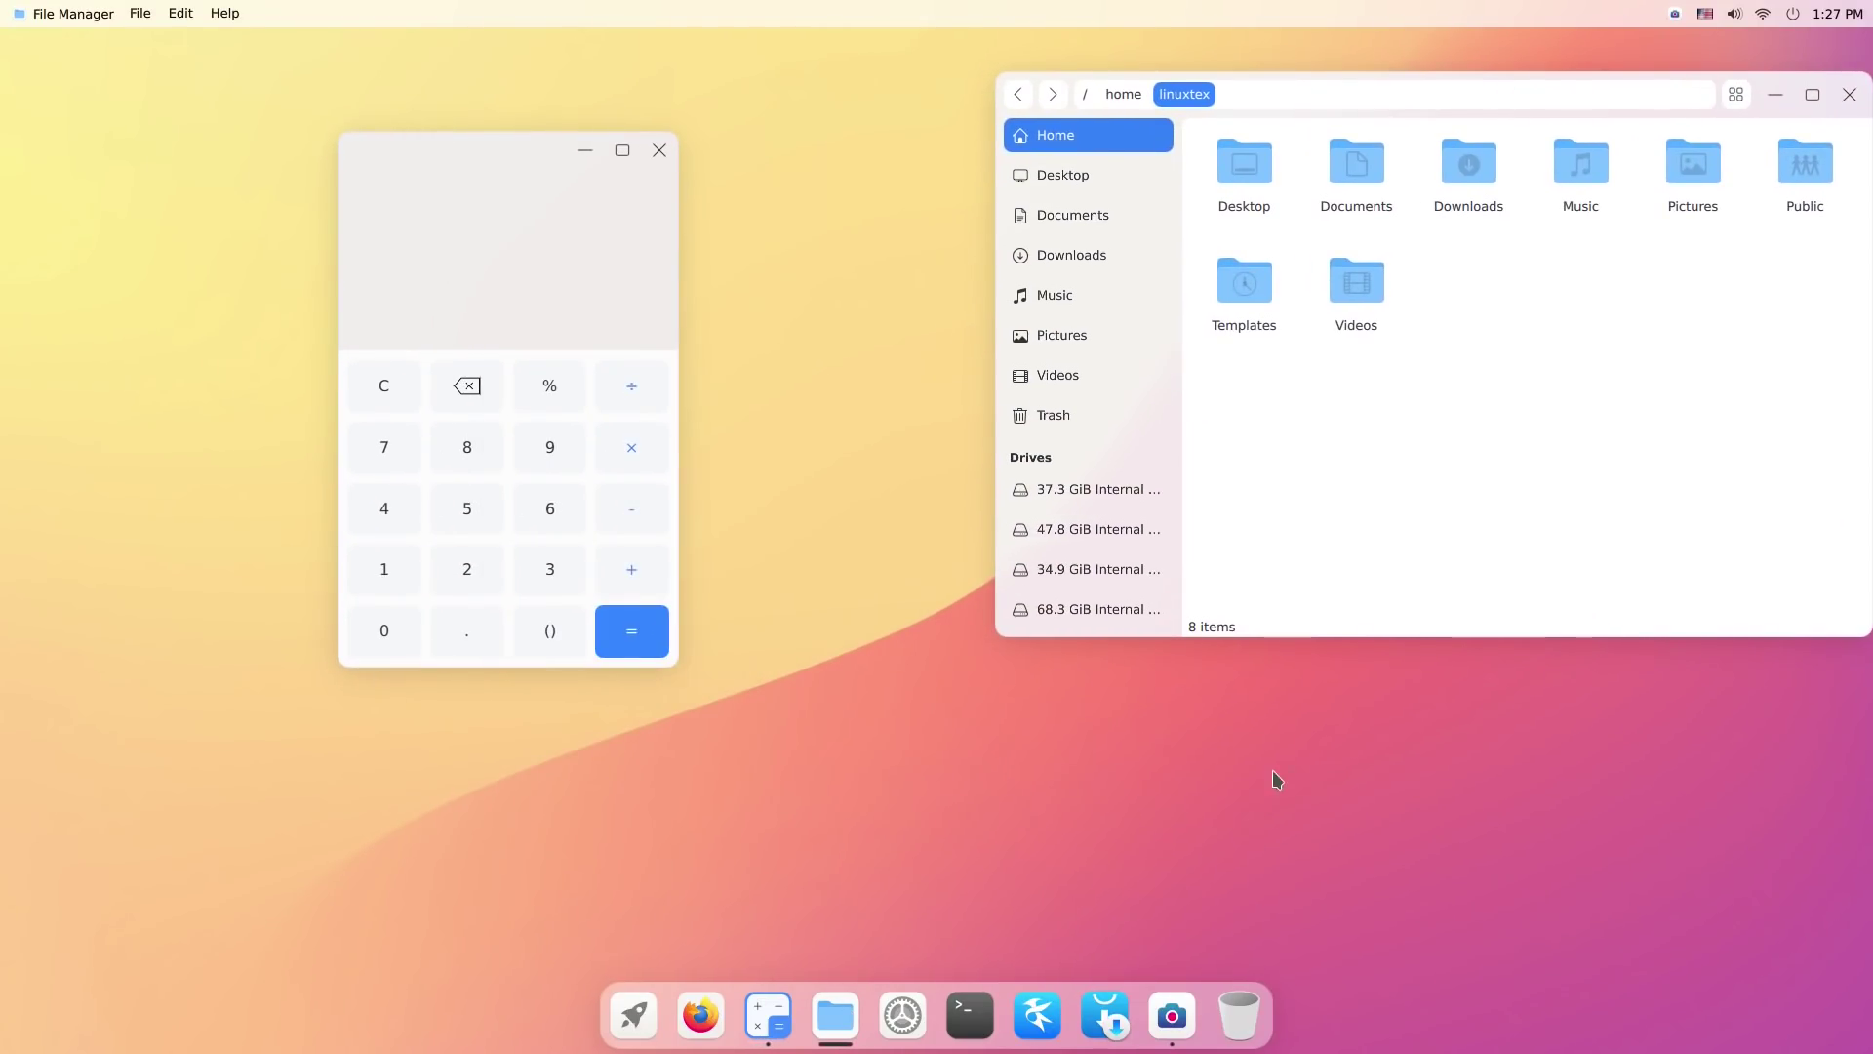
{"action": "left_click", "coordinate": [964, 1013]}
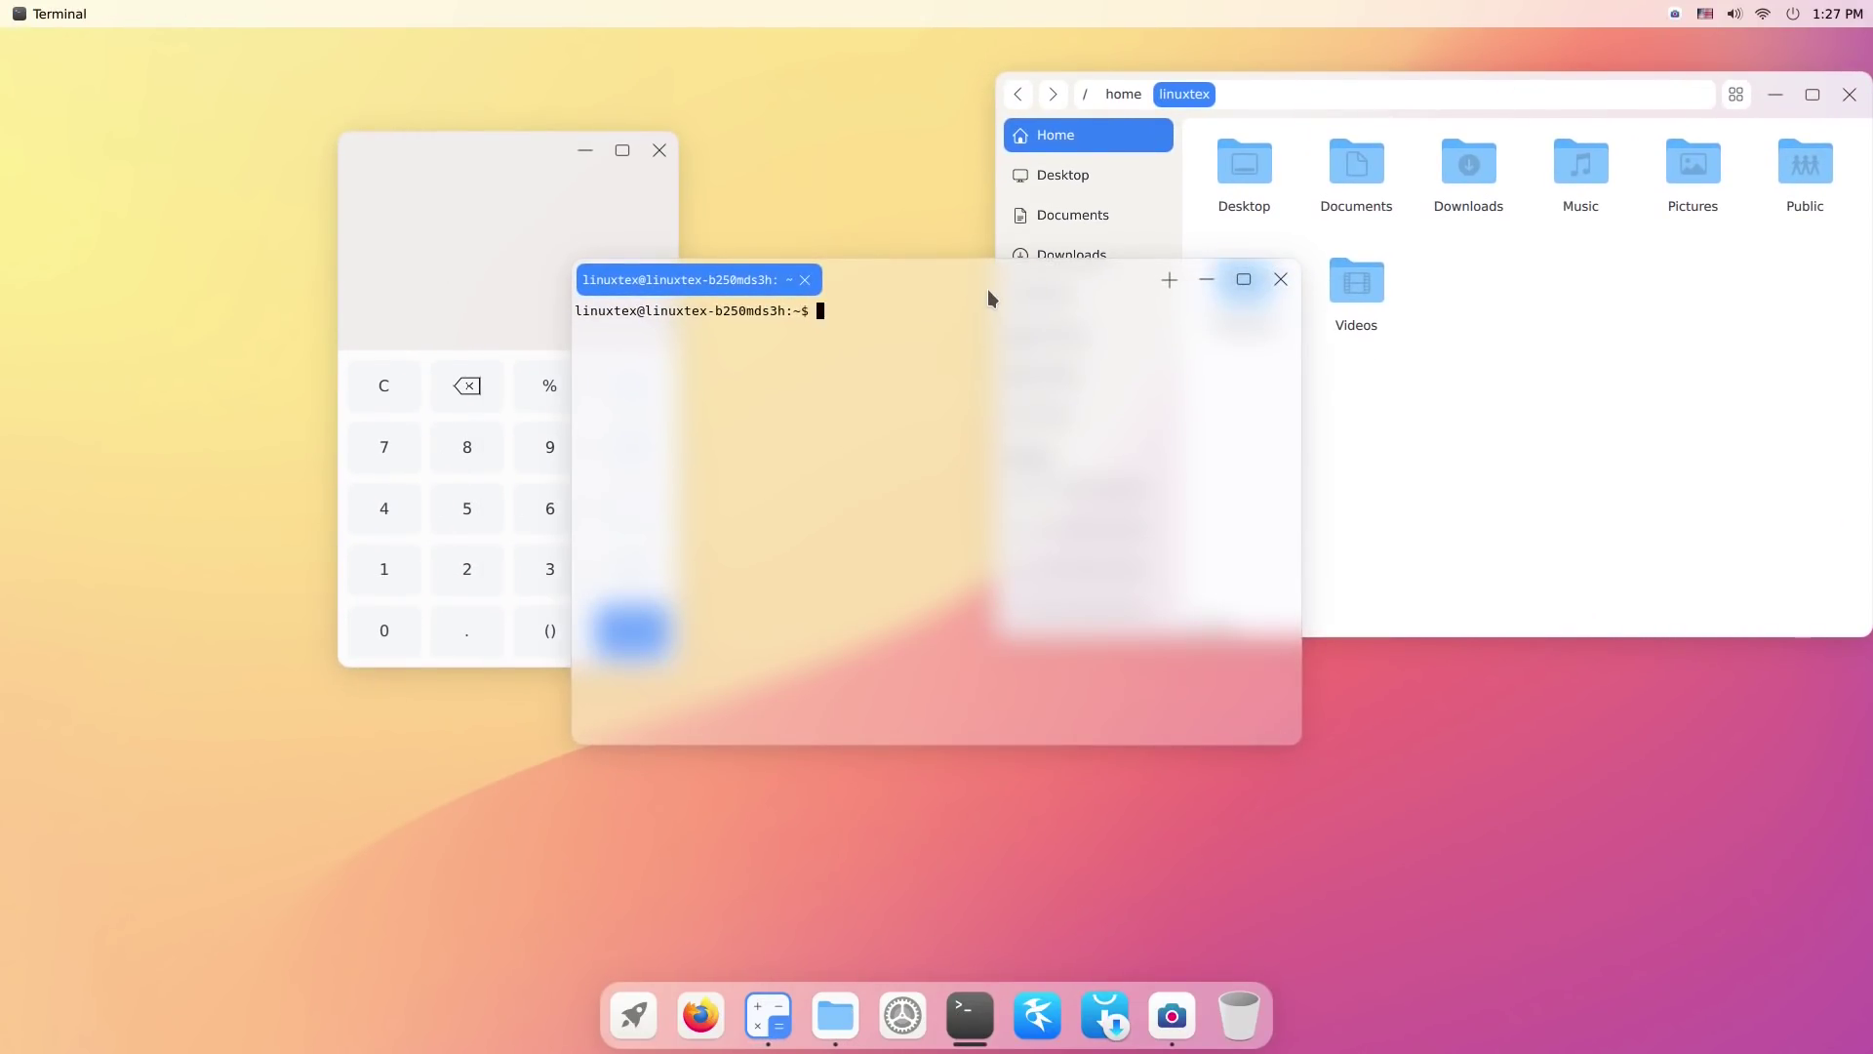
{"action": "left_click_drag", "start_coordinate": [988, 297], "coordinate": [1070, 414]}
- Close the Calculator and file manager windows
{"action": "left_click", "coordinate": [669, 154]}
{"action": "left_click", "coordinate": [1846, 98]}
{"action": "left_click", "coordinate": [1846, 97]}
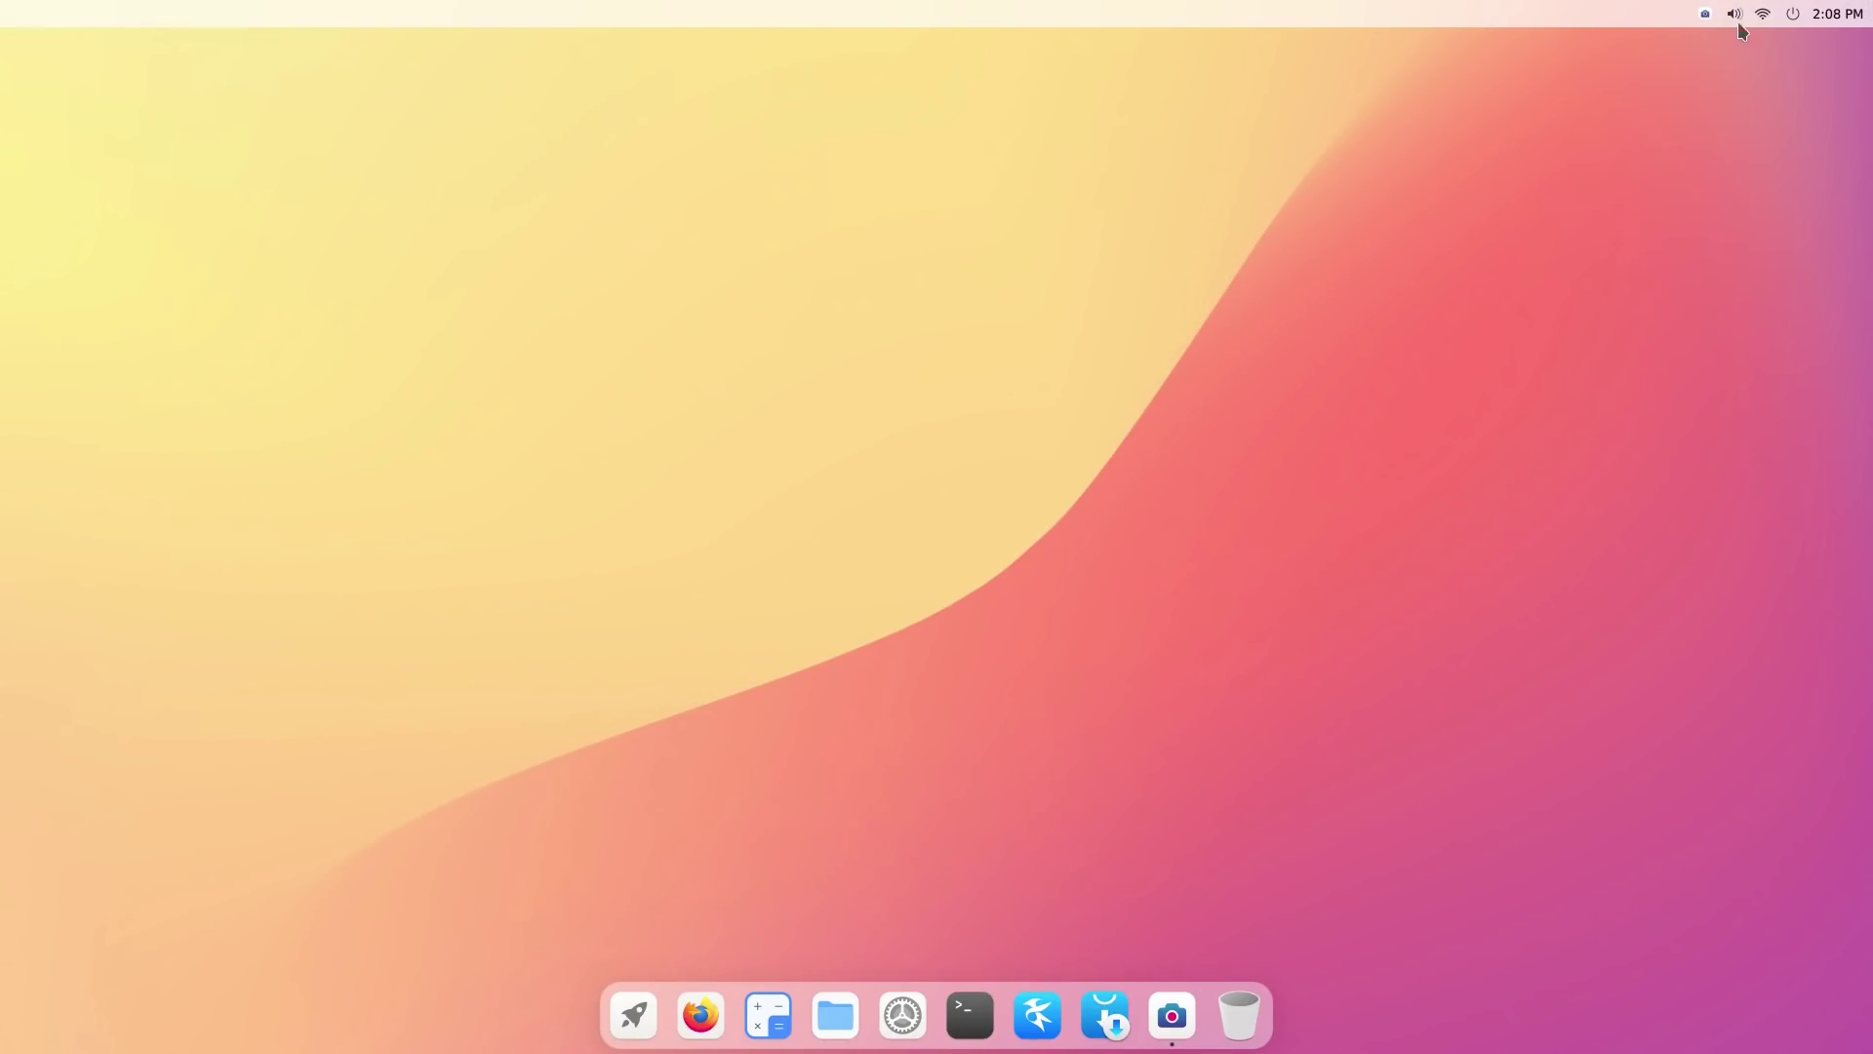
- Open Settings from quick settings, confirm the display at 1920x1080 and 60 Hz, and go to Appearance
{"action": "left_click", "coordinate": [1740, 28]}
{"action": "left_click", "coordinate": [1778, 63]}
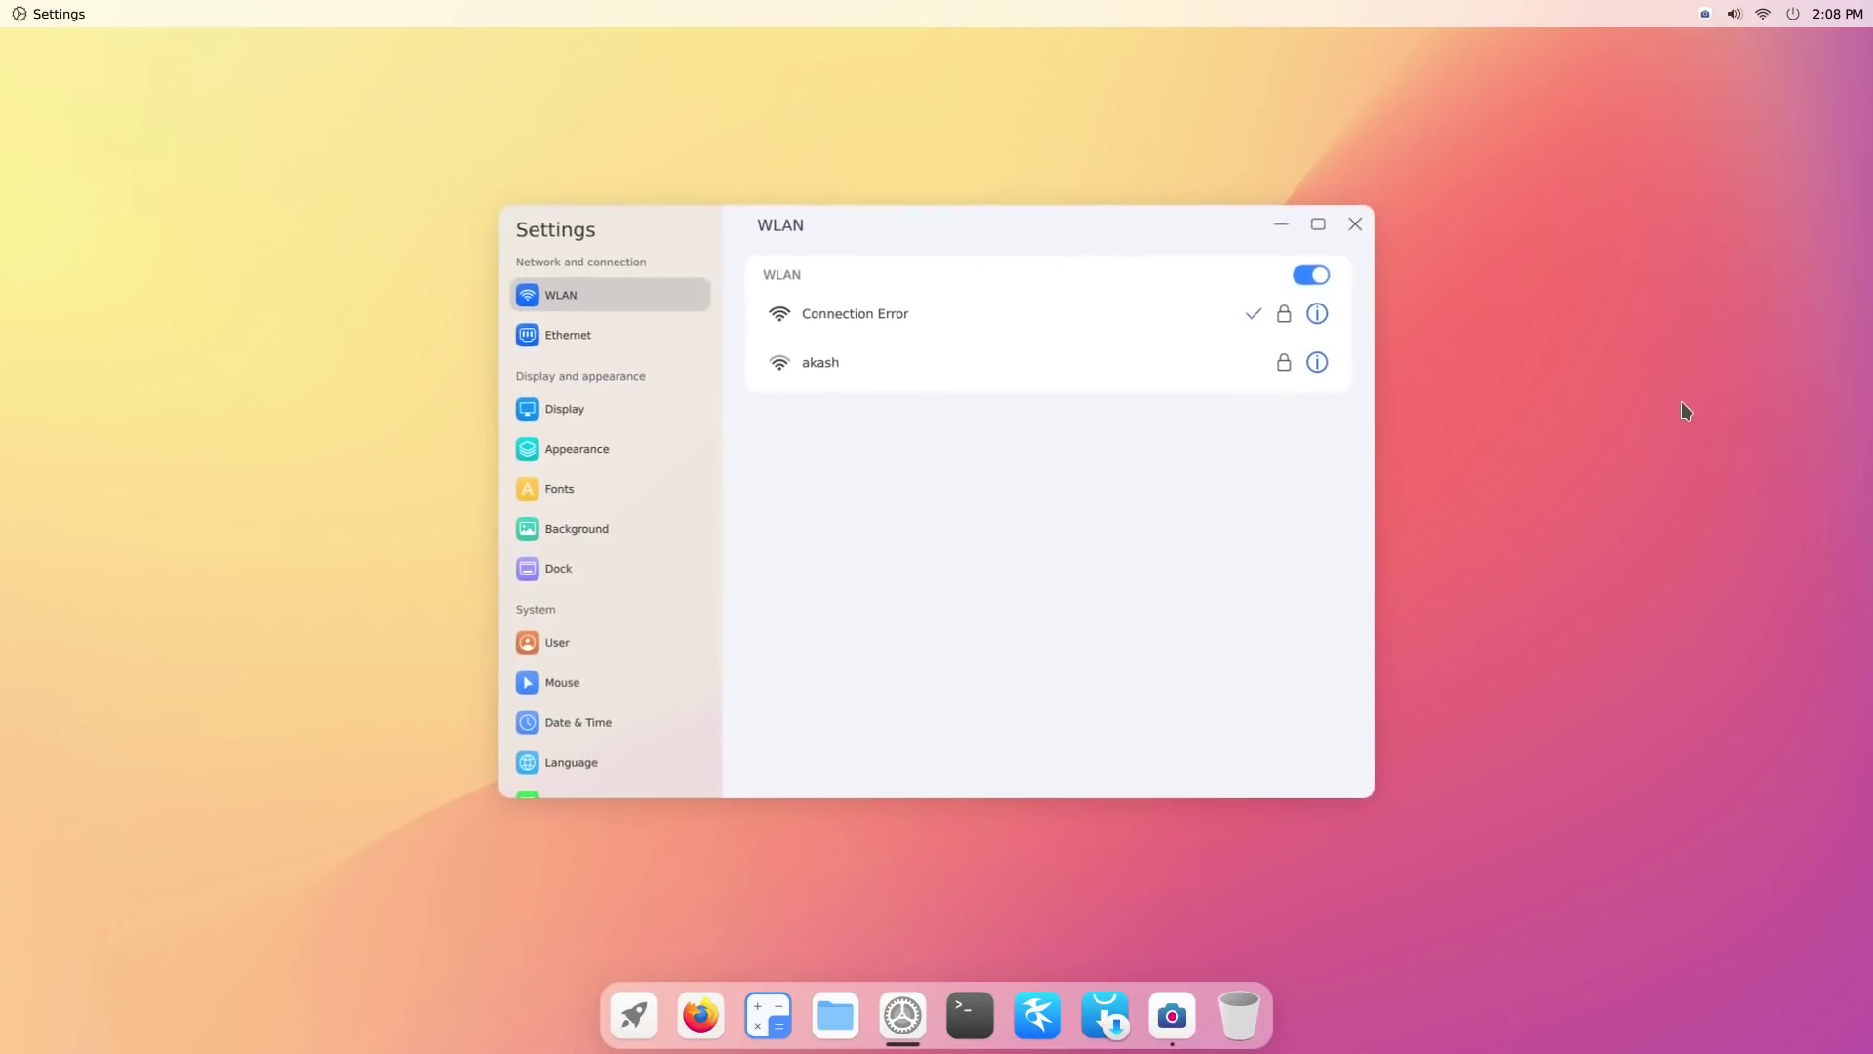
{"action": "left_click", "coordinate": [640, 327]}
{"action": "left_click", "coordinate": [625, 400]}
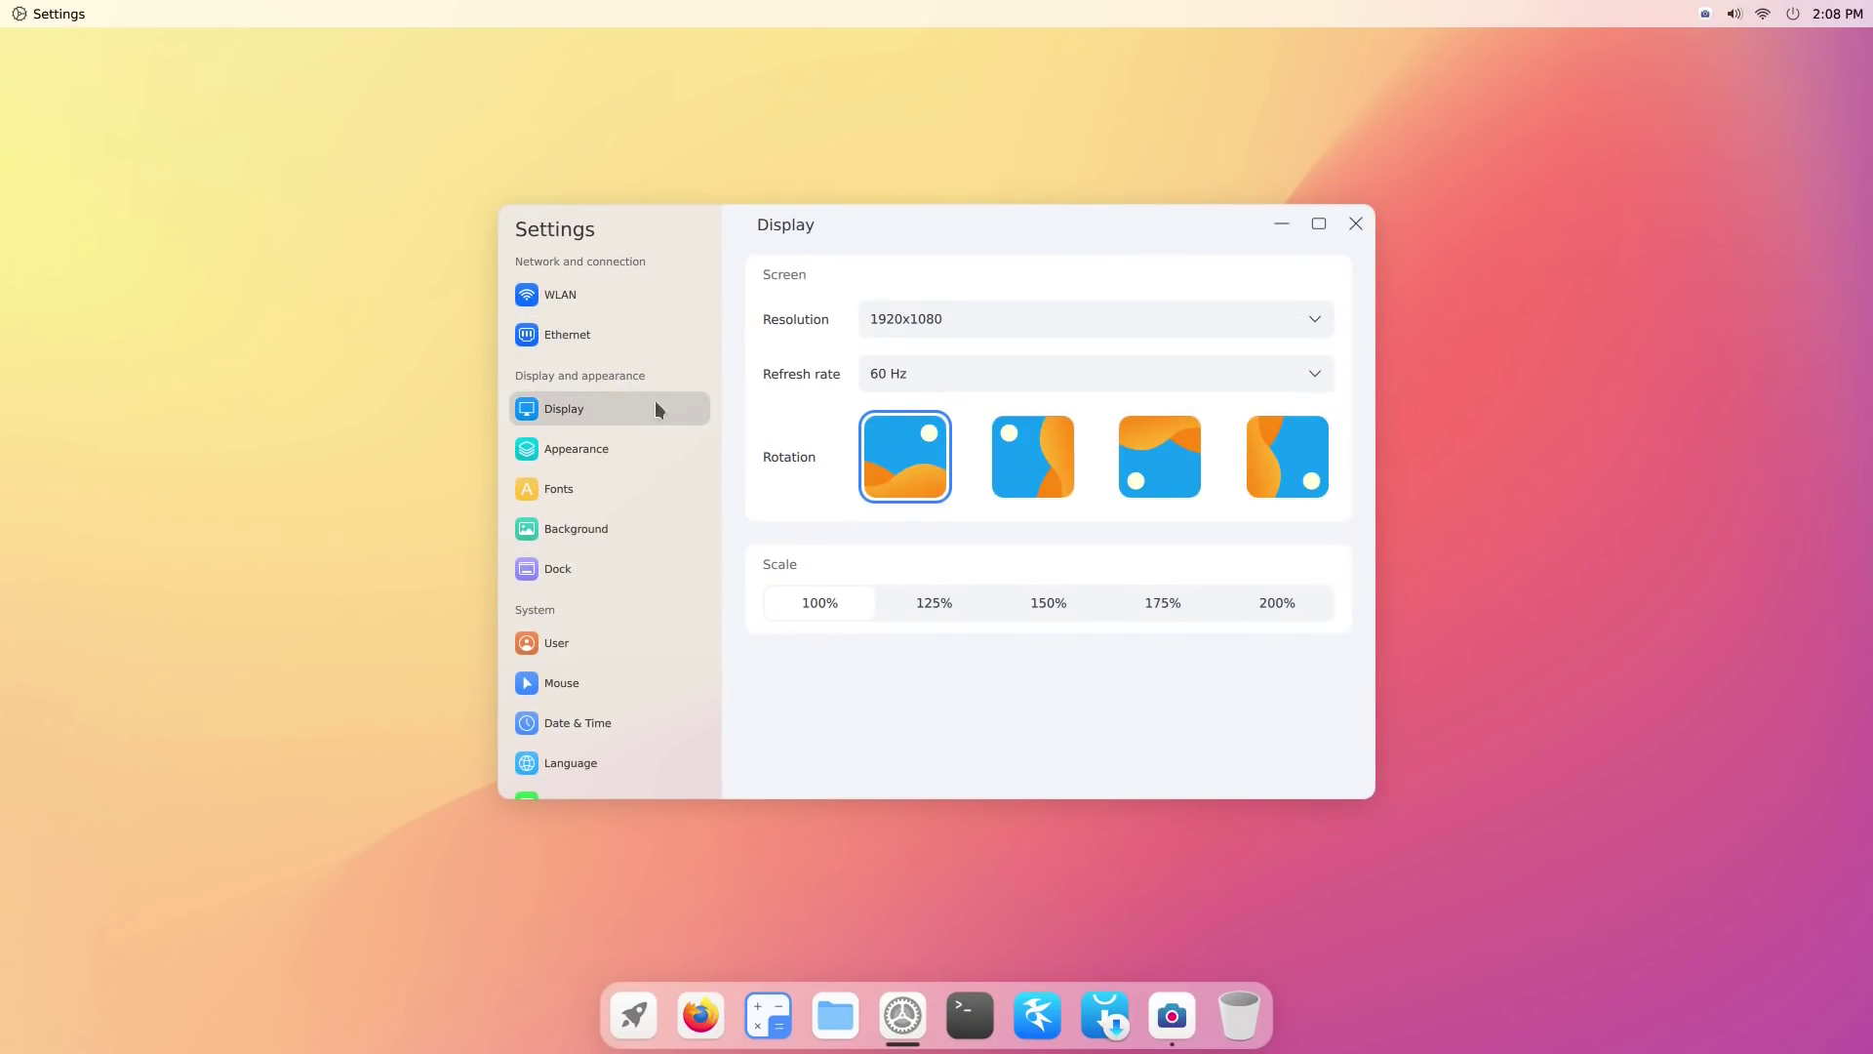
{"action": "left_click", "coordinate": [1175, 322]}
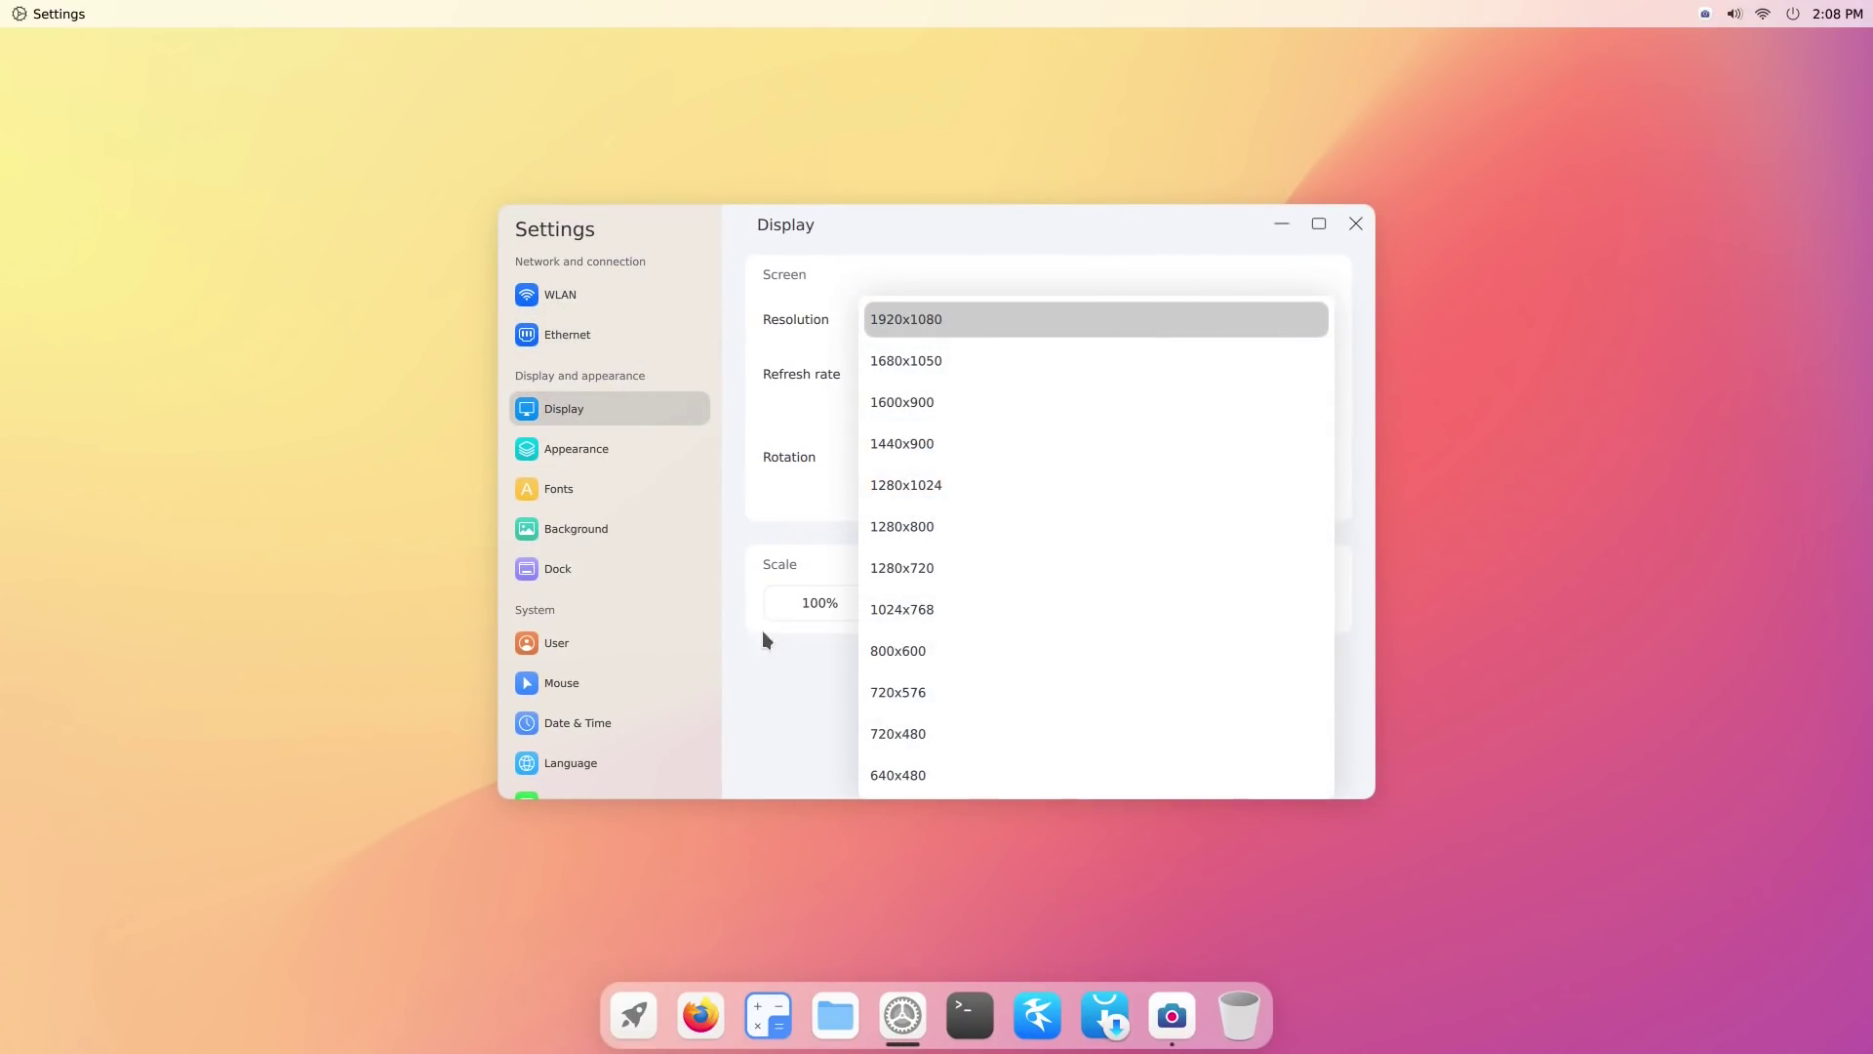
{"action": "left_click", "coordinate": [791, 683]}
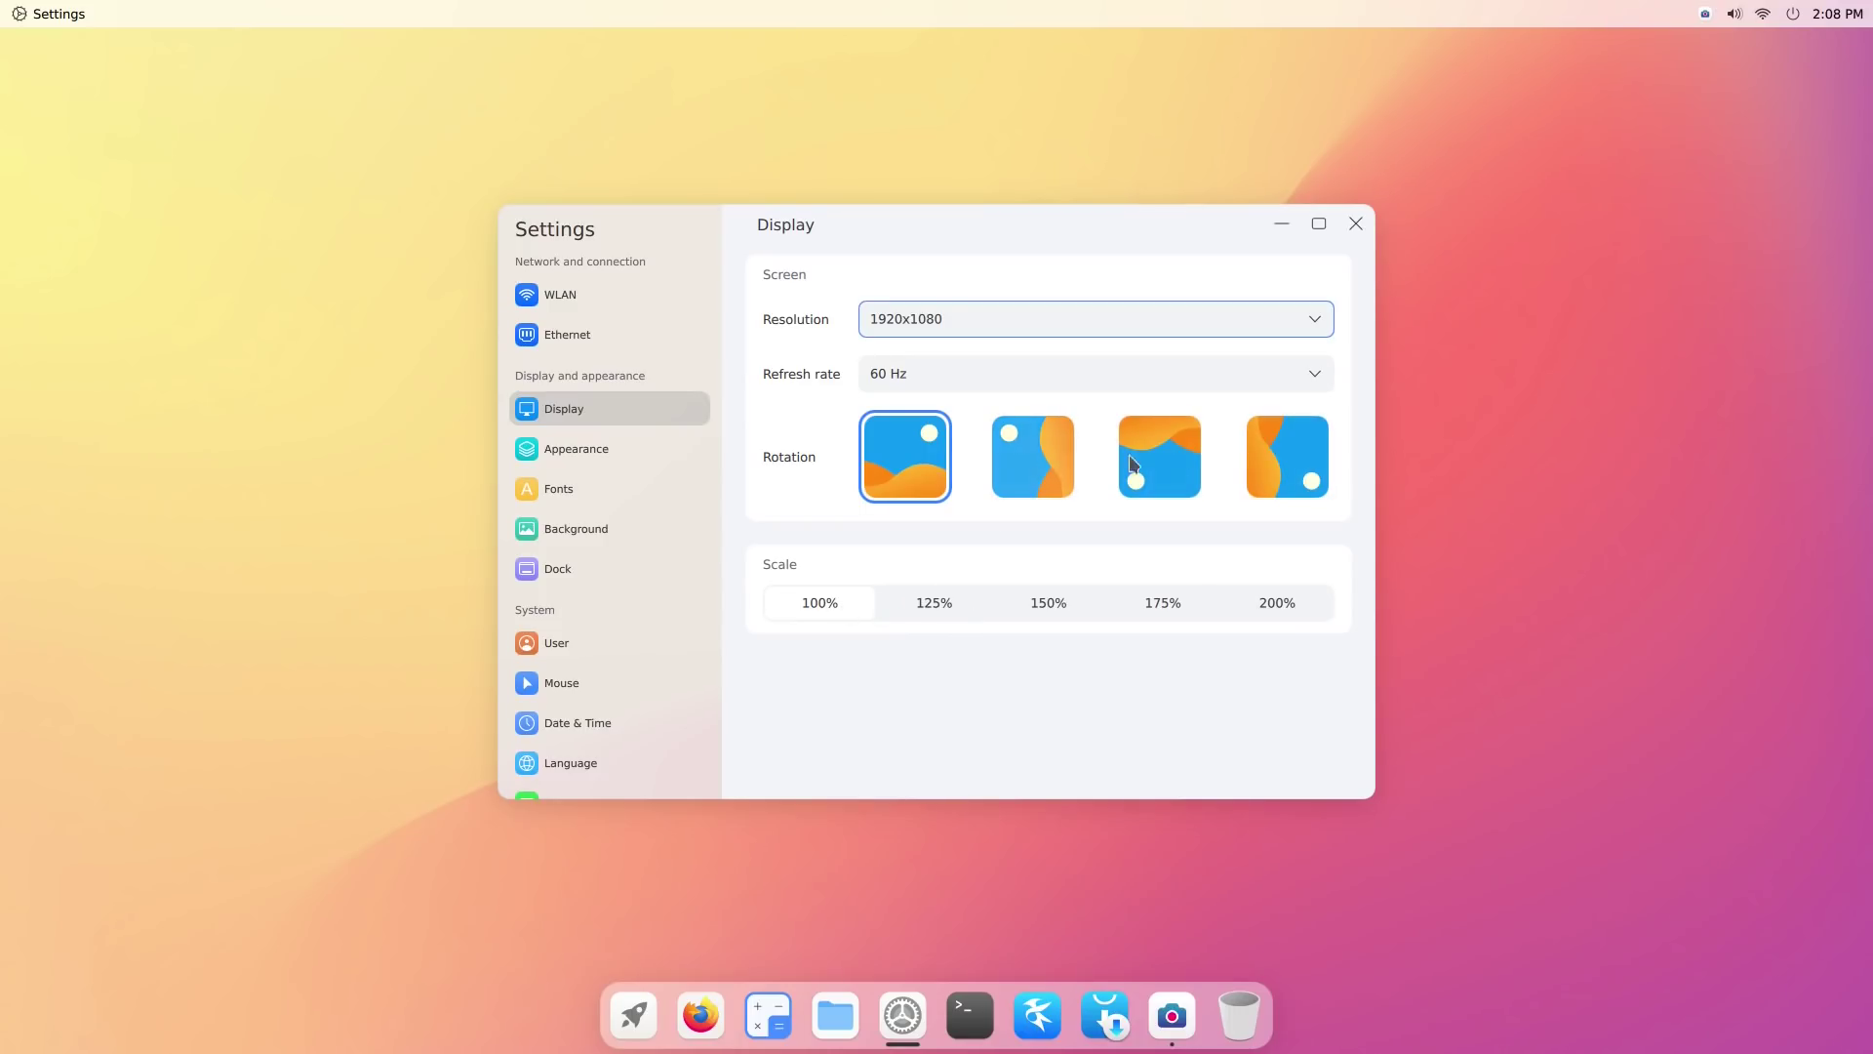
{"action": "left_click", "coordinate": [1157, 374]}
{"action": "left_click", "coordinate": [1161, 381]}
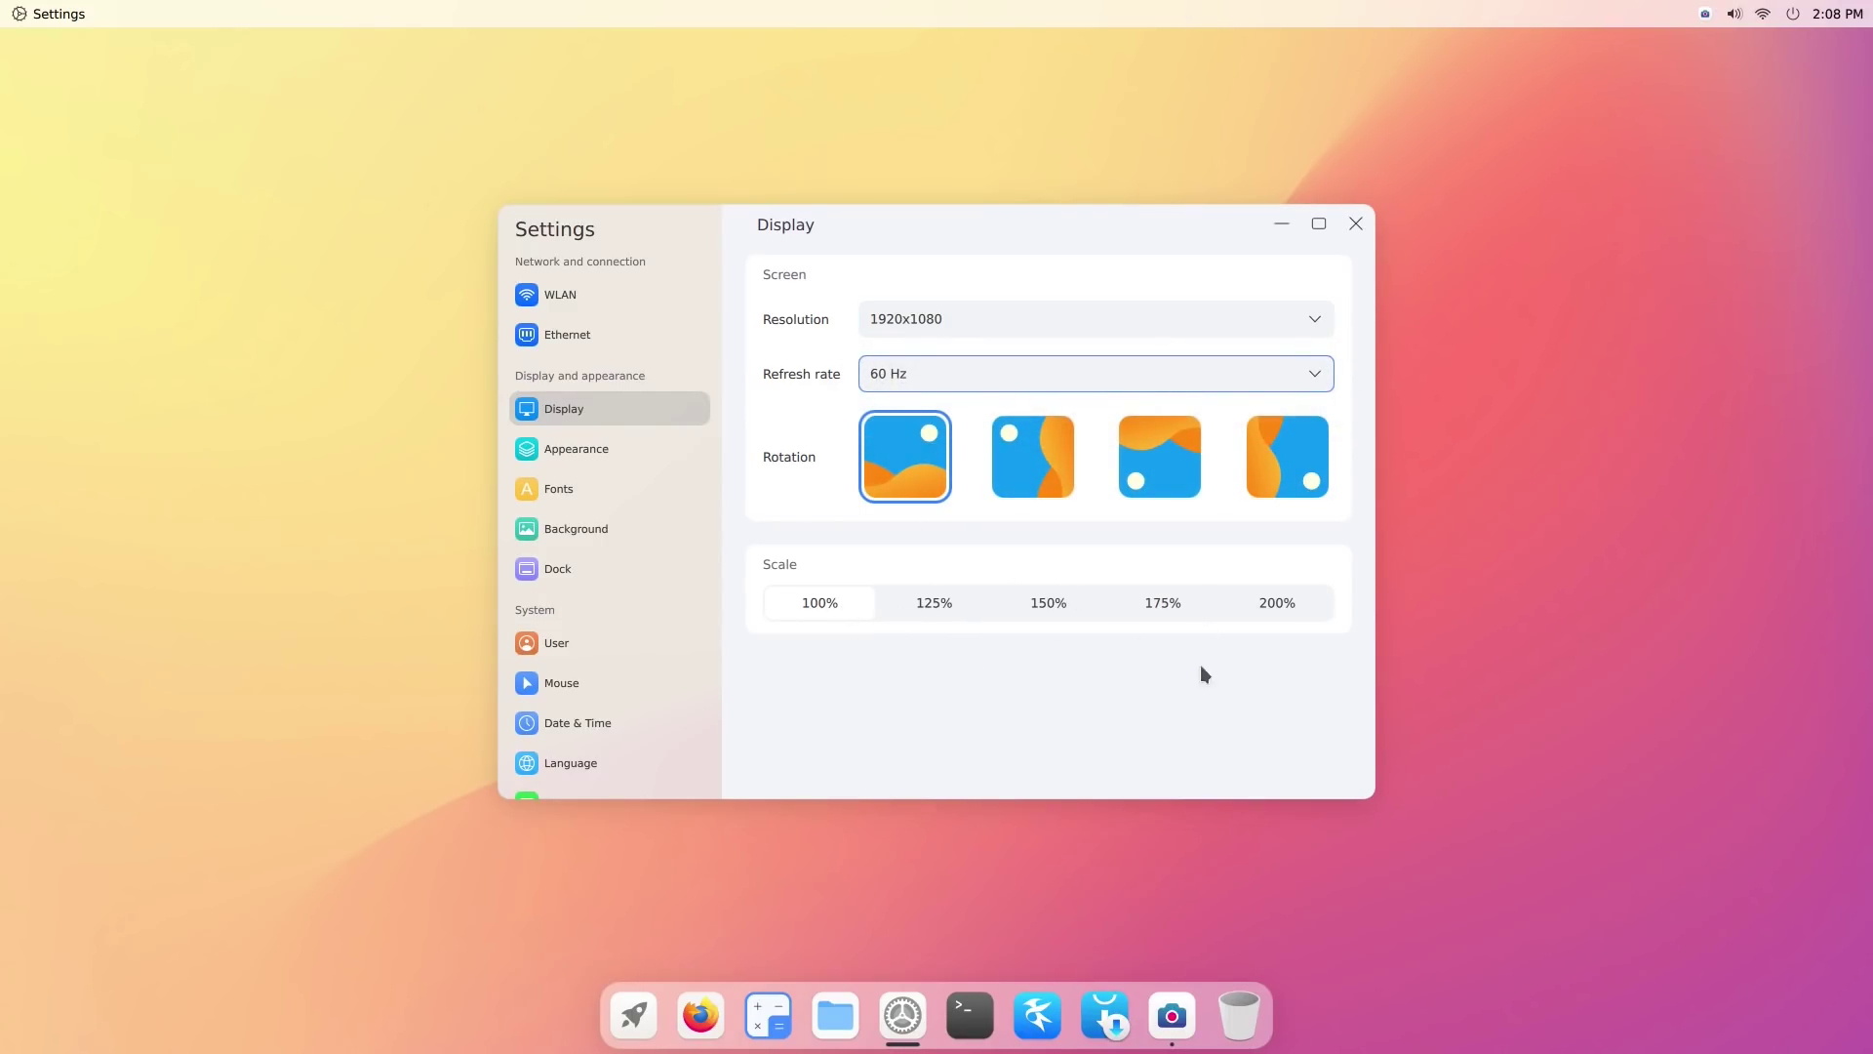
{"action": "left_click", "coordinate": [625, 447]}
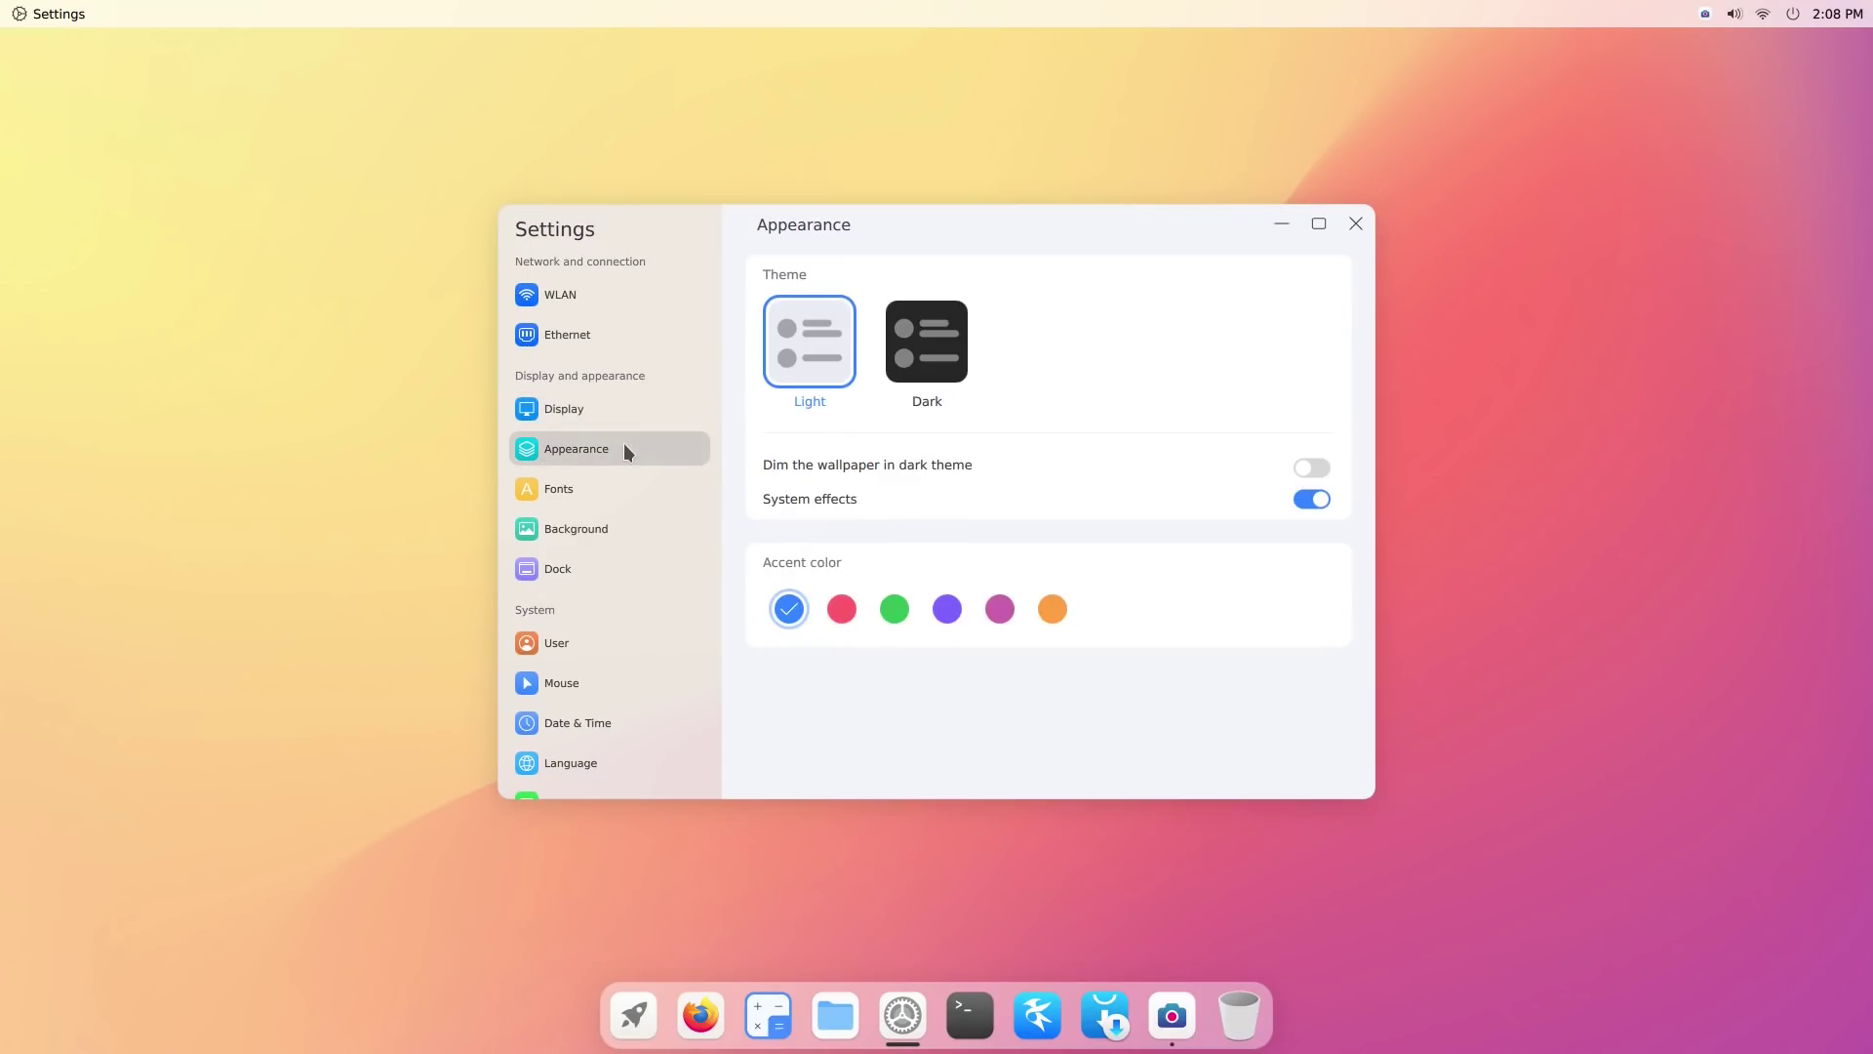
- On the Fonts page, keep hinting at Slight and toggle anti-aliasing
{"action": "left_click", "coordinate": [593, 498]}
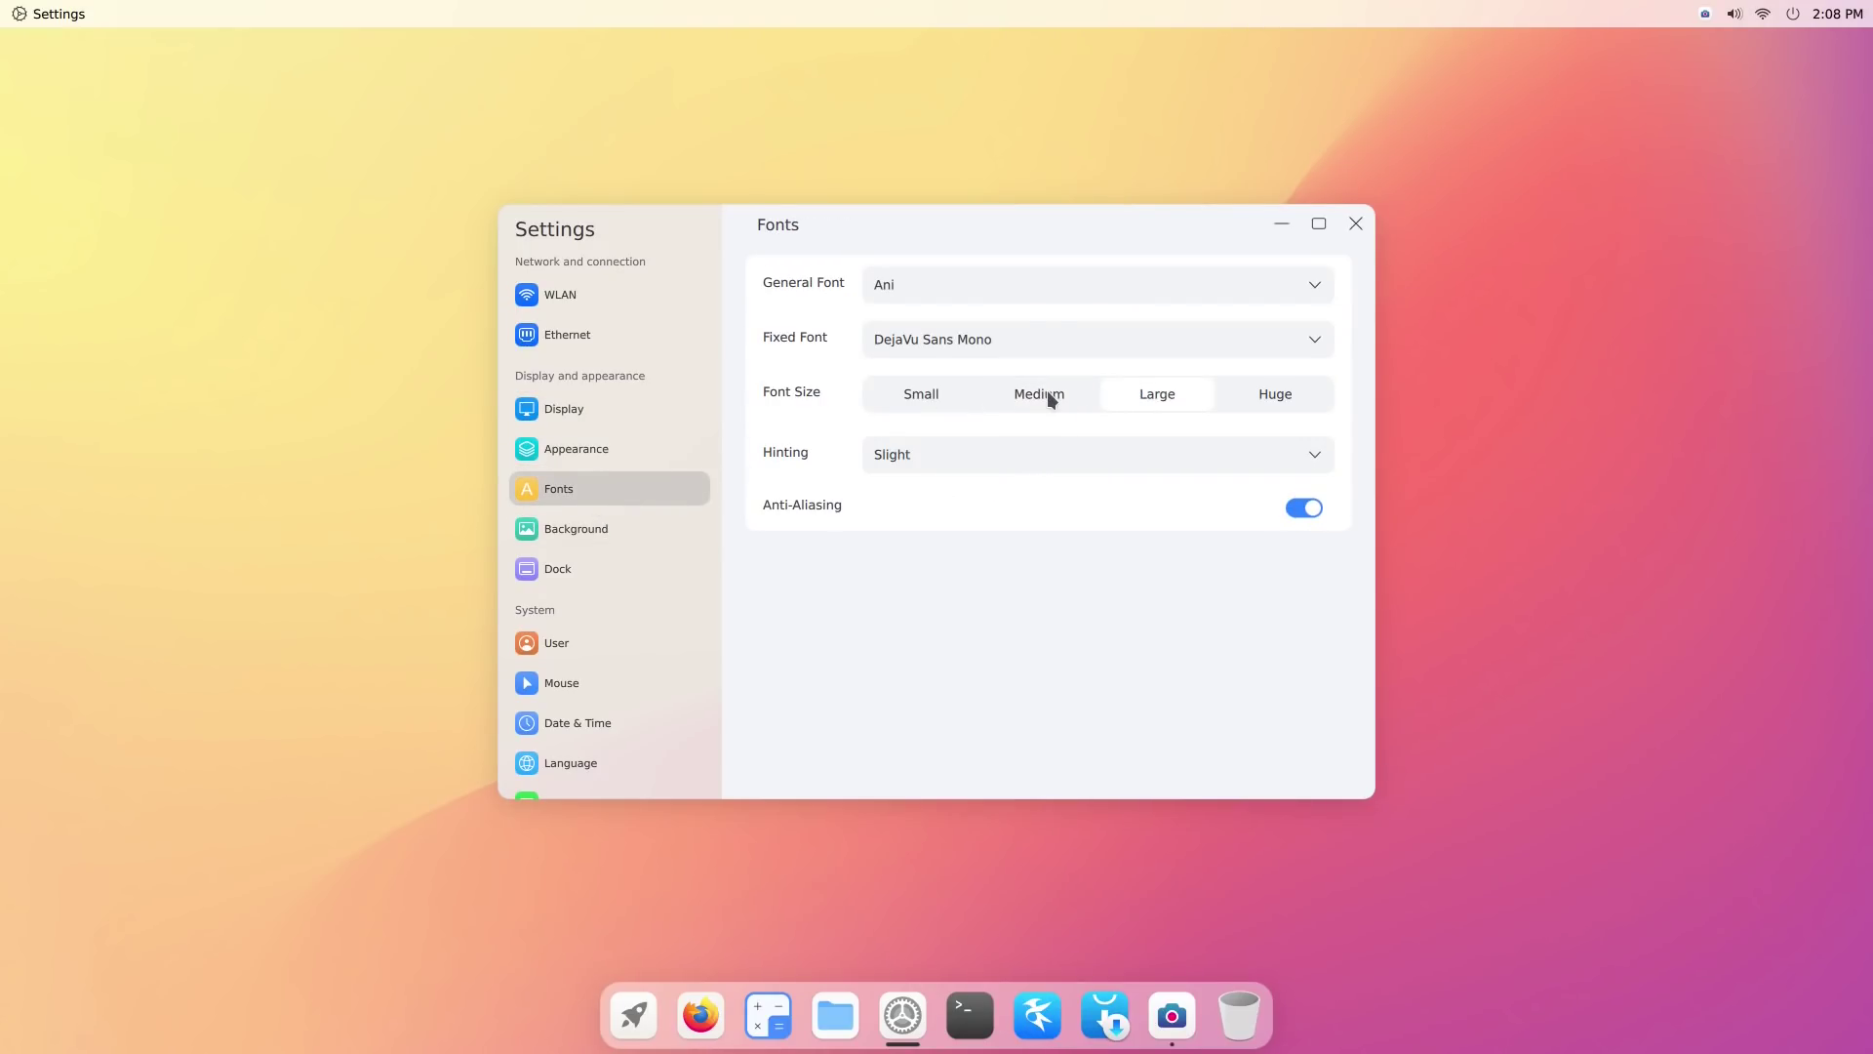
{"action": "left_click", "coordinate": [1040, 454]}
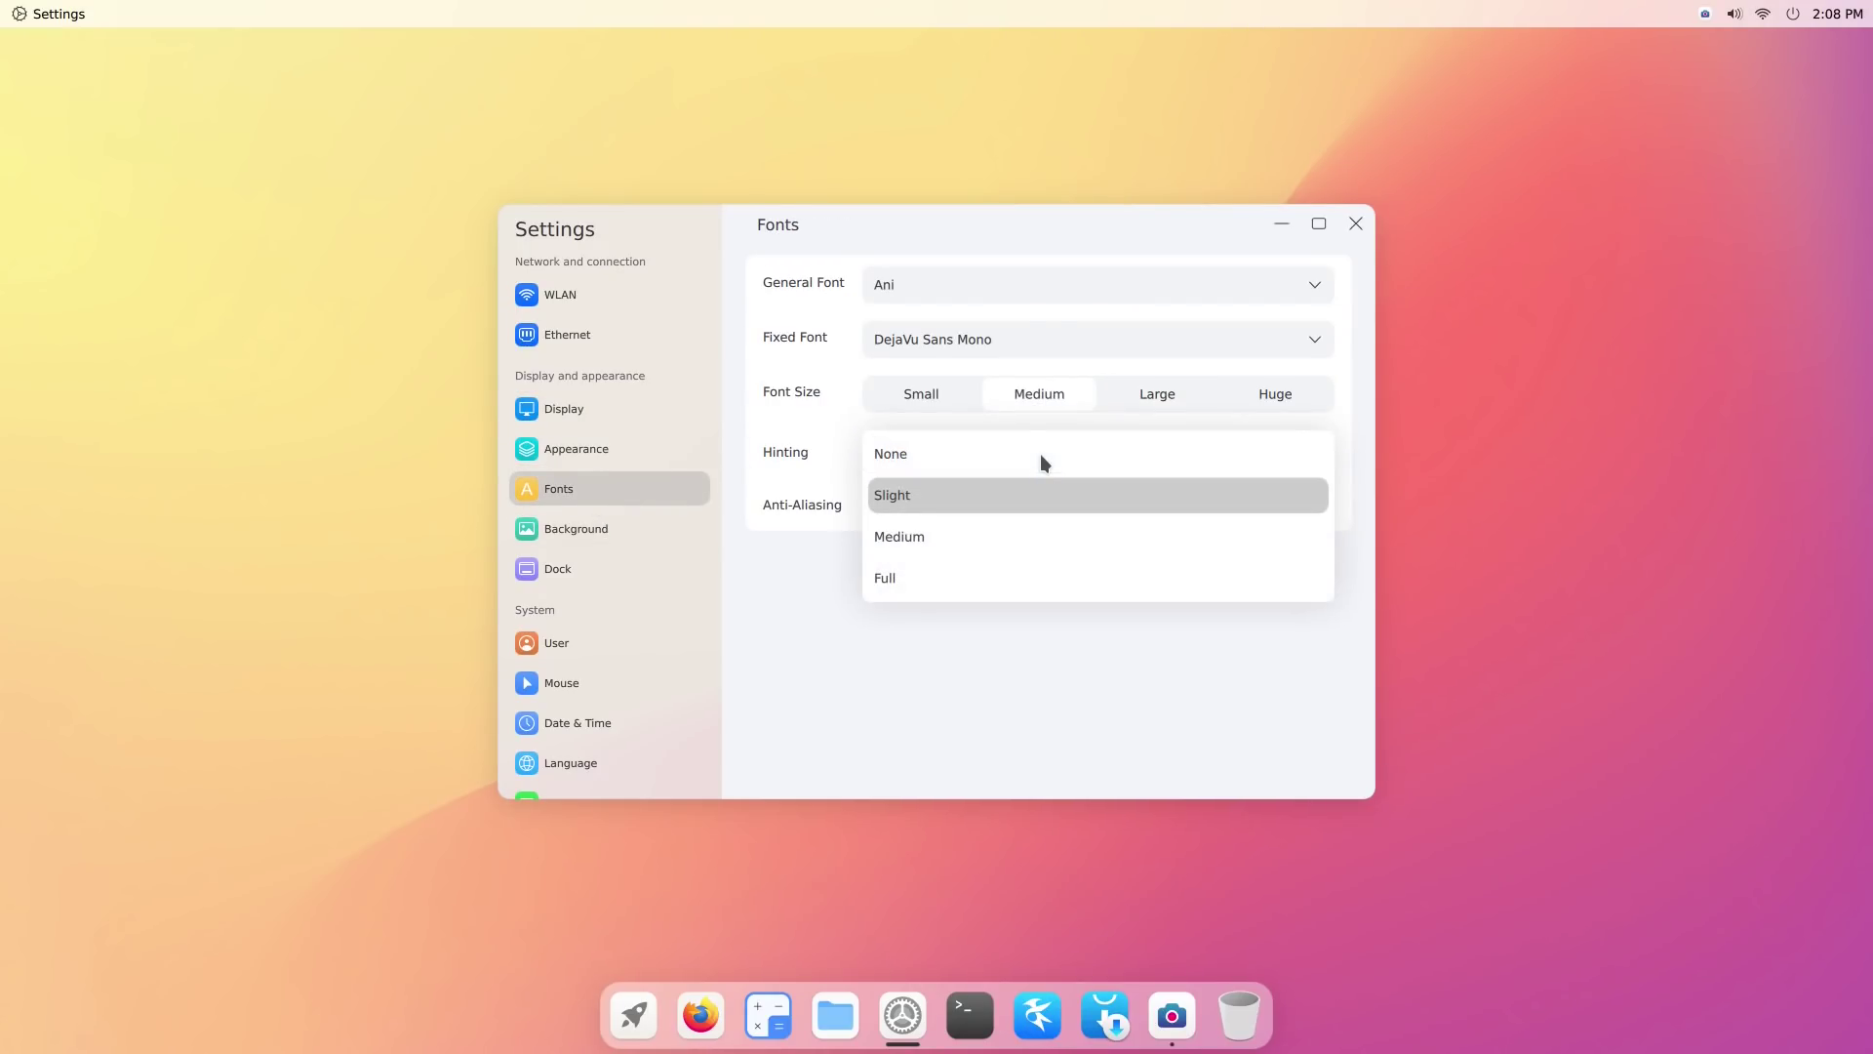
{"action": "left_click", "coordinate": [829, 618]}
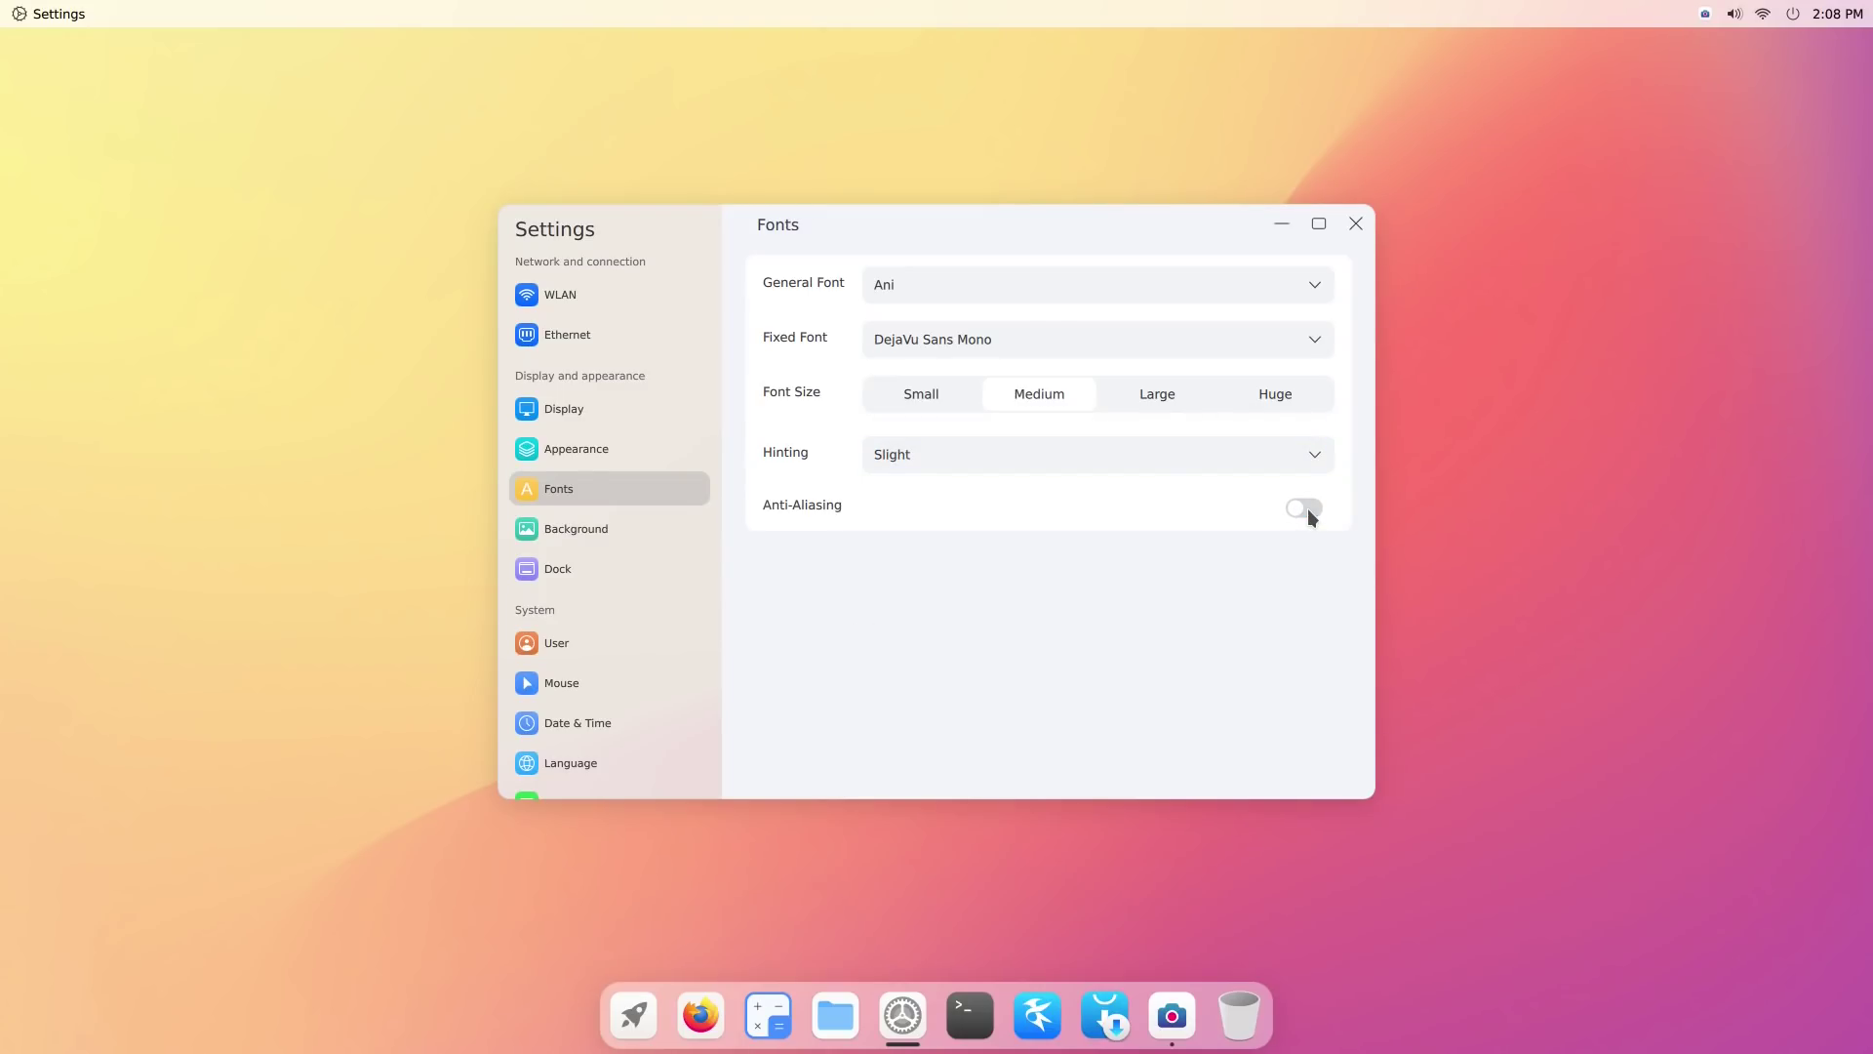
{"action": "left_click", "coordinate": [1307, 508]}
- Switch the desktop background to a solid colour, then back to a picture
{"action": "left_click", "coordinate": [632, 525]}
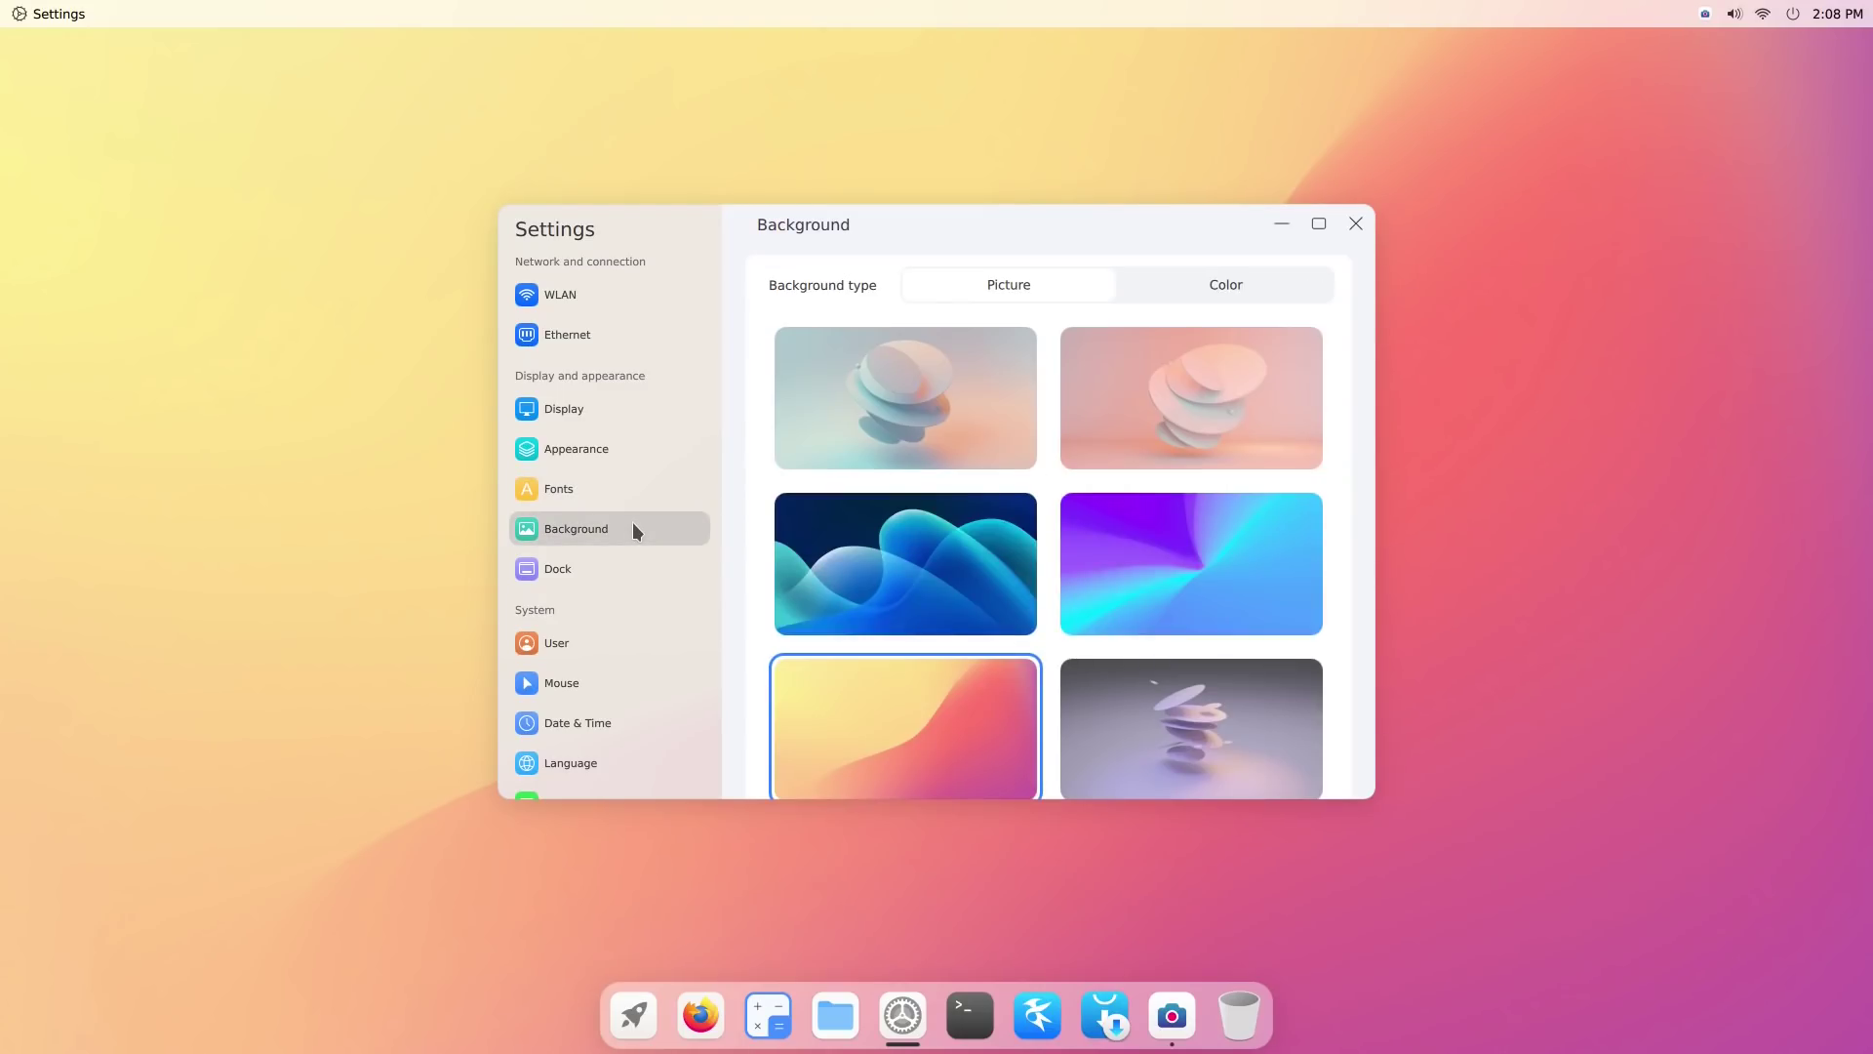
{"action": "left_click", "coordinate": [1203, 302]}
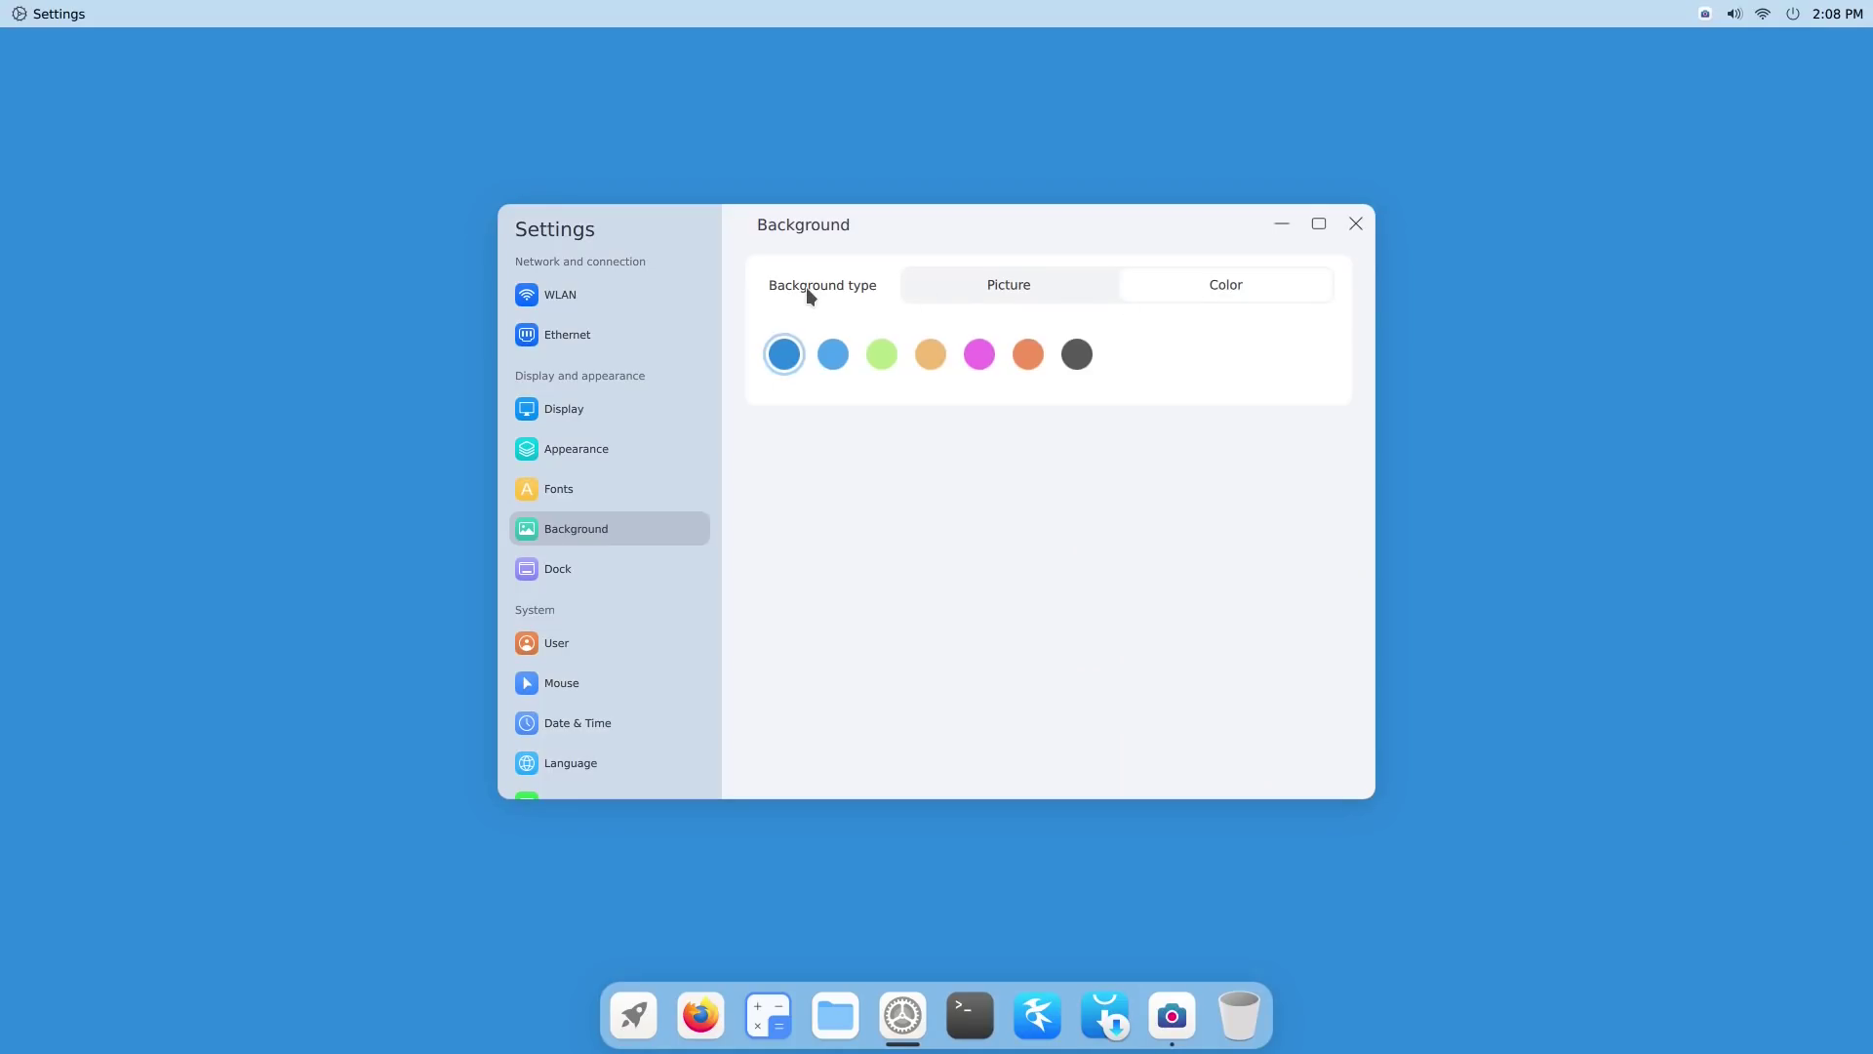
{"action": "left_click", "coordinate": [1017, 284]}
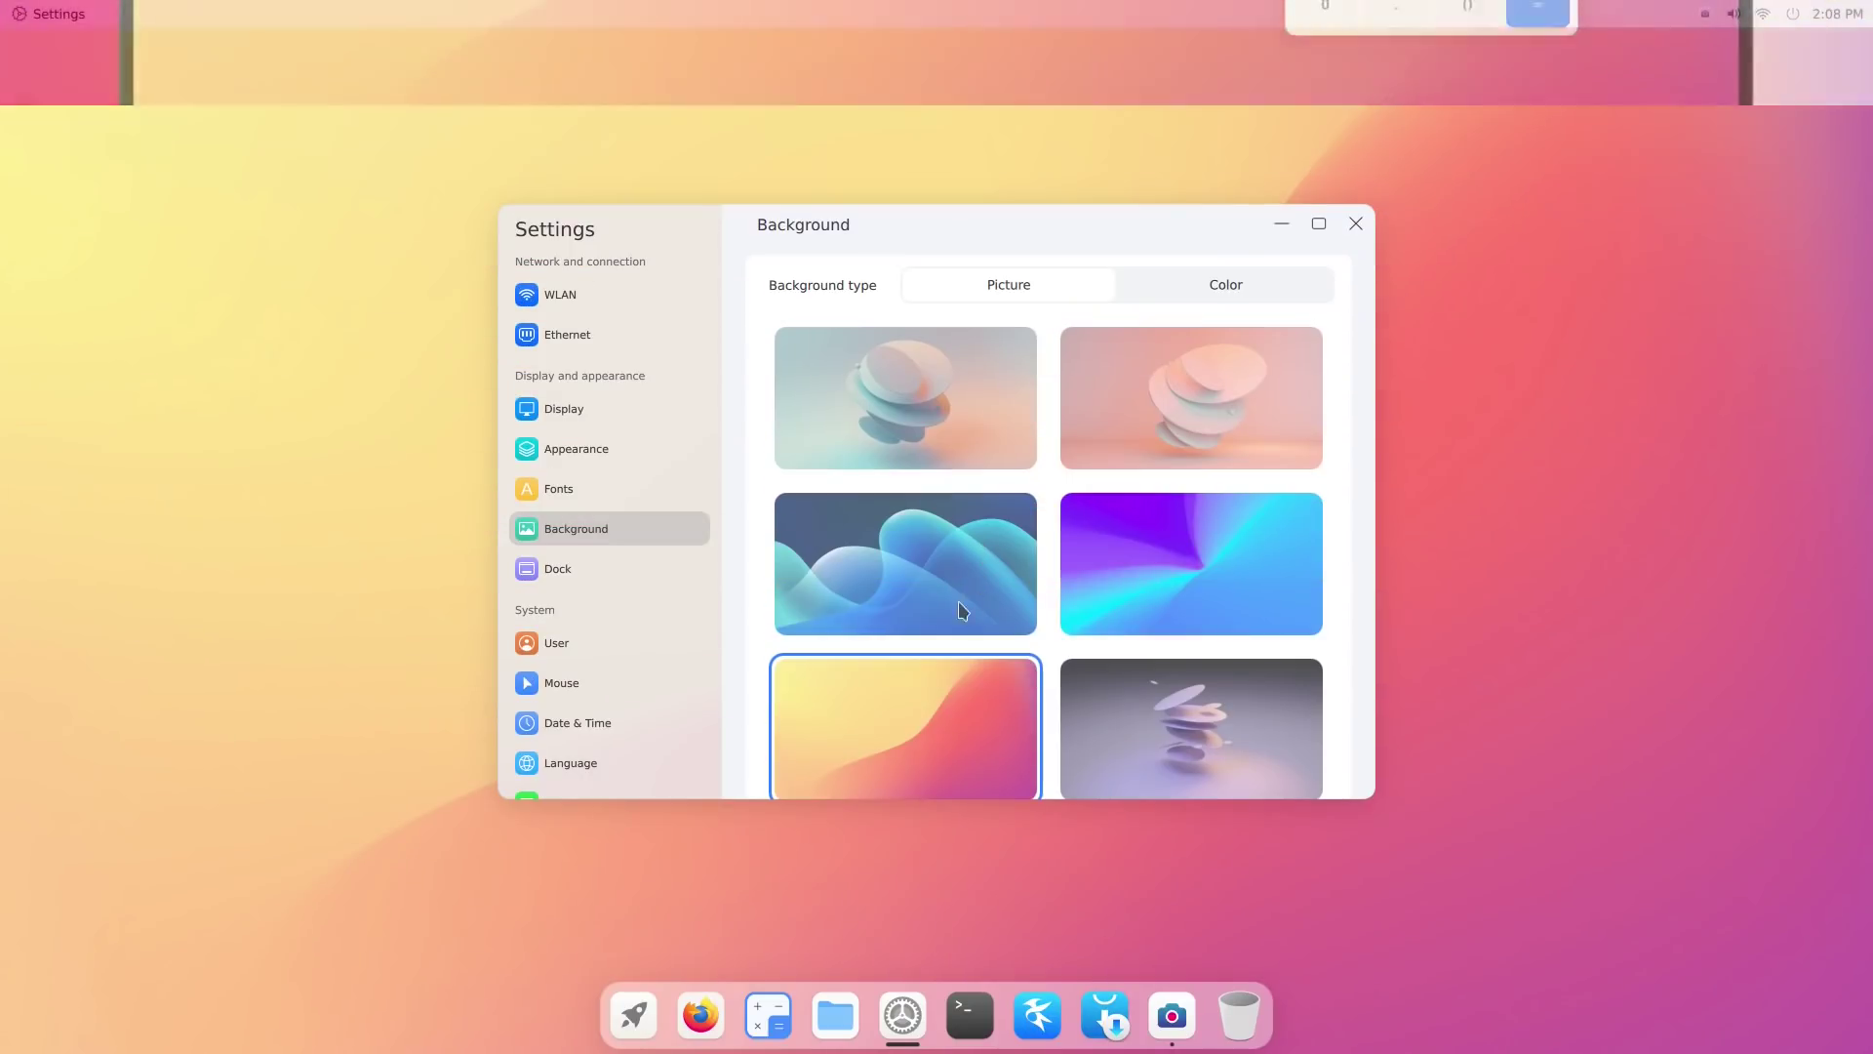
- Try the dock on the right and left edges, ending at the bottom
{"action": "left_click", "coordinate": [609, 562]}
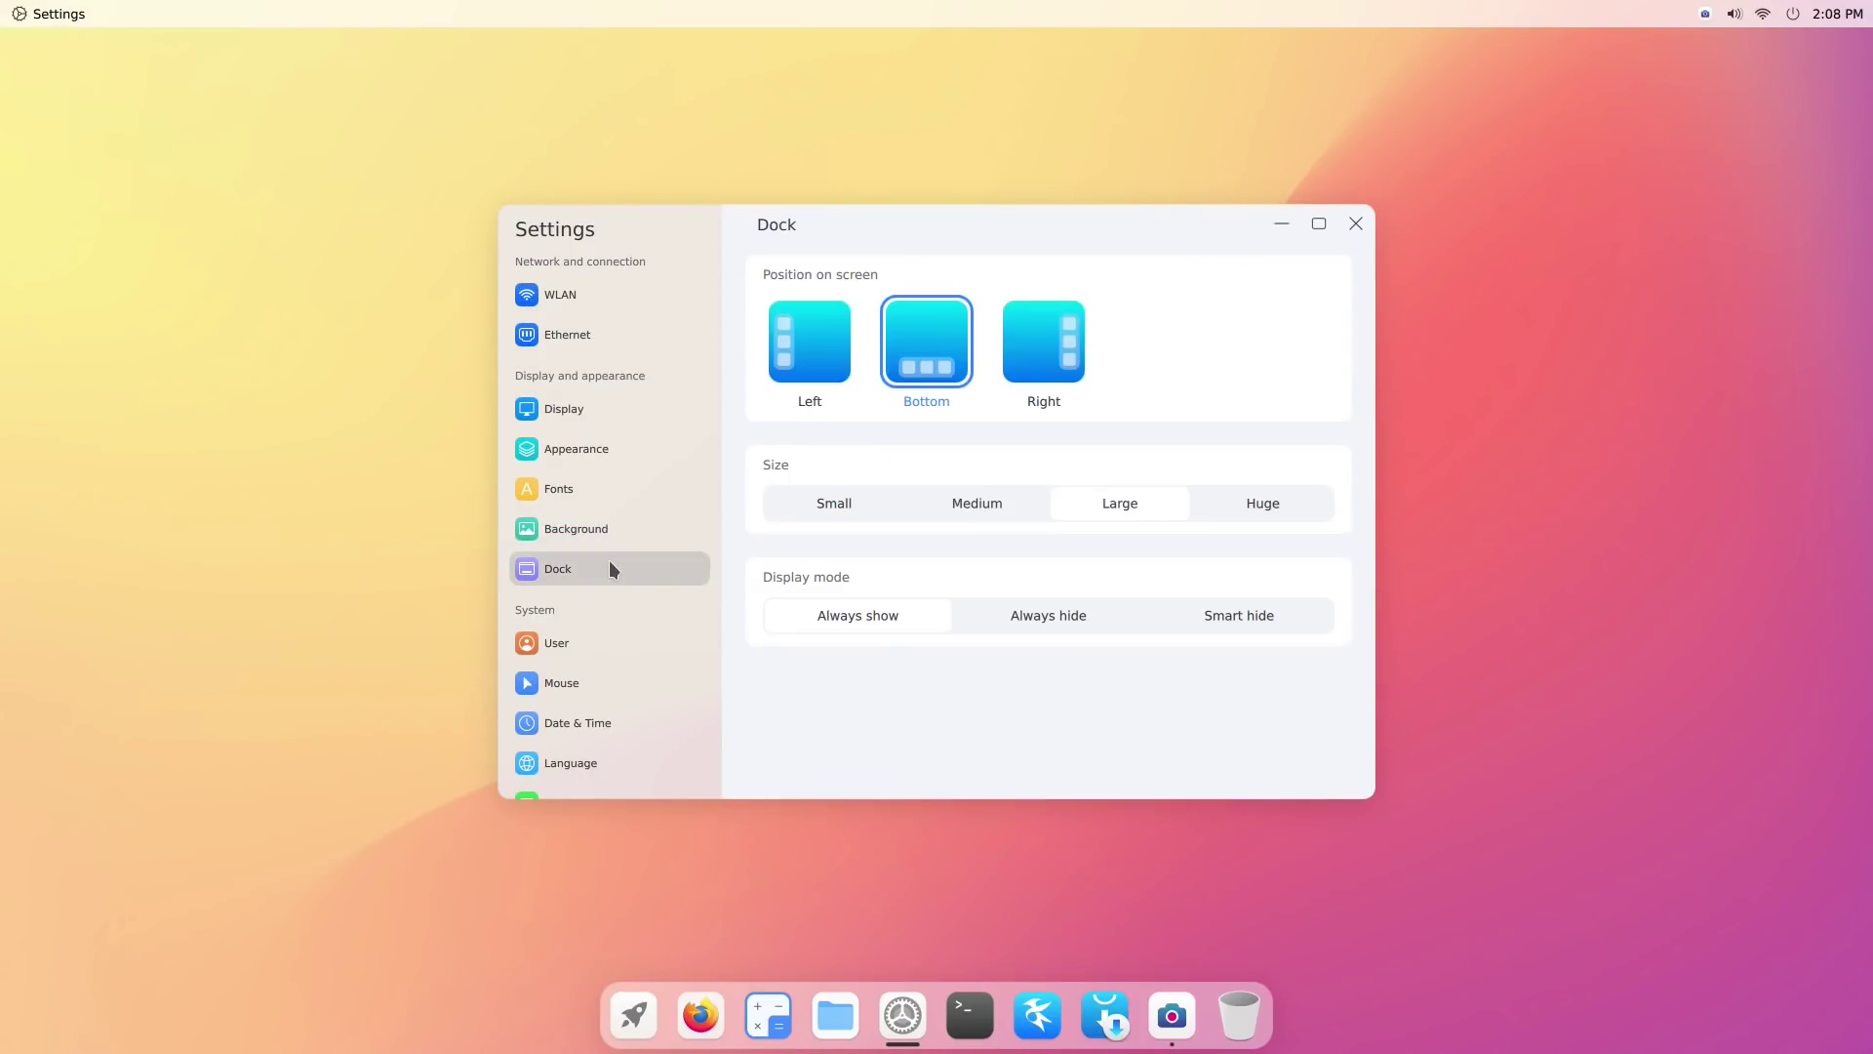
{"action": "left_click_drag", "start_coordinate": [1109, 241], "coordinate": [1002, 181]}
{"action": "left_click", "coordinate": [931, 285]}
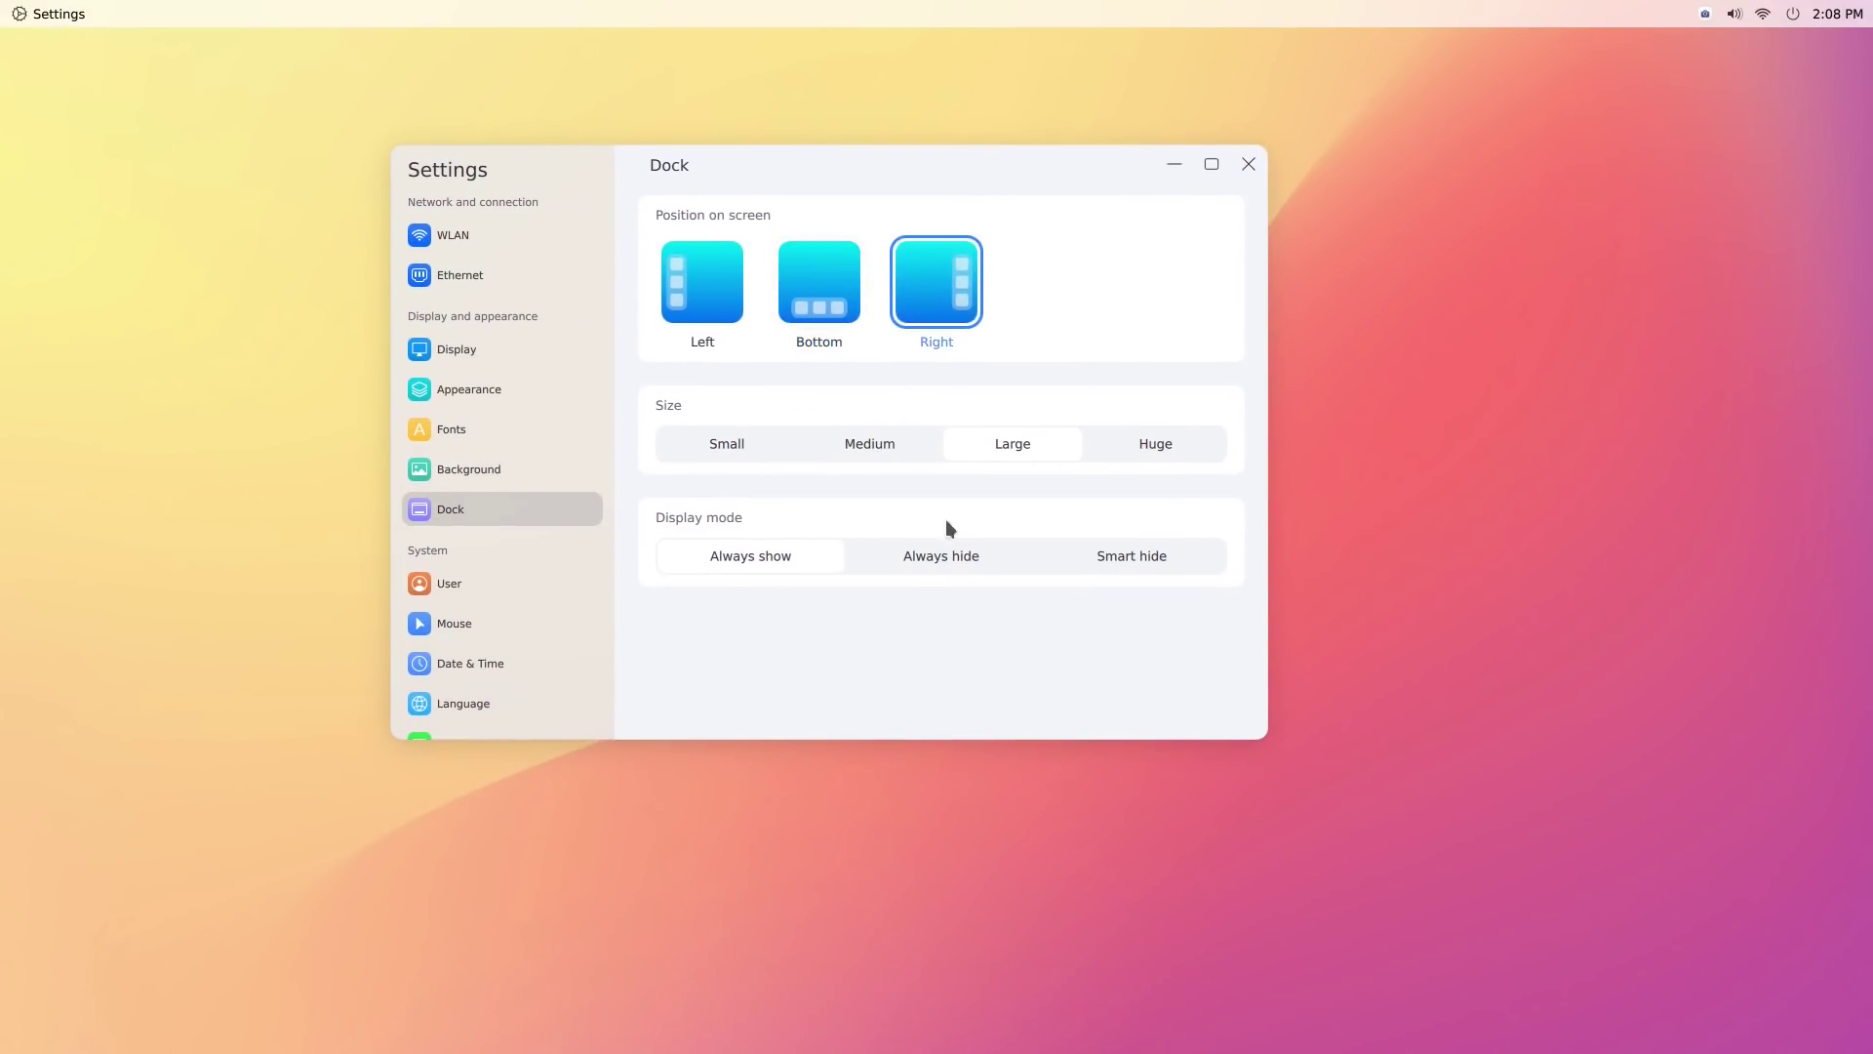
{"action": "left_click", "coordinate": [810, 288]}
{"action": "left_click", "coordinate": [737, 284]}
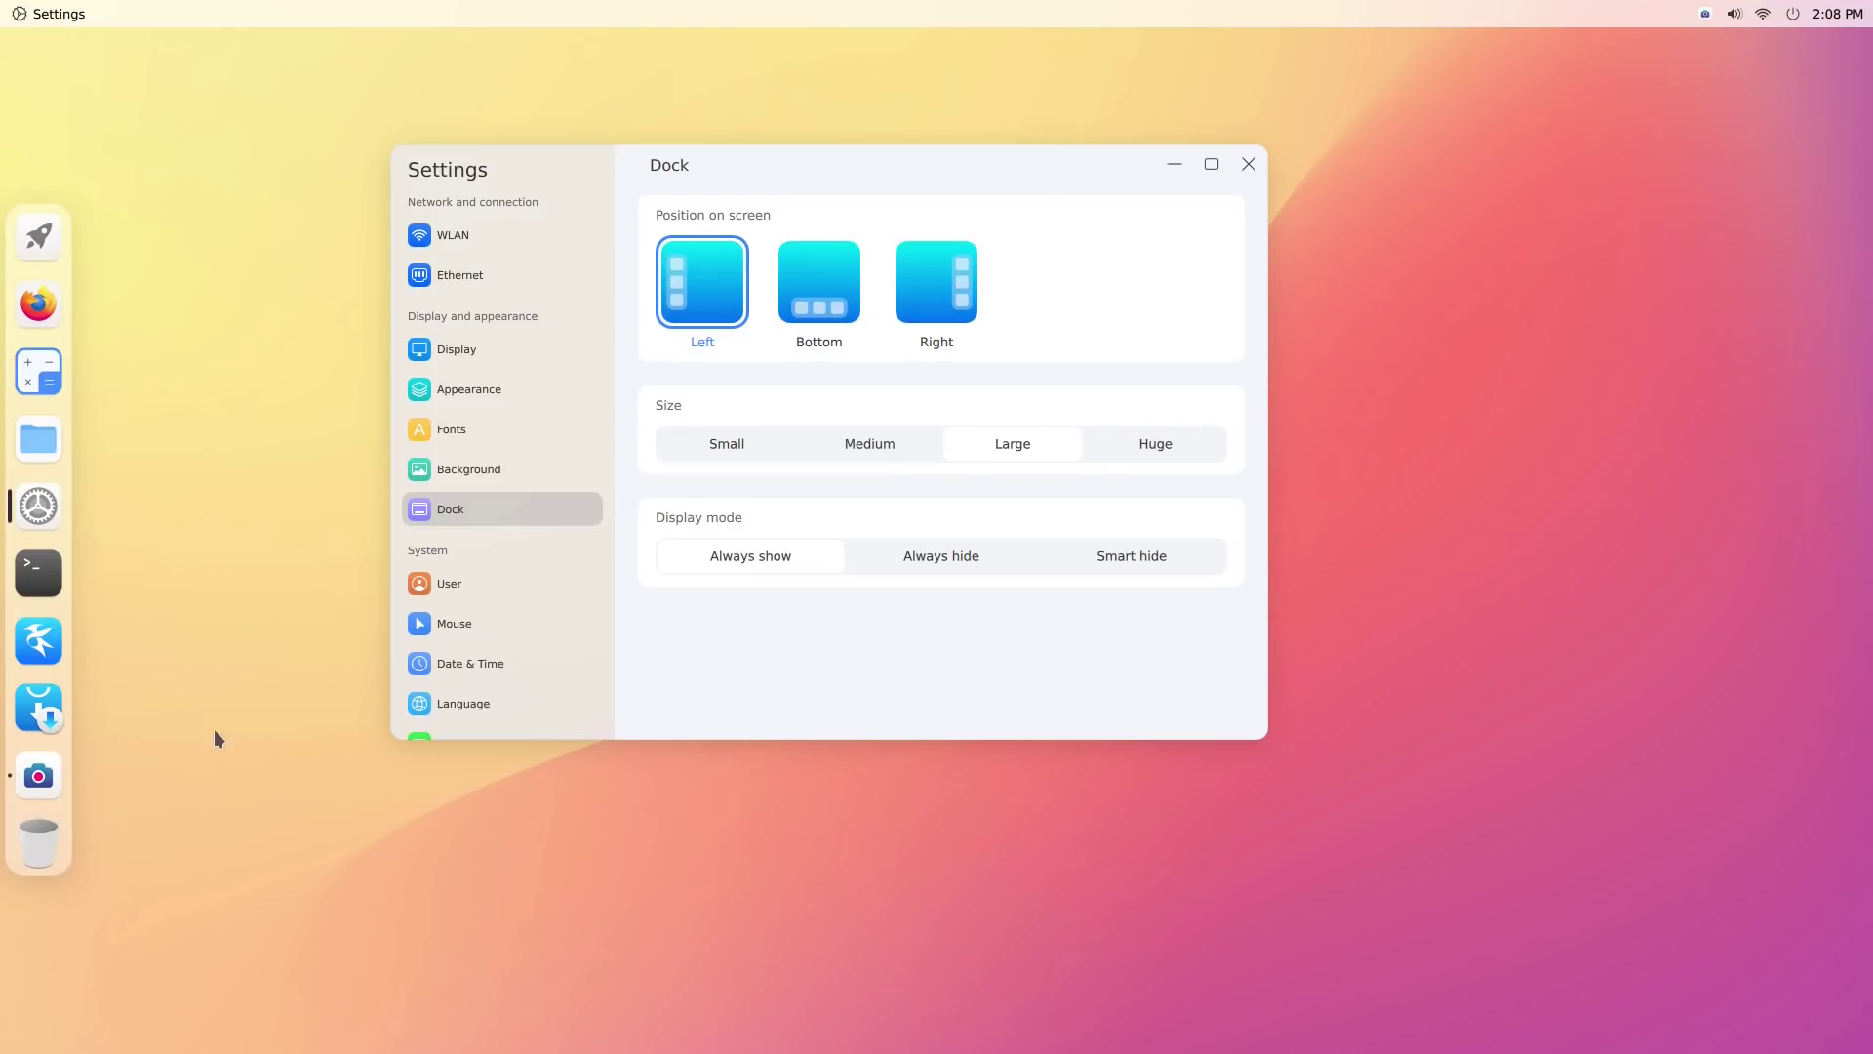
{"action": "left_click", "coordinate": [800, 281]}
- Cycle the dock through Medium, Large, Huge and Small sizes, ending at Large
{"action": "left_click", "coordinate": [870, 443]}
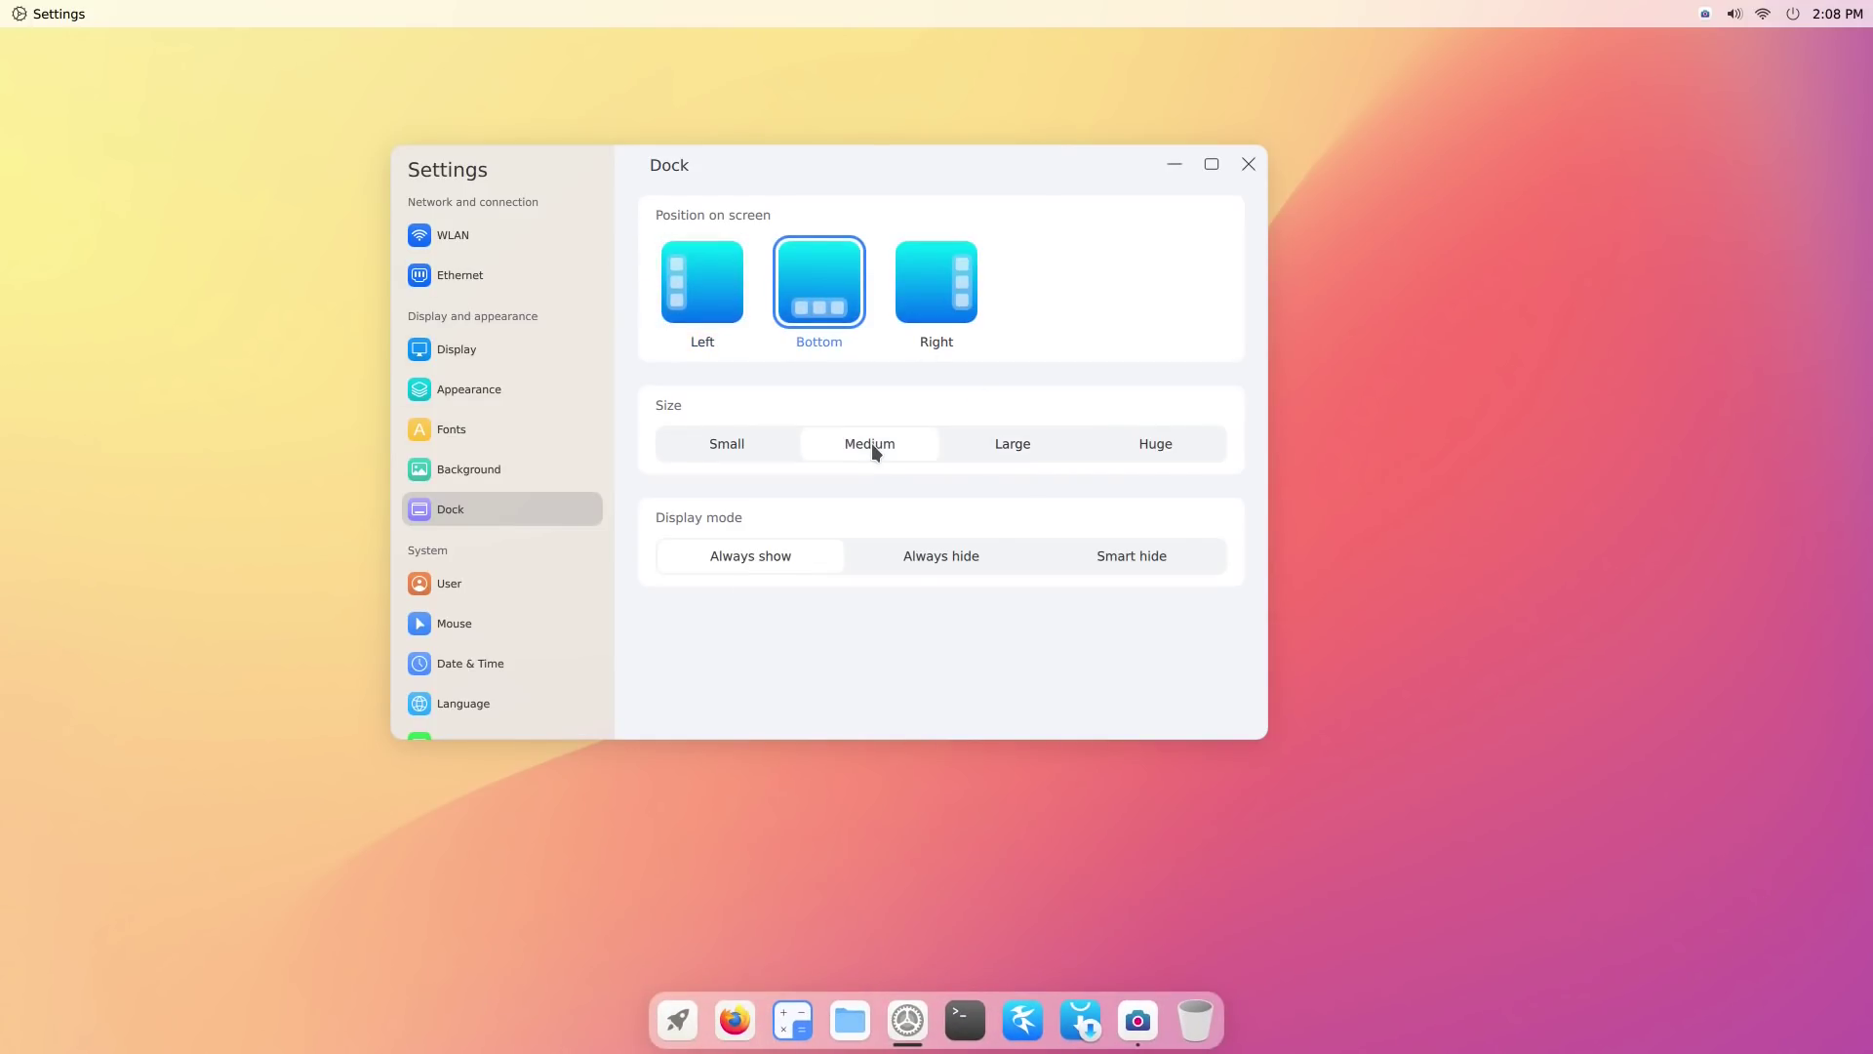
{"action": "left_click", "coordinate": [972, 445]}
{"action": "left_click", "coordinate": [1171, 443]}
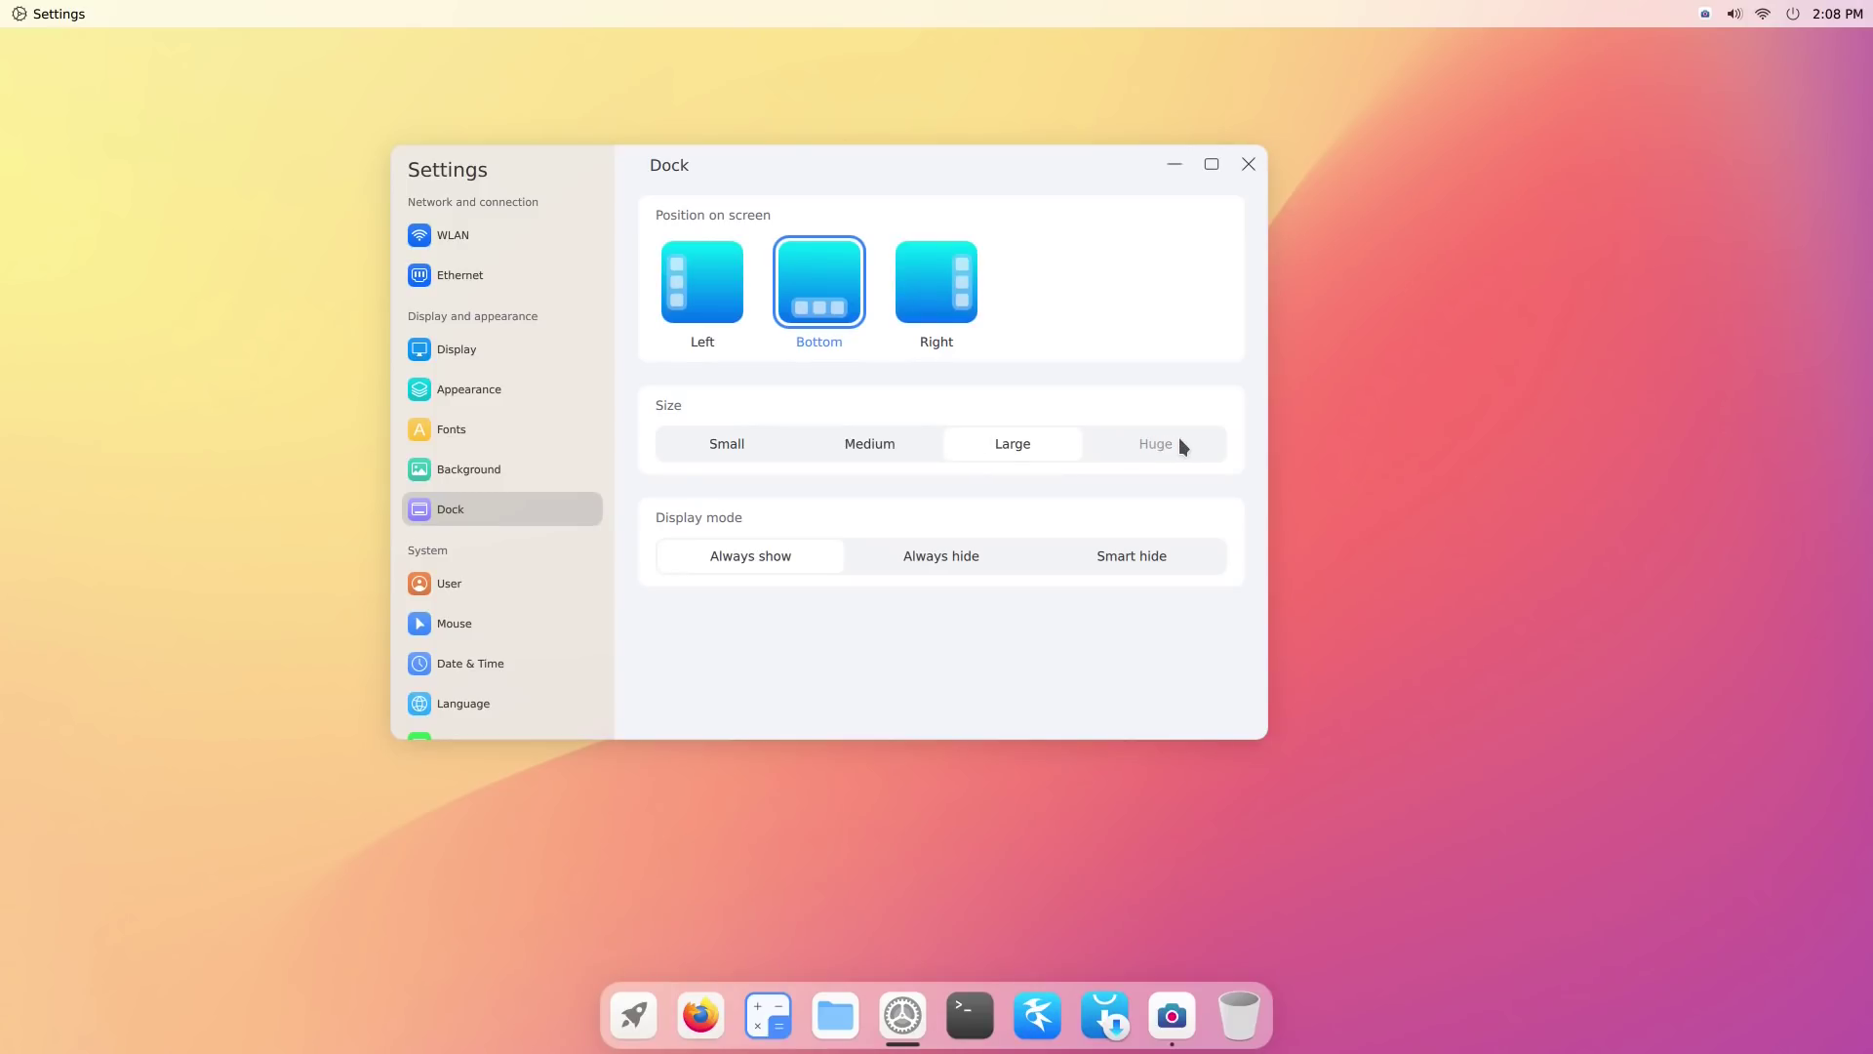
{"action": "left_click", "coordinate": [750, 452]}
{"action": "left_click", "coordinate": [922, 453]}
{"action": "left_click", "coordinate": [961, 453]}
- Try Always hide and Smart hide for the dock, then set it to Always show
{"action": "left_click", "coordinate": [915, 558]}
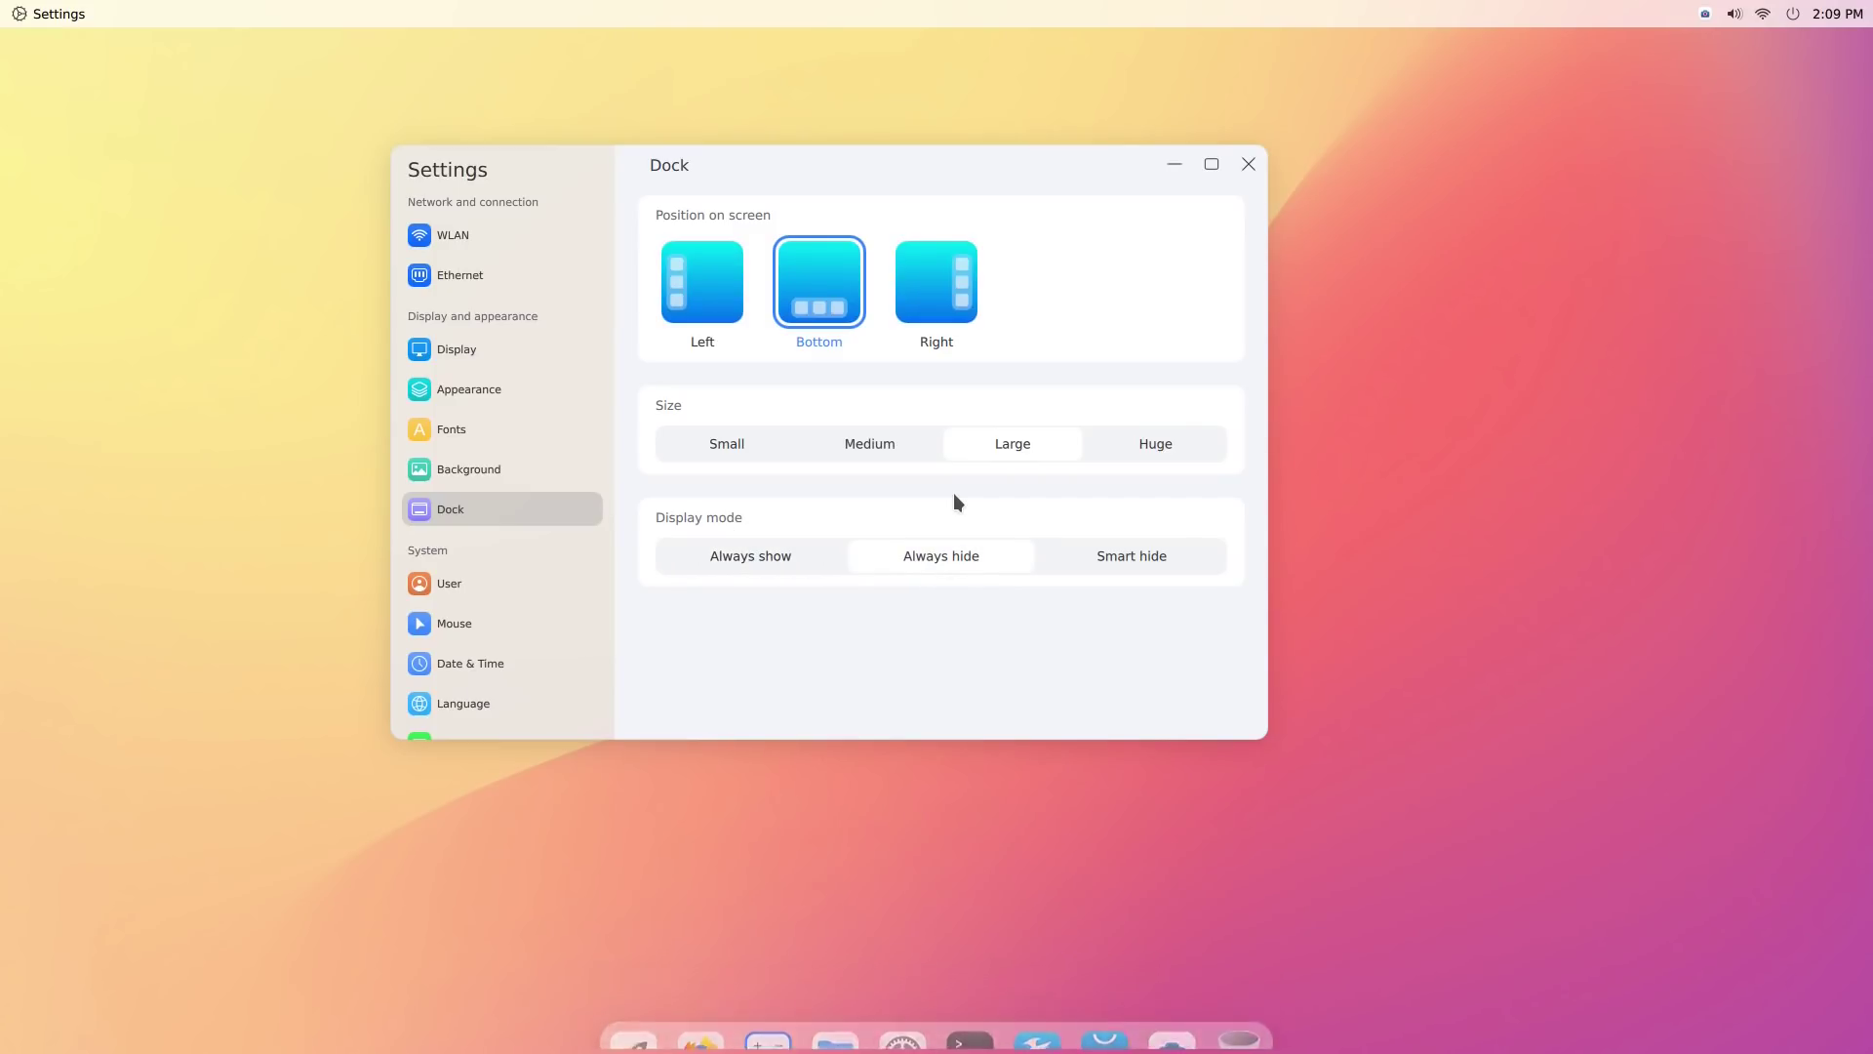
{"action": "left_click", "coordinate": [1091, 544]}
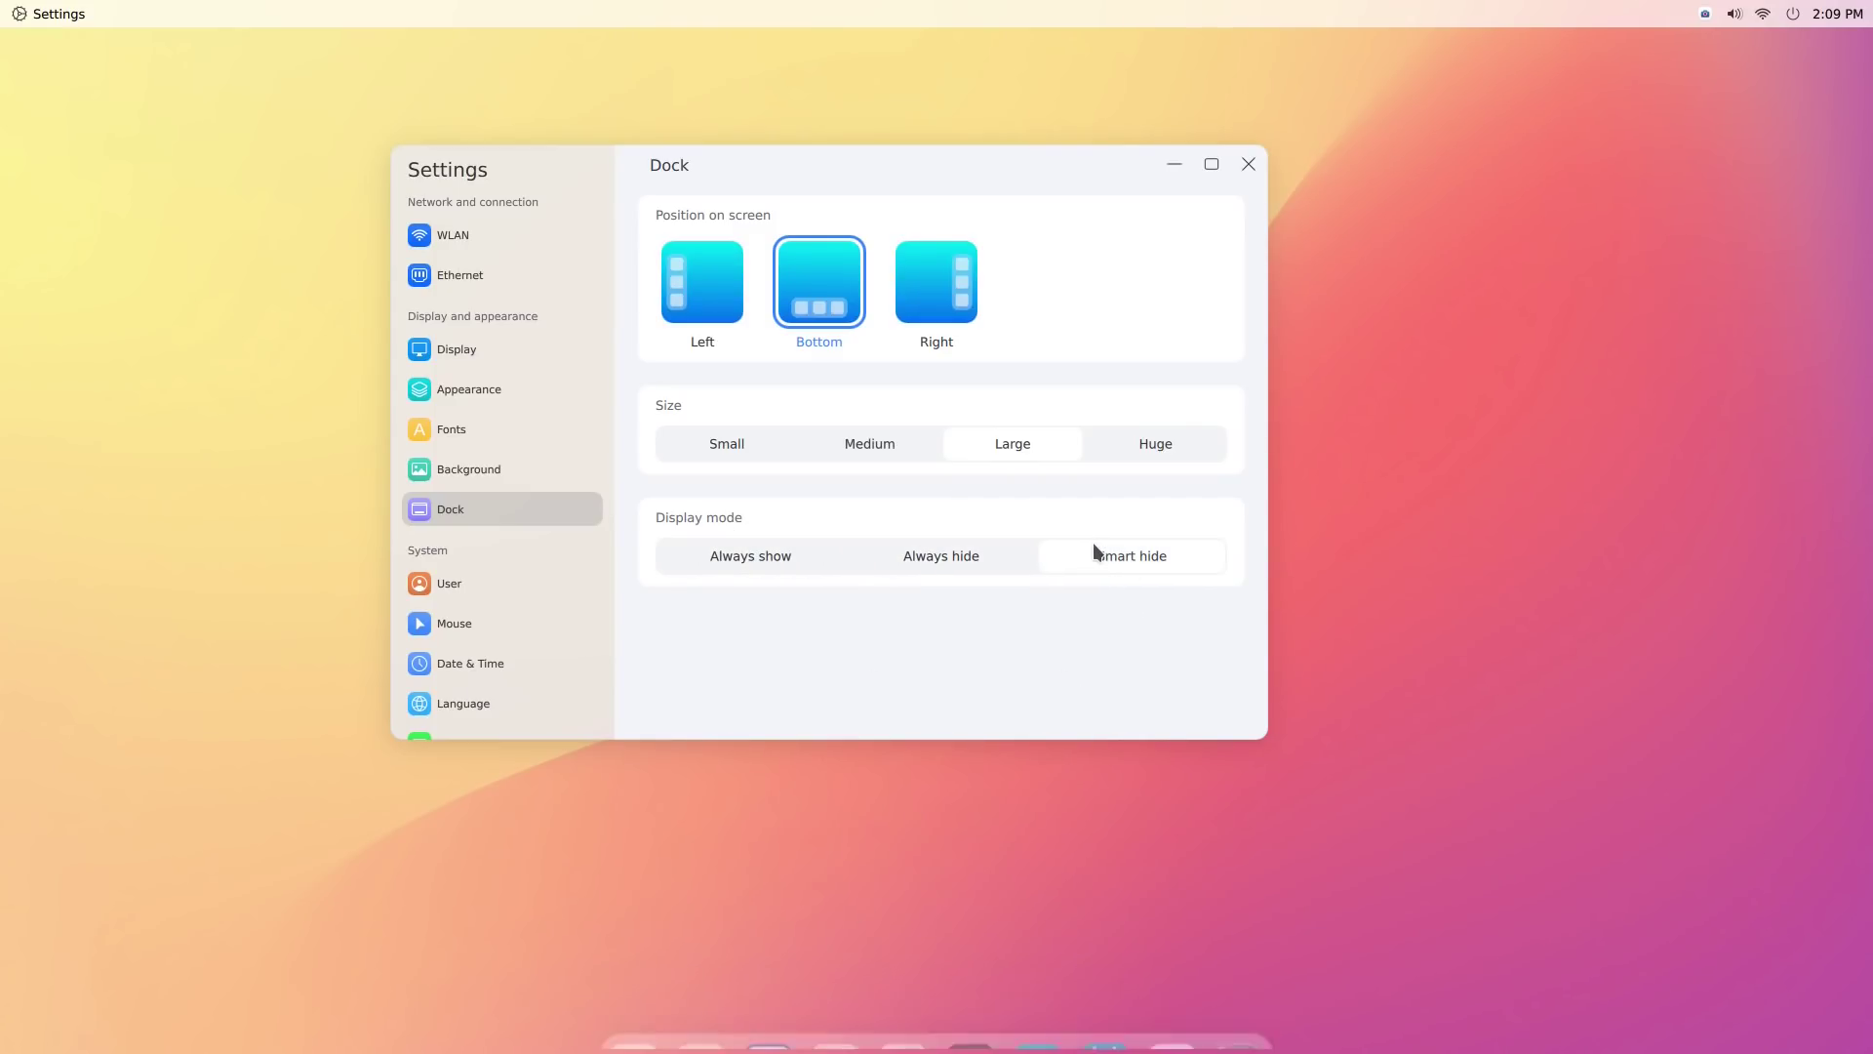
{"action": "left_click", "coordinate": [1210, 179]}
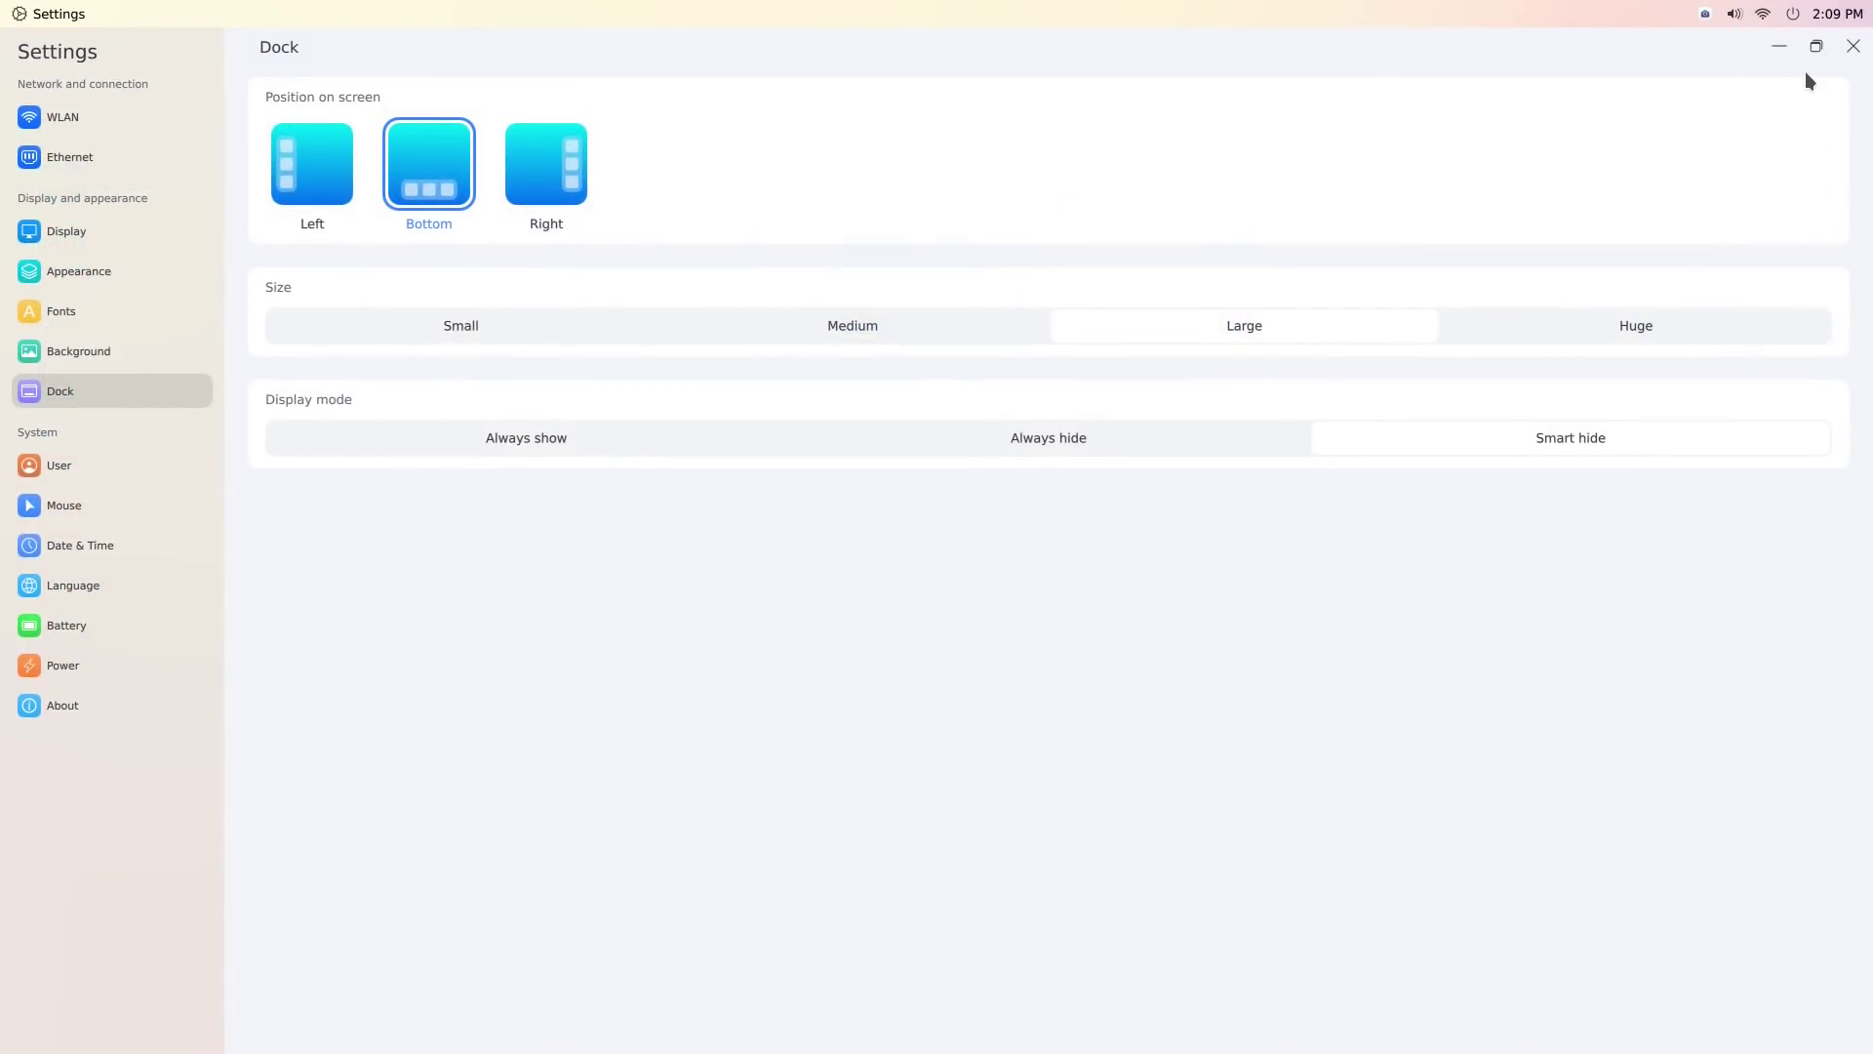
{"action": "left_click", "coordinate": [1815, 46]}
{"action": "left_click", "coordinate": [786, 564]}
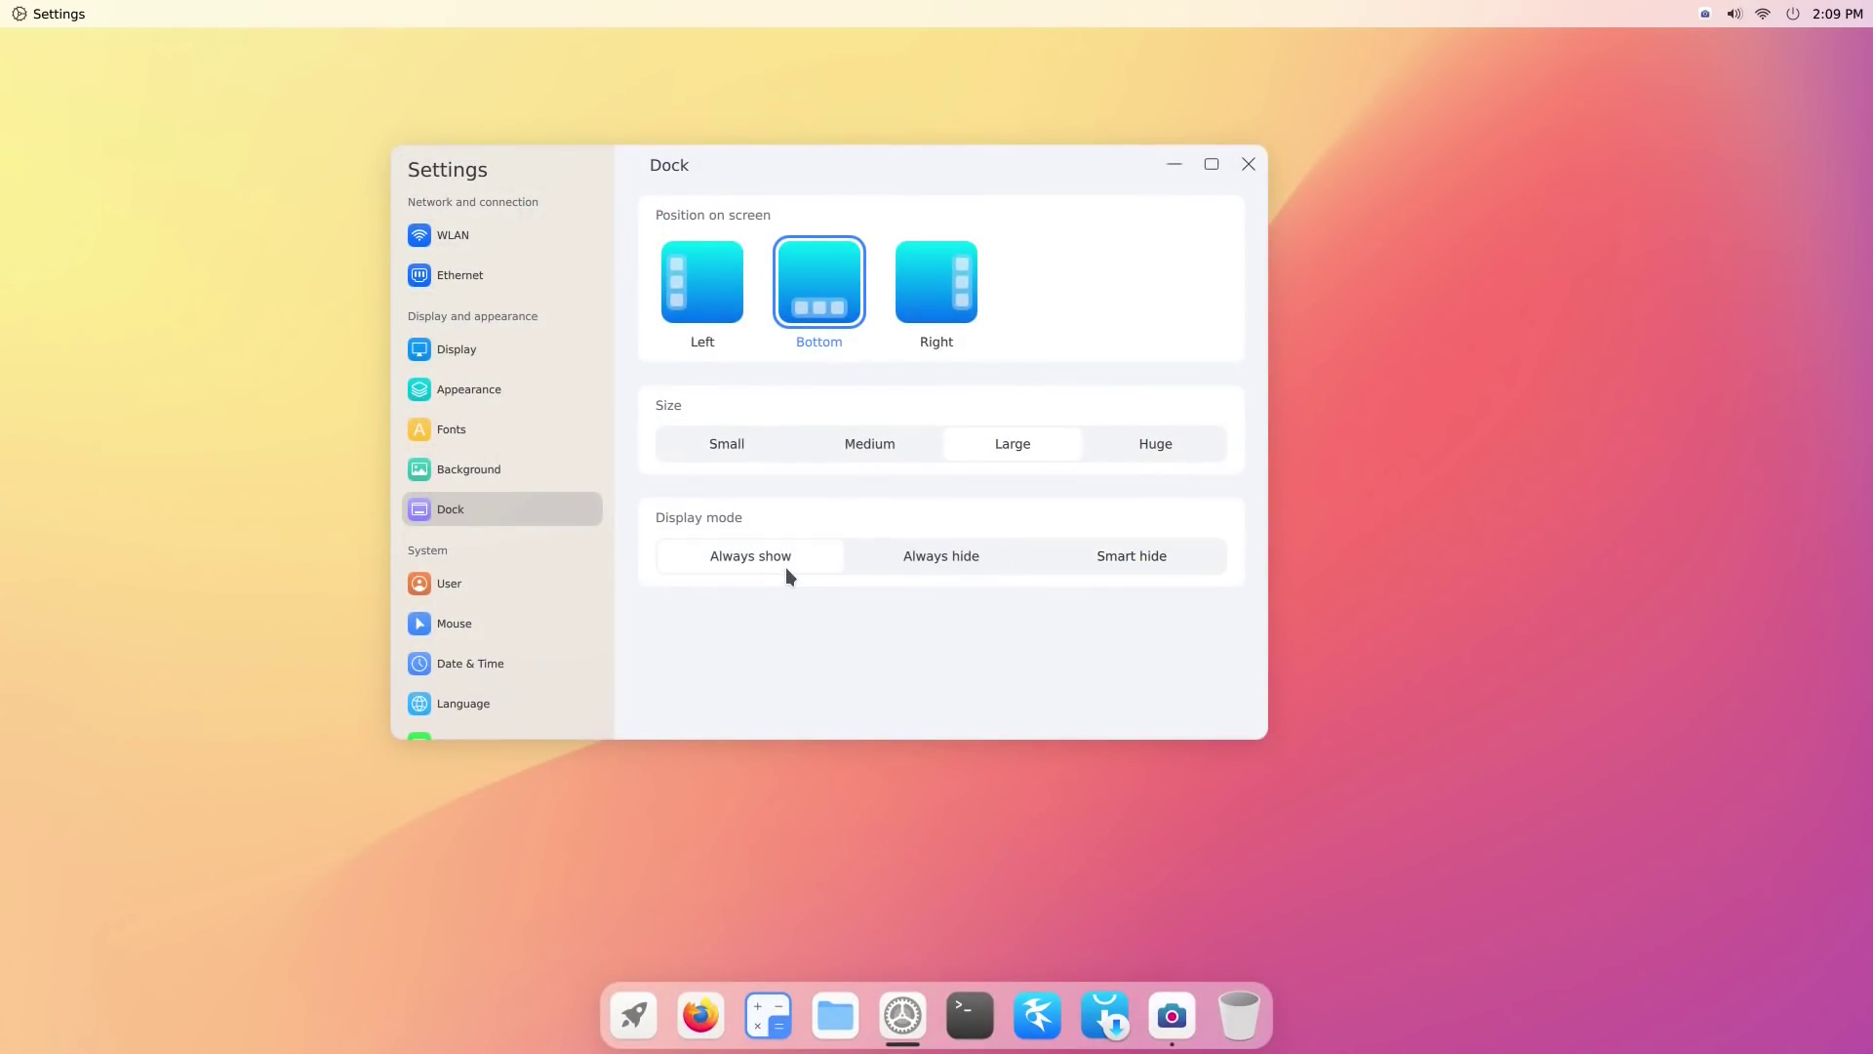
- Browse the User, Mouse, Date & Time, Language, Battery and Power pages, ending on About
{"action": "left_click", "coordinate": [474, 583]}
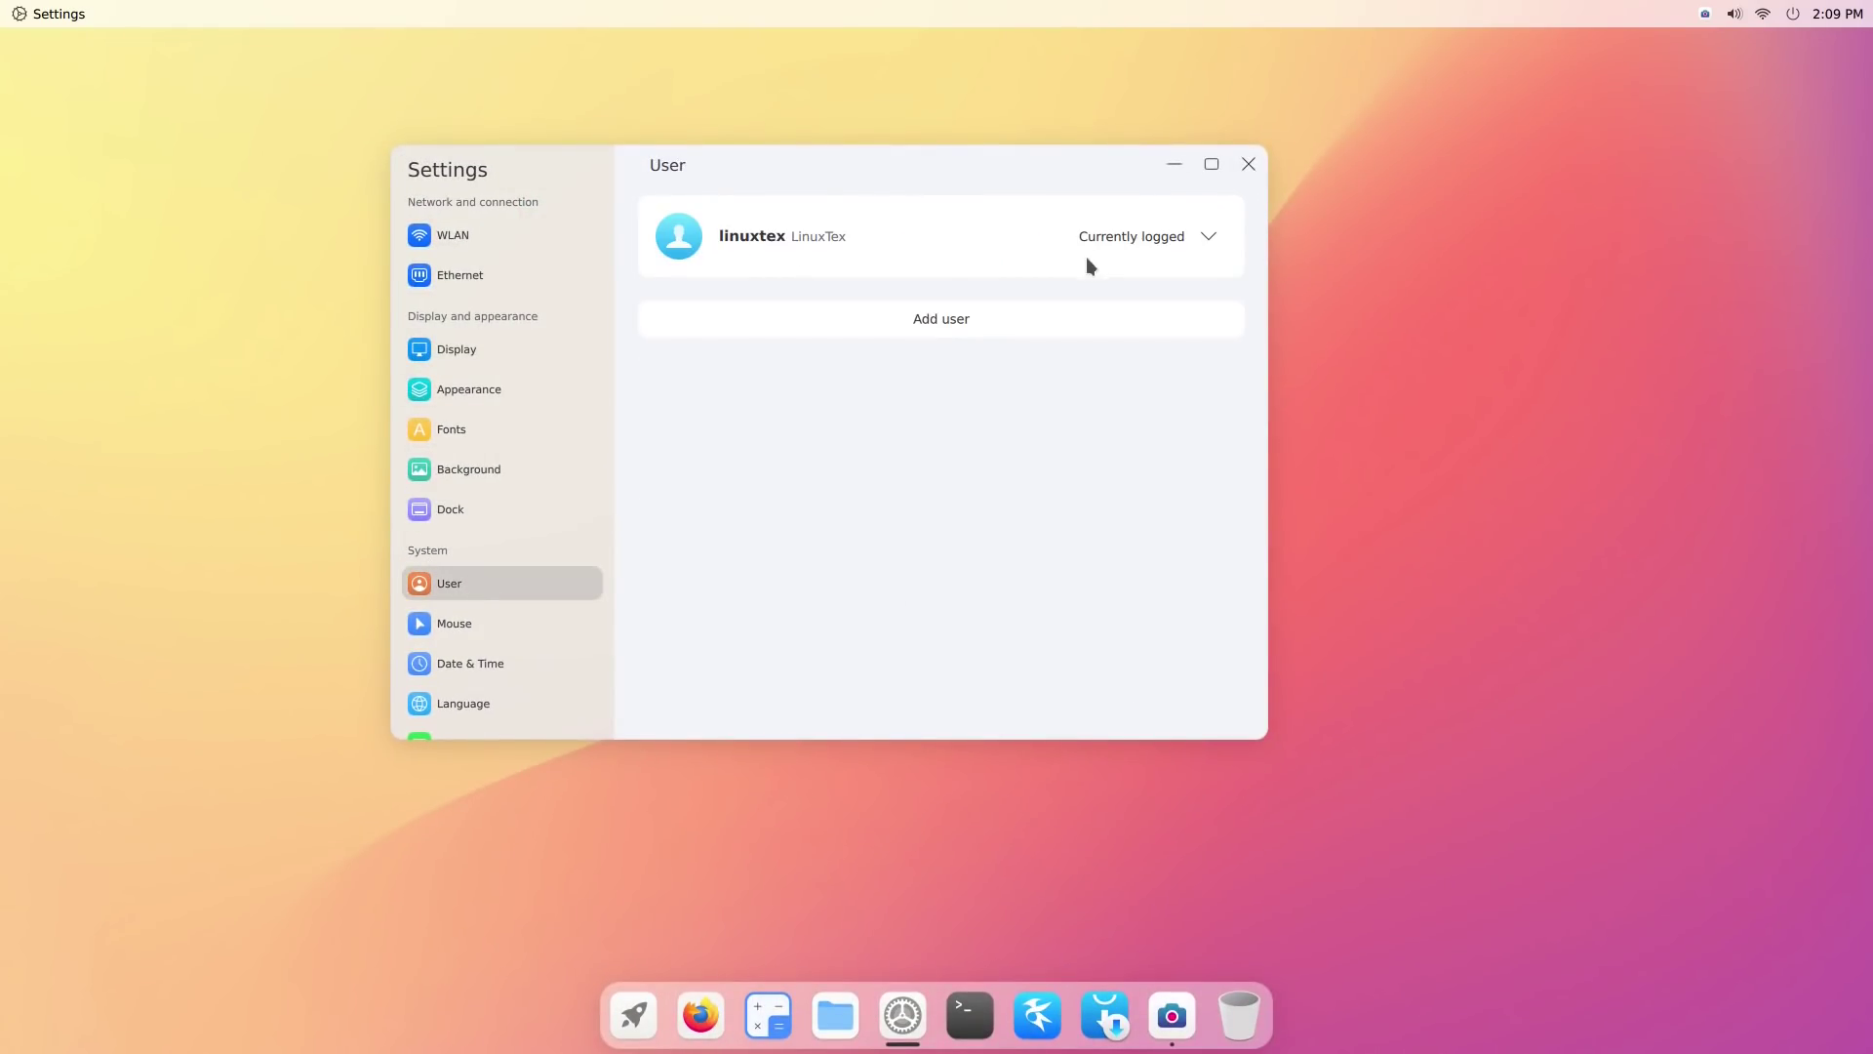
{"action": "scroll", "coordinate": [507, 478], "scroll_direction": "down", "scroll_amount": 2}
{"action": "left_click", "coordinate": [508, 502]}
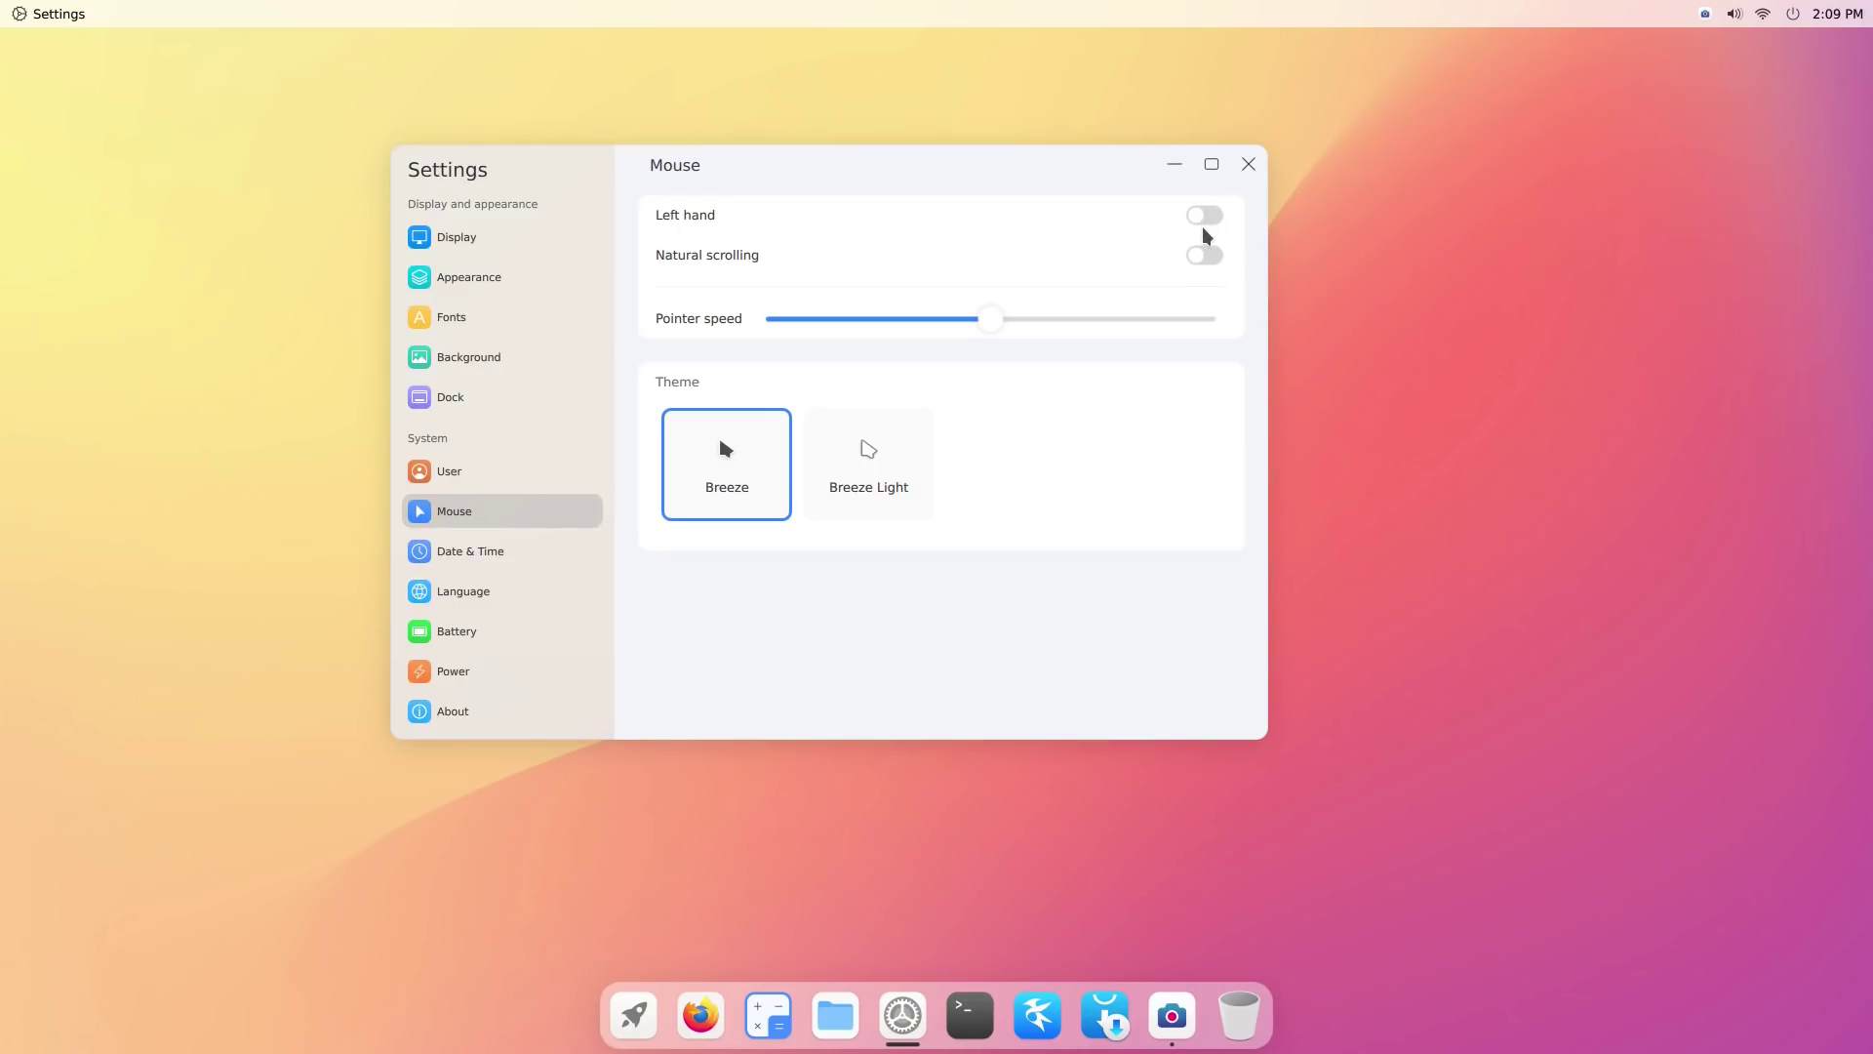
{"action": "left_click", "coordinate": [527, 555]}
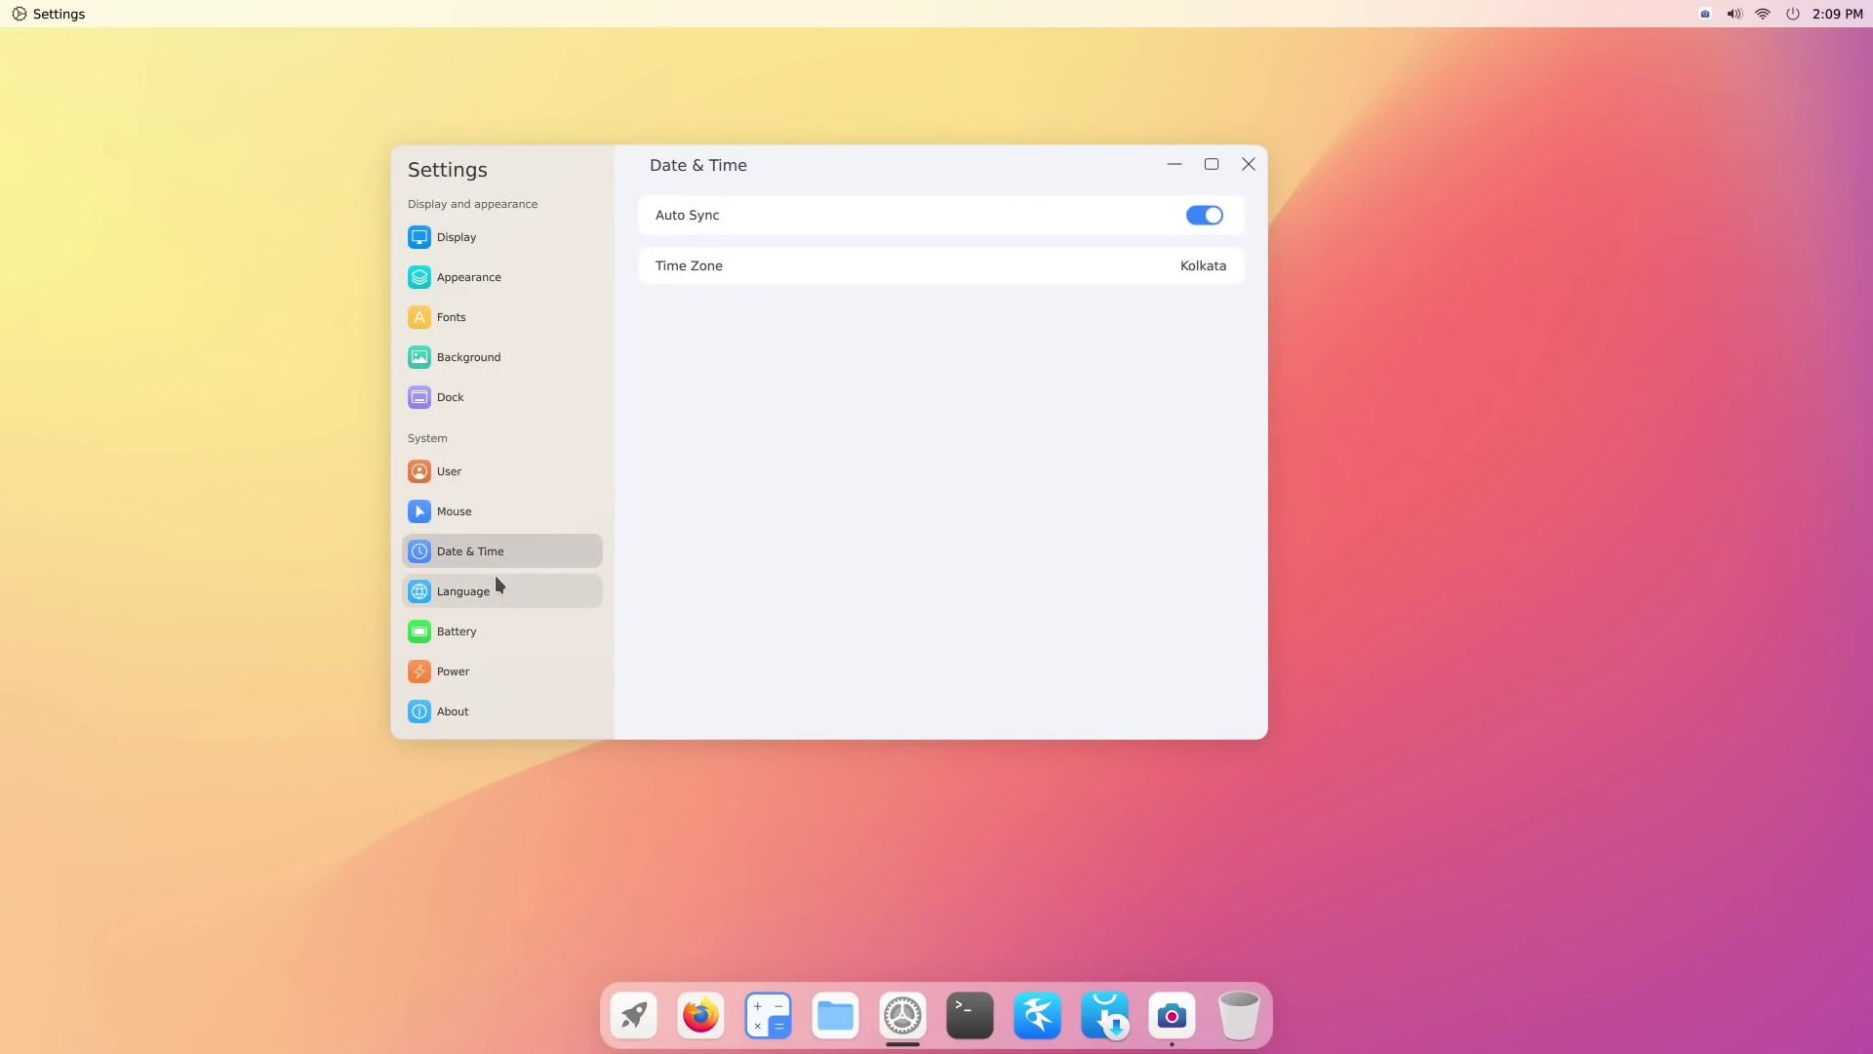
{"action": "left_click", "coordinate": [496, 580]}
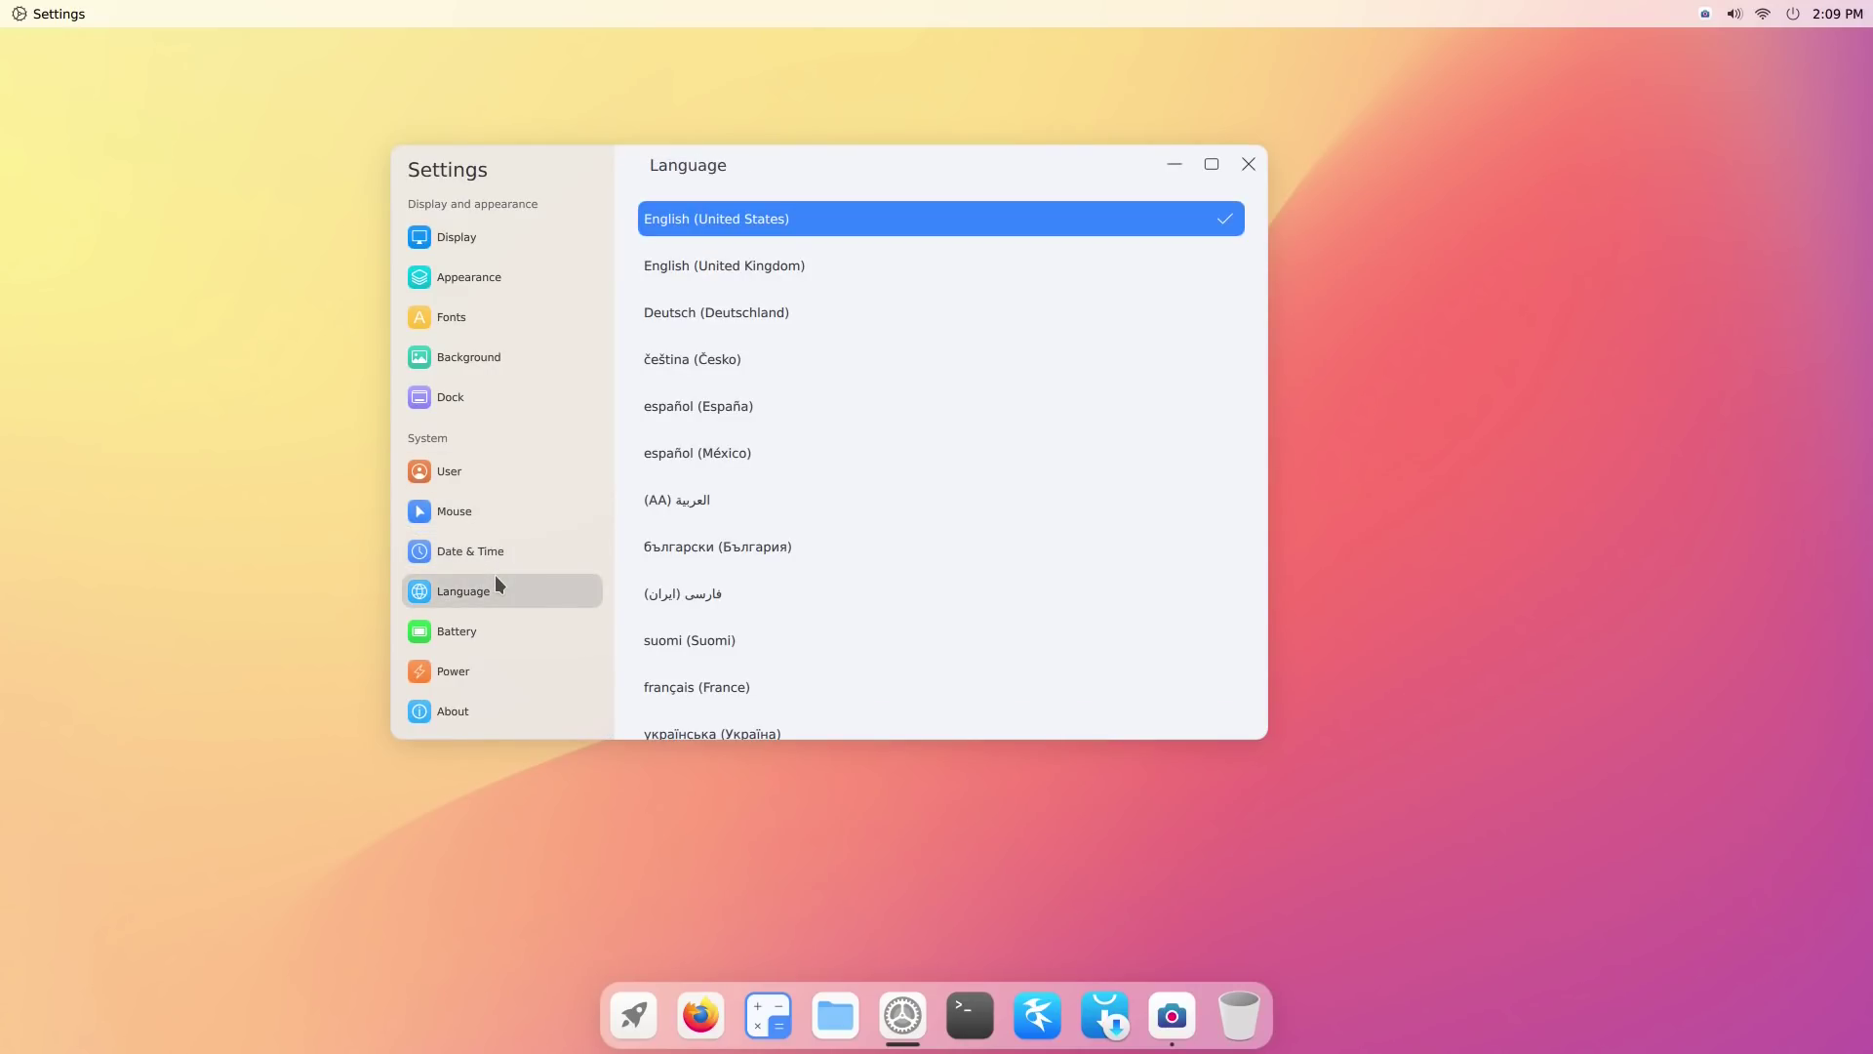
{"action": "left_click", "coordinate": [509, 636]}
{"action": "left_click", "coordinate": [491, 685]}
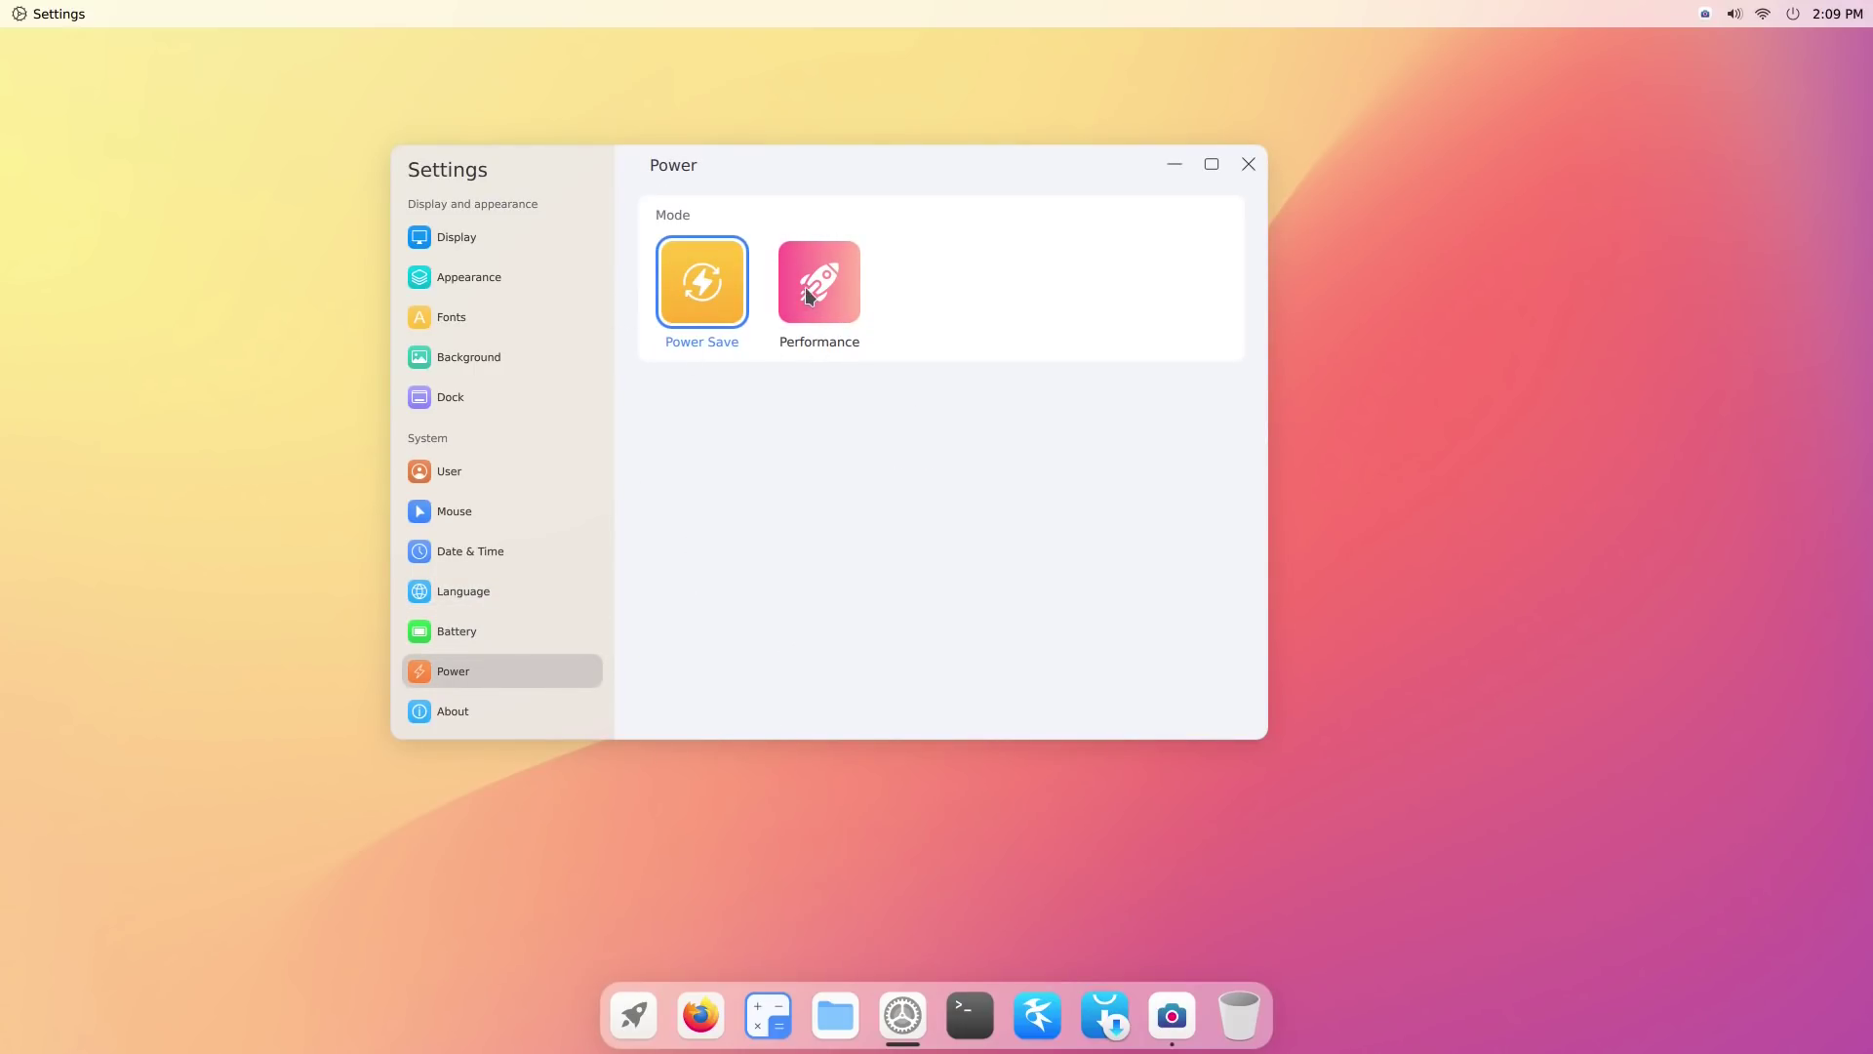
{"action": "left_click", "coordinate": [468, 706]}
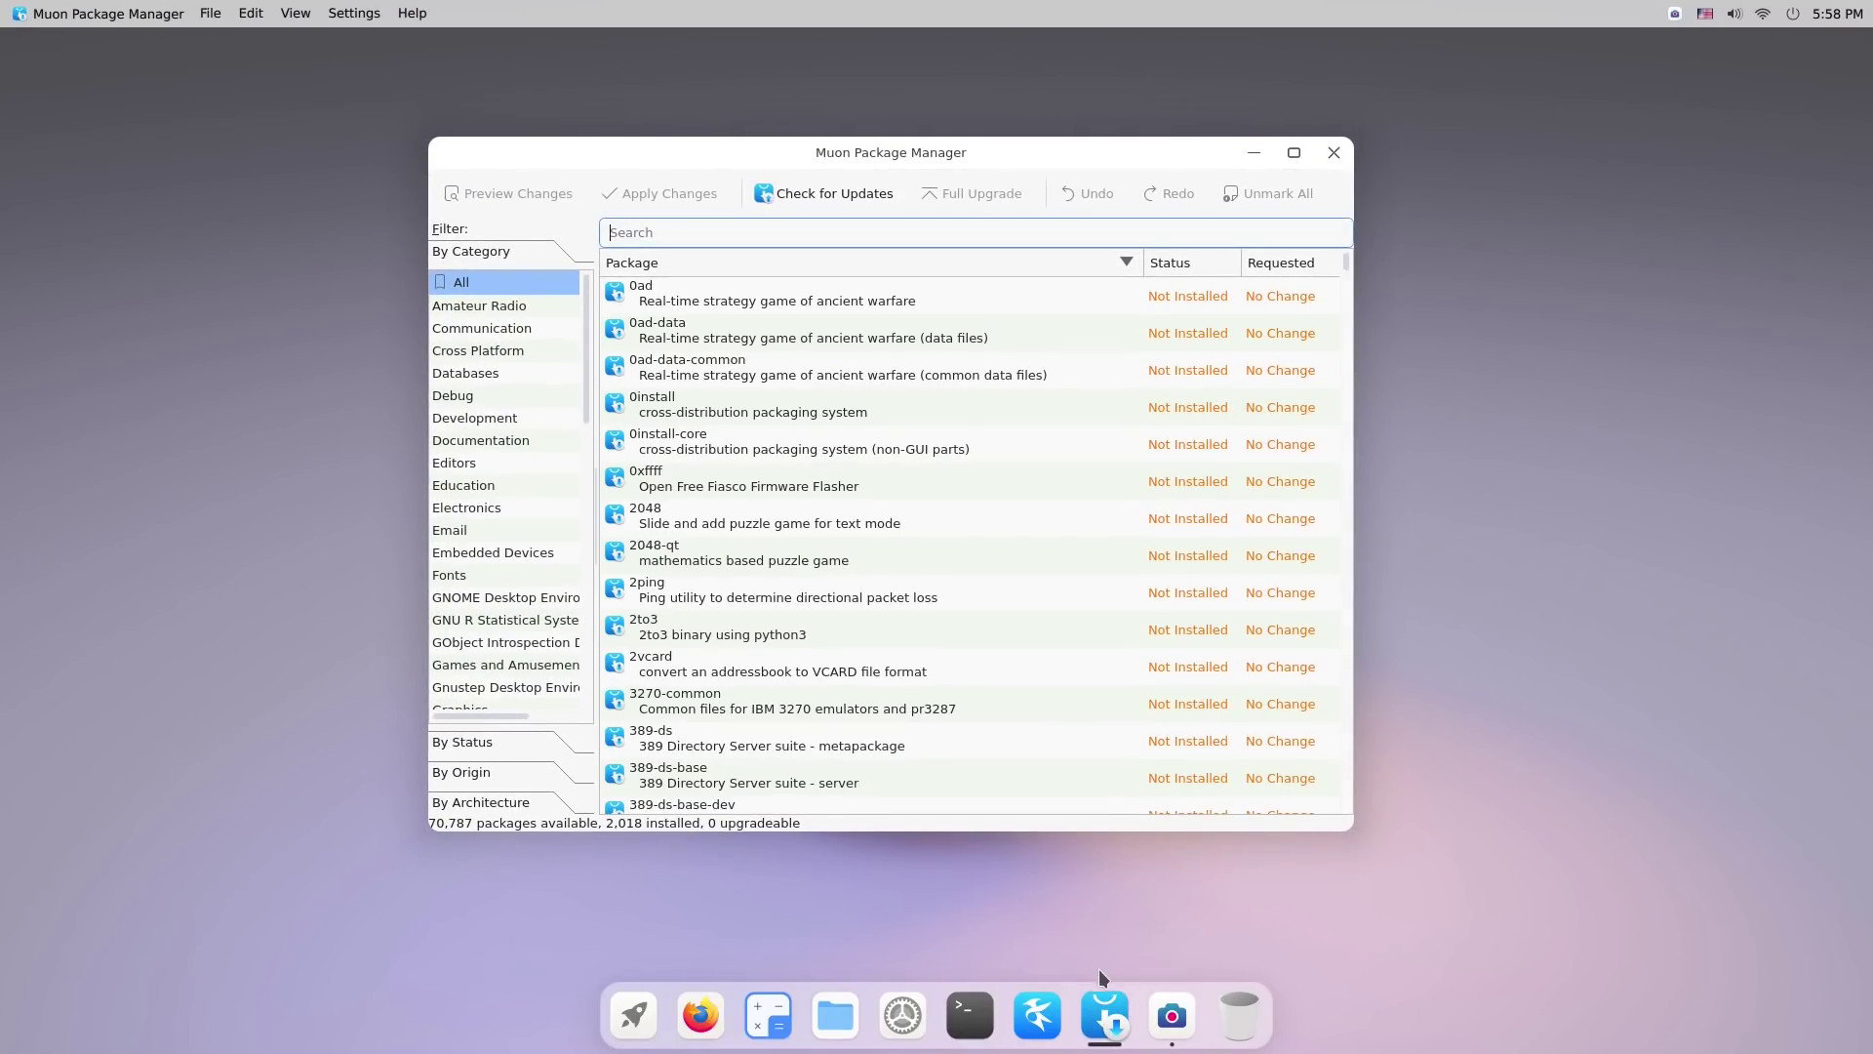
- Filter the package list by Amateur Radio, Communication and Development categories
{"action": "left_click_drag", "start_coordinate": [835, 152], "coordinate": [744, 100]}
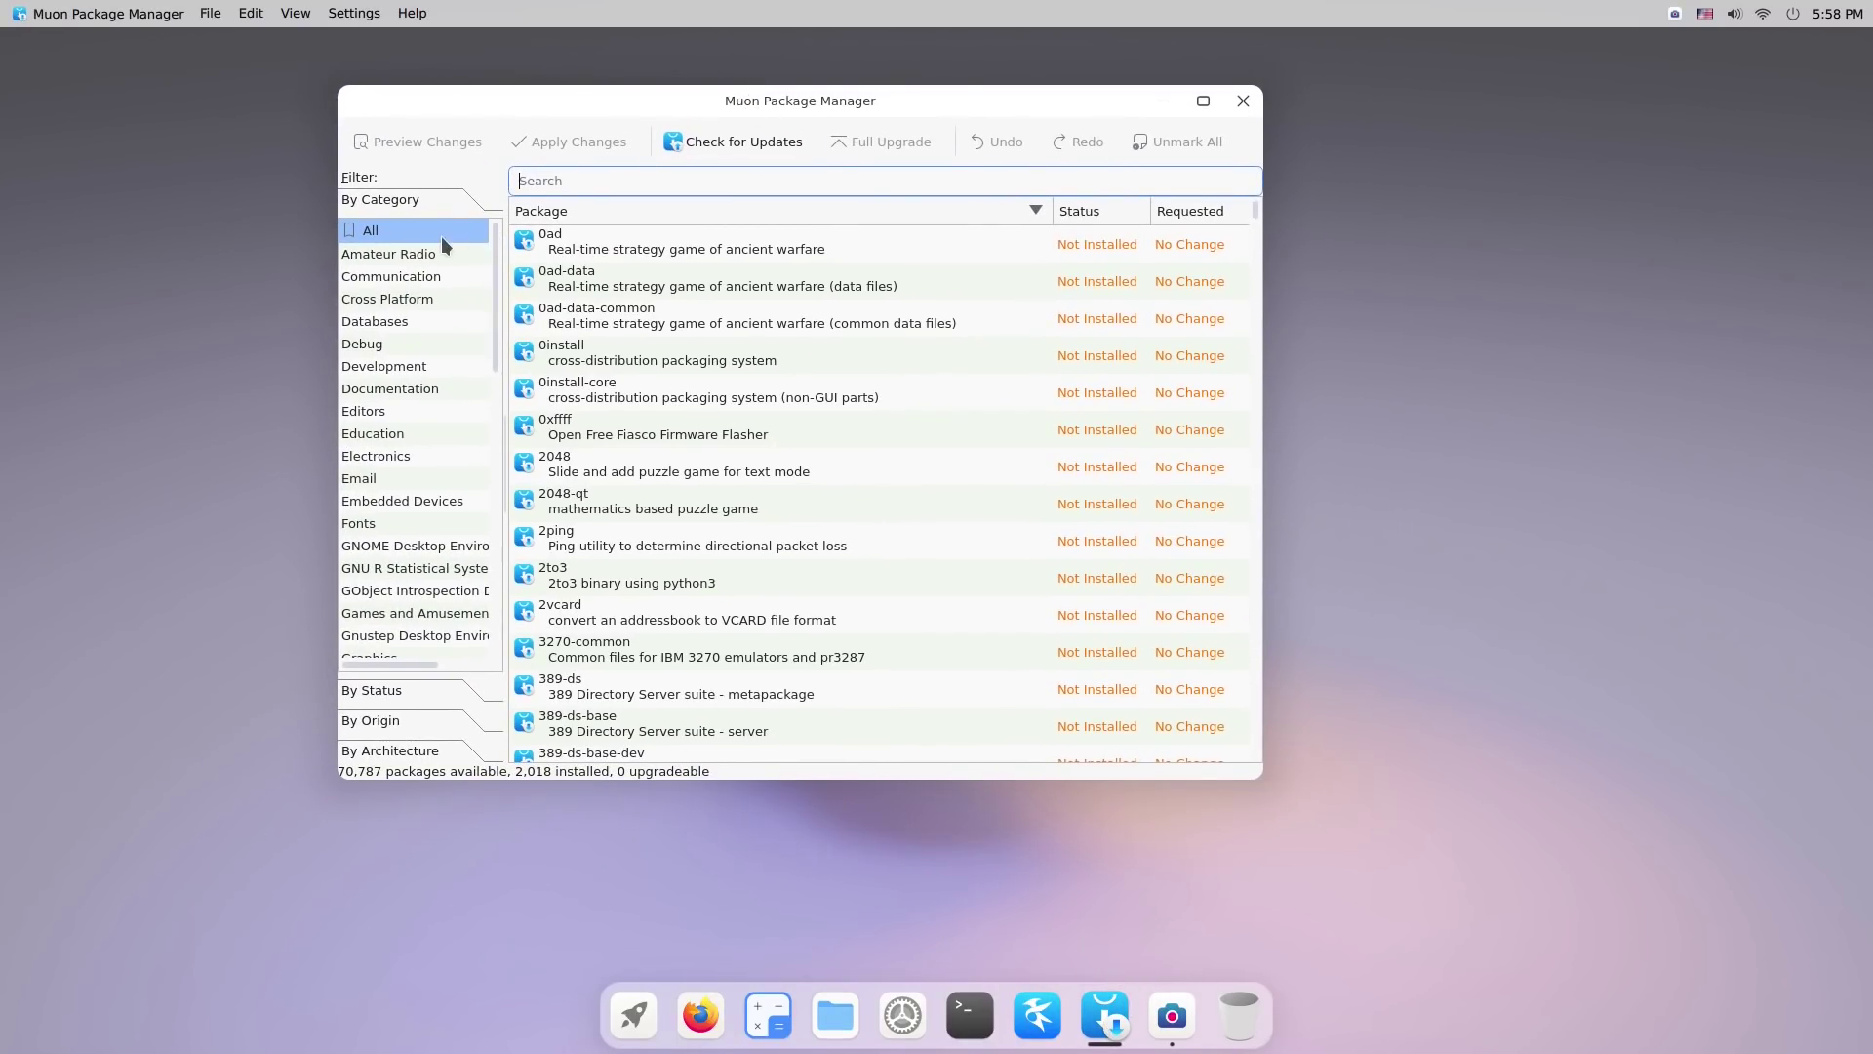
{"action": "left_click", "coordinate": [389, 255]}
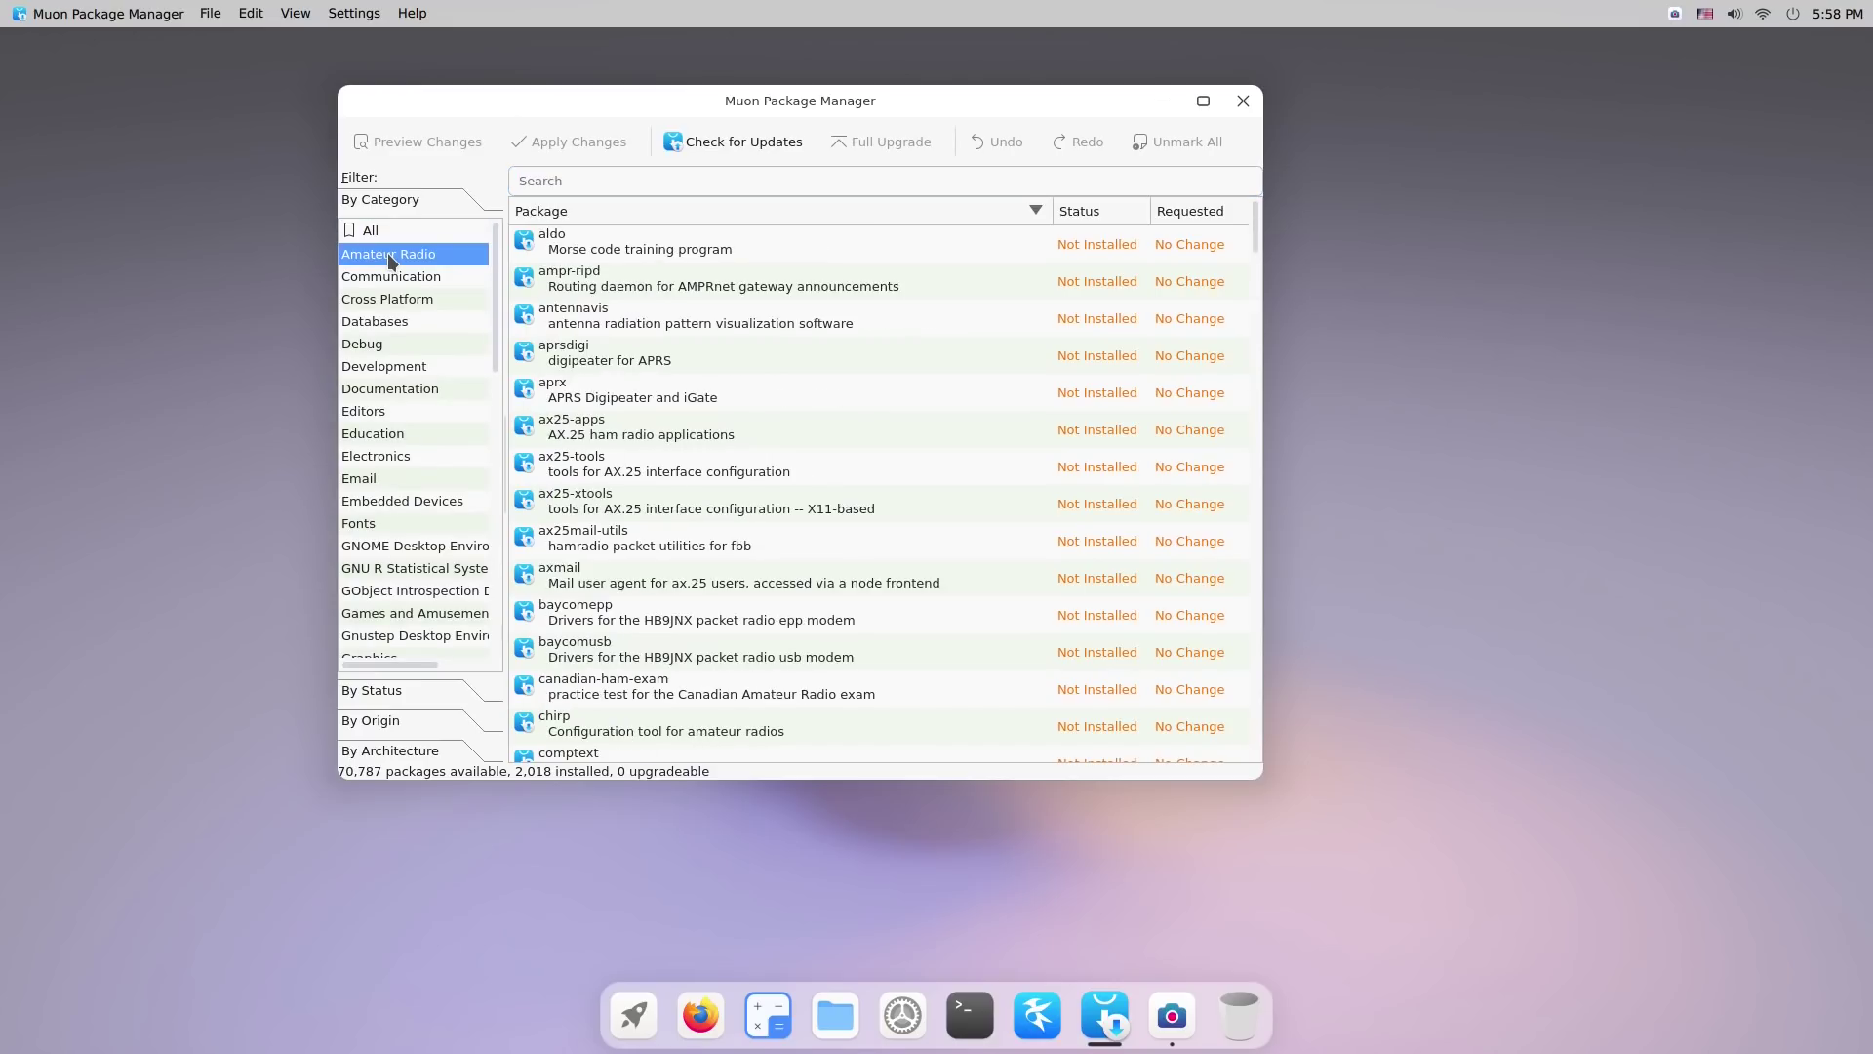
{"action": "left_click", "coordinate": [399, 280]}
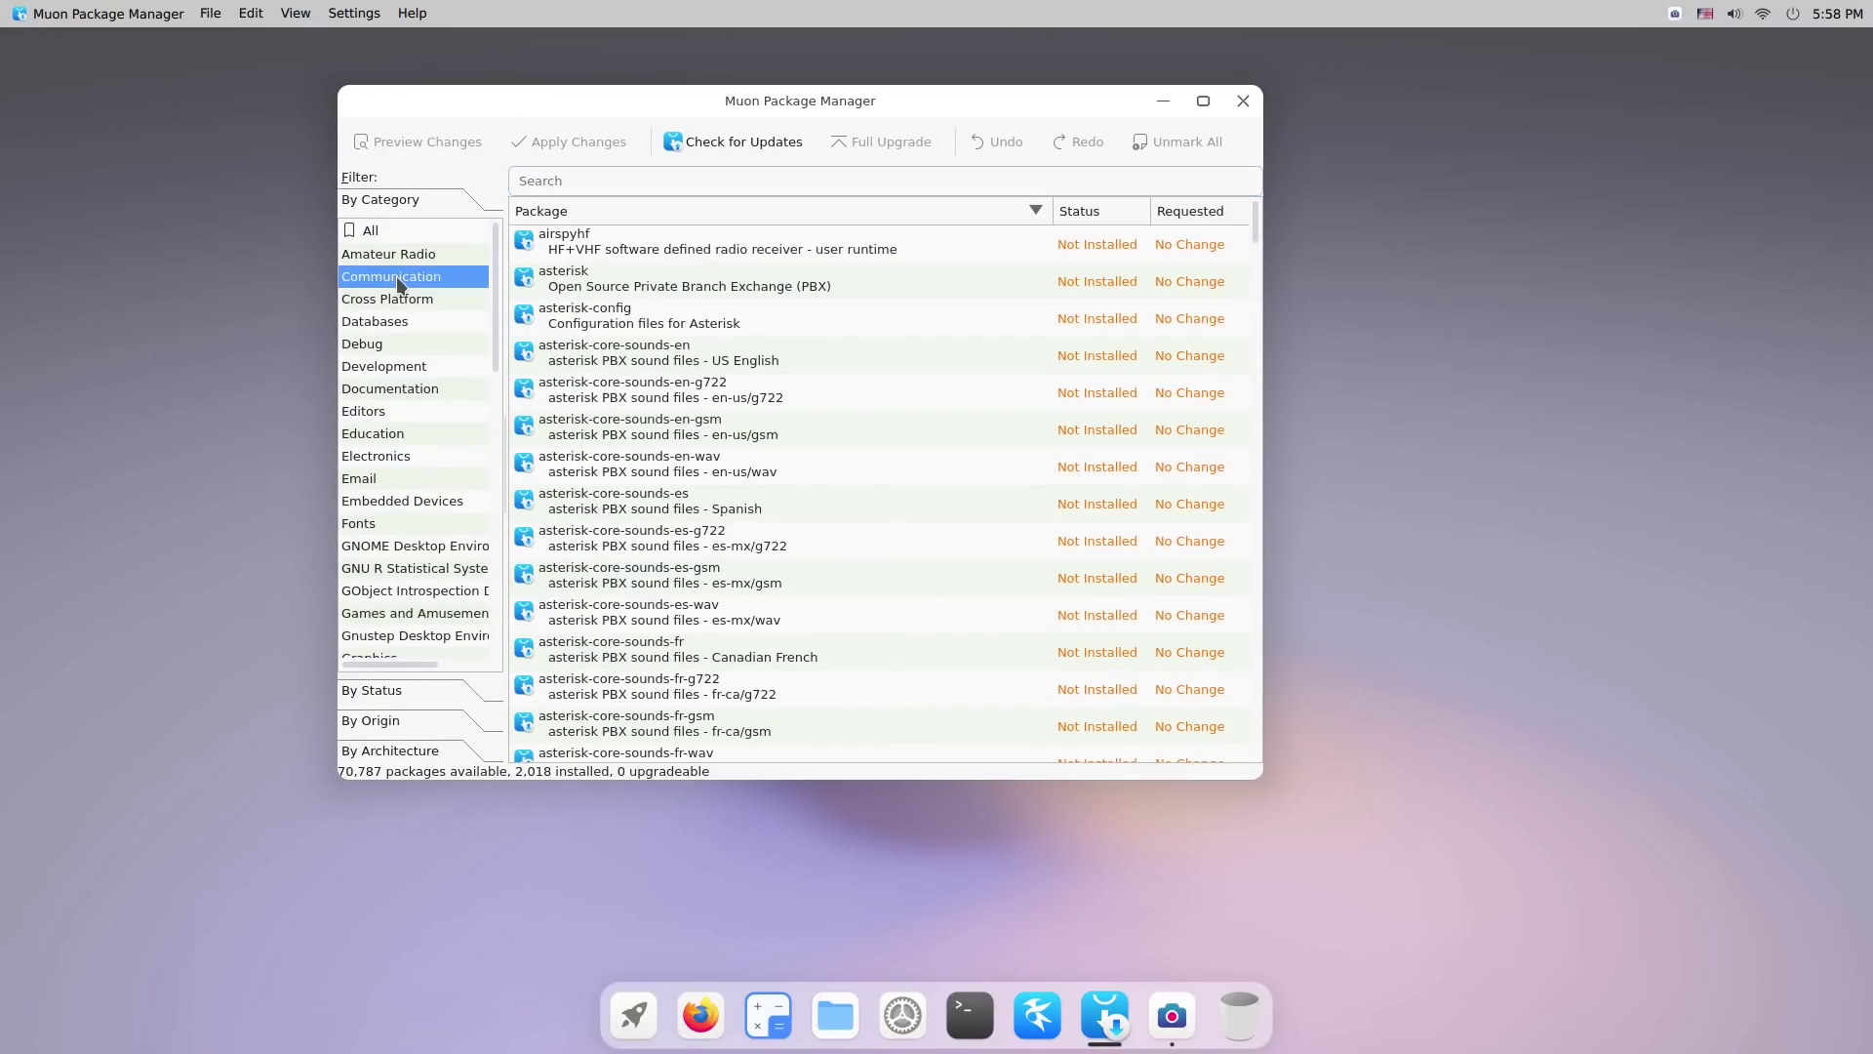
{"action": "left_click", "coordinate": [400, 369]}
{"action": "scroll", "coordinate": [794, 425], "scroll_direction": "down", "scroll_amount": 20}
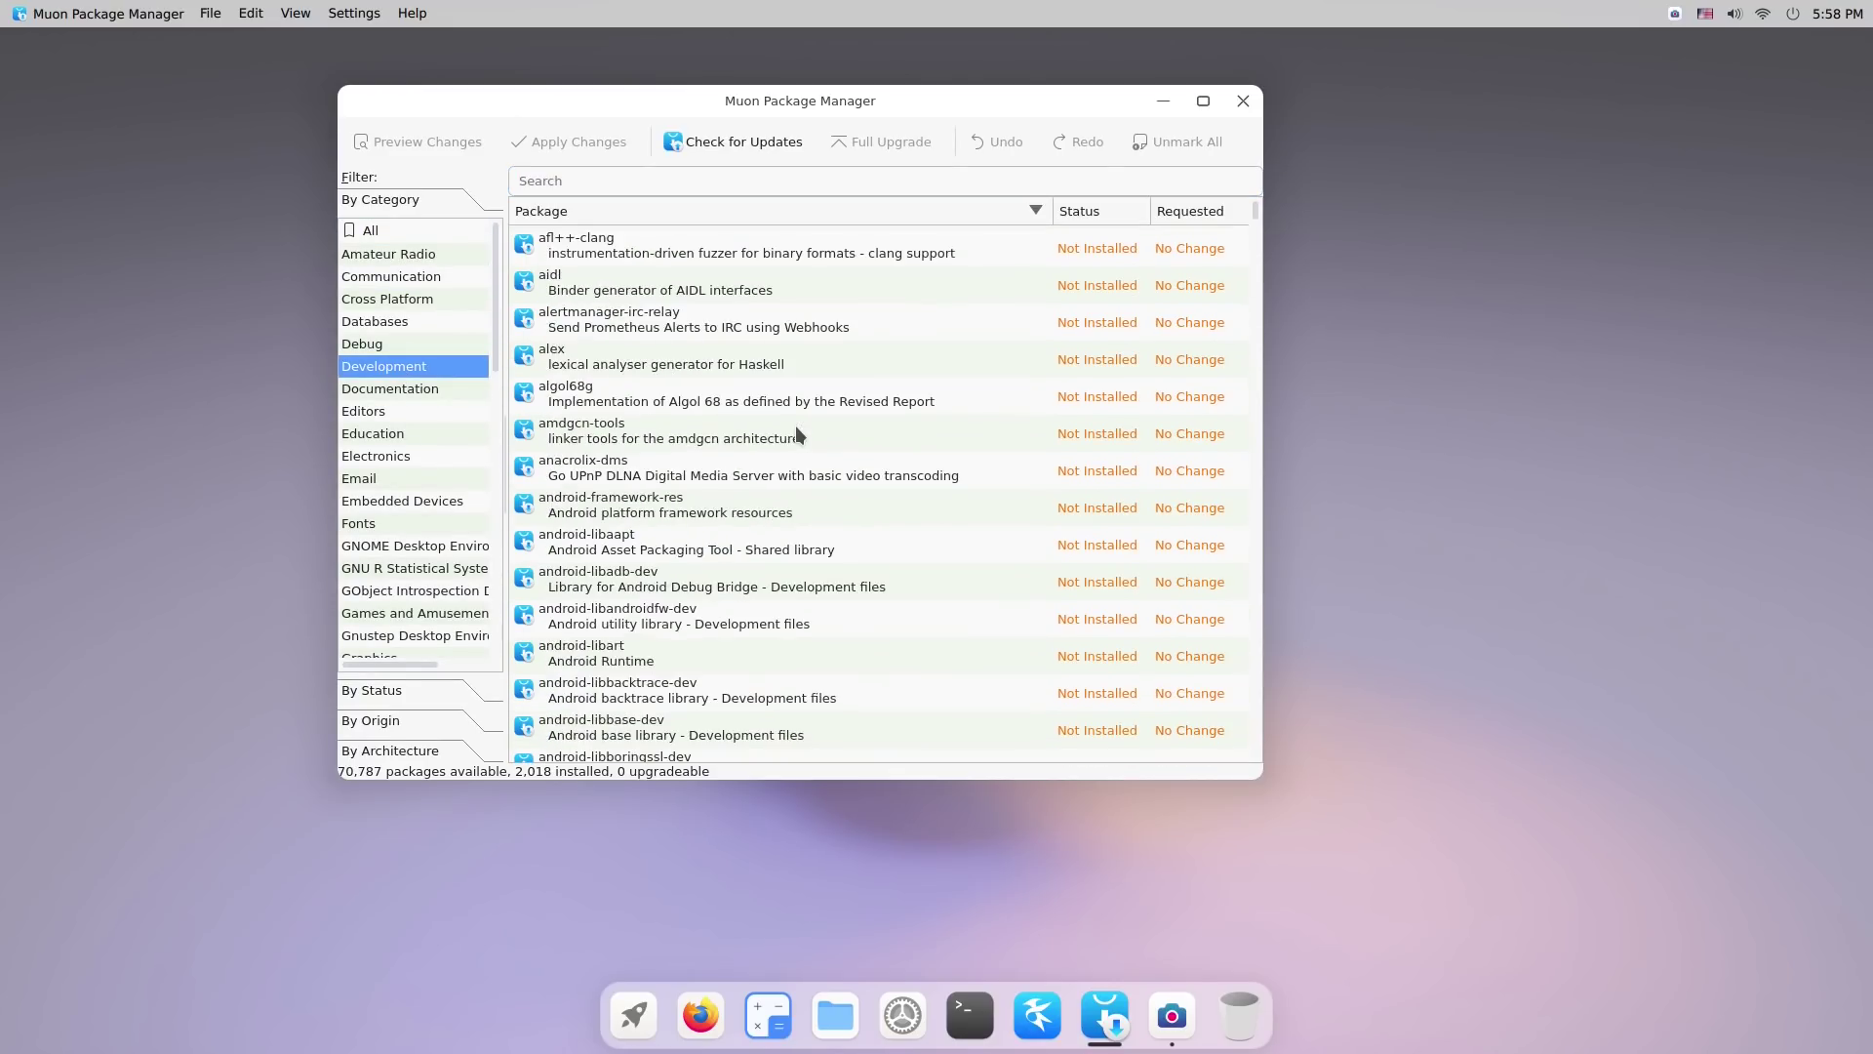
{"action": "scroll", "coordinate": [796, 431], "scroll_direction": "up", "scroll_amount": 3}
- Read descriptions of amdgcn-tools, algol68g, alex, anorack and binutils-mips64-linux-gnuabin32
{"action": "left_click", "coordinate": [796, 431]}
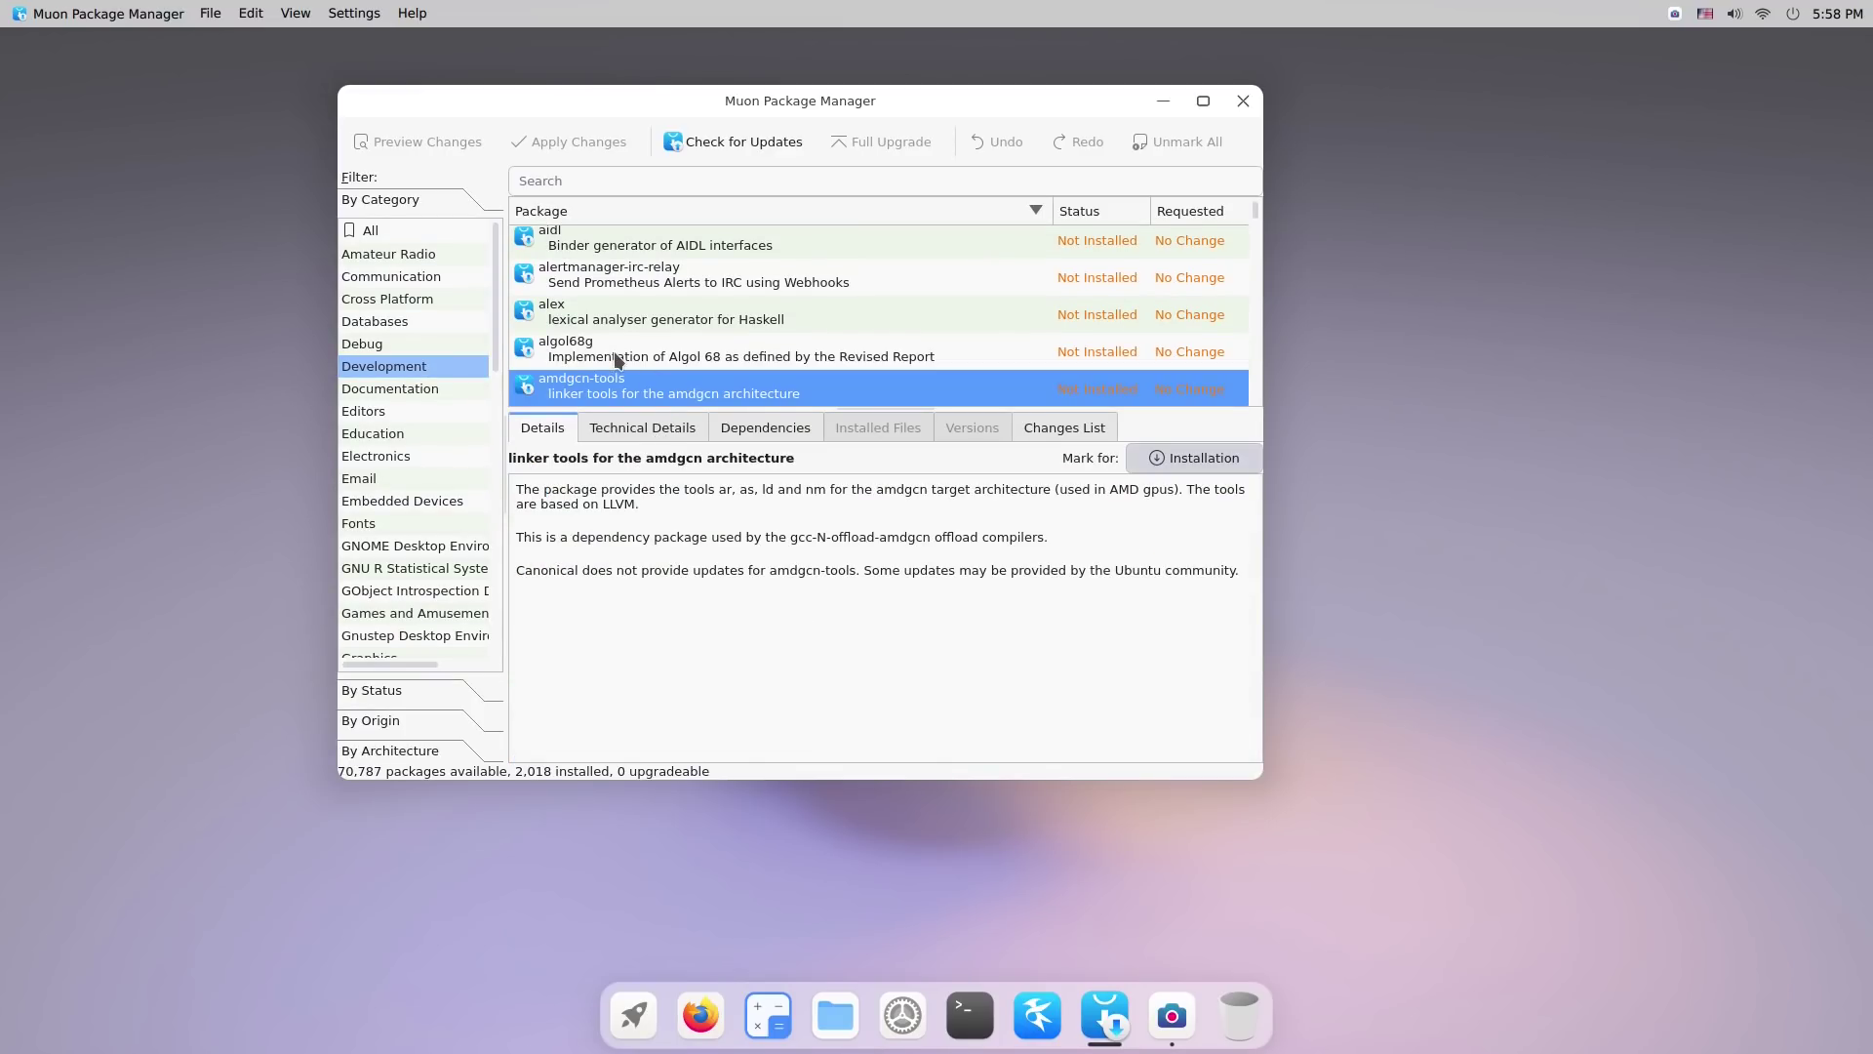
{"action": "left_click", "coordinate": [628, 356]}
{"action": "left_click", "coordinate": [620, 325]}
{"action": "scroll", "coordinate": [635, 327], "scroll_direction": "down", "scroll_amount": 3}
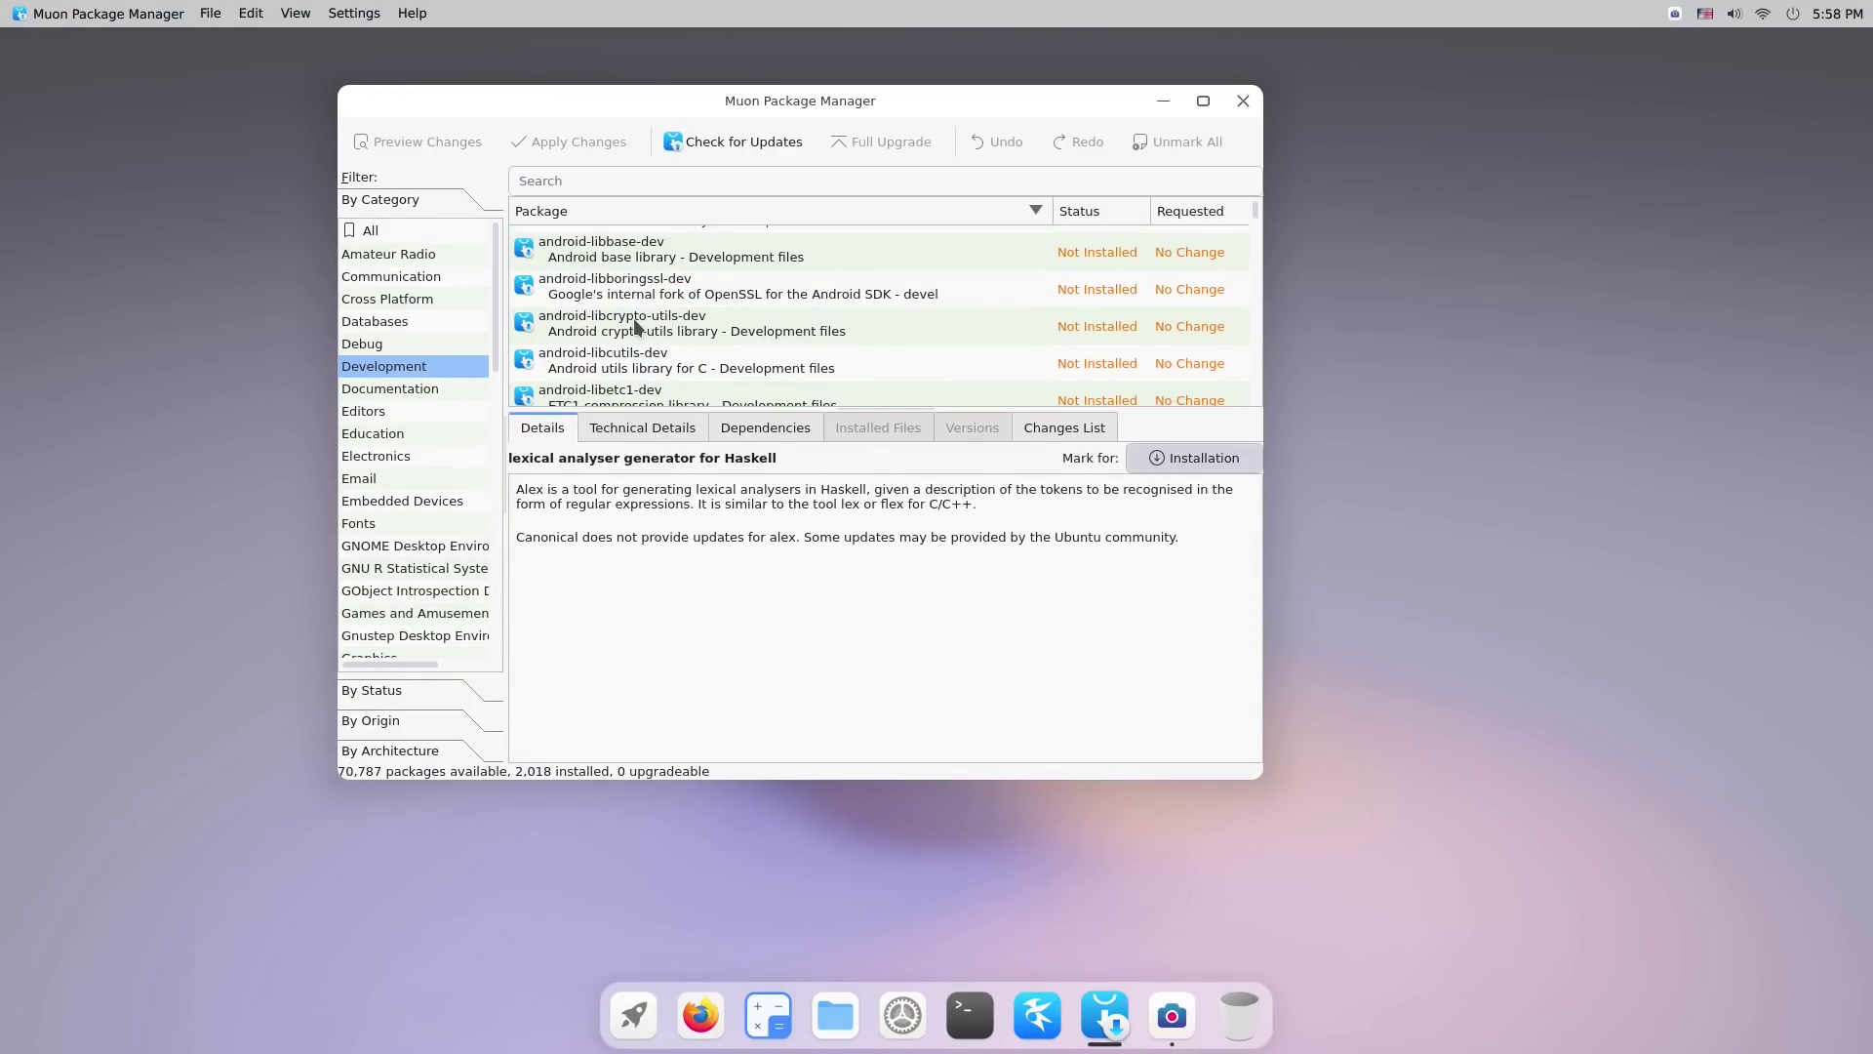
{"action": "scroll", "coordinate": [712, 336], "scroll_direction": "down", "scroll_amount": 5}
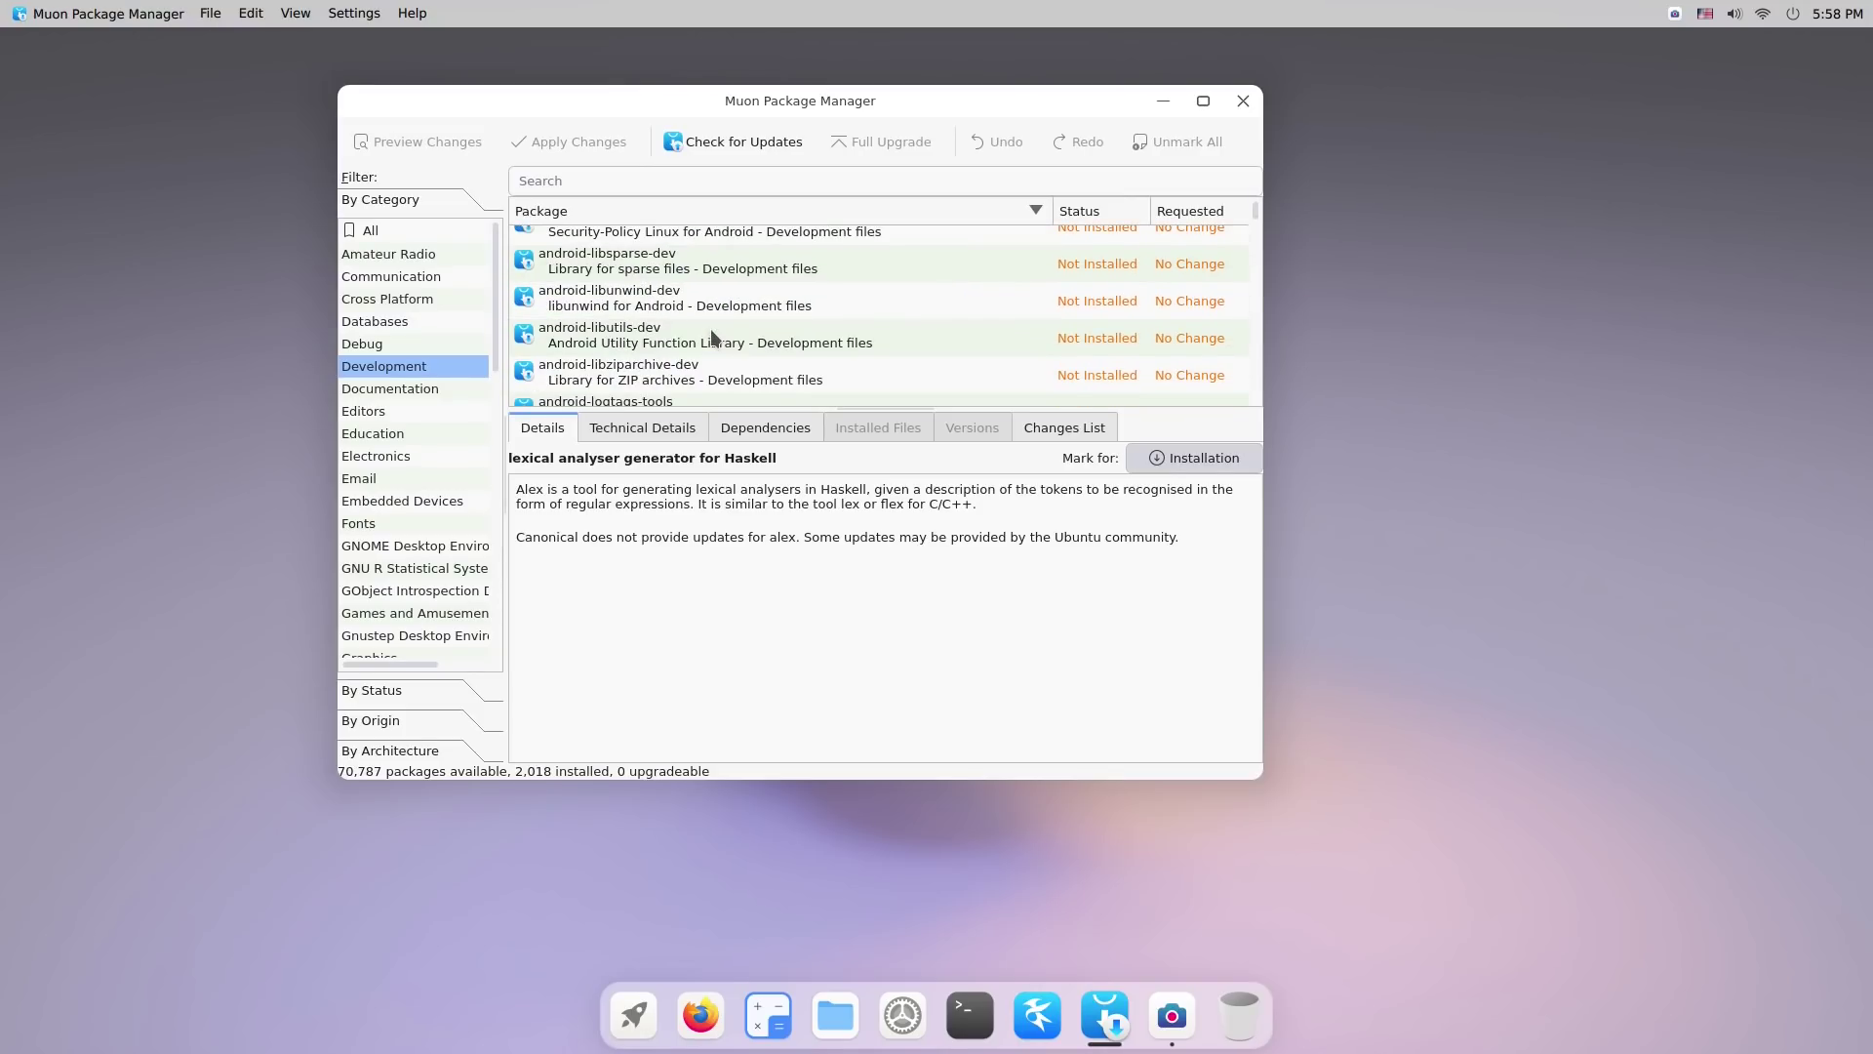
{"action": "left_click", "coordinate": [616, 384]}
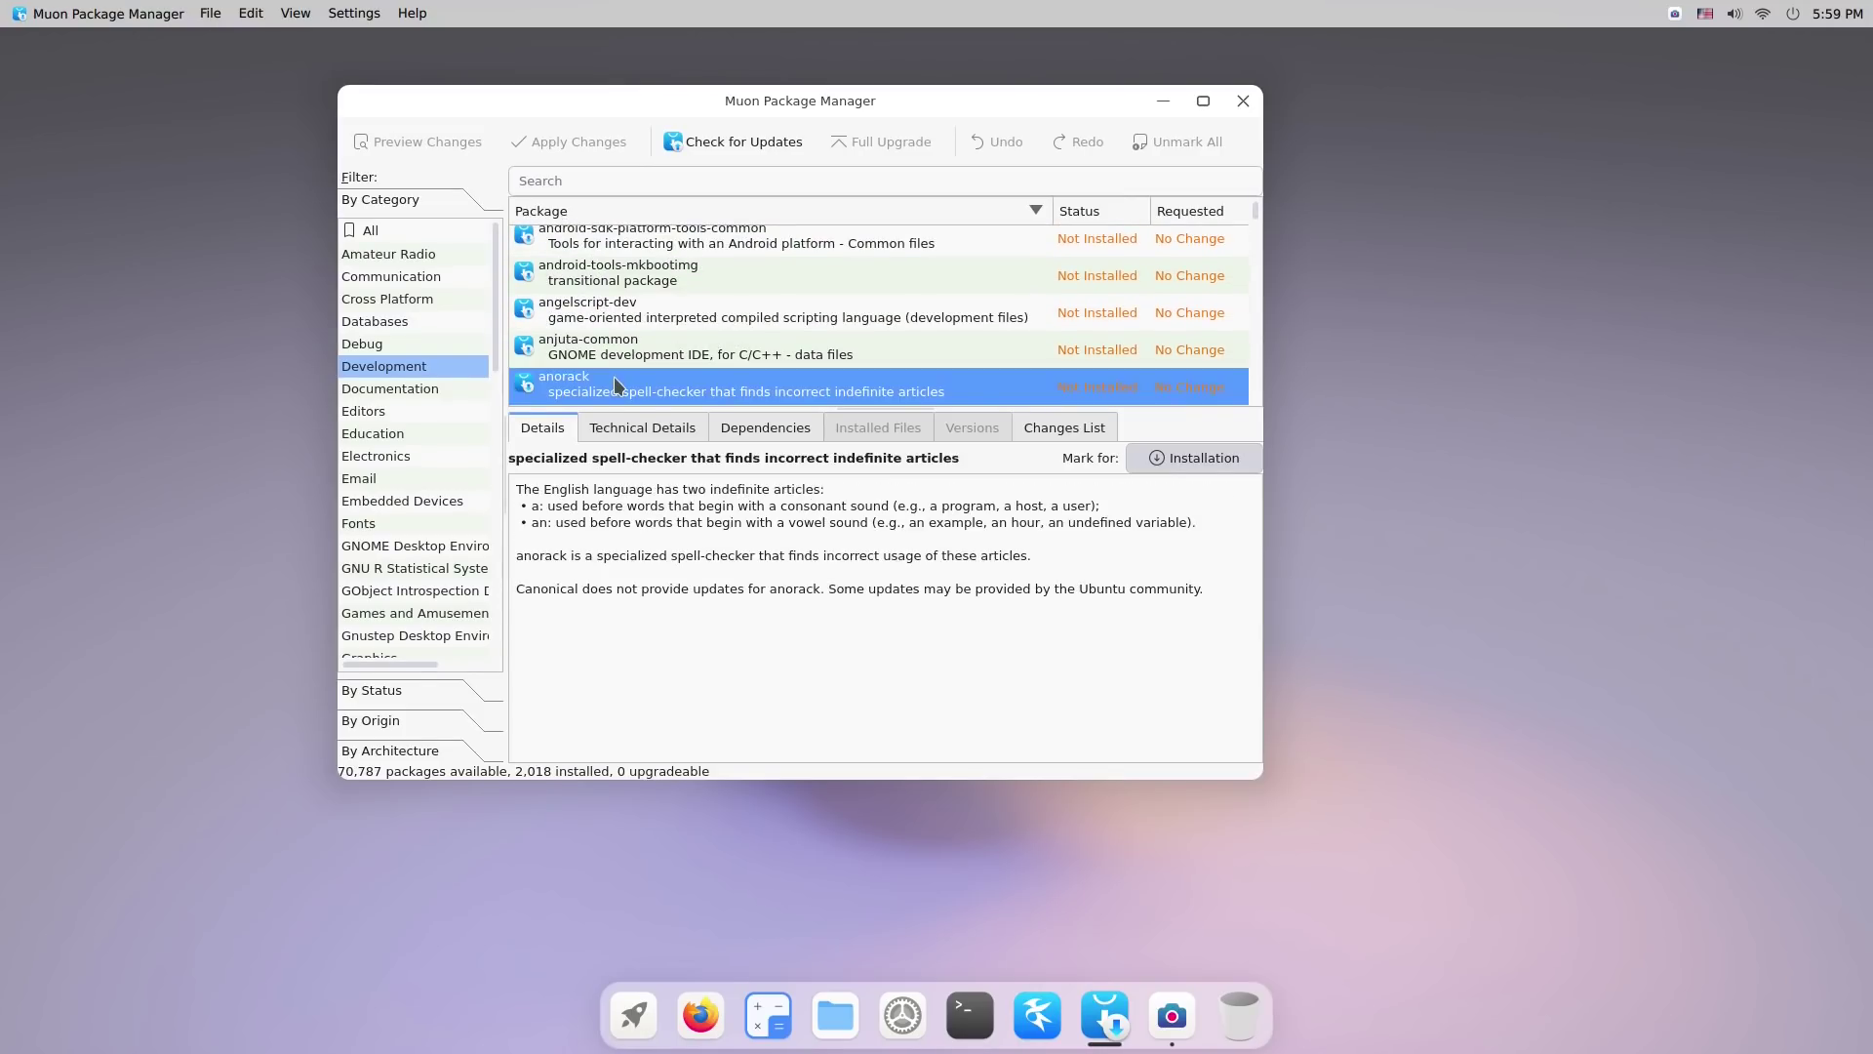
{"action": "scroll", "coordinate": [810, 248], "scroll_direction": "down", "scroll_amount": 3}
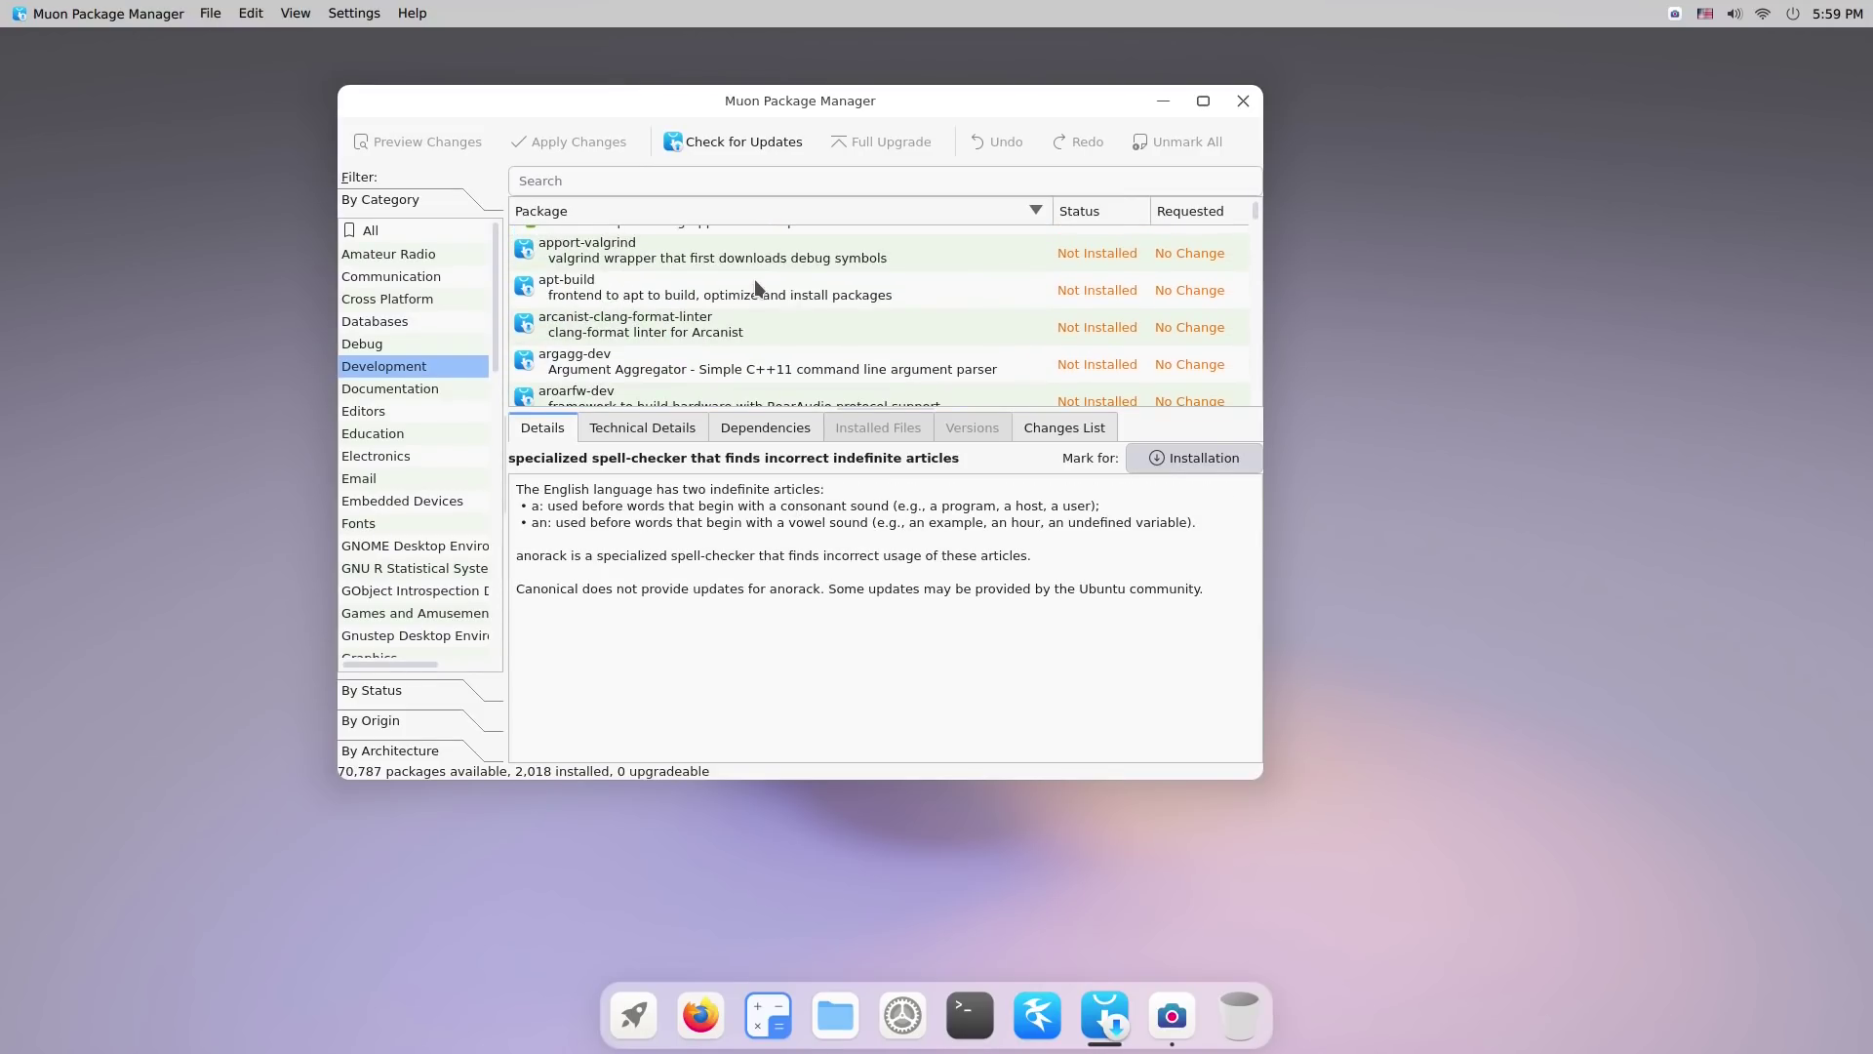
{"action": "scroll", "coordinate": [681, 353], "scroll_direction": "down", "scroll_amount": 15}
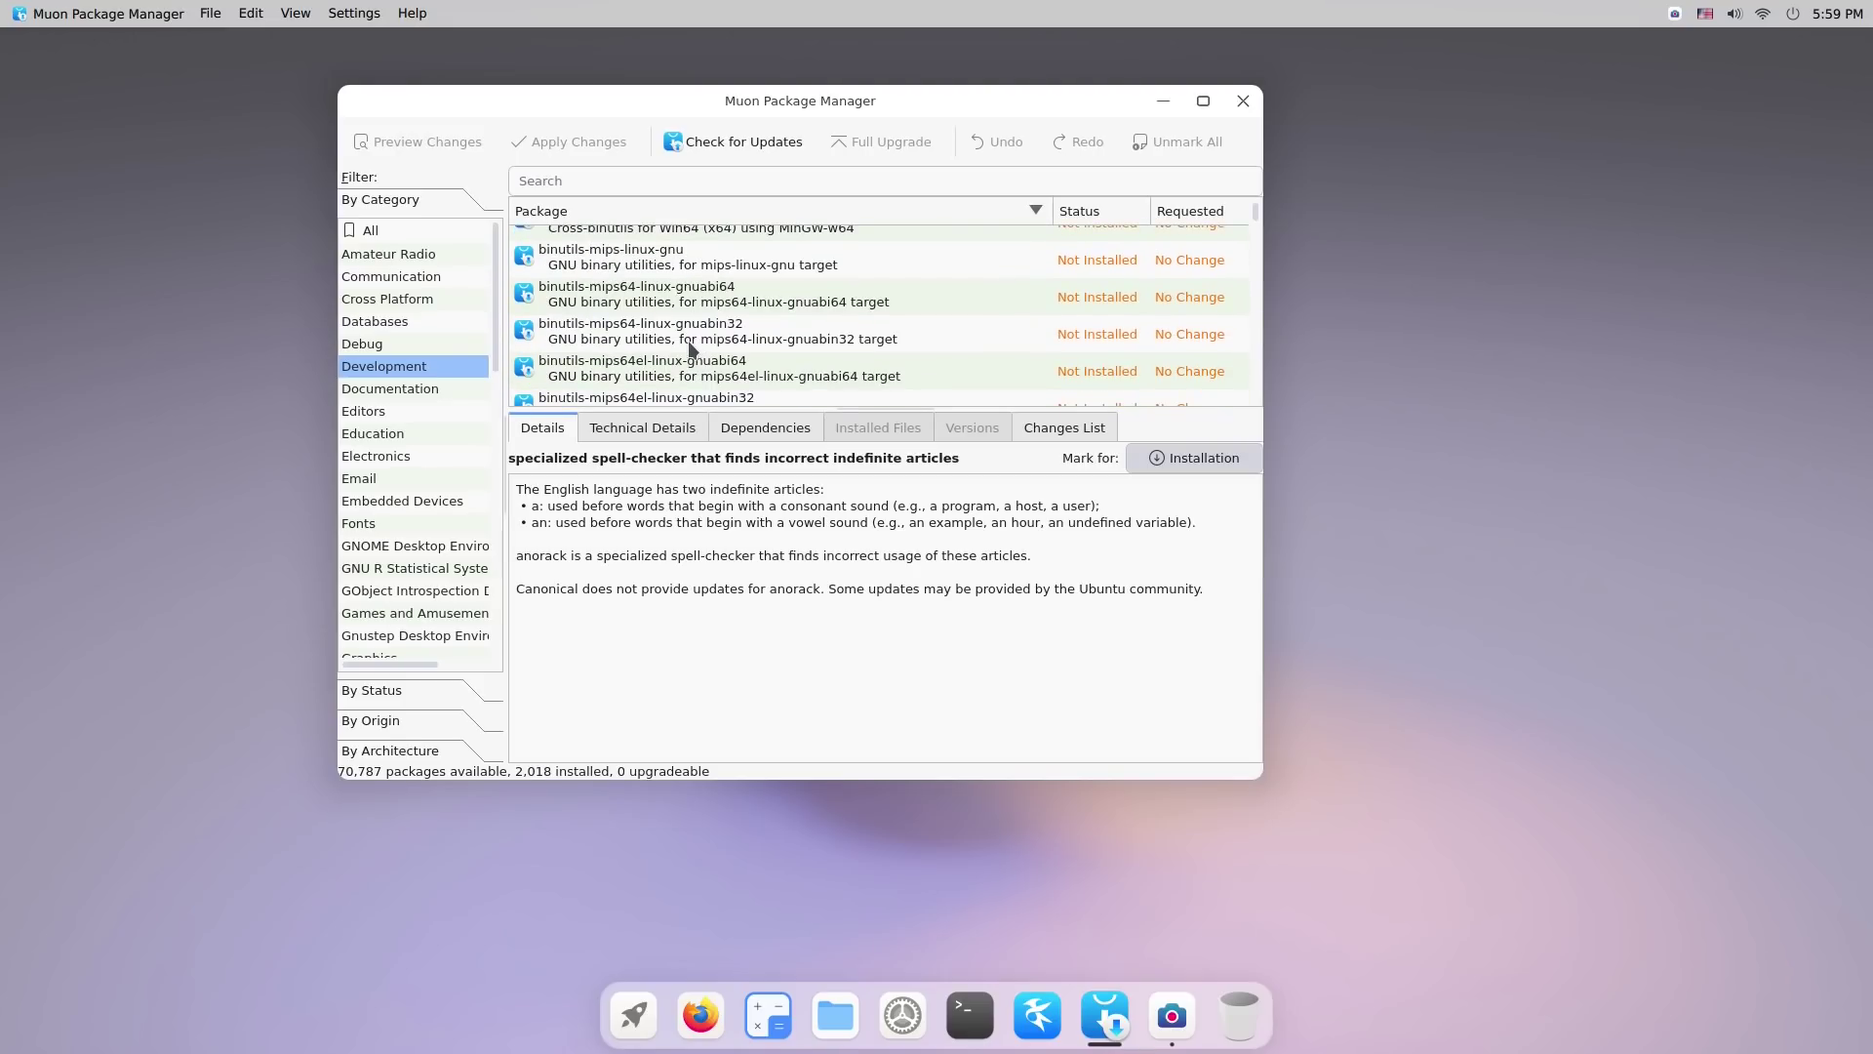
{"action": "left_click", "coordinate": [627, 336]}
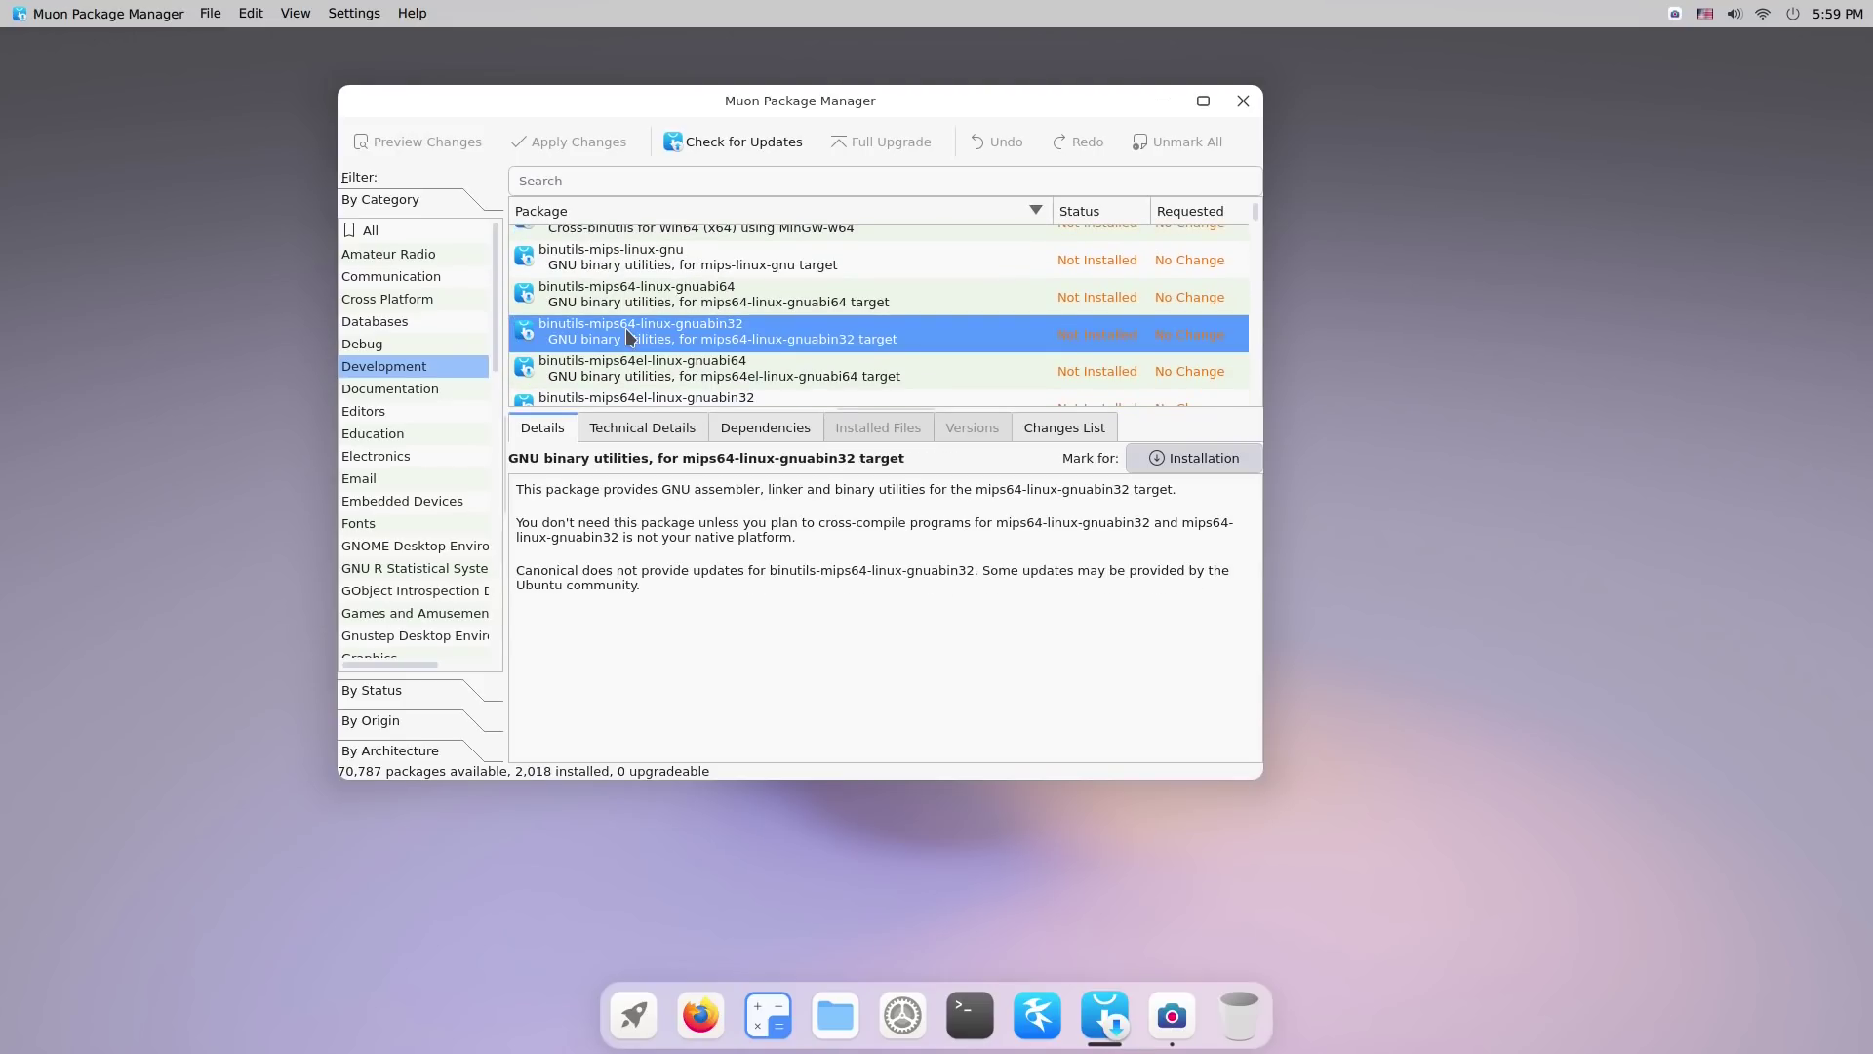
- Return to All packages, select 0ad and show its Technical Details
{"action": "left_click", "coordinate": [387, 236]}
{"action": "scroll", "coordinate": [1037, 333], "scroll_direction": "up", "scroll_amount": 4}
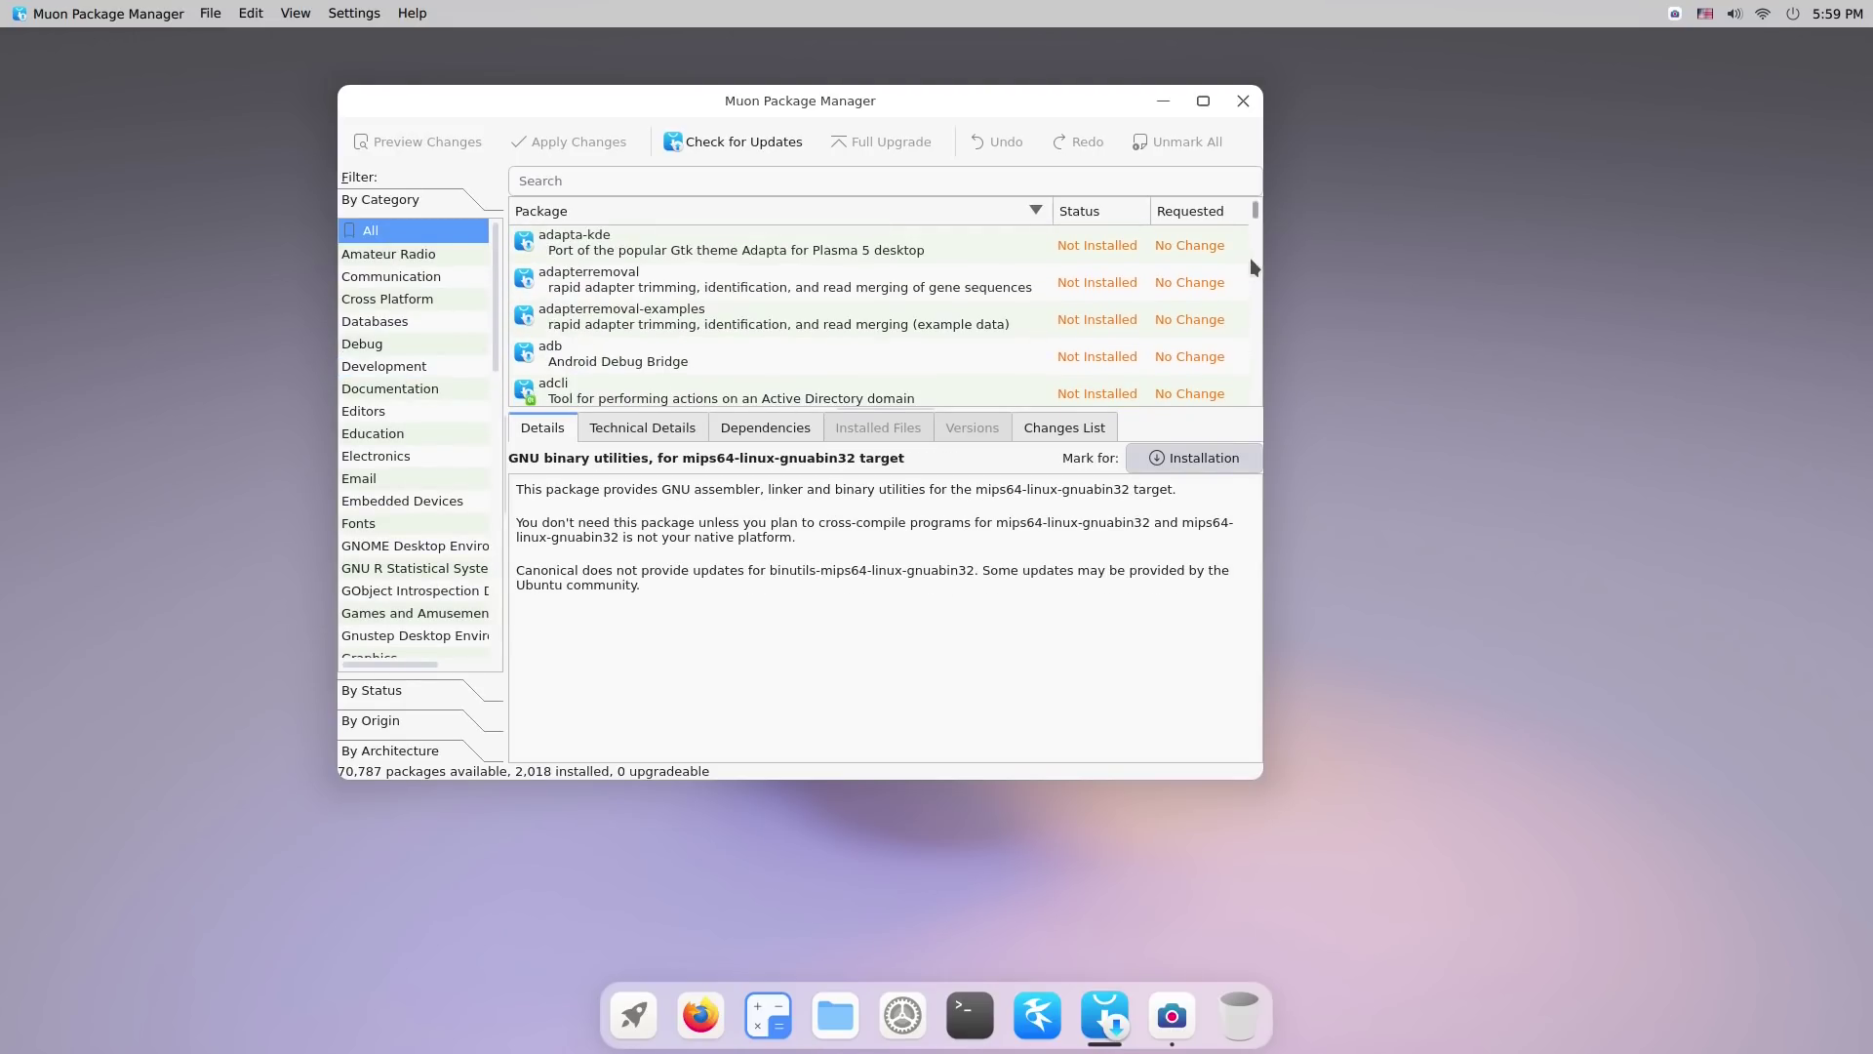
{"action": "left_click_drag", "start_coordinate": [1260, 219], "coordinate": [1266, 166]}
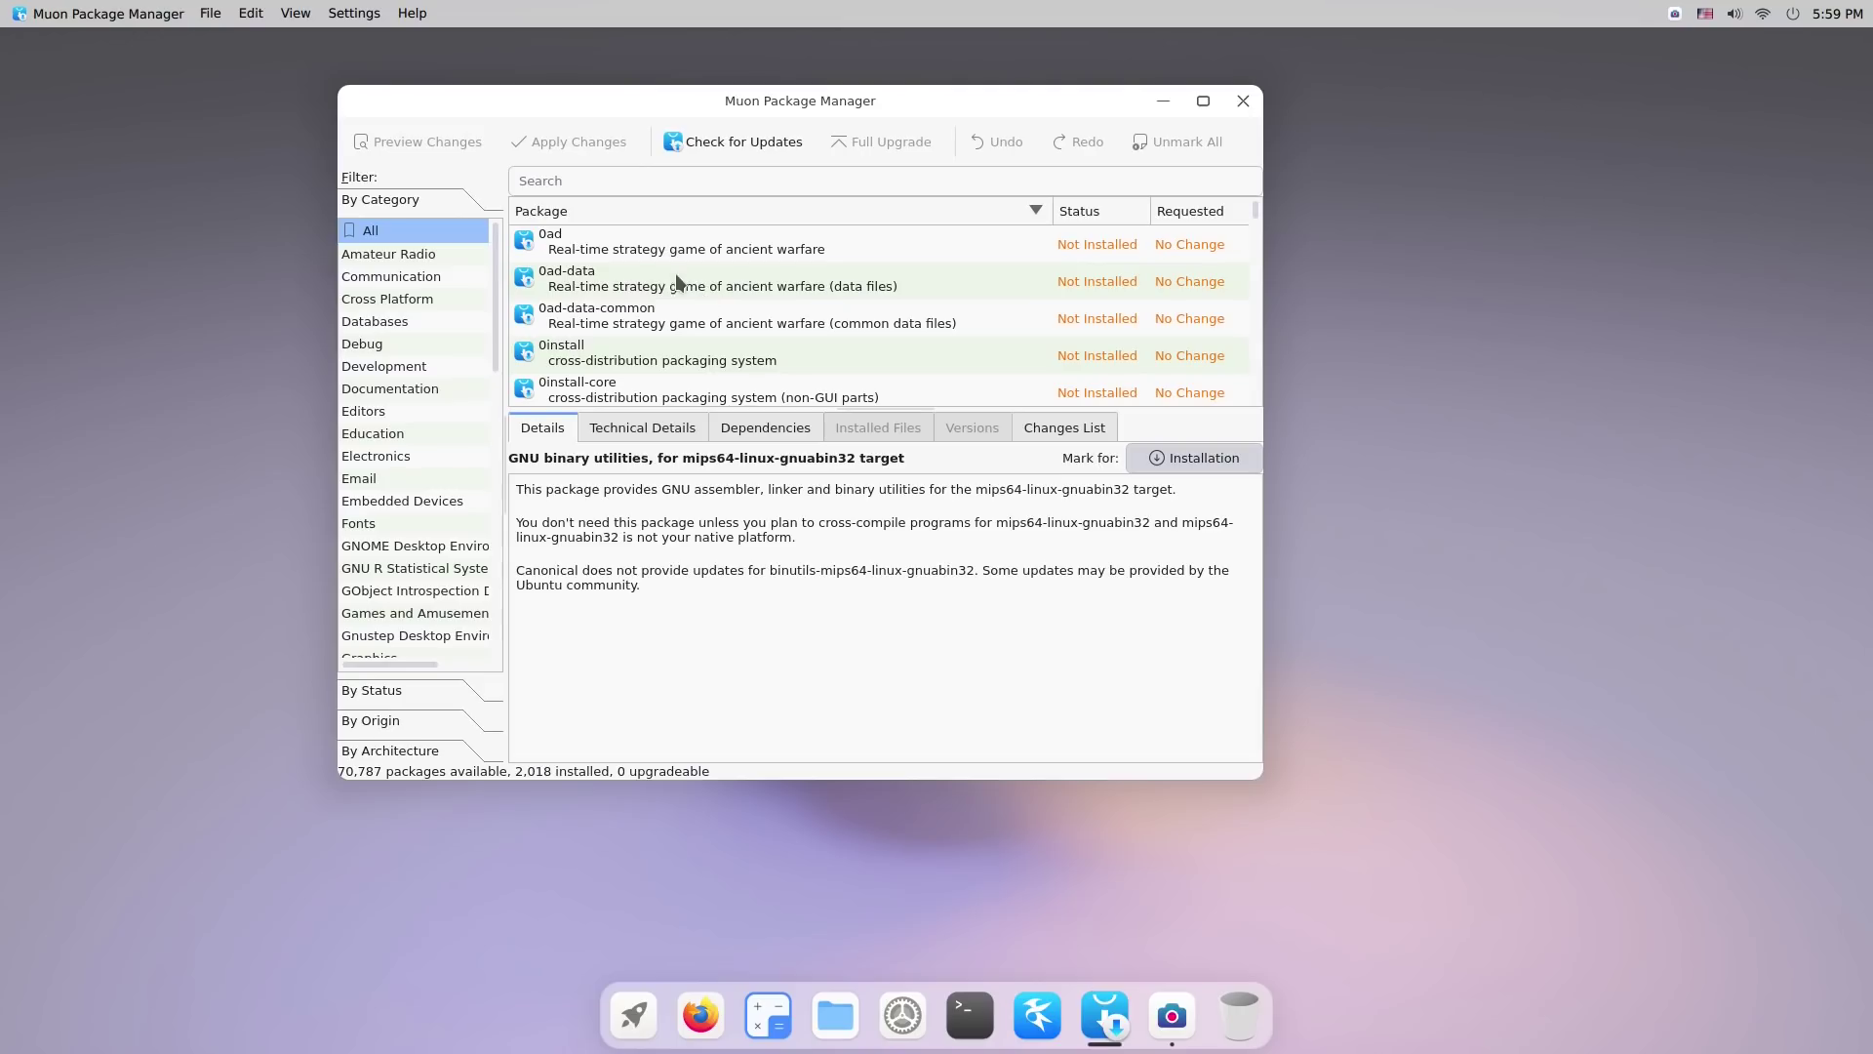
{"action": "left_click", "coordinate": [655, 247]}
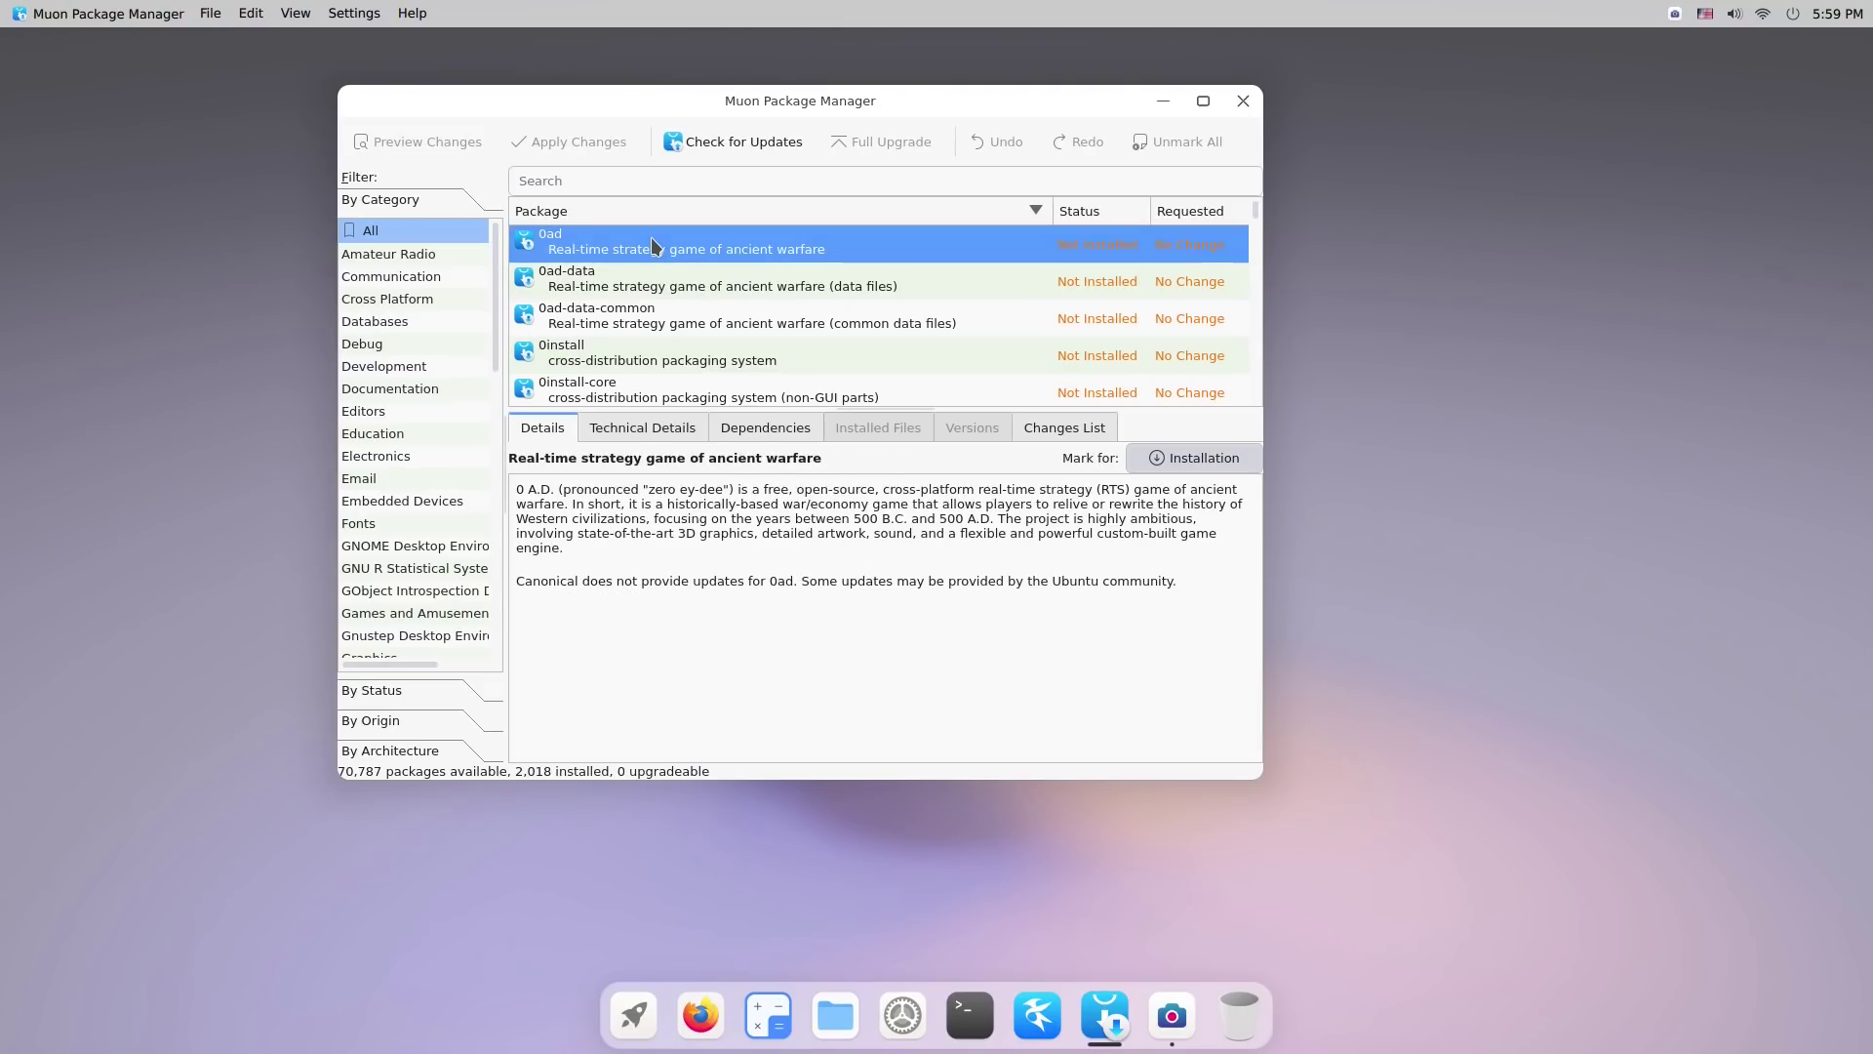
{"action": "left_click", "coordinate": [637, 423]}
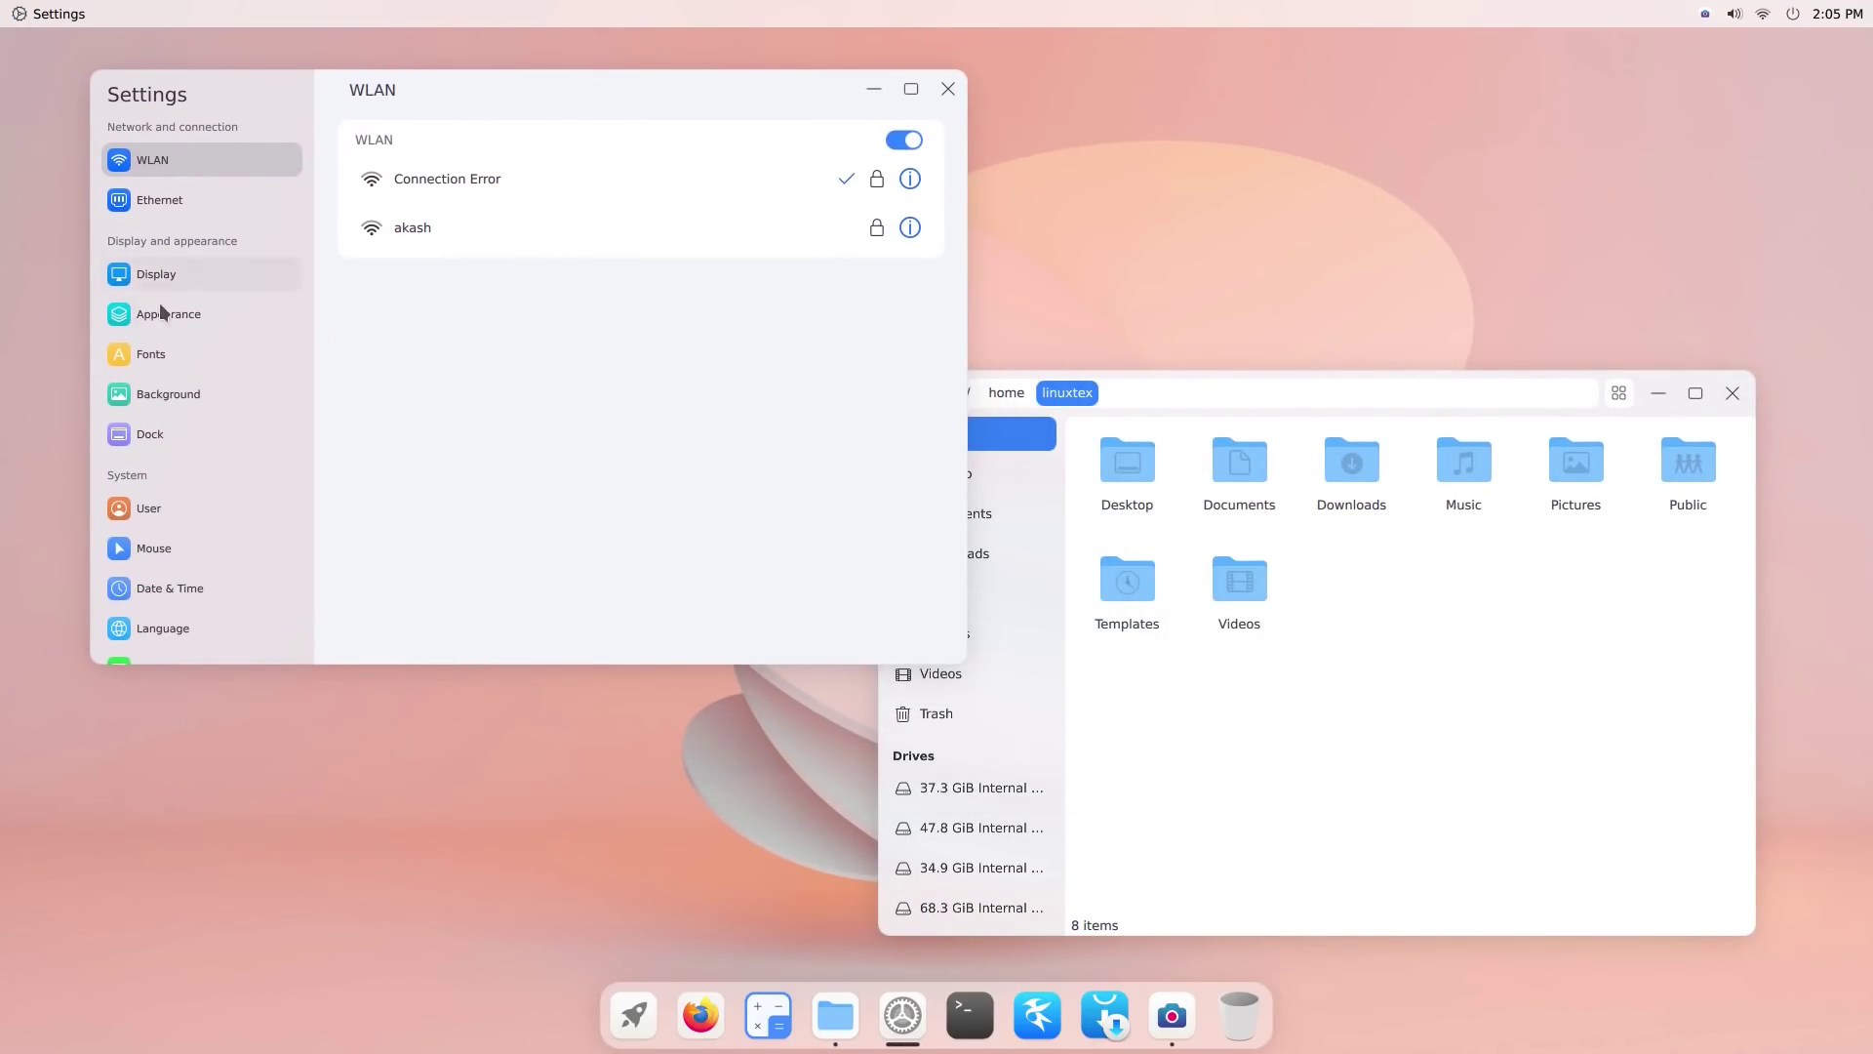
- On the Appearance page, switch between the Dark and Light themes
{"action": "left_click", "coordinate": [153, 323]}
{"action": "left_click_drag", "start_coordinate": [1334, 395], "coordinate": [1450, 370]}
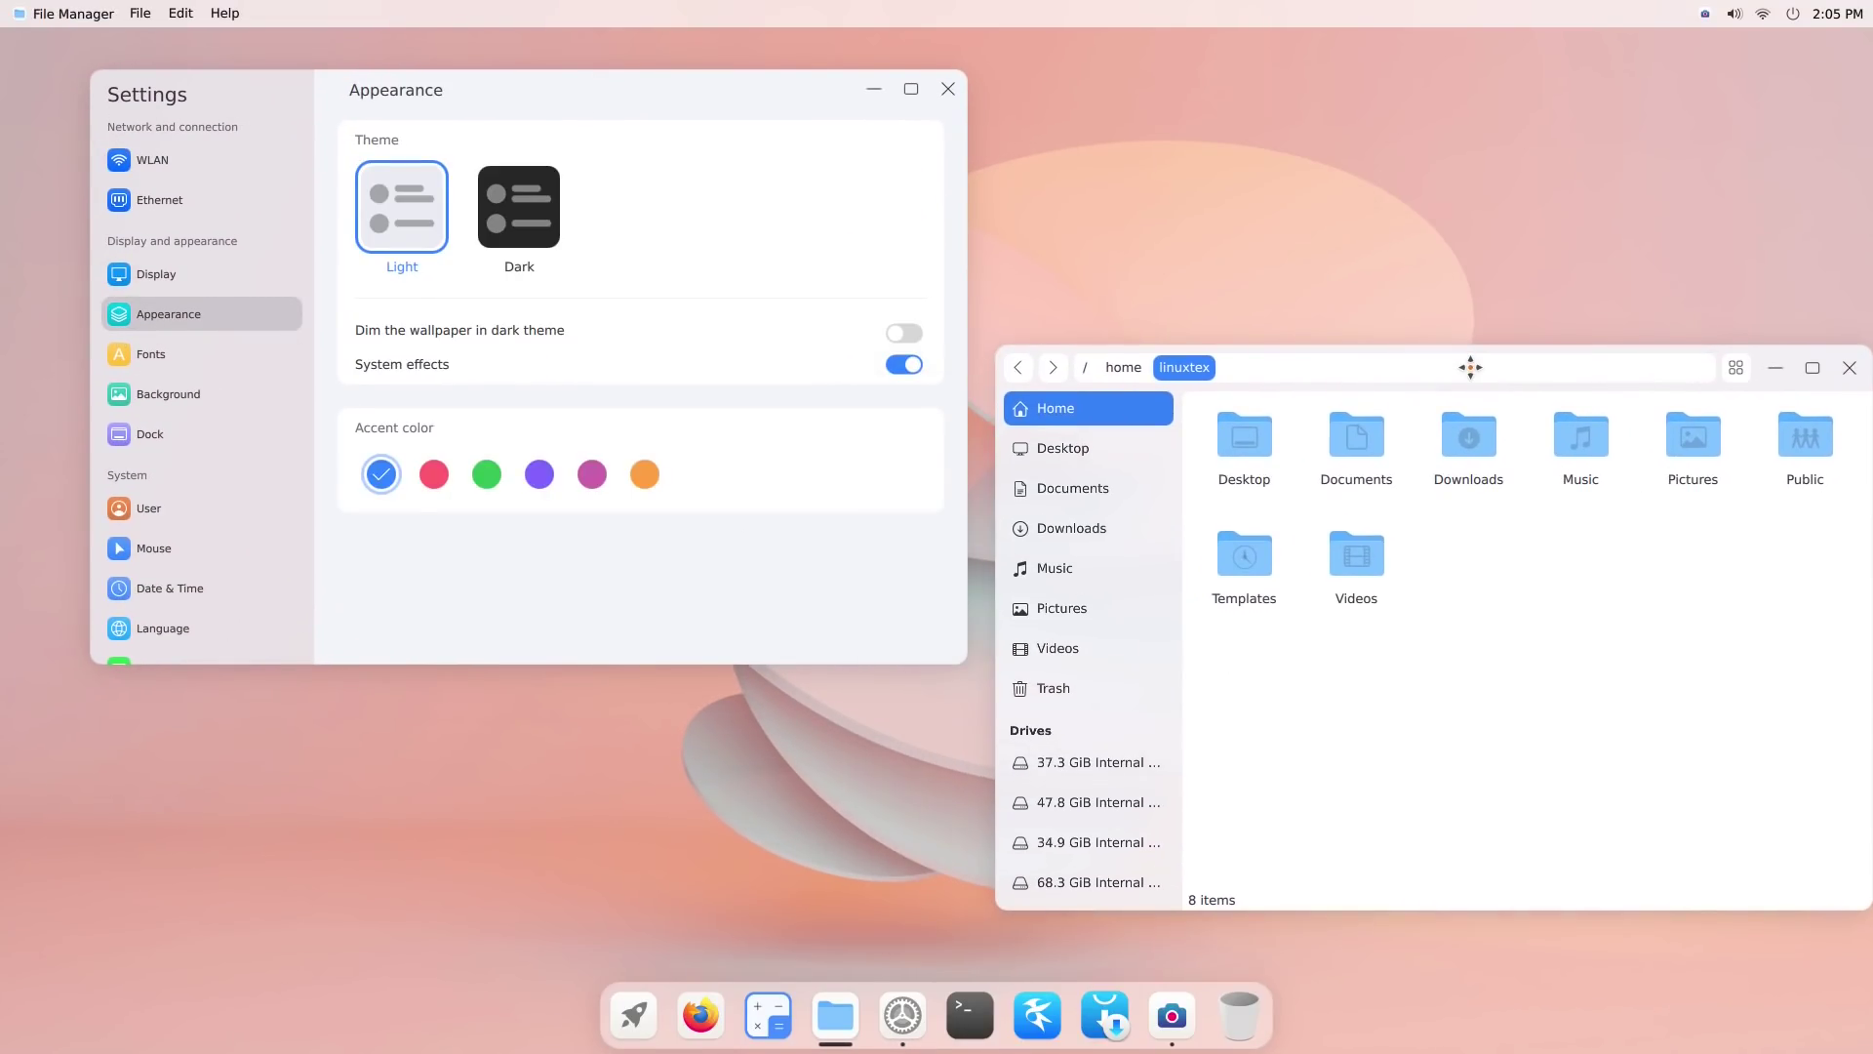
{"action": "left_click", "coordinate": [548, 227]}
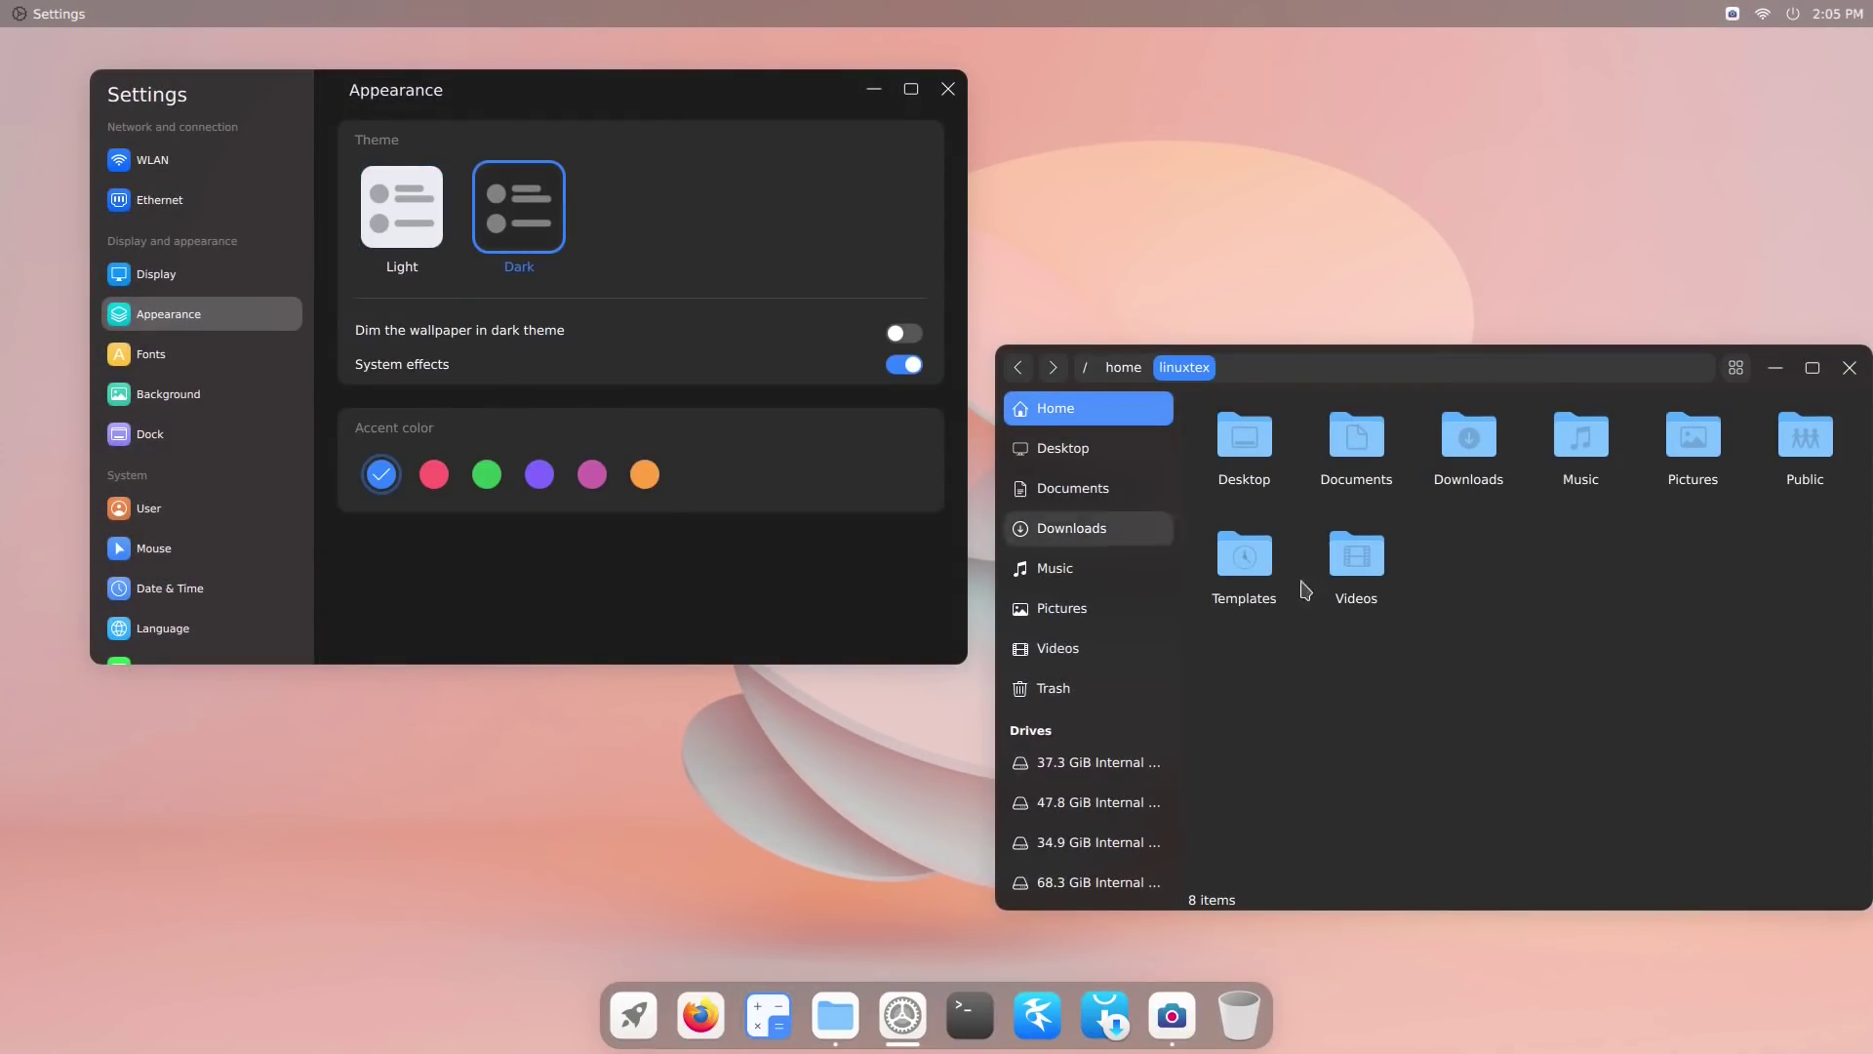
{"action": "left_click", "coordinate": [445, 221]}
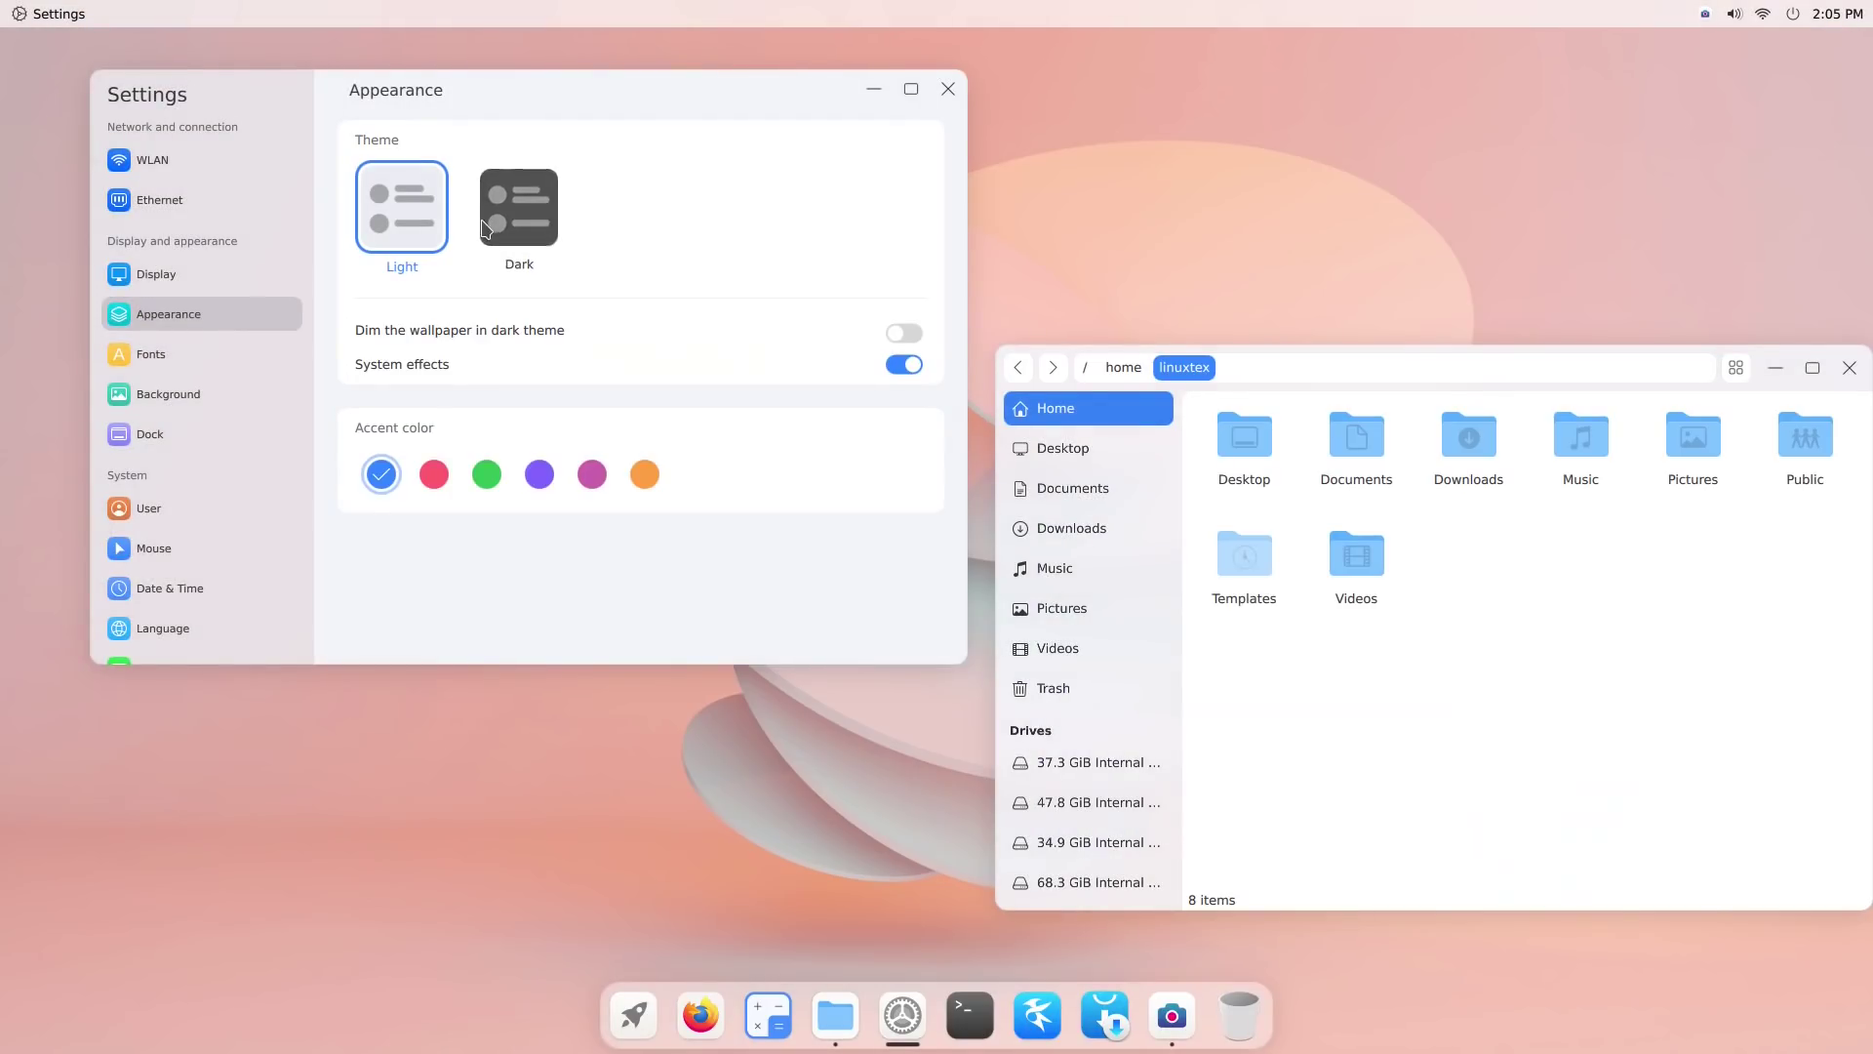
{"action": "left_click", "coordinate": [520, 207]}
{"action": "left_click", "coordinate": [418, 202]}
- Try red, green, purple and orange accents, then restore Light theme with blue and close Settings
{"action": "left_click", "coordinate": [442, 474]}
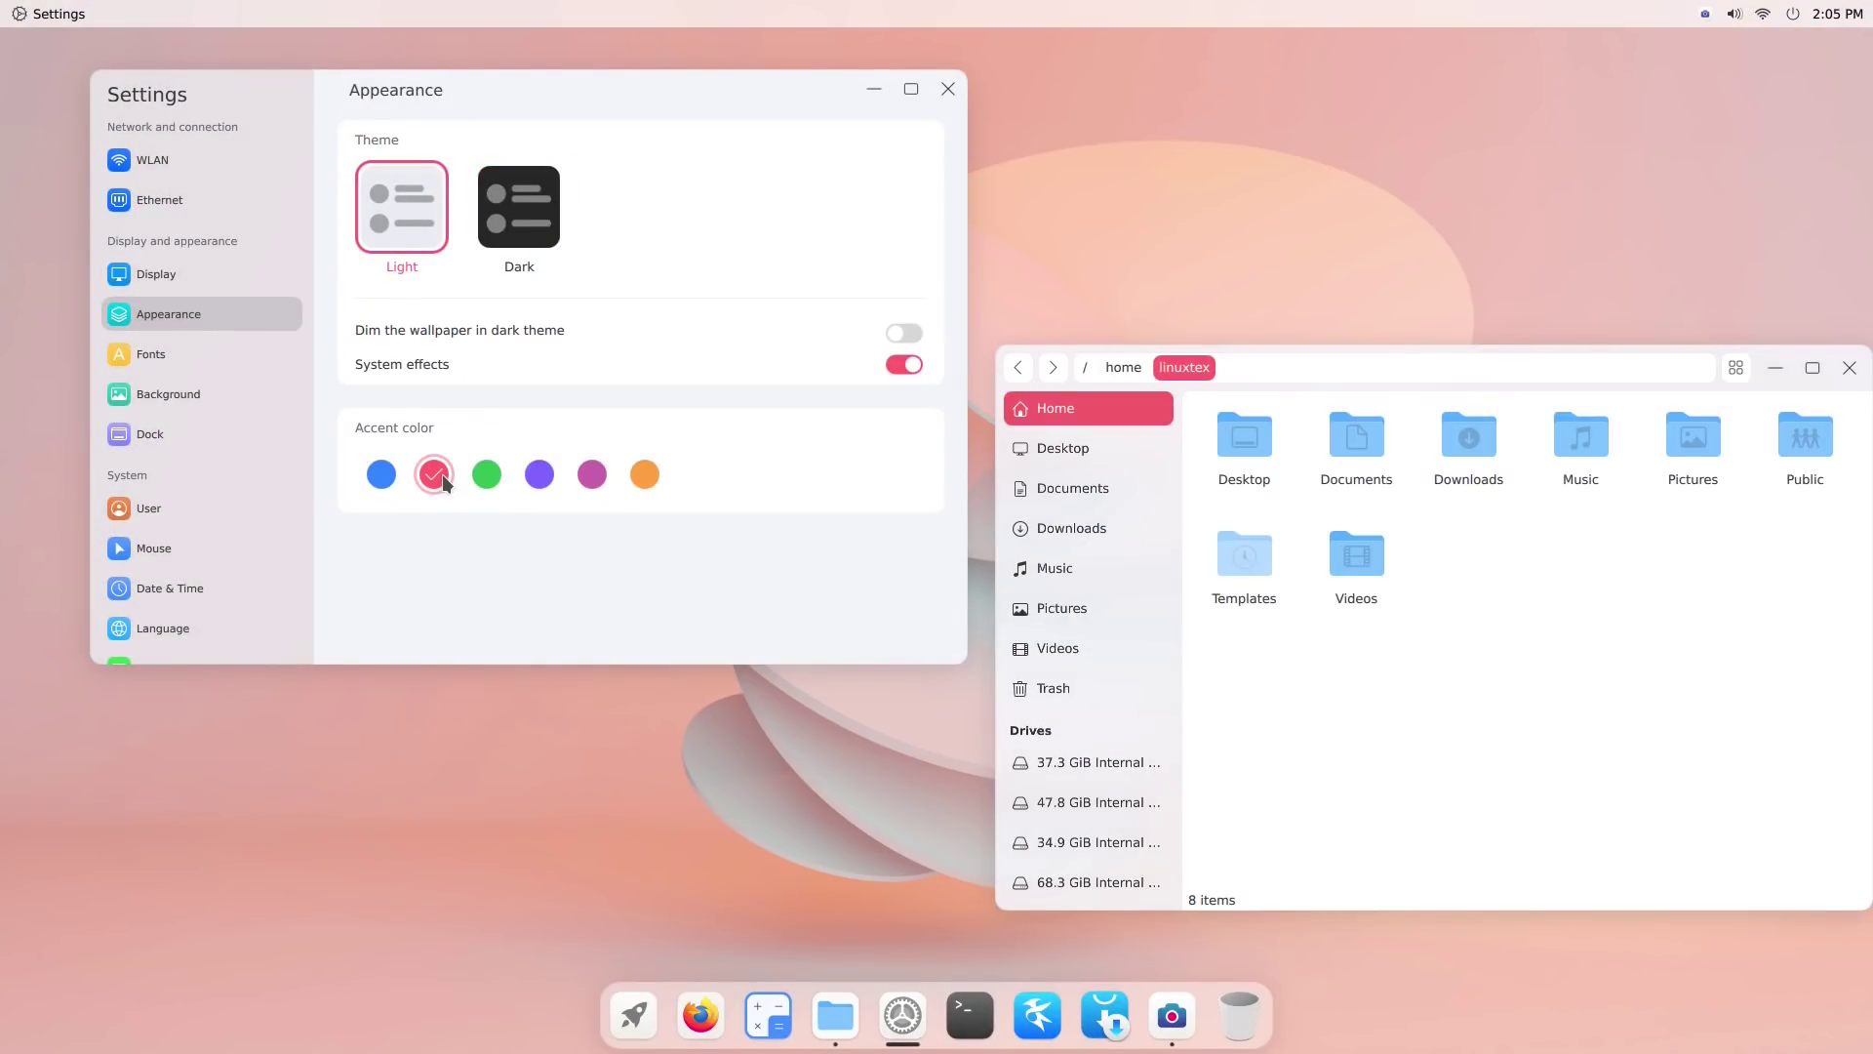
{"action": "left_click", "coordinate": [488, 478]}
{"action": "left_click", "coordinate": [544, 476]}
{"action": "left_click", "coordinate": [646, 480]}
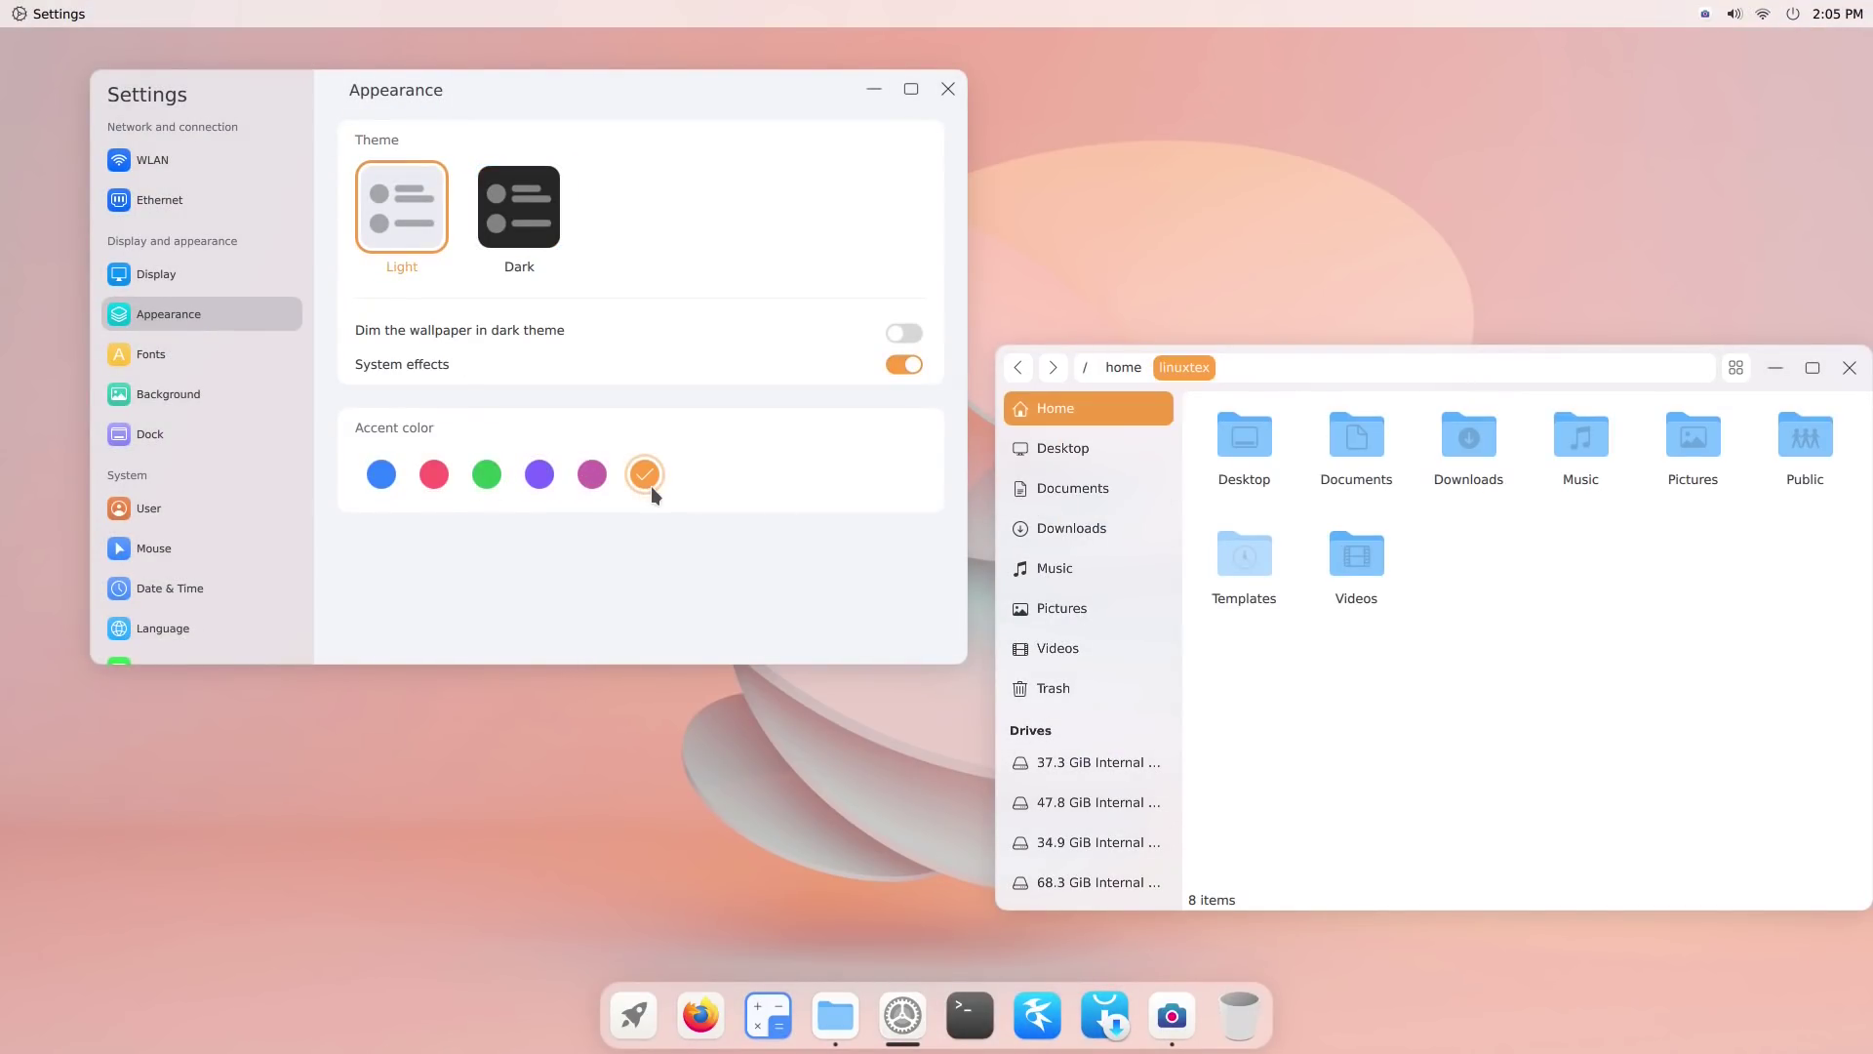
{"action": "left_click", "coordinate": [543, 250]}
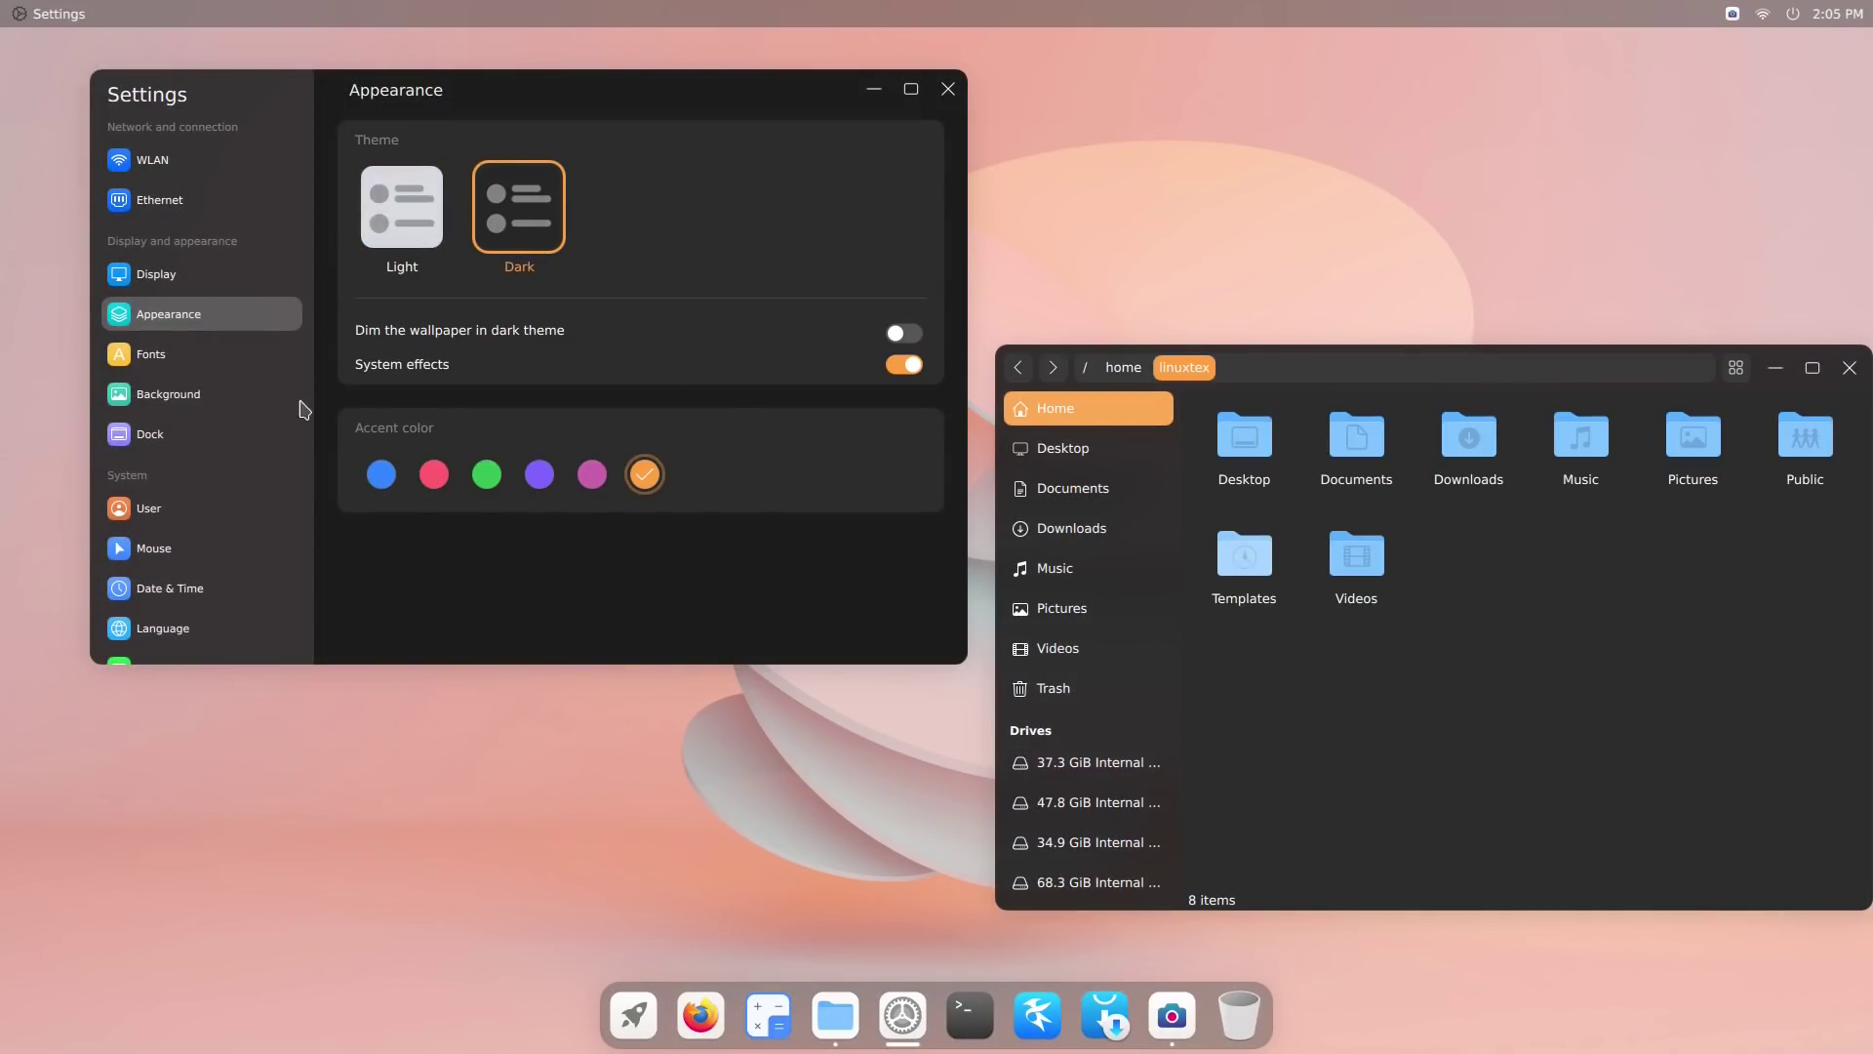
{"action": "left_click", "coordinate": [382, 475]}
{"action": "left_click", "coordinate": [402, 206]}
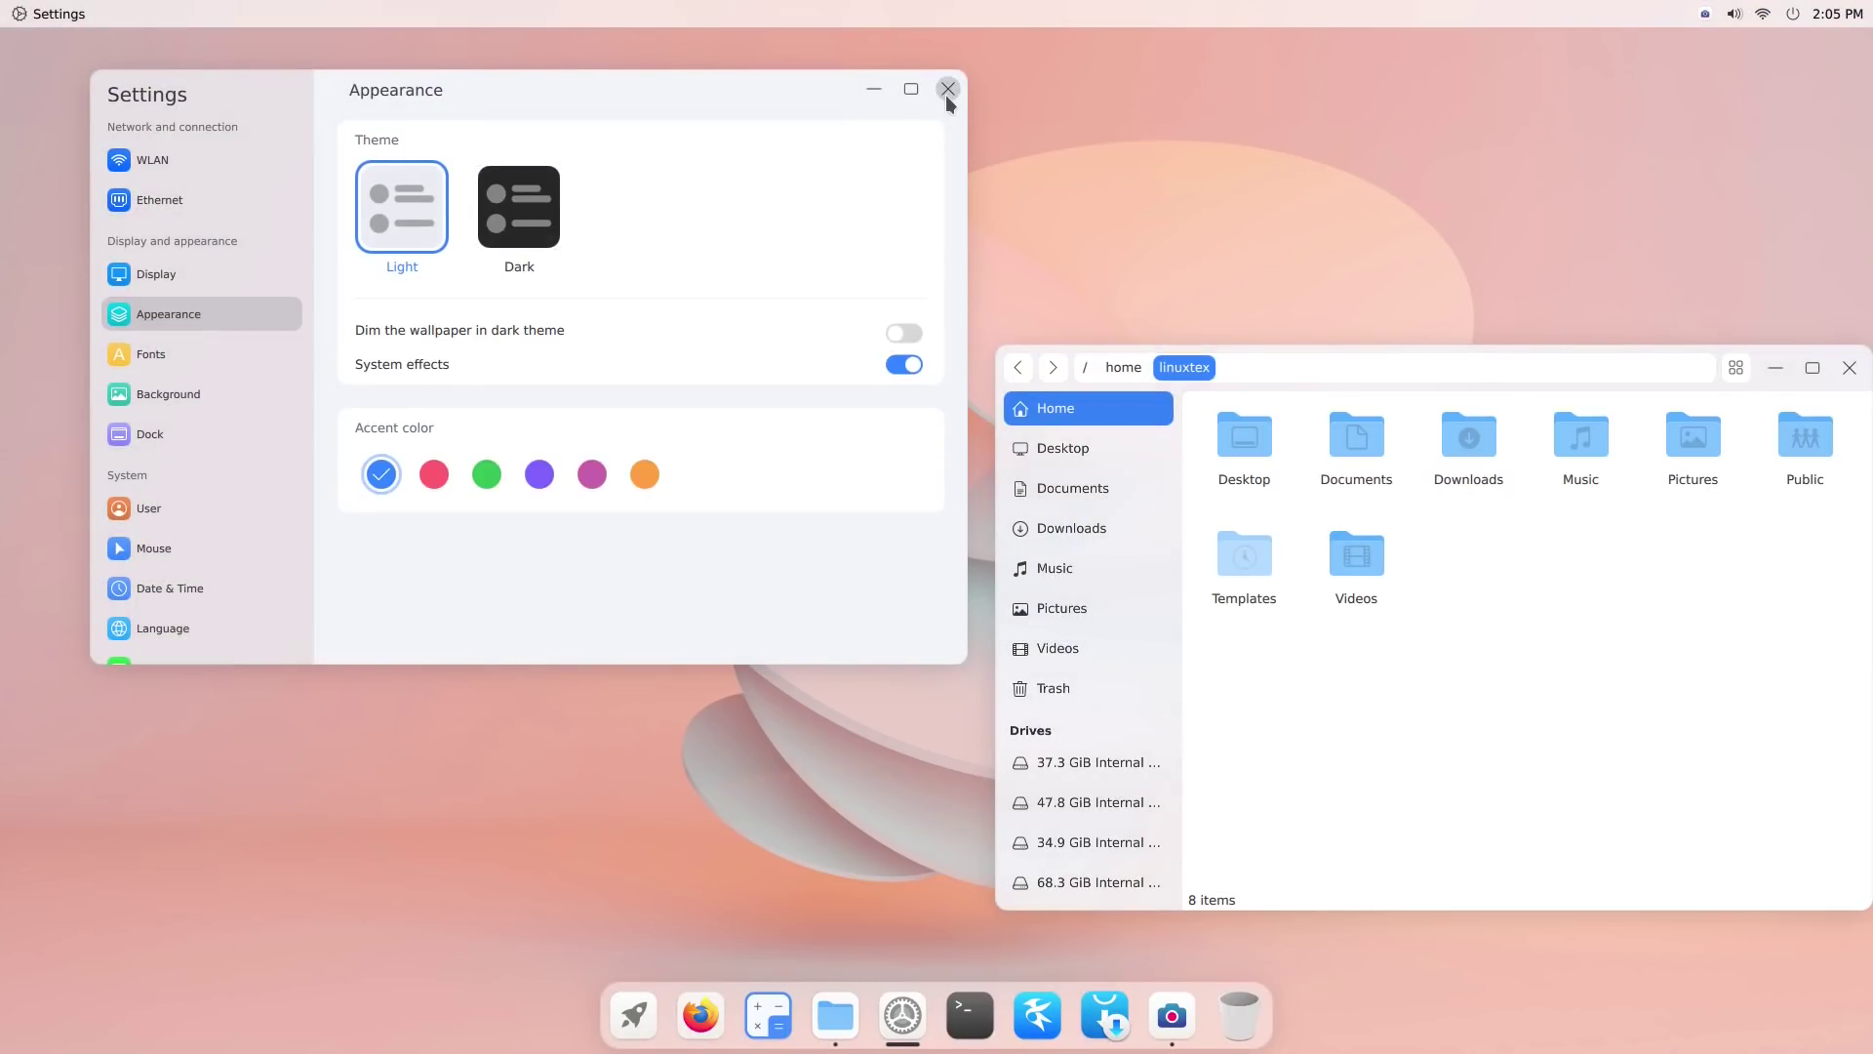
{"action": "left_click", "coordinate": [947, 89]}
- Browse the Documents, Downloads and Desktop folders, then return to the home folder
{"action": "left_click_drag", "start_coordinate": [1530, 363], "coordinate": [1147, 180]}
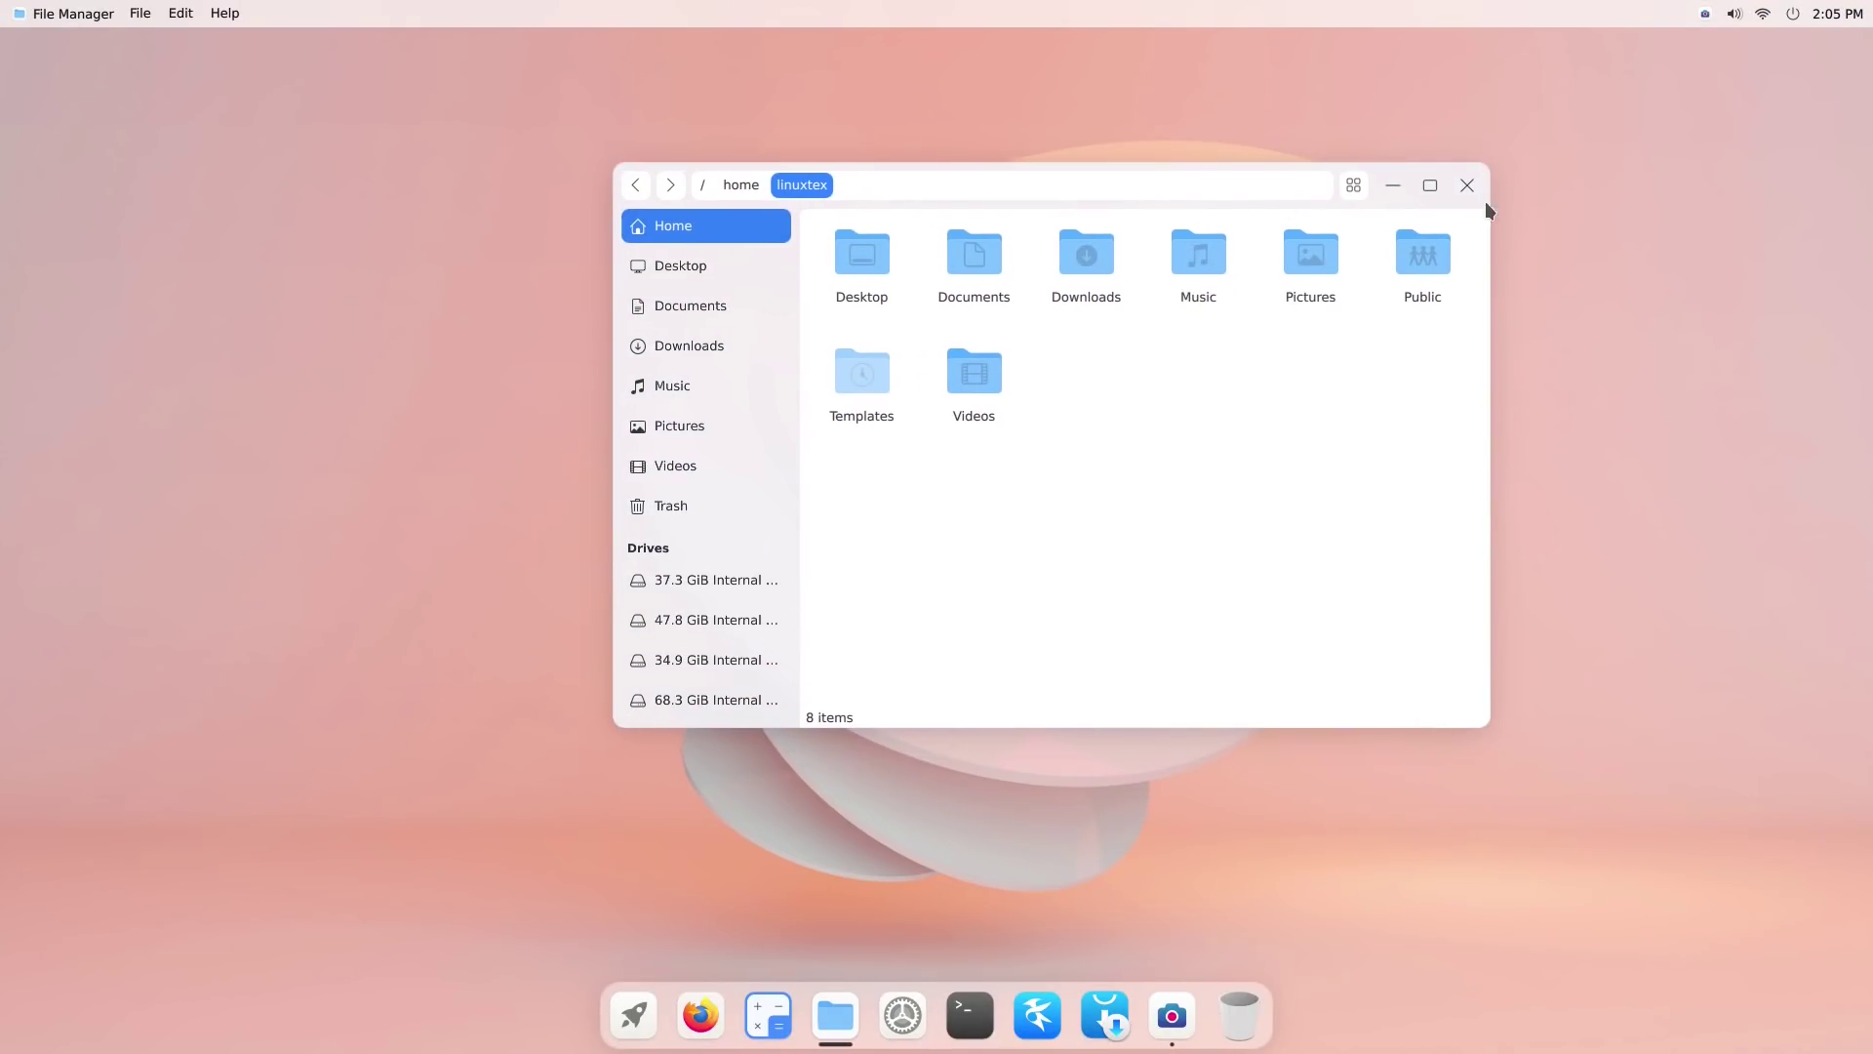
{"action": "left_click", "coordinate": [720, 307]}
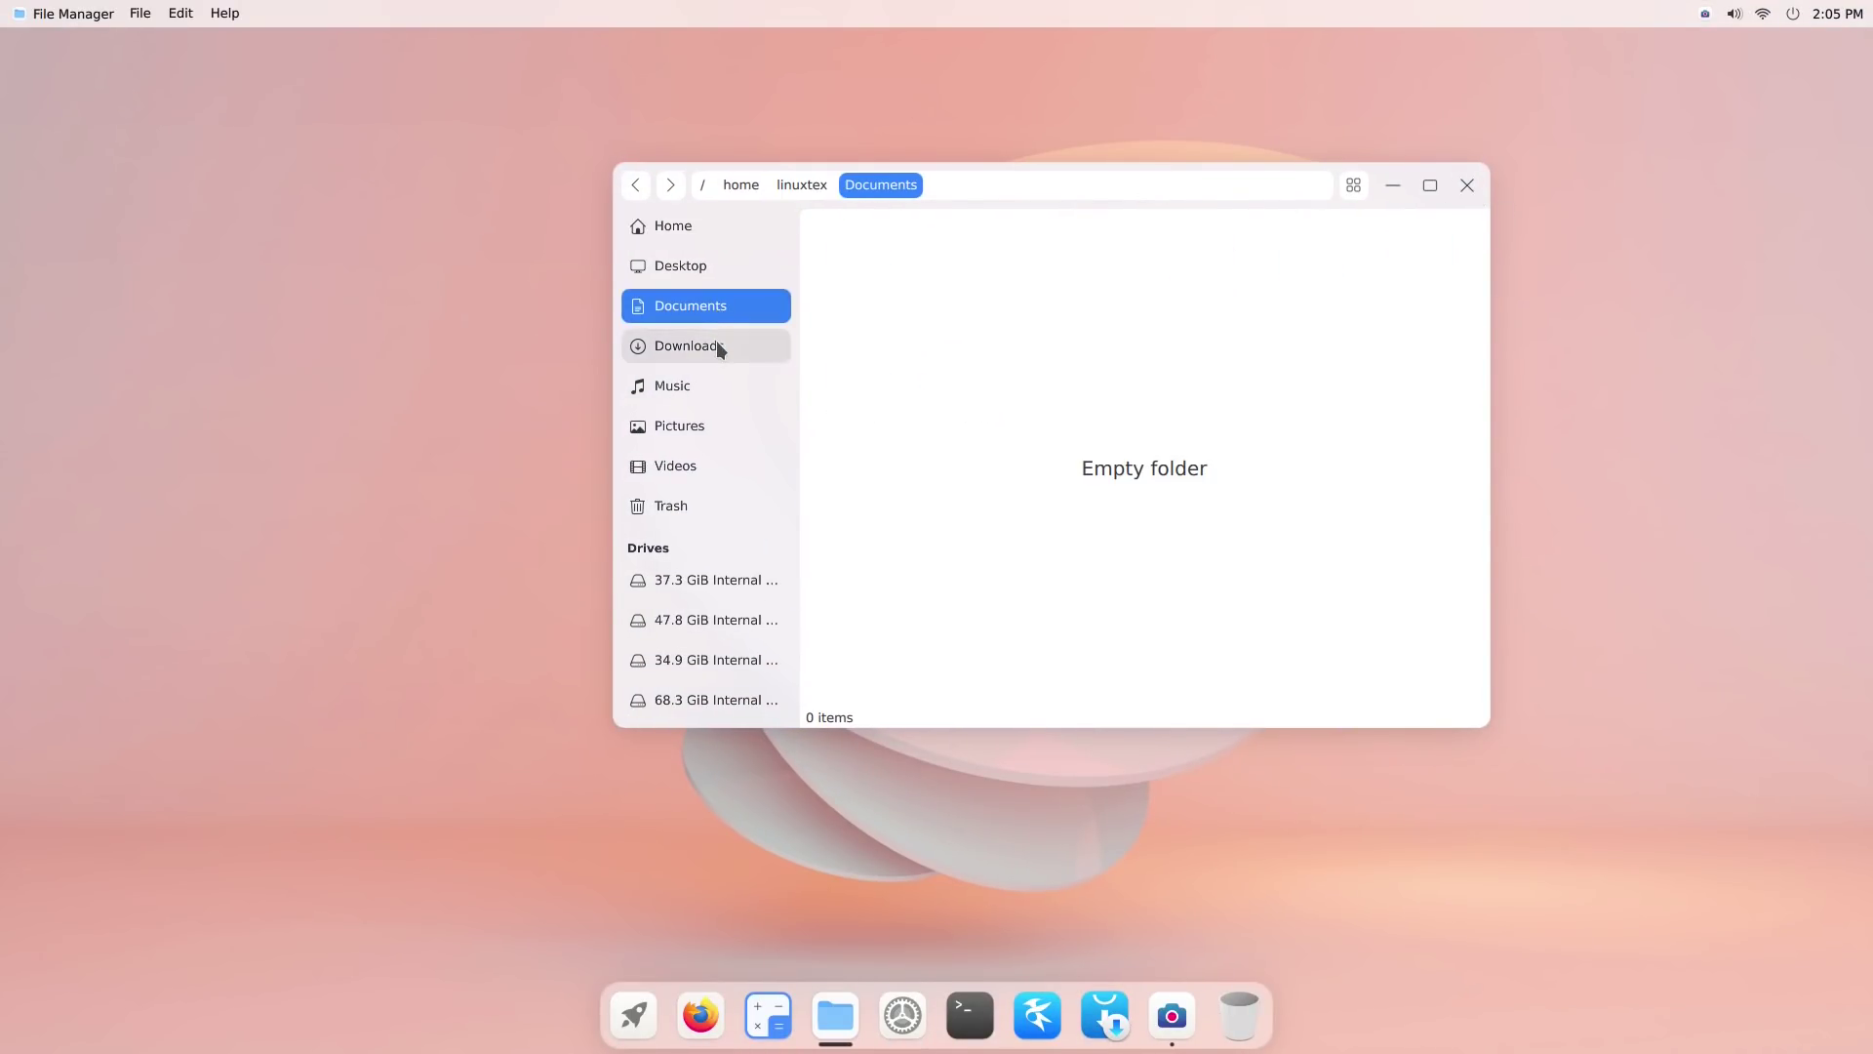
{"action": "left_click", "coordinate": [716, 344]}
{"action": "left_click", "coordinate": [718, 261]}
{"action": "left_click", "coordinate": [706, 232]}
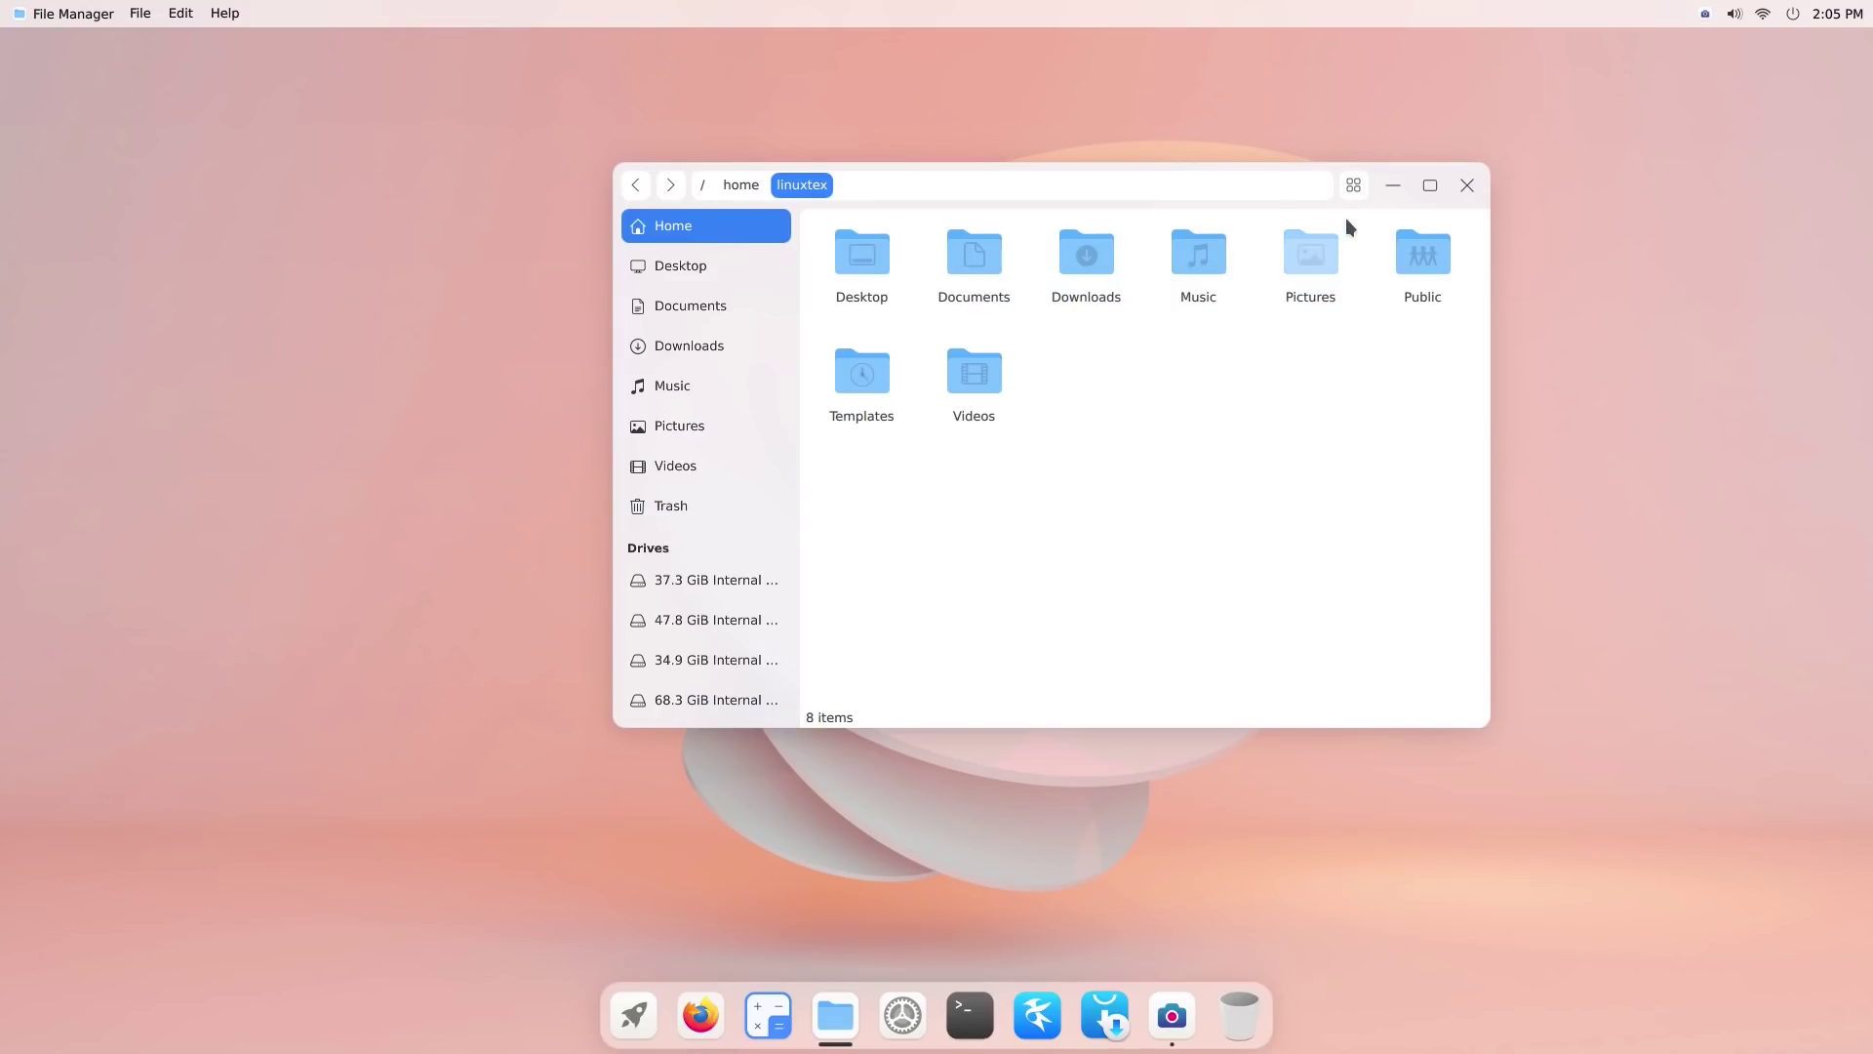
- Show the home folder as a list sorted by date
{"action": "left_click", "coordinate": [1353, 184]}
{"action": "left_click", "coordinate": [1415, 259]}
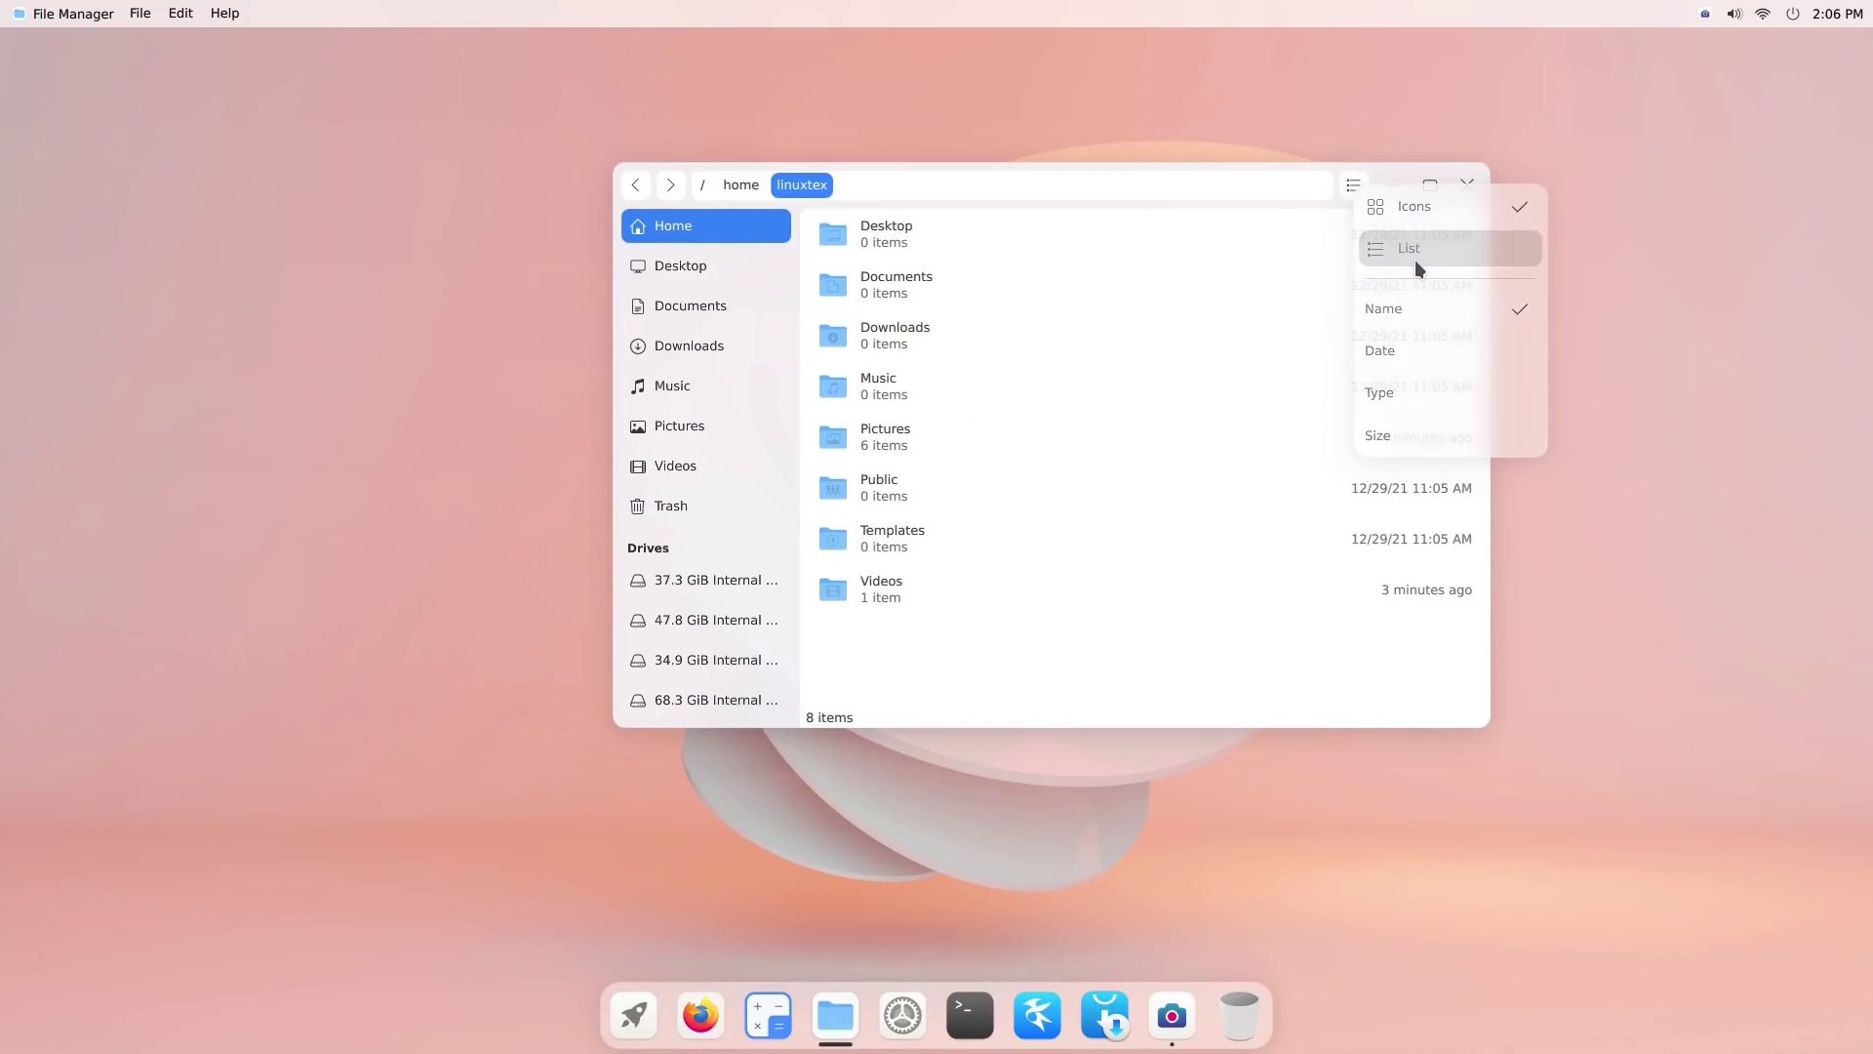
{"action": "left_click", "coordinate": [1352, 185]}
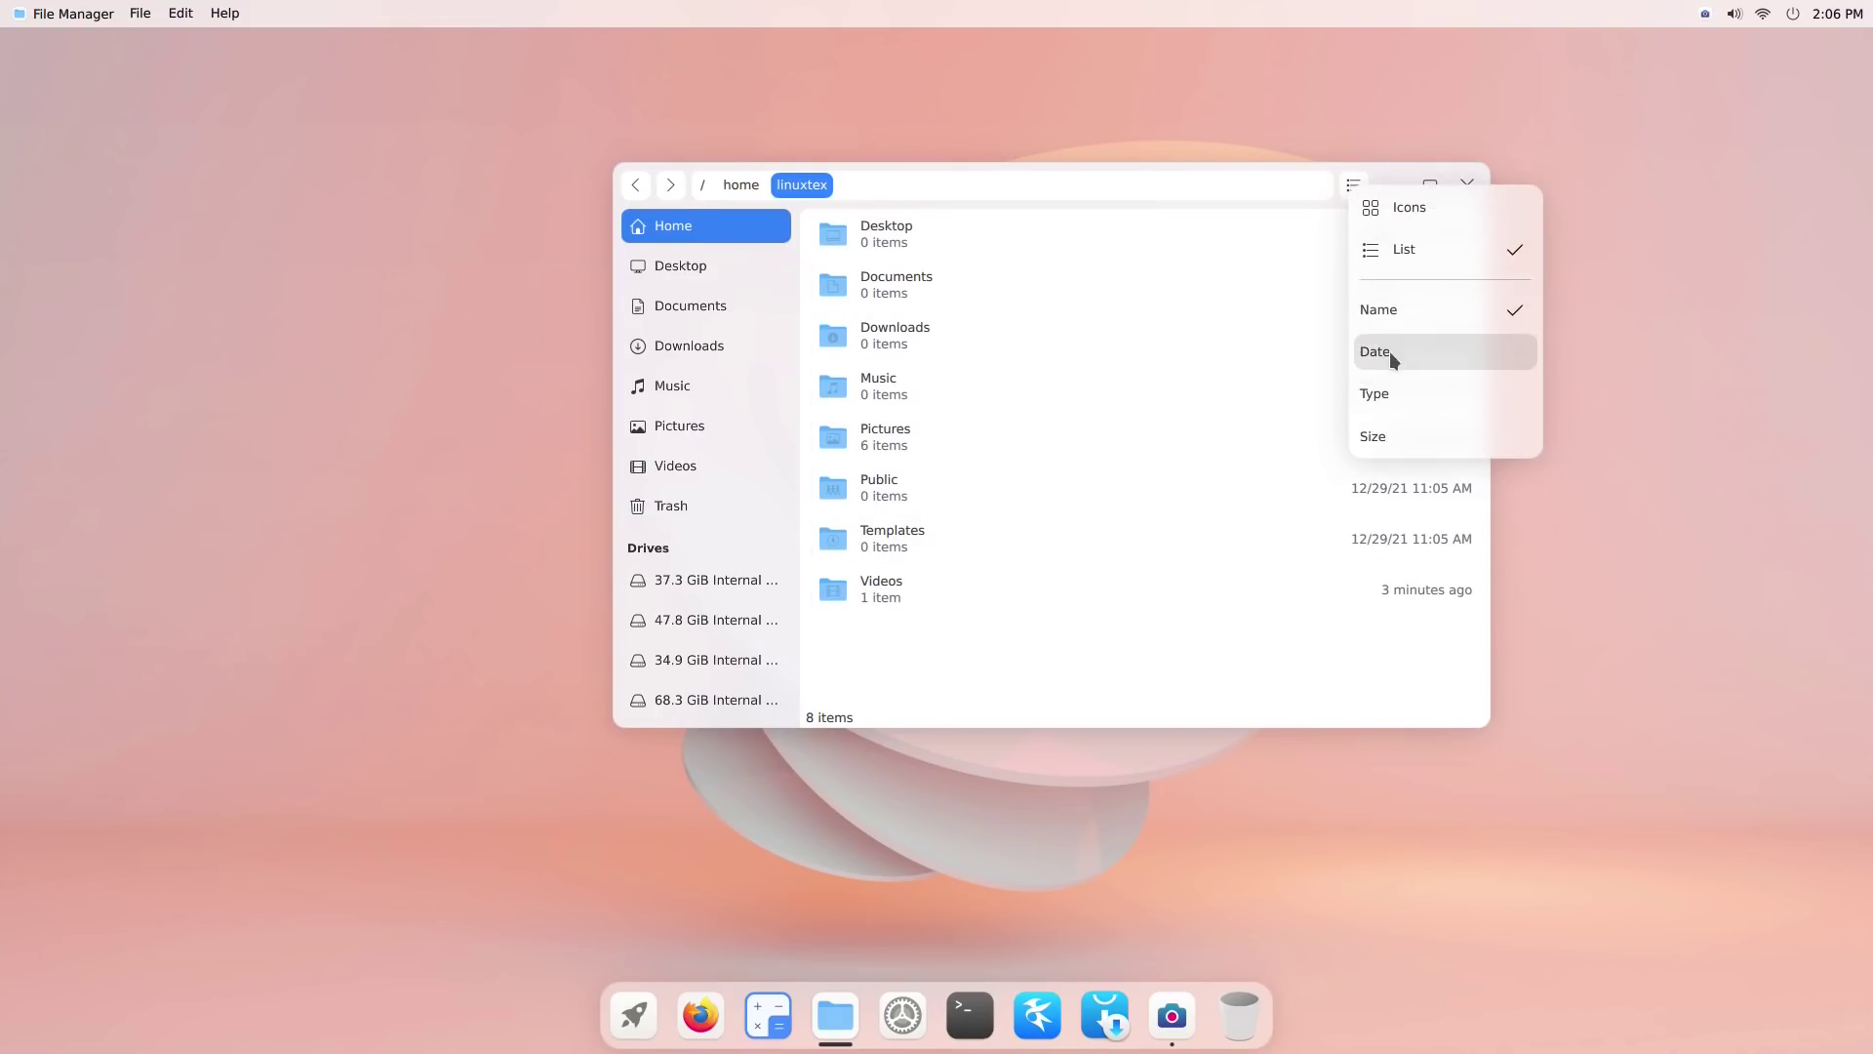
{"action": "left_click", "coordinate": [1358, 570]}
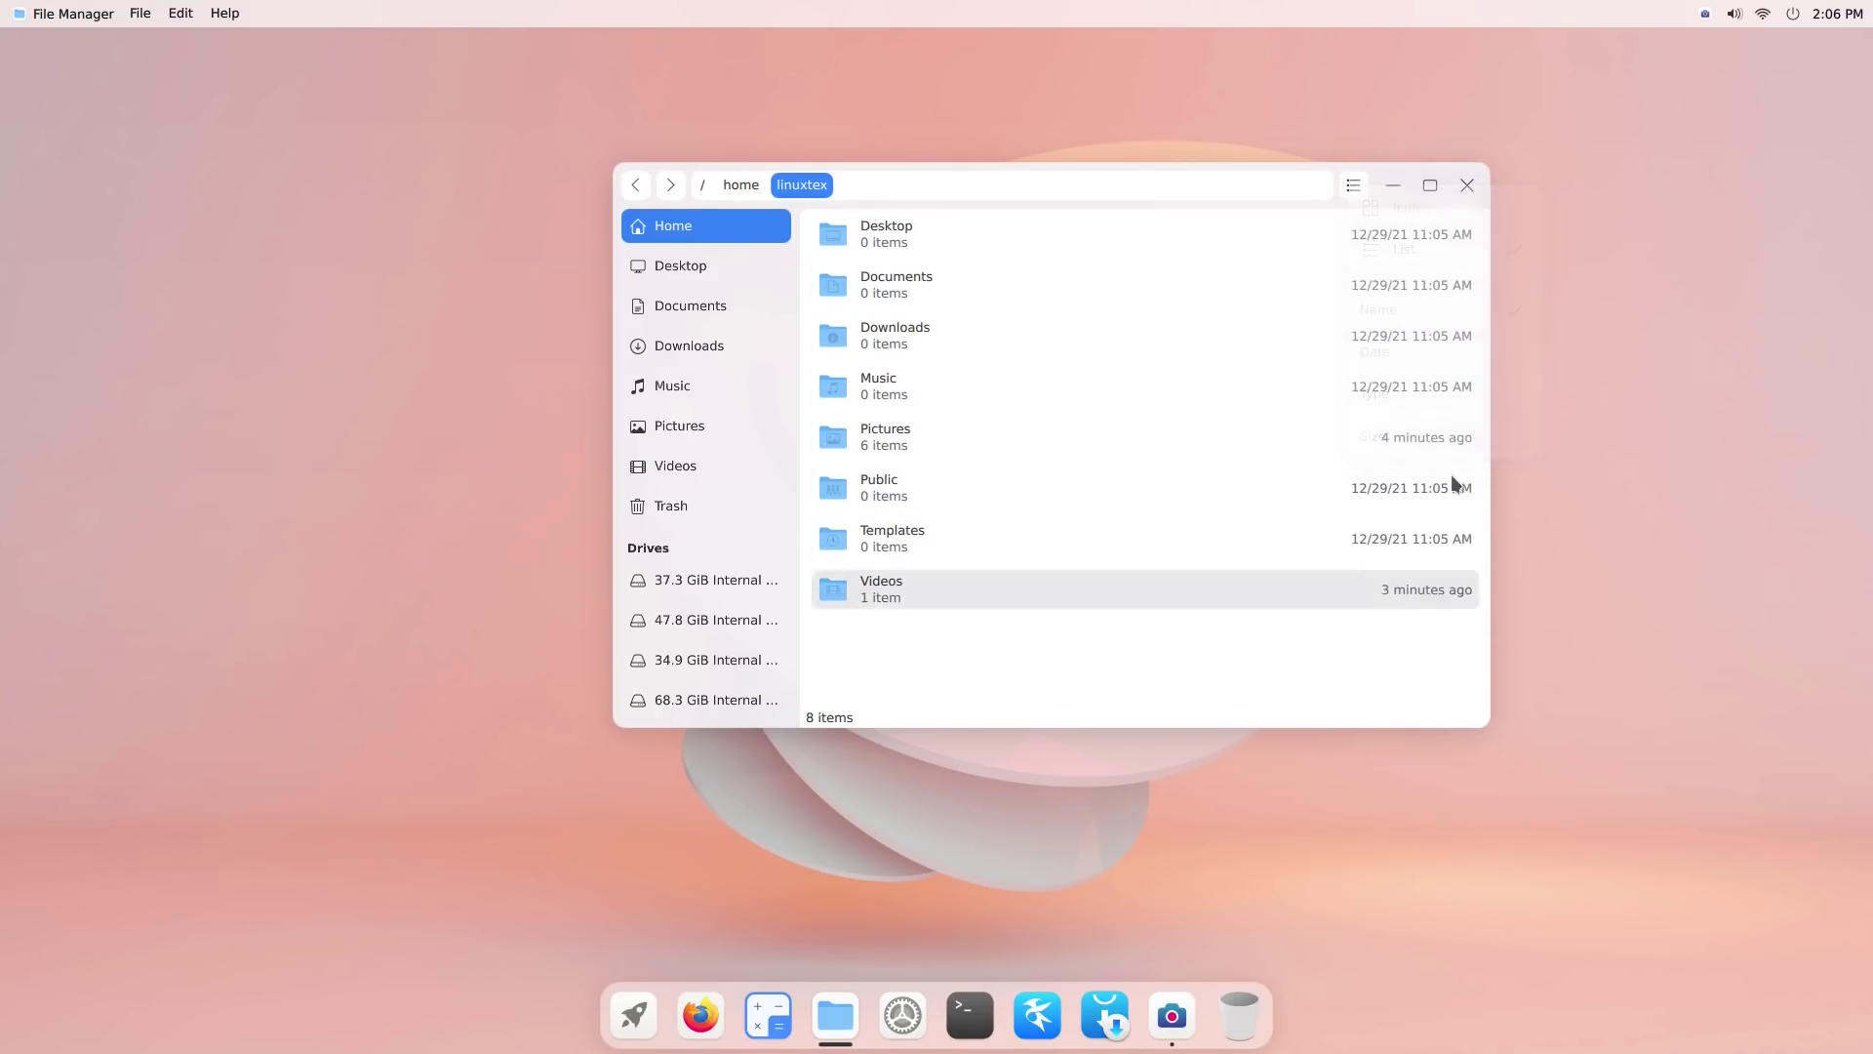
- Restore the window to normal size, switch to the icon grid view and select Music
{"action": "left_click", "coordinate": [1430, 186]}
{"action": "left_click", "coordinate": [1810, 51]}
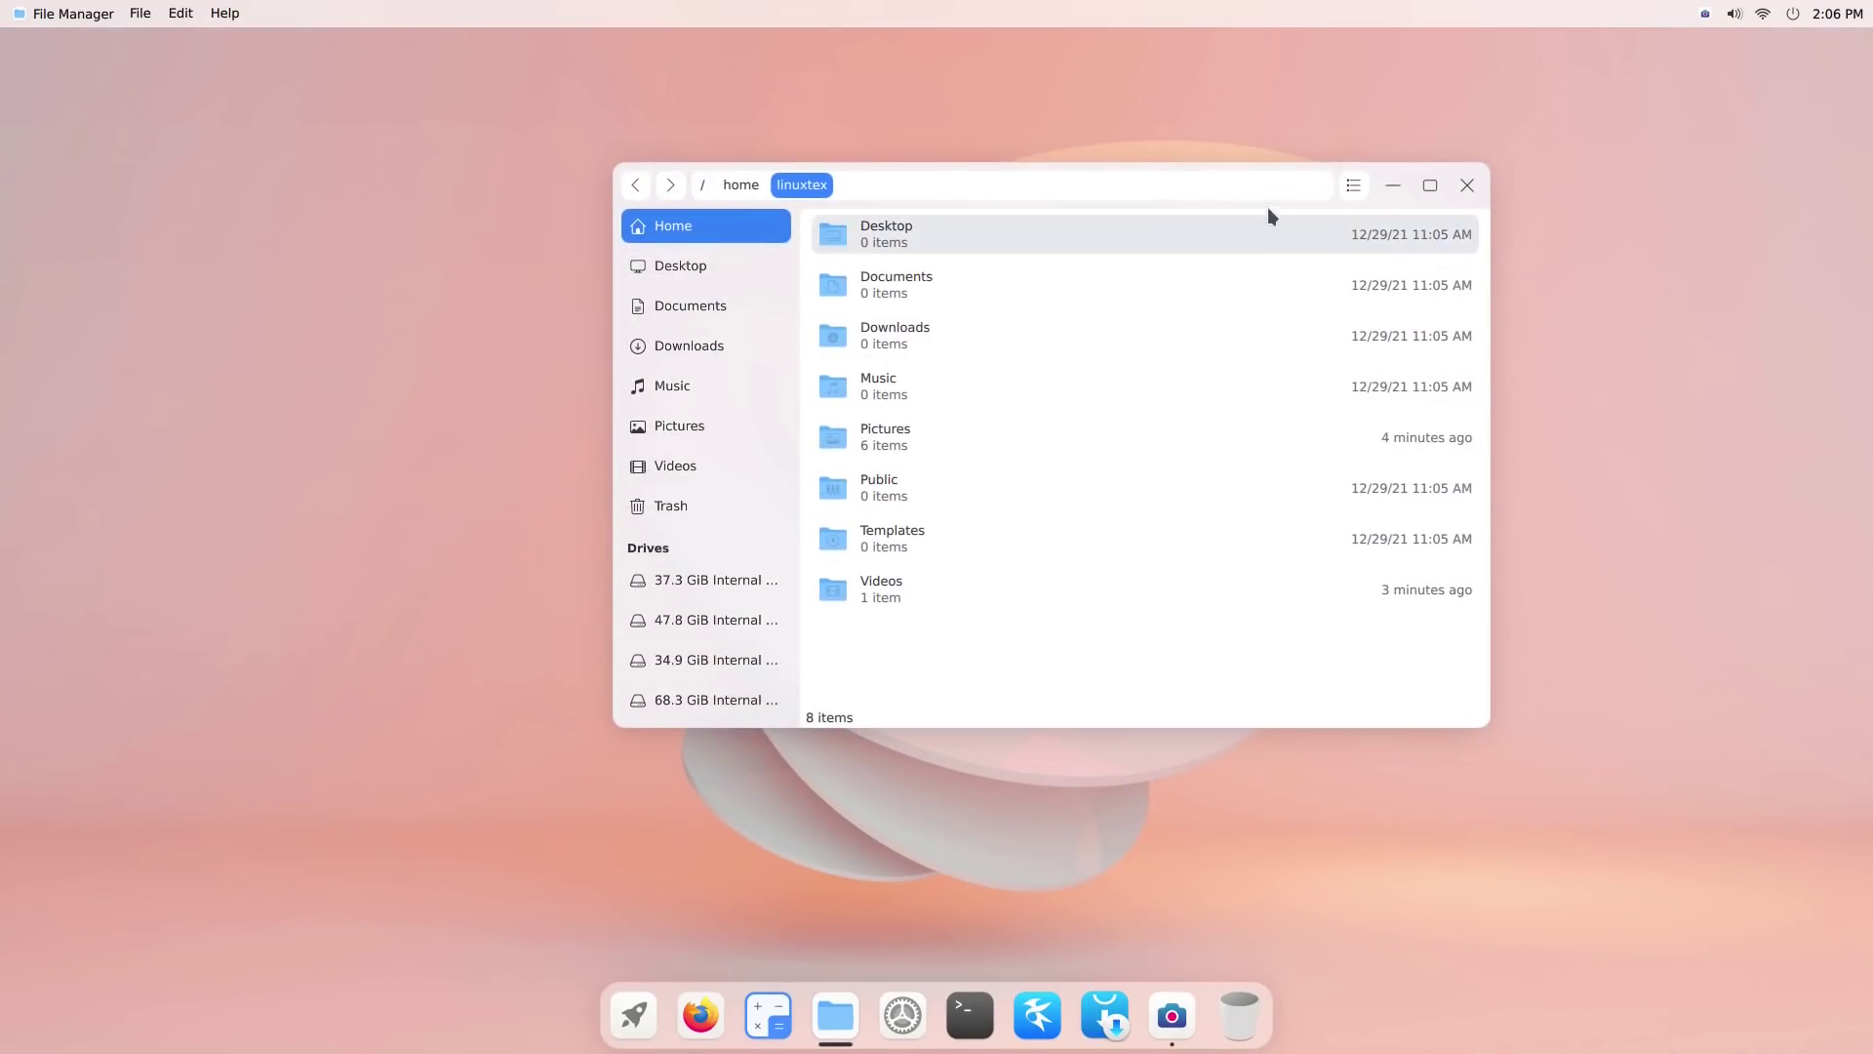
{"action": "left_click_drag", "start_coordinate": [1267, 207], "coordinate": [938, 288]}
{"action": "scroll", "coordinate": [480, 614], "scroll_direction": "down", "scroll_amount": 3}
{"action": "scroll", "coordinate": [481, 619], "scroll_direction": "up", "scroll_amount": 3}
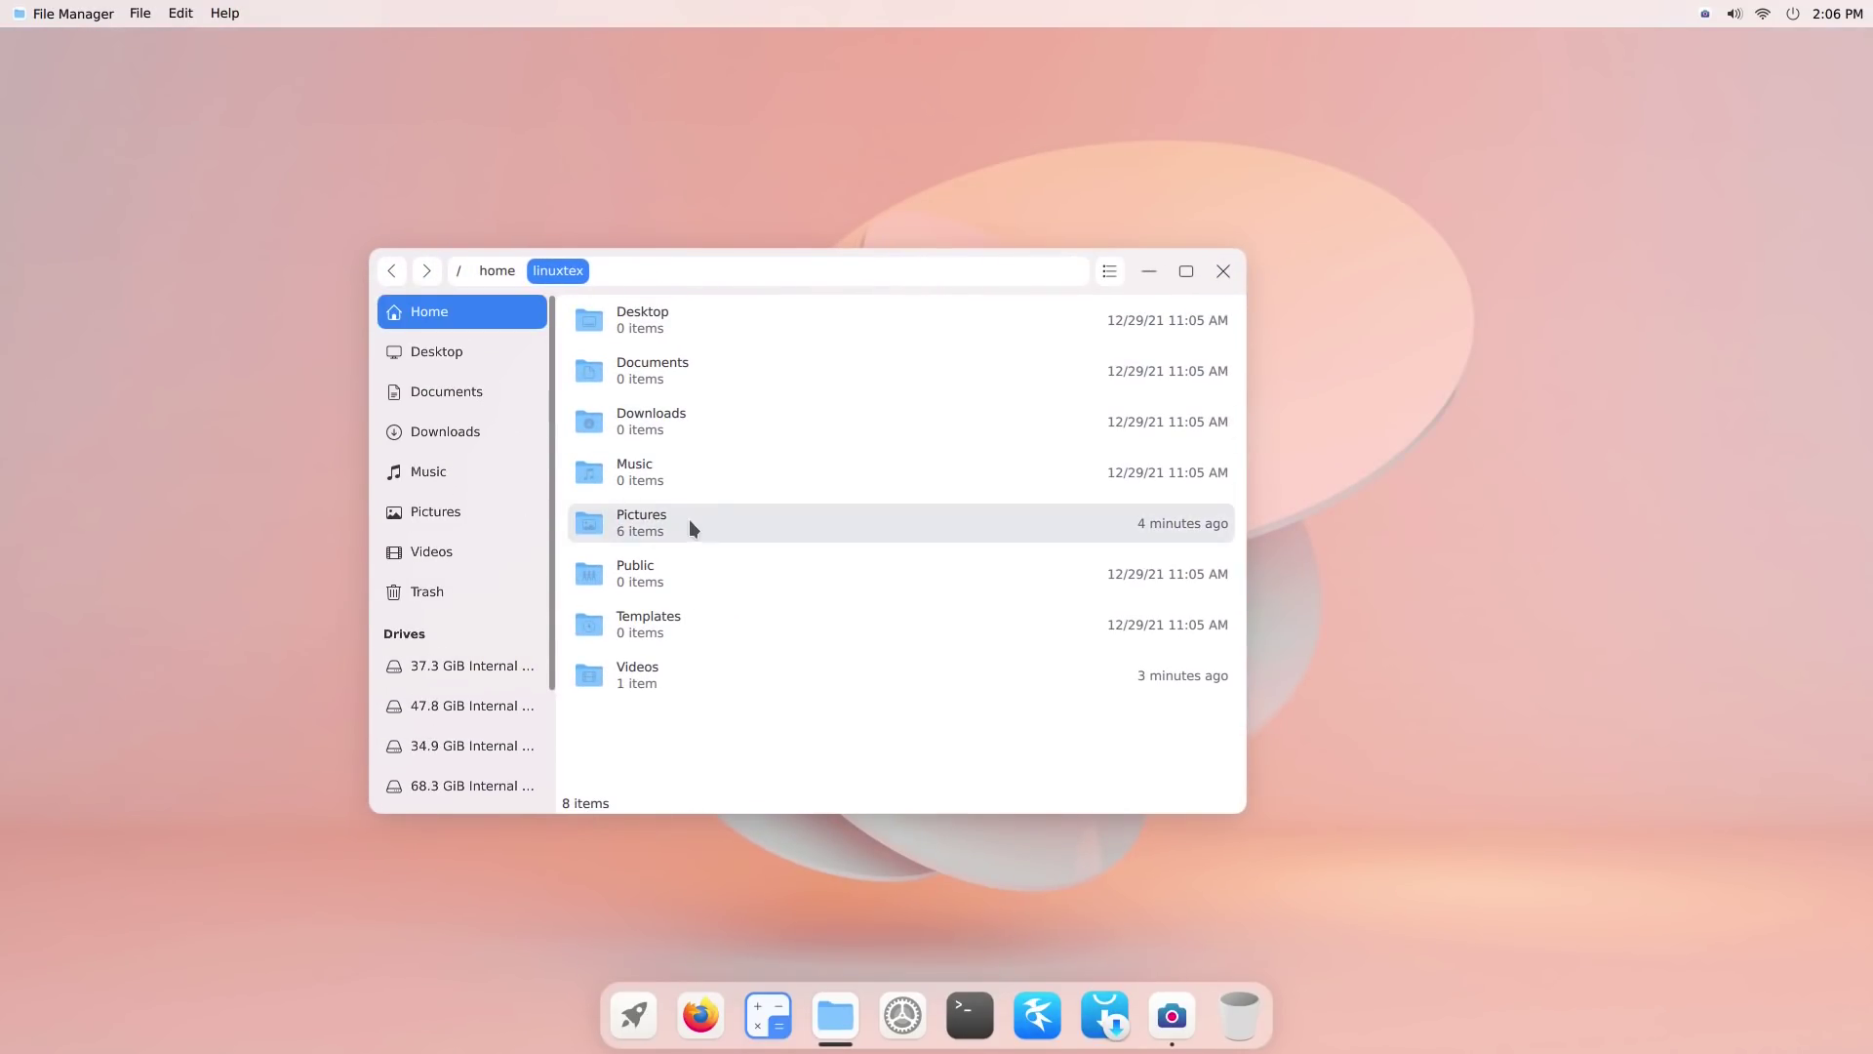
{"action": "left_click", "coordinate": [1109, 270]}
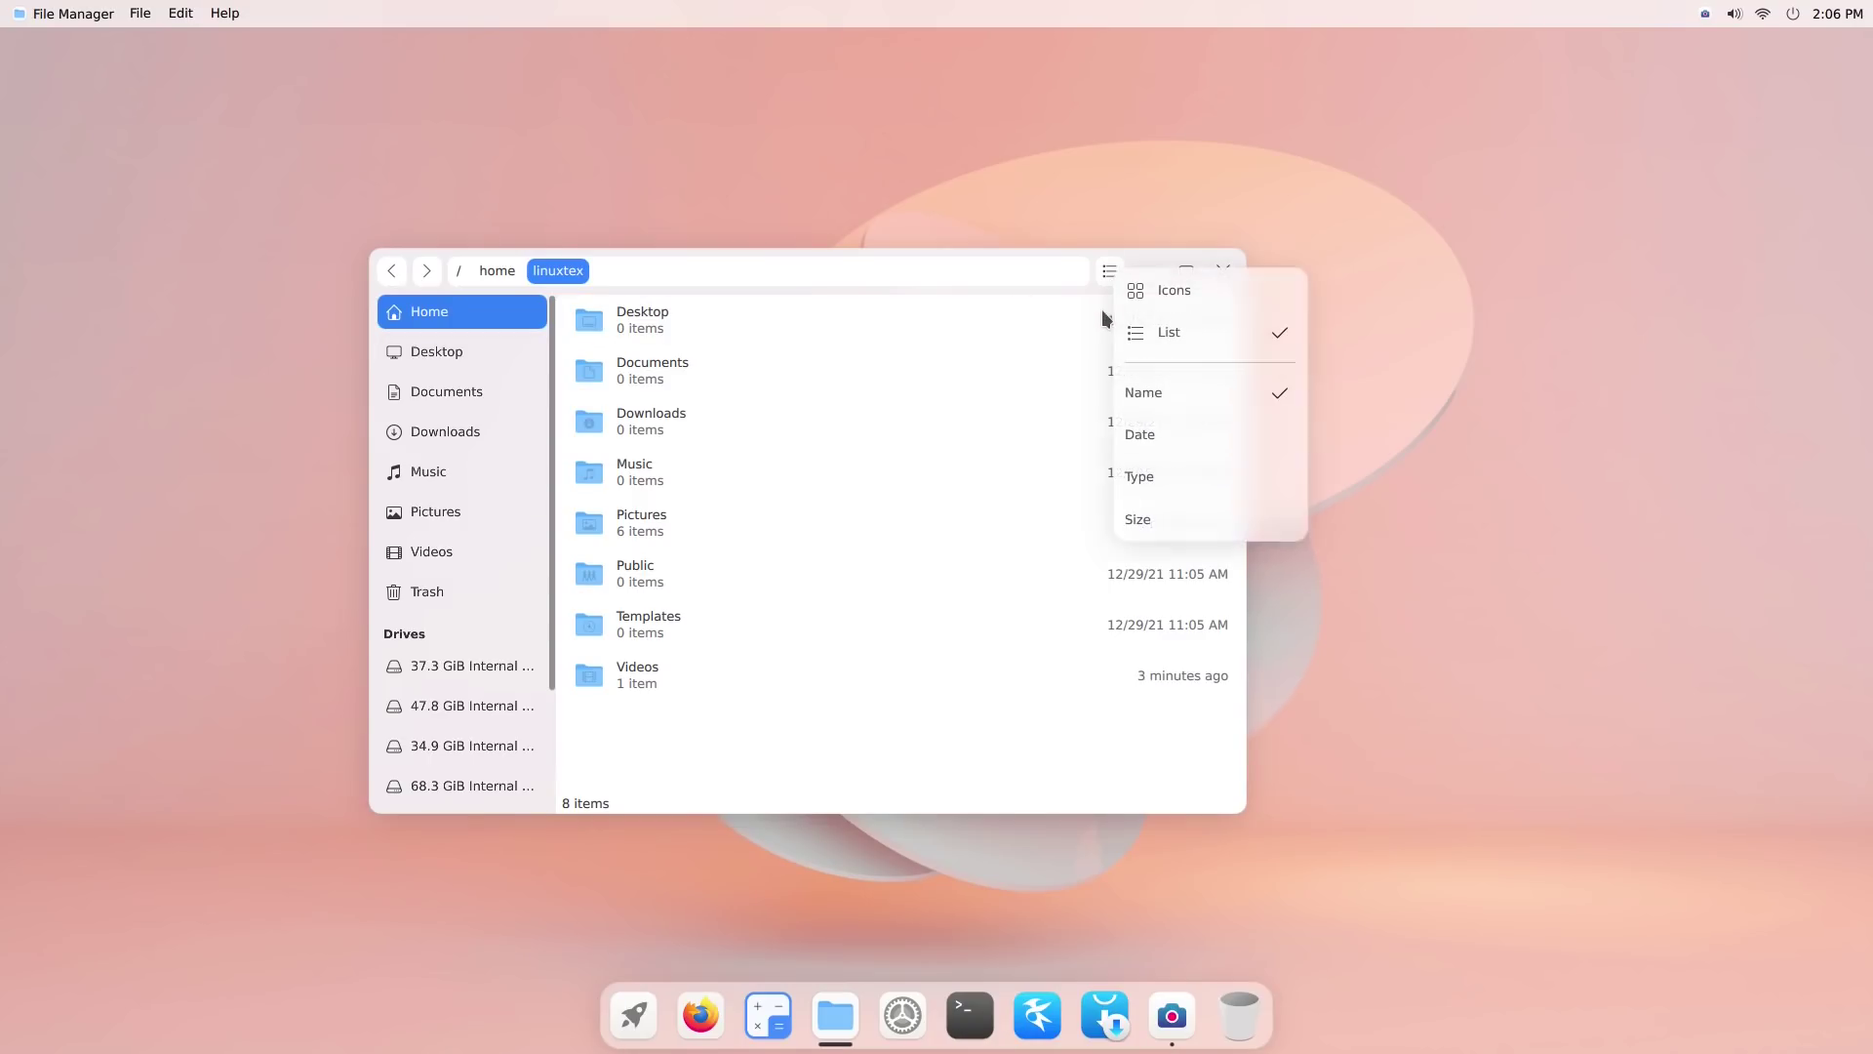
{"action": "left_click", "coordinate": [1170, 289]}
{"action": "left_click", "coordinate": [938, 366]}
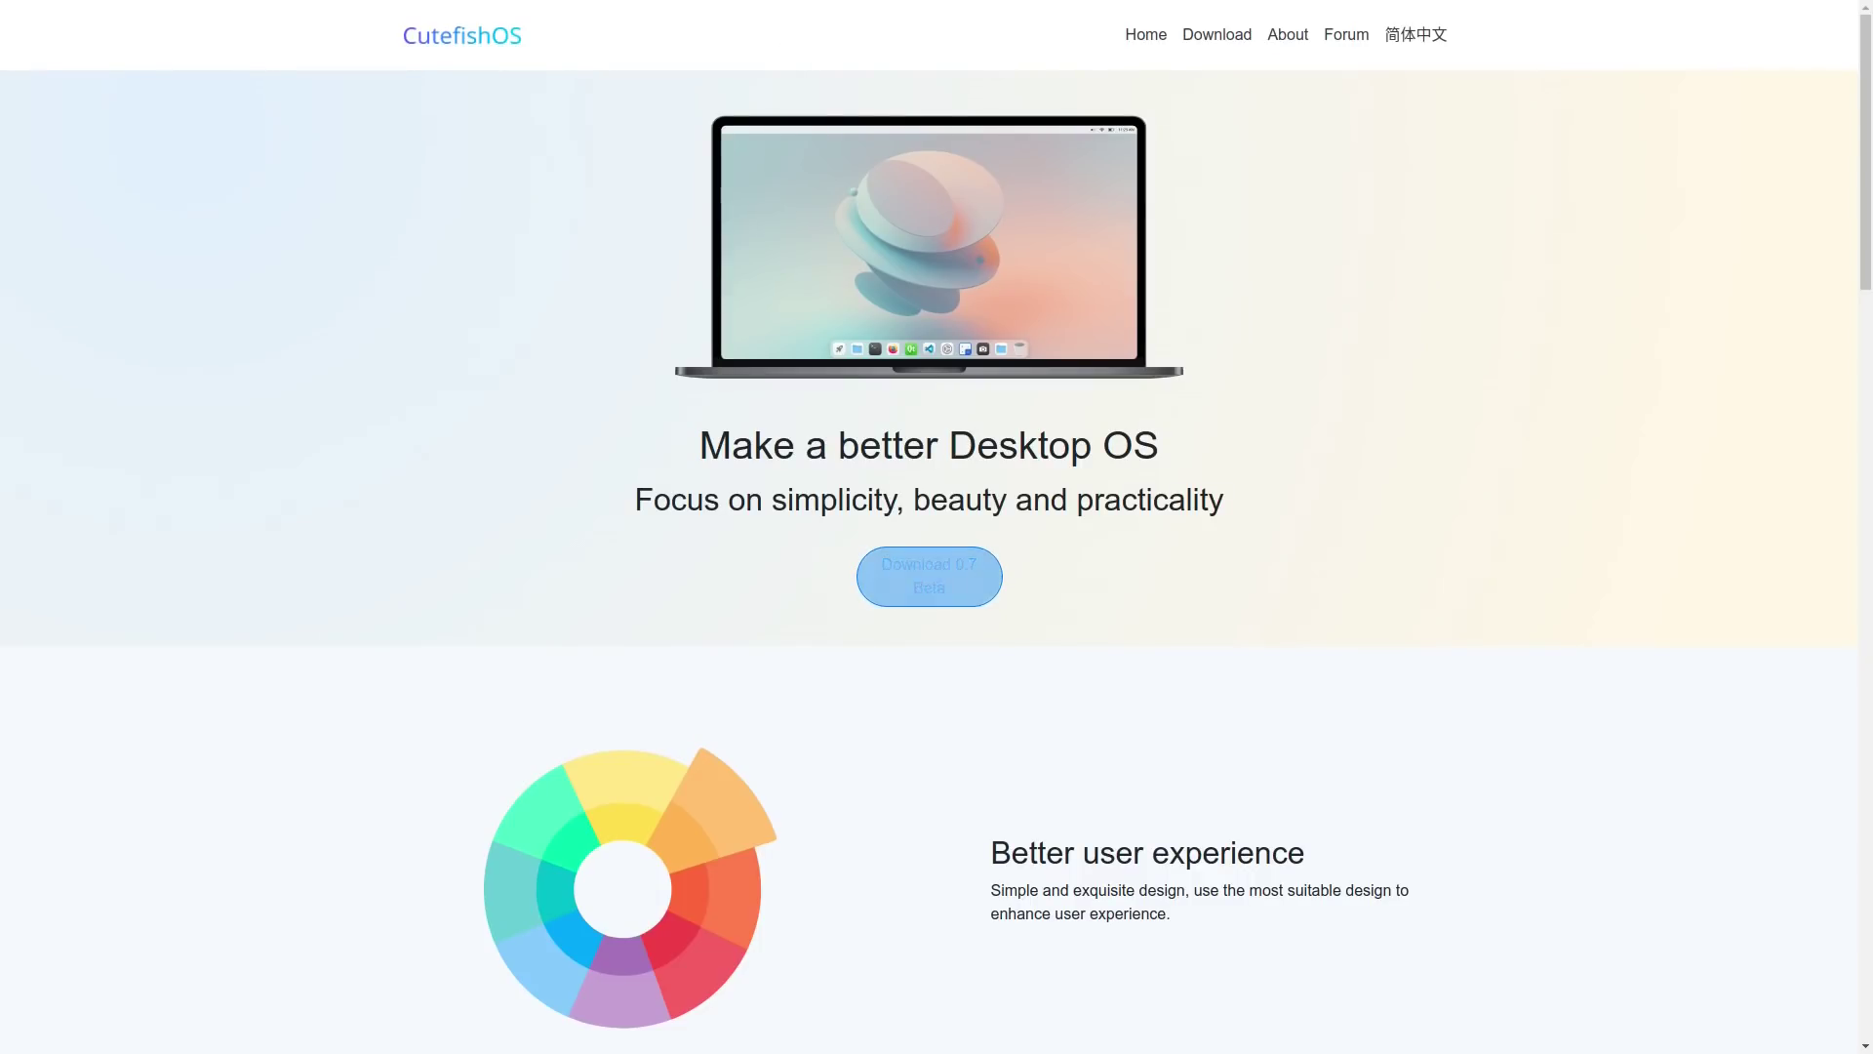
- Scroll through the CutefishOS home page and go to the Download 0.7 Beta page
{"action": "scroll", "coordinate": [937, 526], "scroll_direction": "down", "scroll_amount": 6}
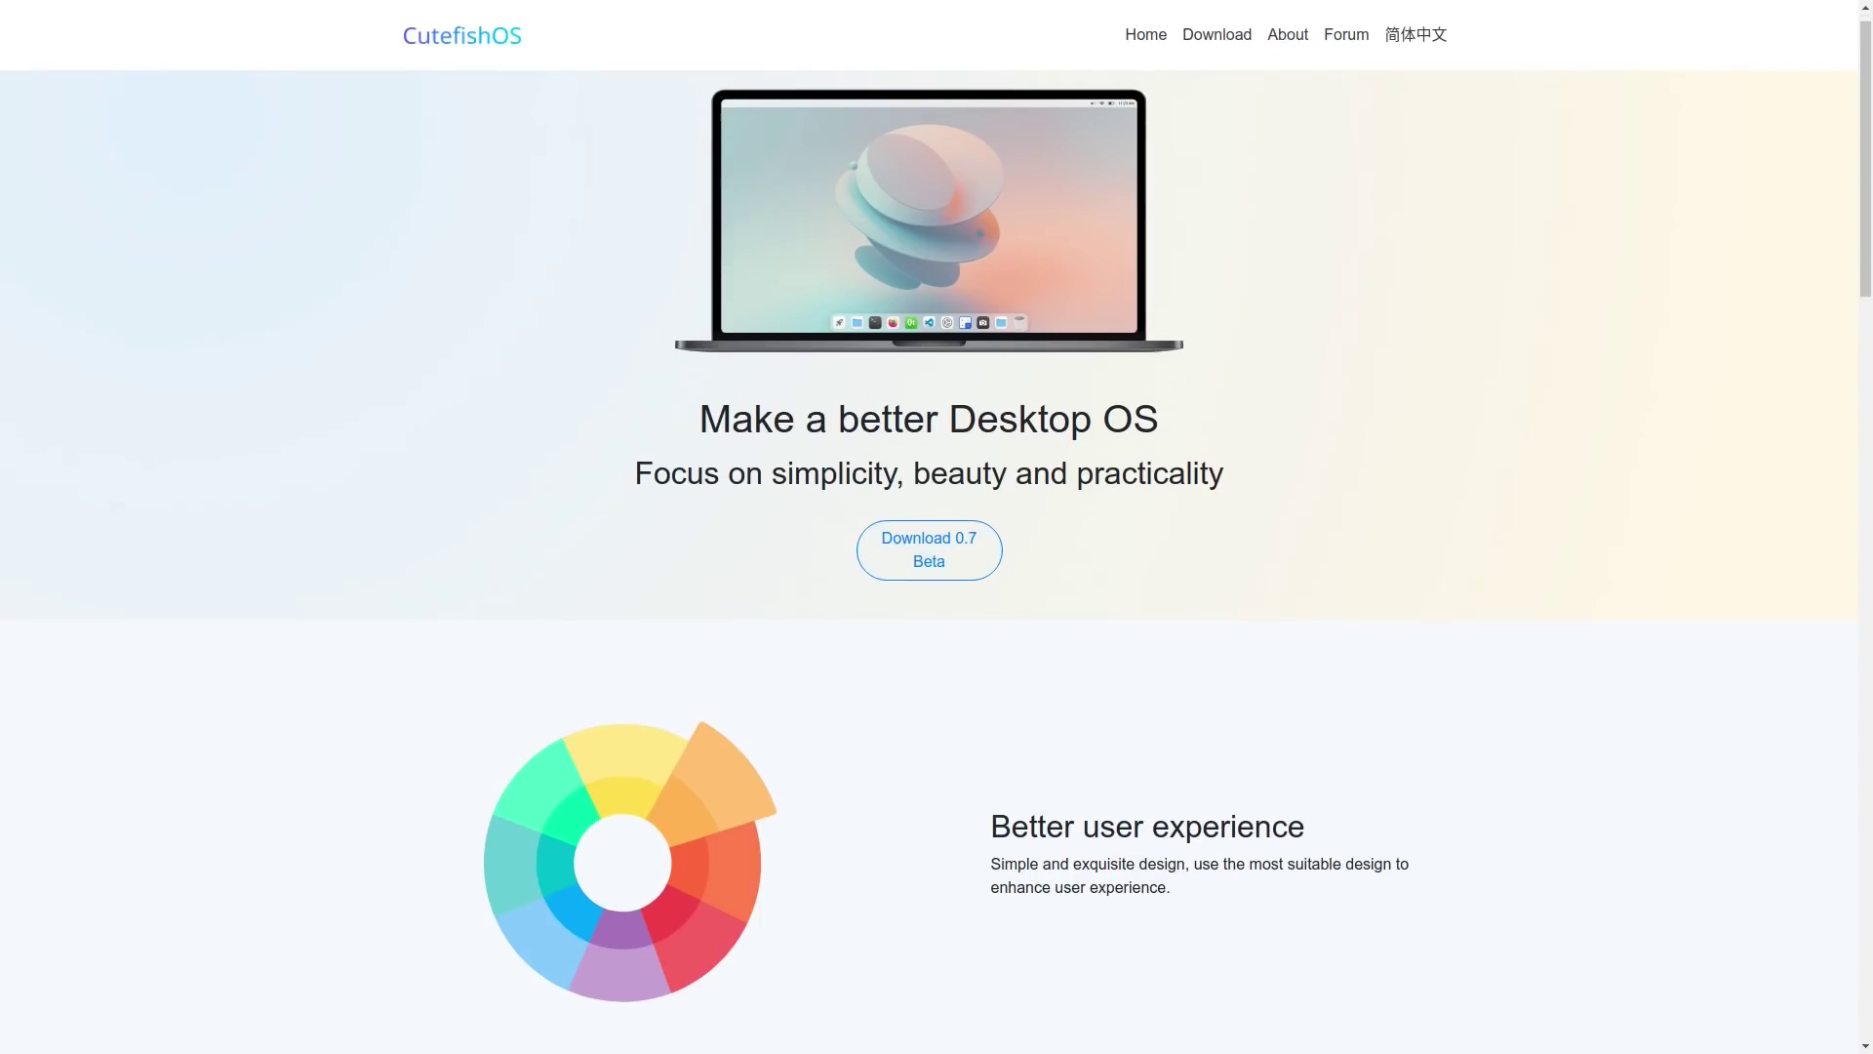
{"action": "scroll", "coordinate": [937, 527], "scroll_direction": "down", "scroll_amount": 10}
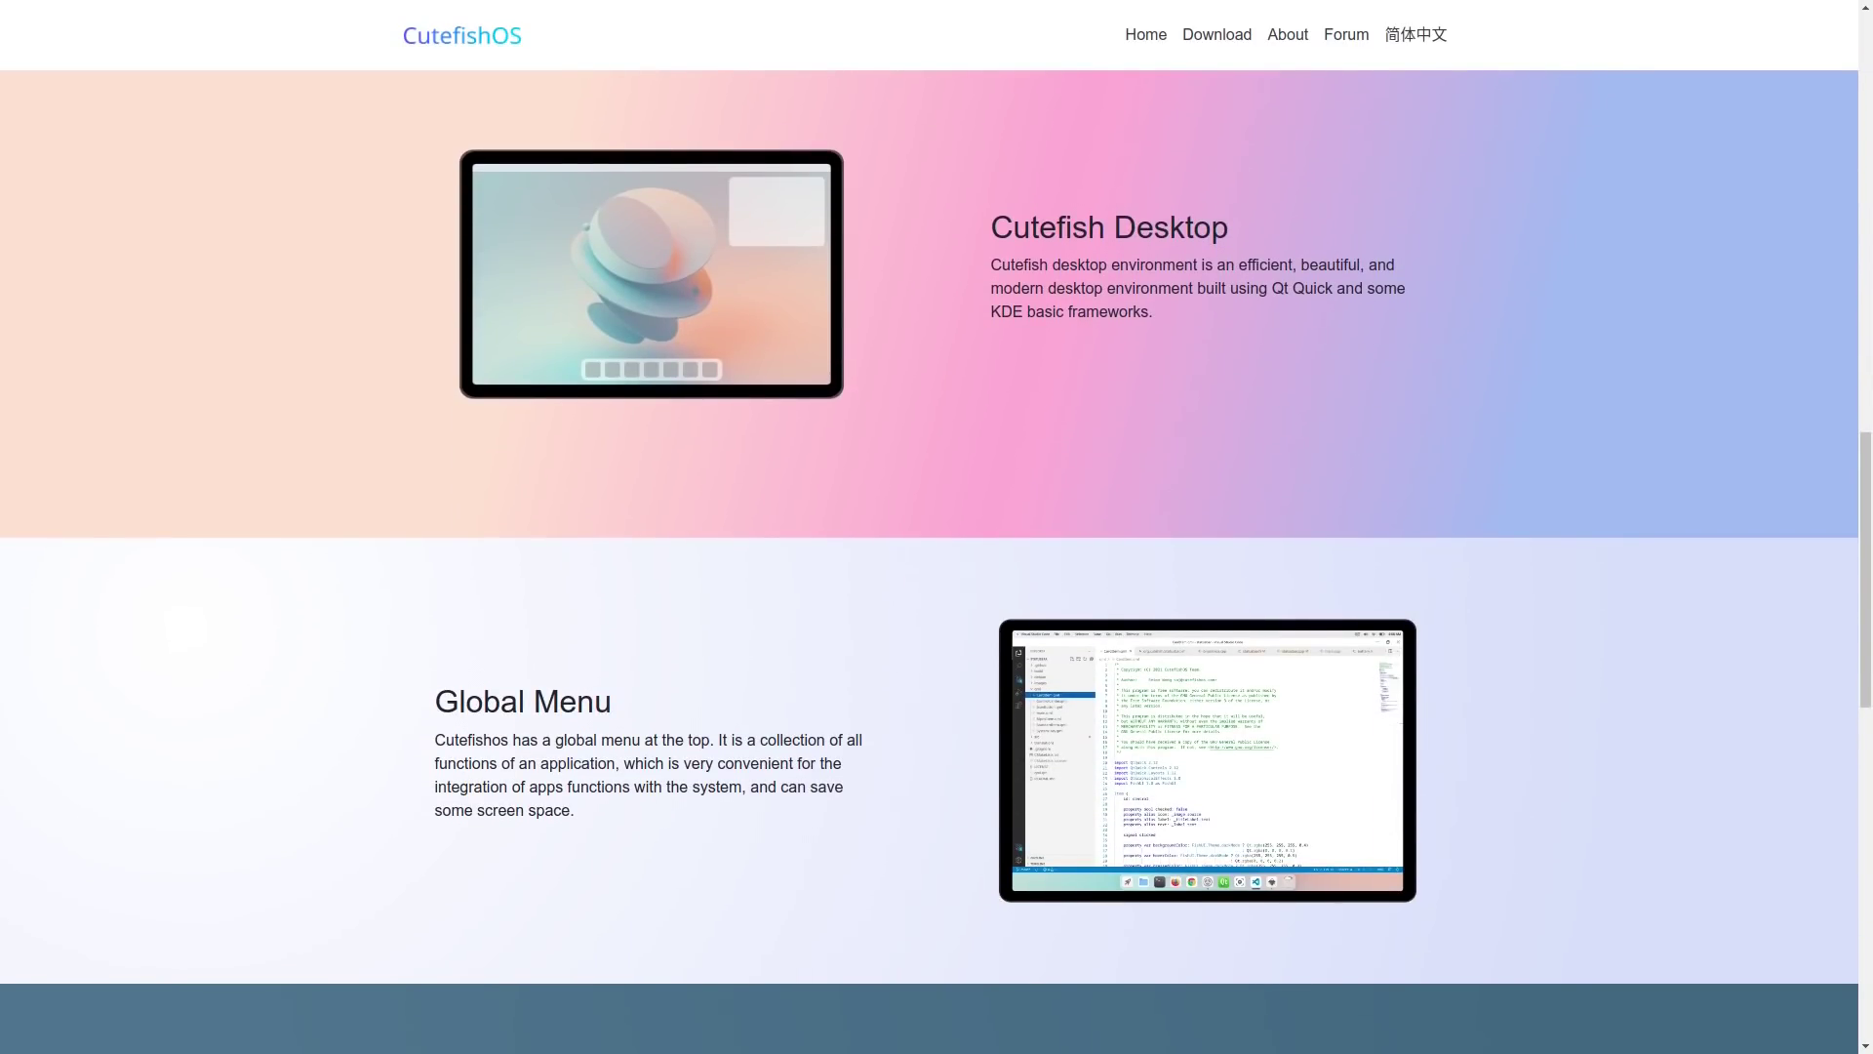
{"action": "scroll", "coordinate": [937, 527], "scroll_direction": "down", "scroll_amount": 7}
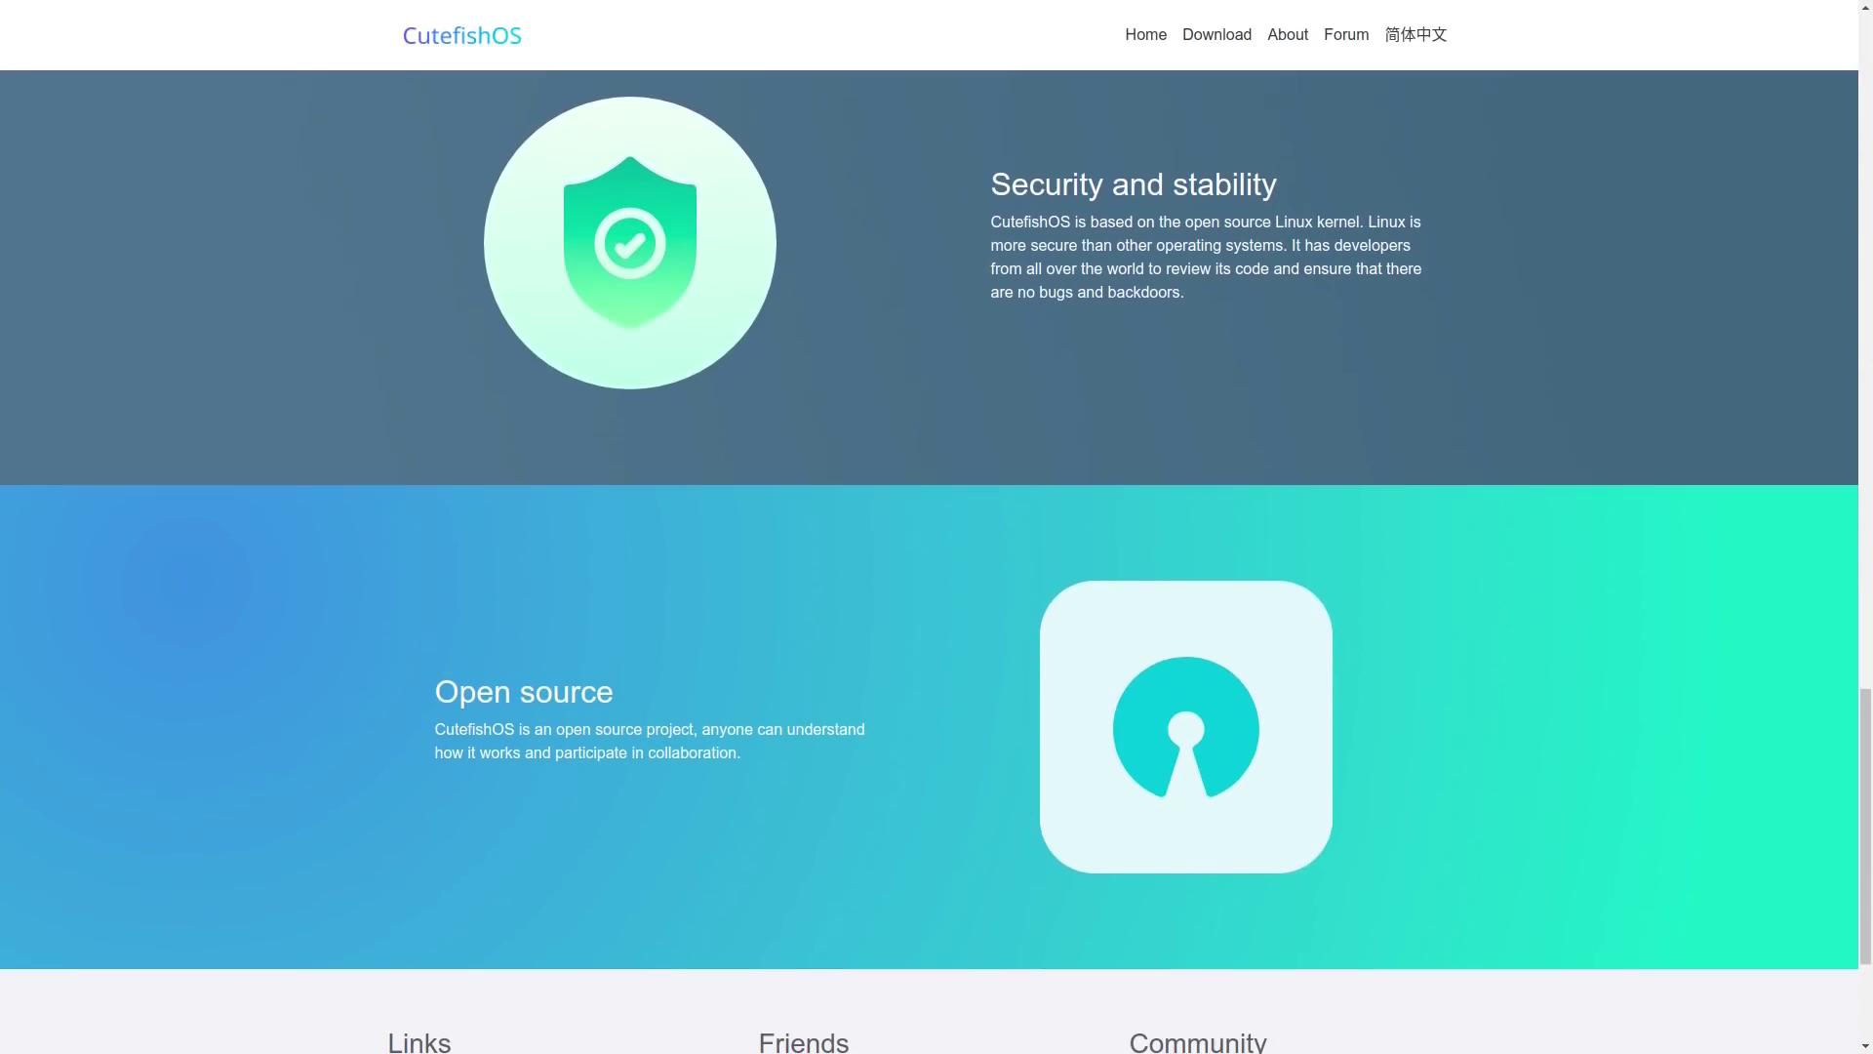
{"action": "scroll", "coordinate": [937, 526], "scroll_direction": "down", "scroll_amount": 3}
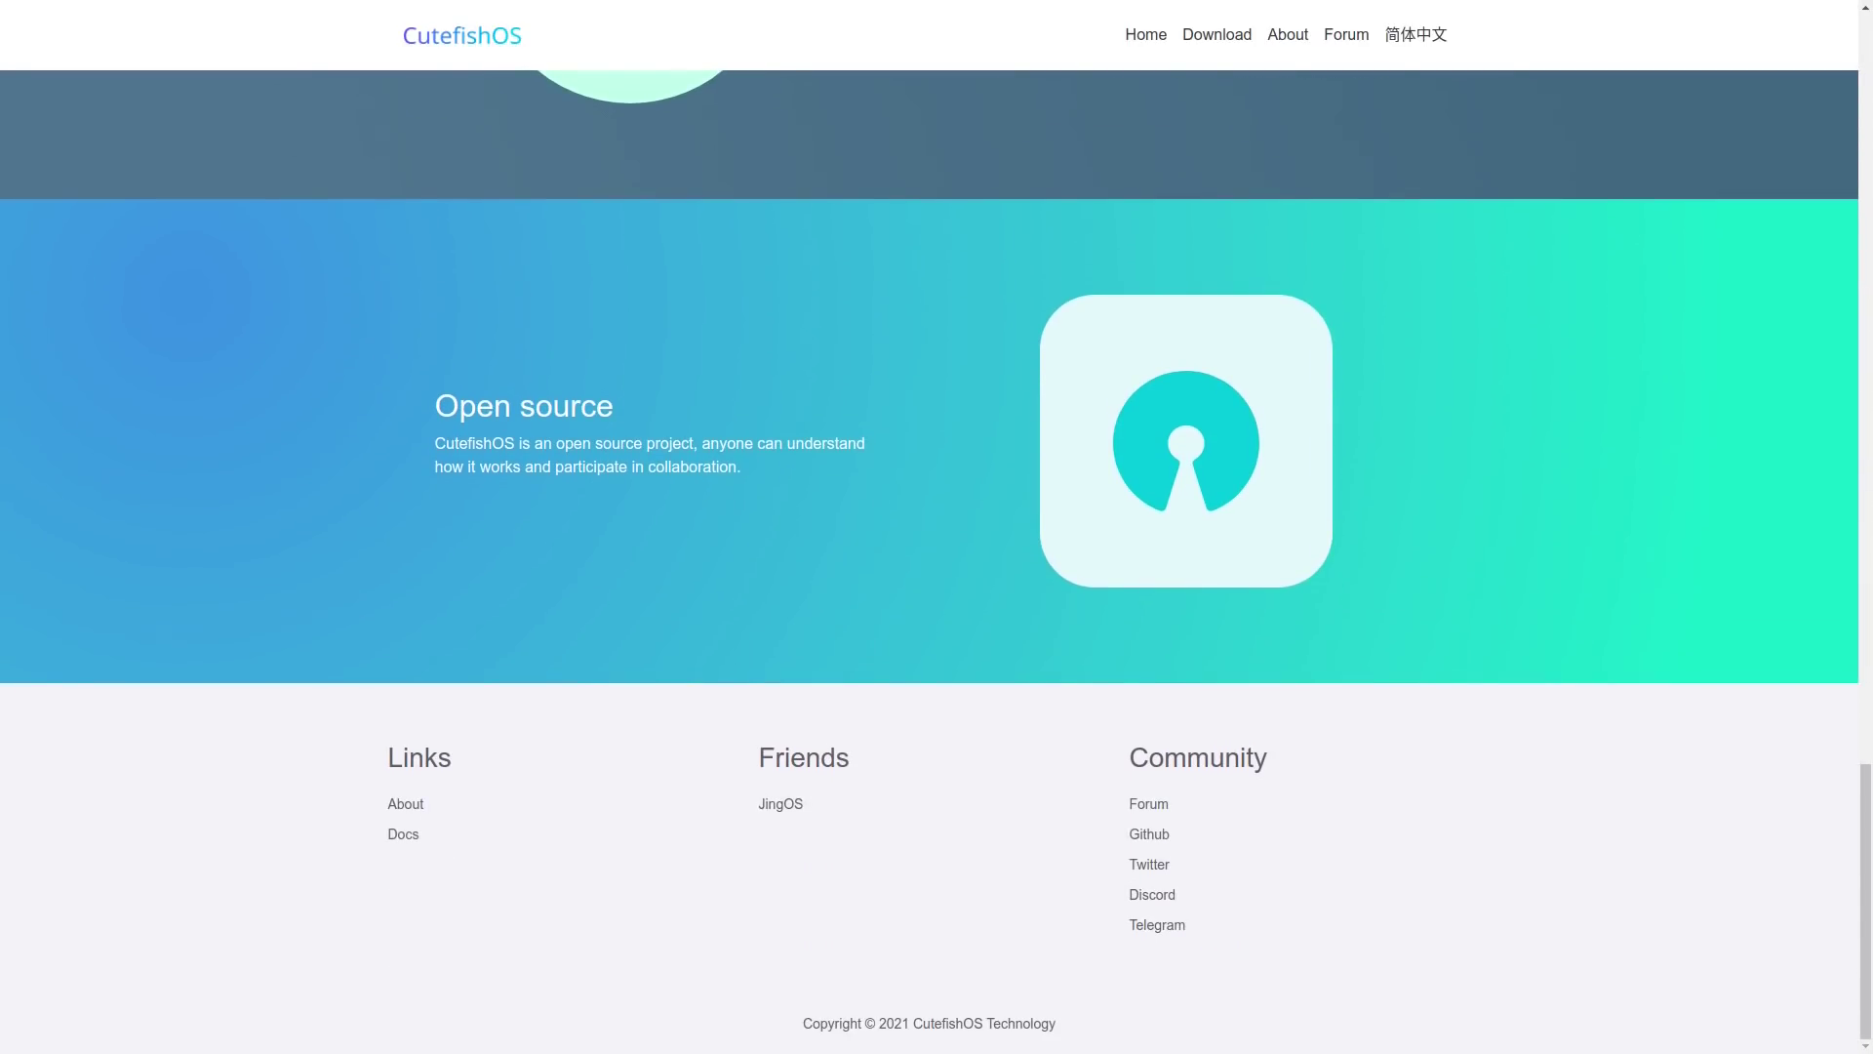
{"action": "scroll", "coordinate": [937, 526], "scroll_direction": "up", "scroll_amount": 4}
{"action": "left_click", "coordinate": [1217, 34]}
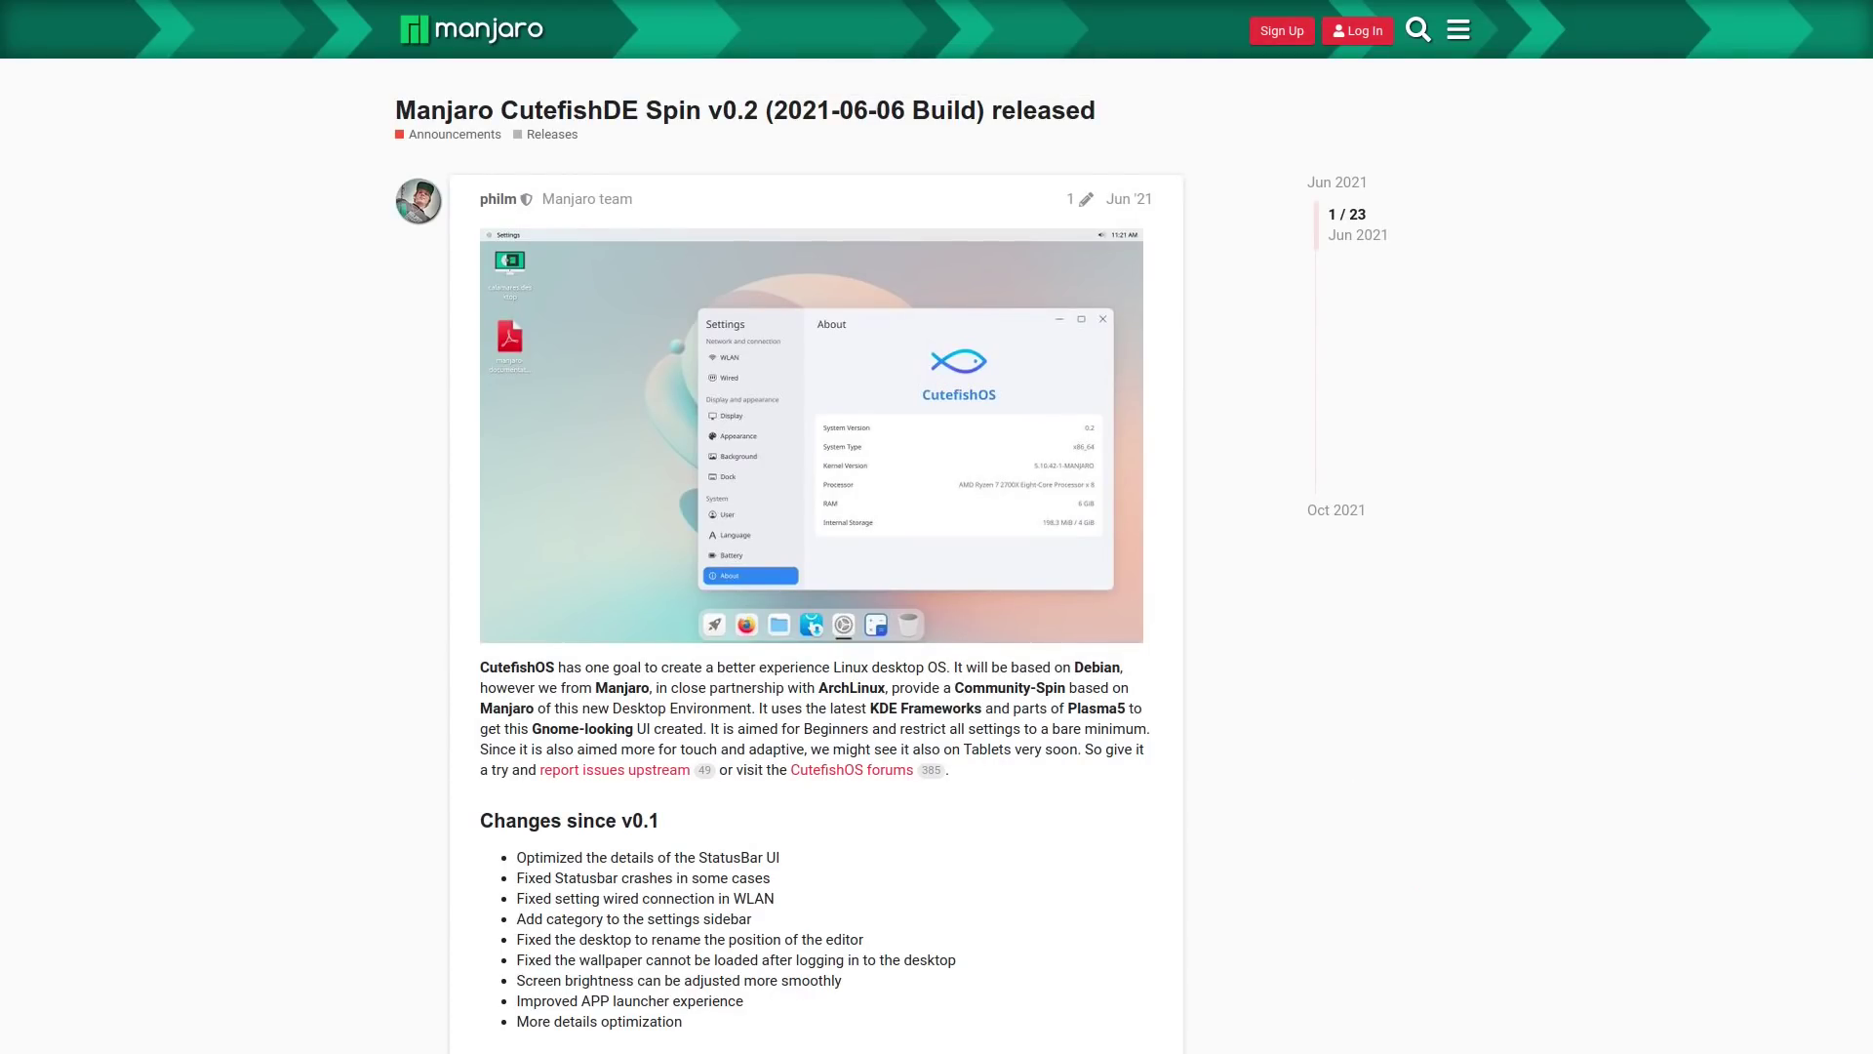
{"action": "scroll", "coordinate": [810, 556], "scroll_direction": "down", "scroll_amount": 7}
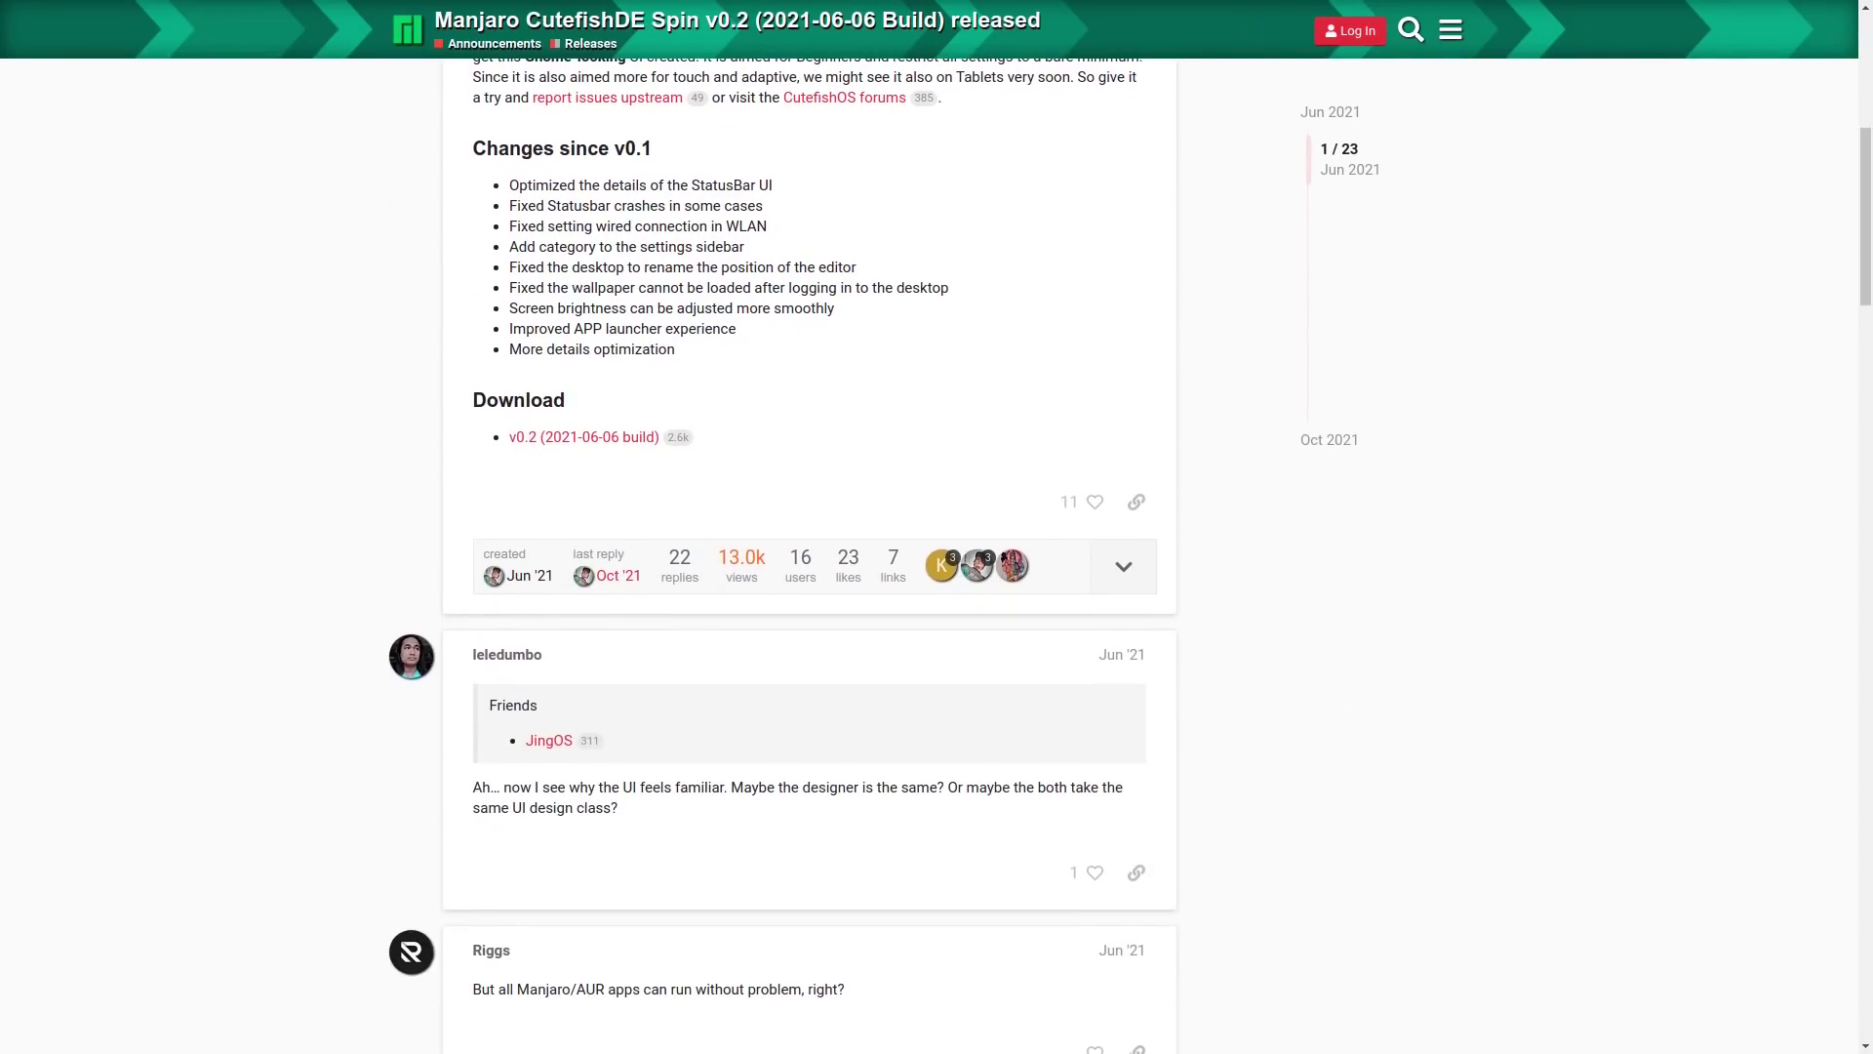
{"action": "scroll", "coordinate": [810, 556], "scroll_direction": "up", "scroll_amount": 7}
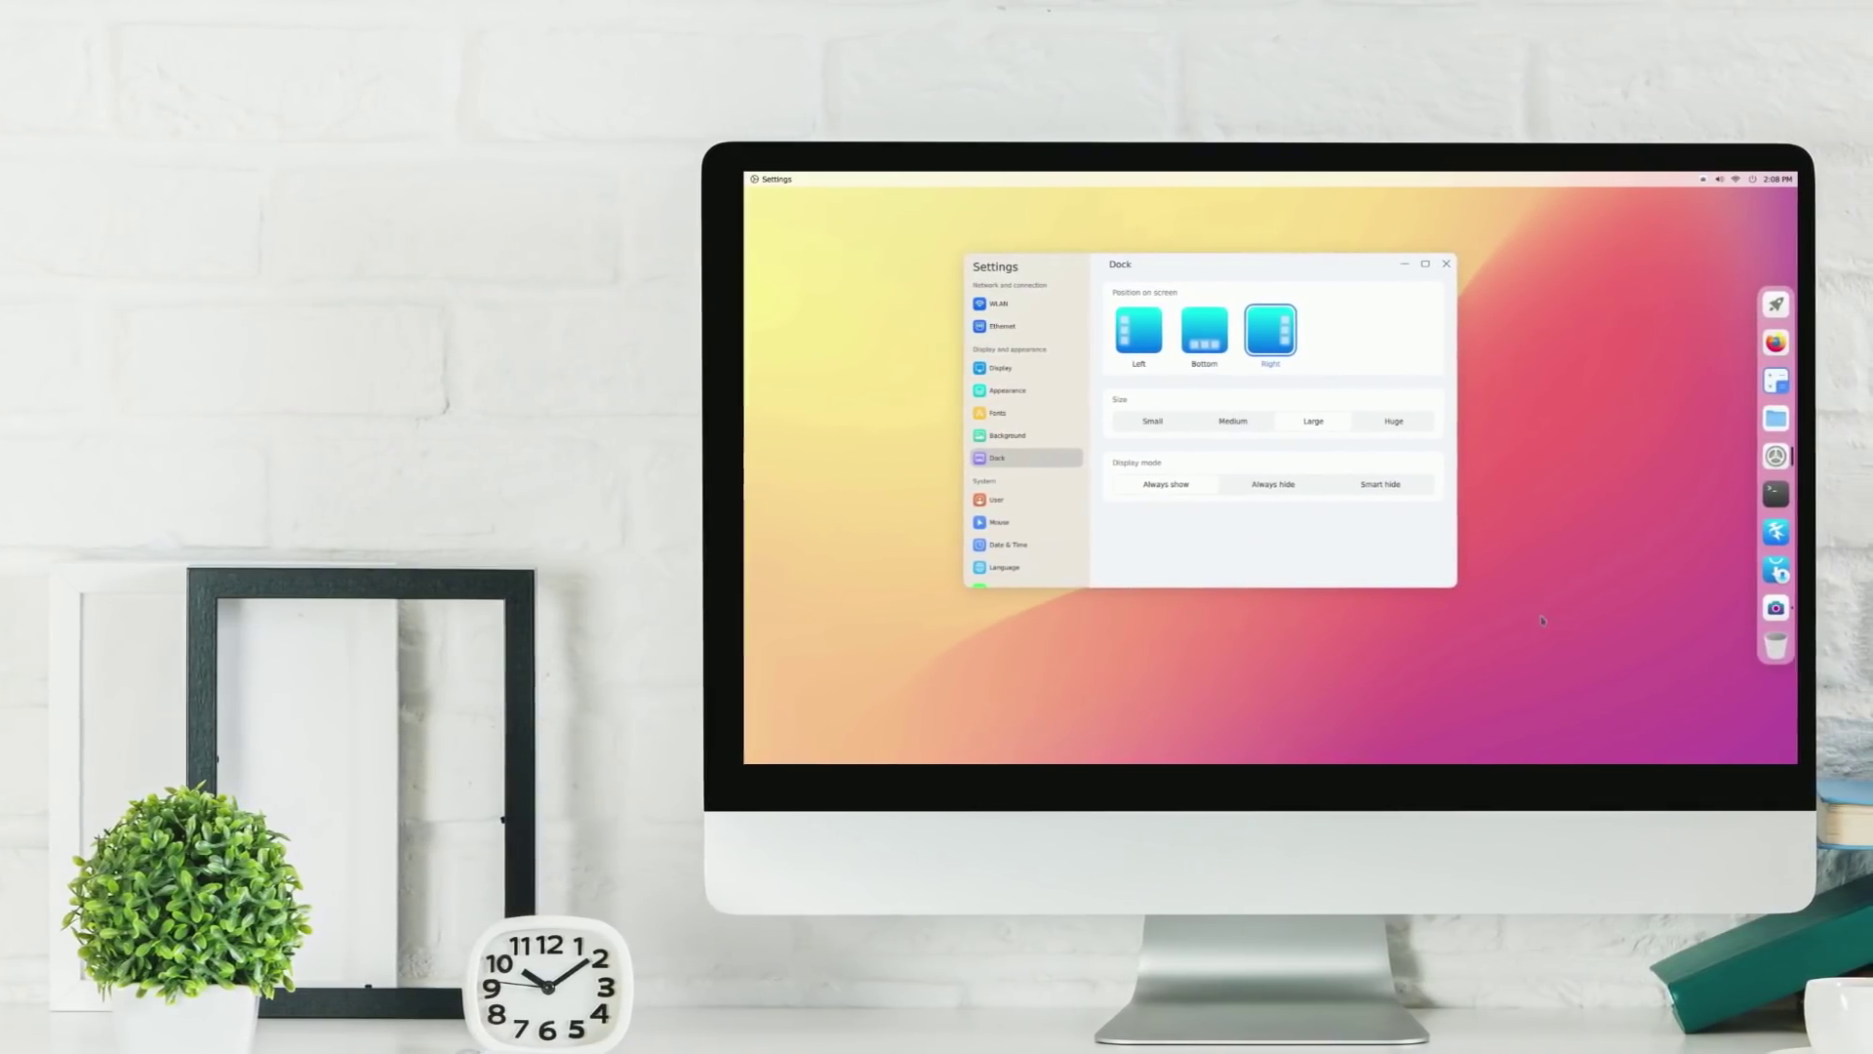
- Try the dock at the bottom and left edge, settle on bottom, and try Small before returning to Large
{"action": "left_click", "coordinate": [1202, 344]}
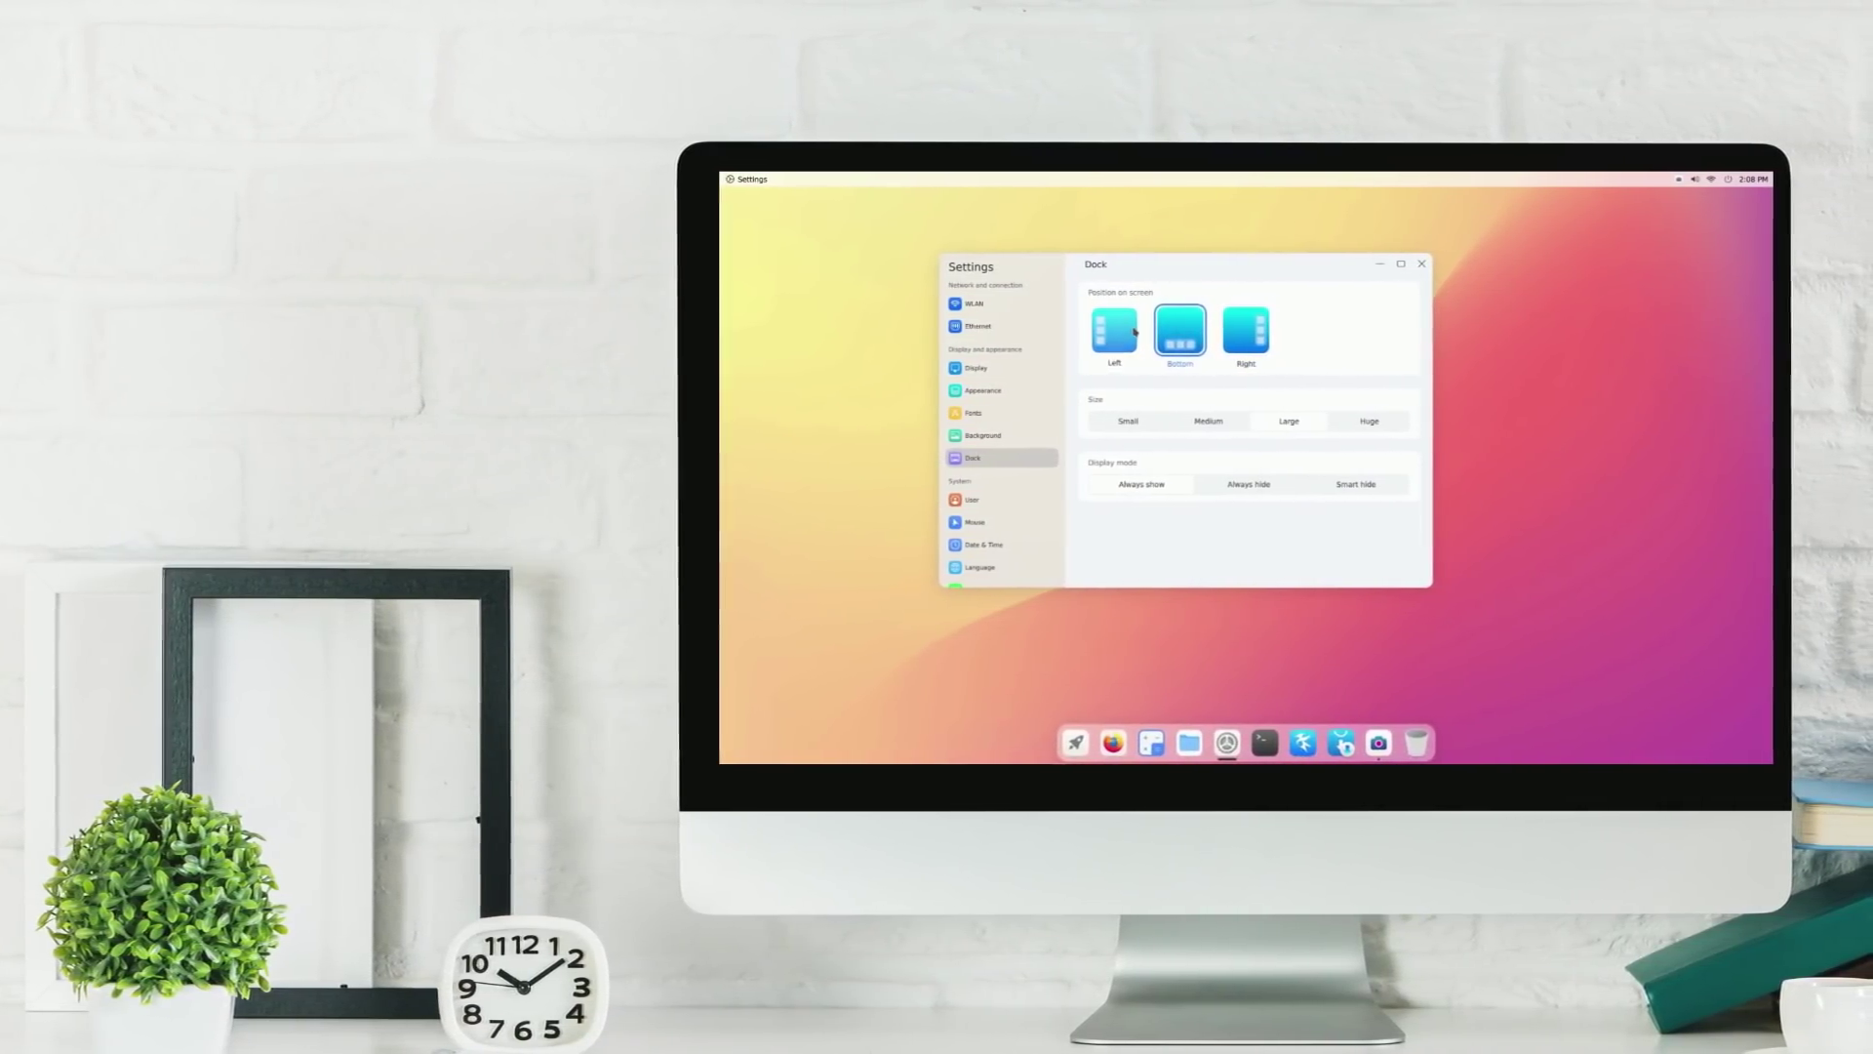
{"action": "left_click", "coordinate": [1120, 330]}
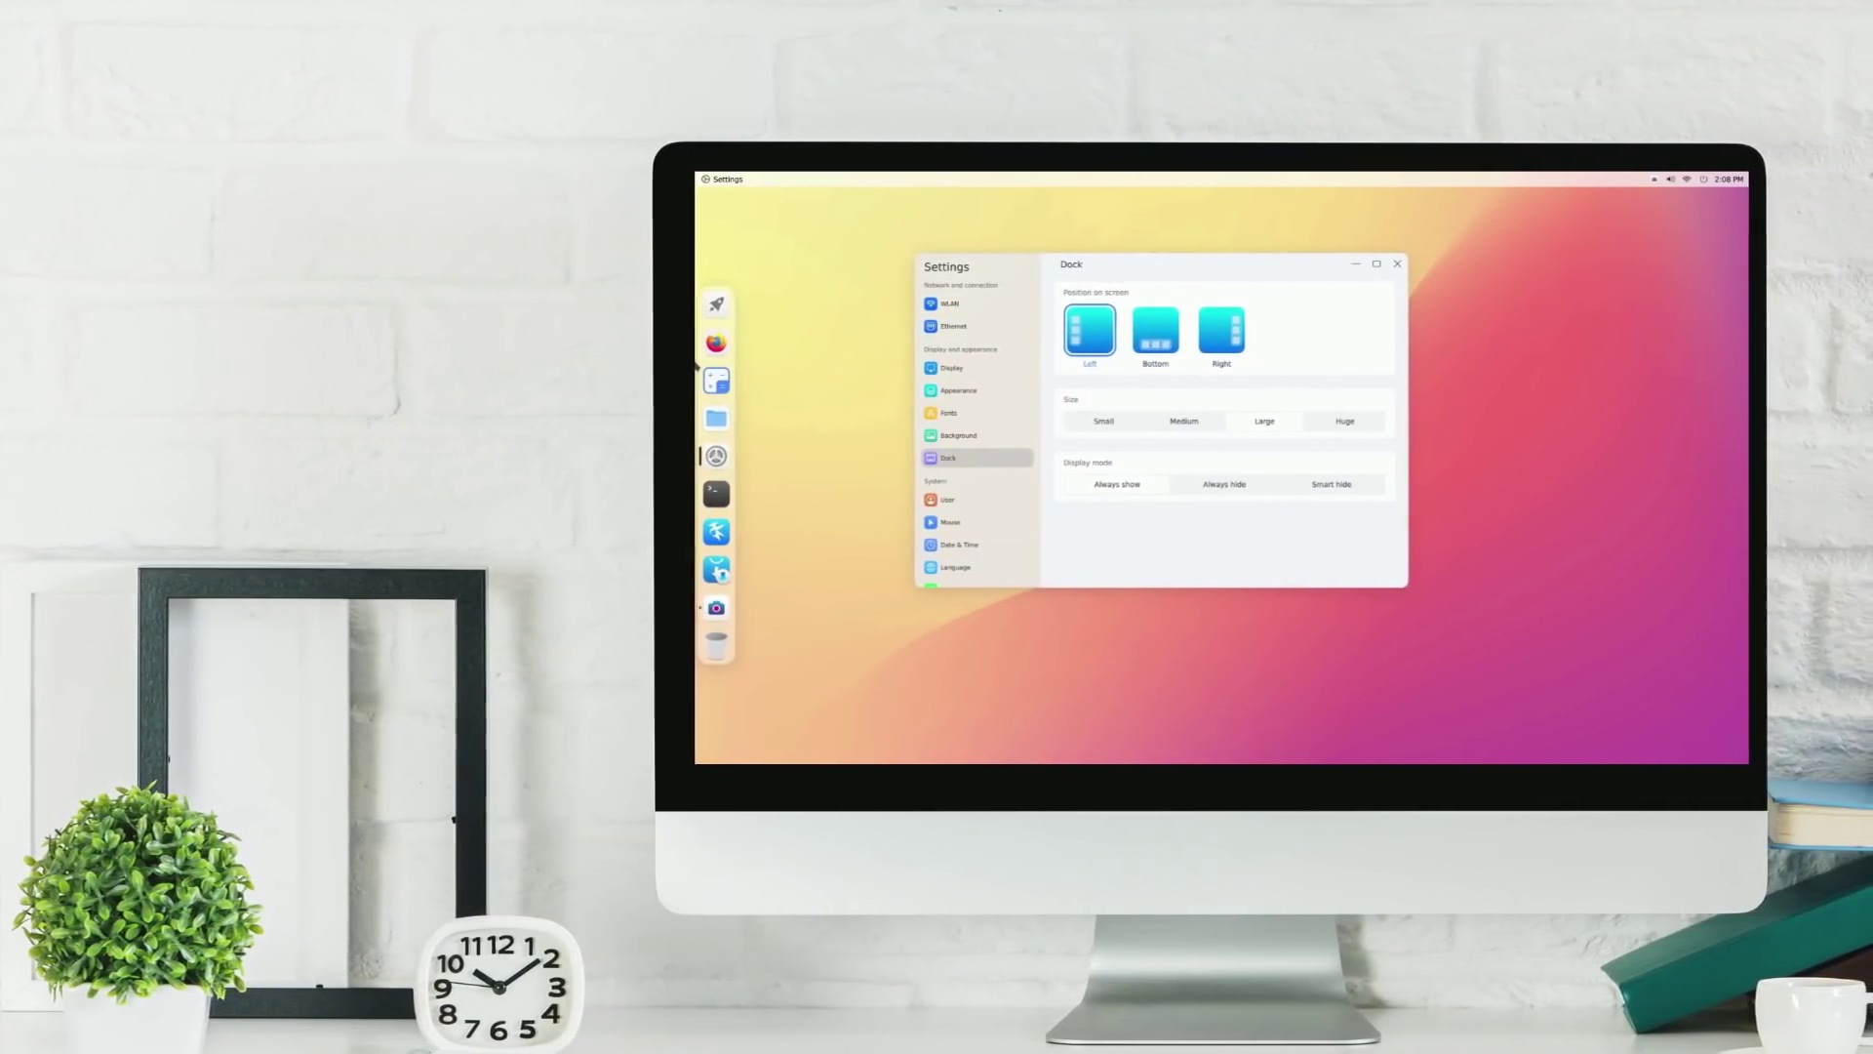
{"action": "left_click", "coordinate": [1161, 332]}
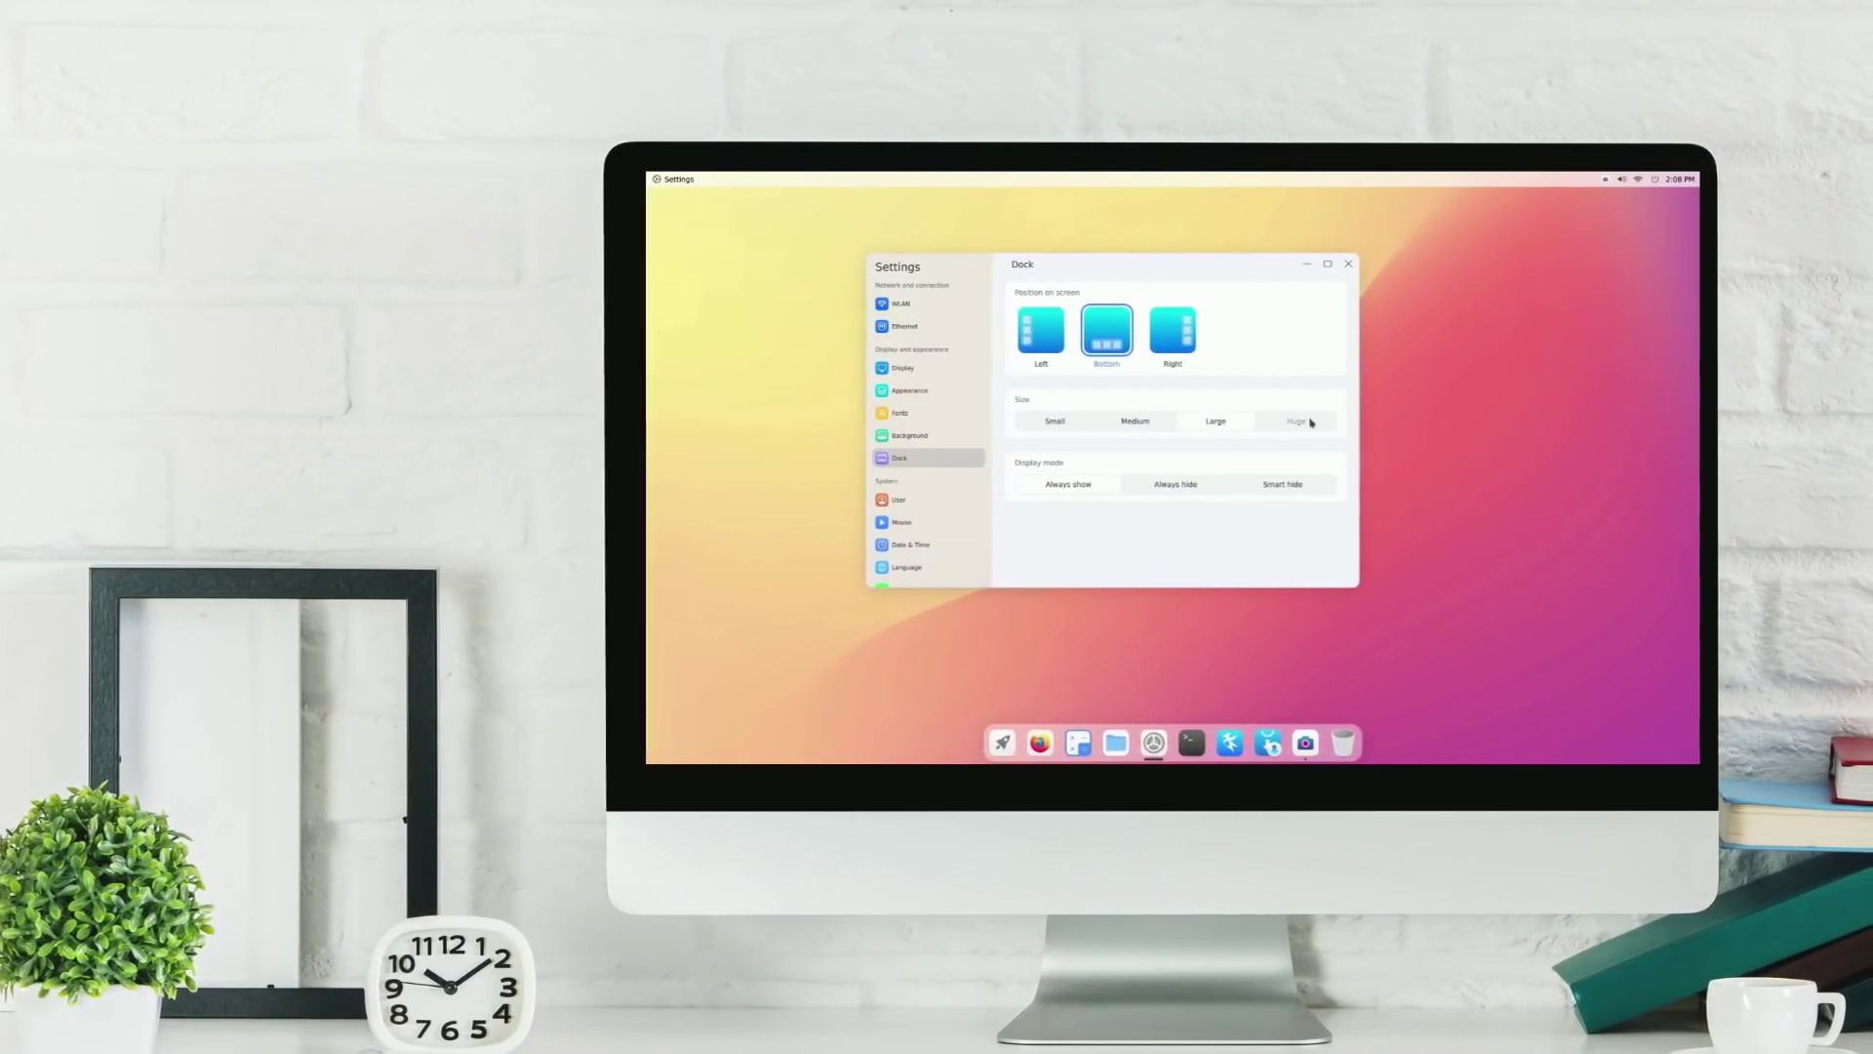
{"action": "left_click", "coordinate": [1071, 426]}
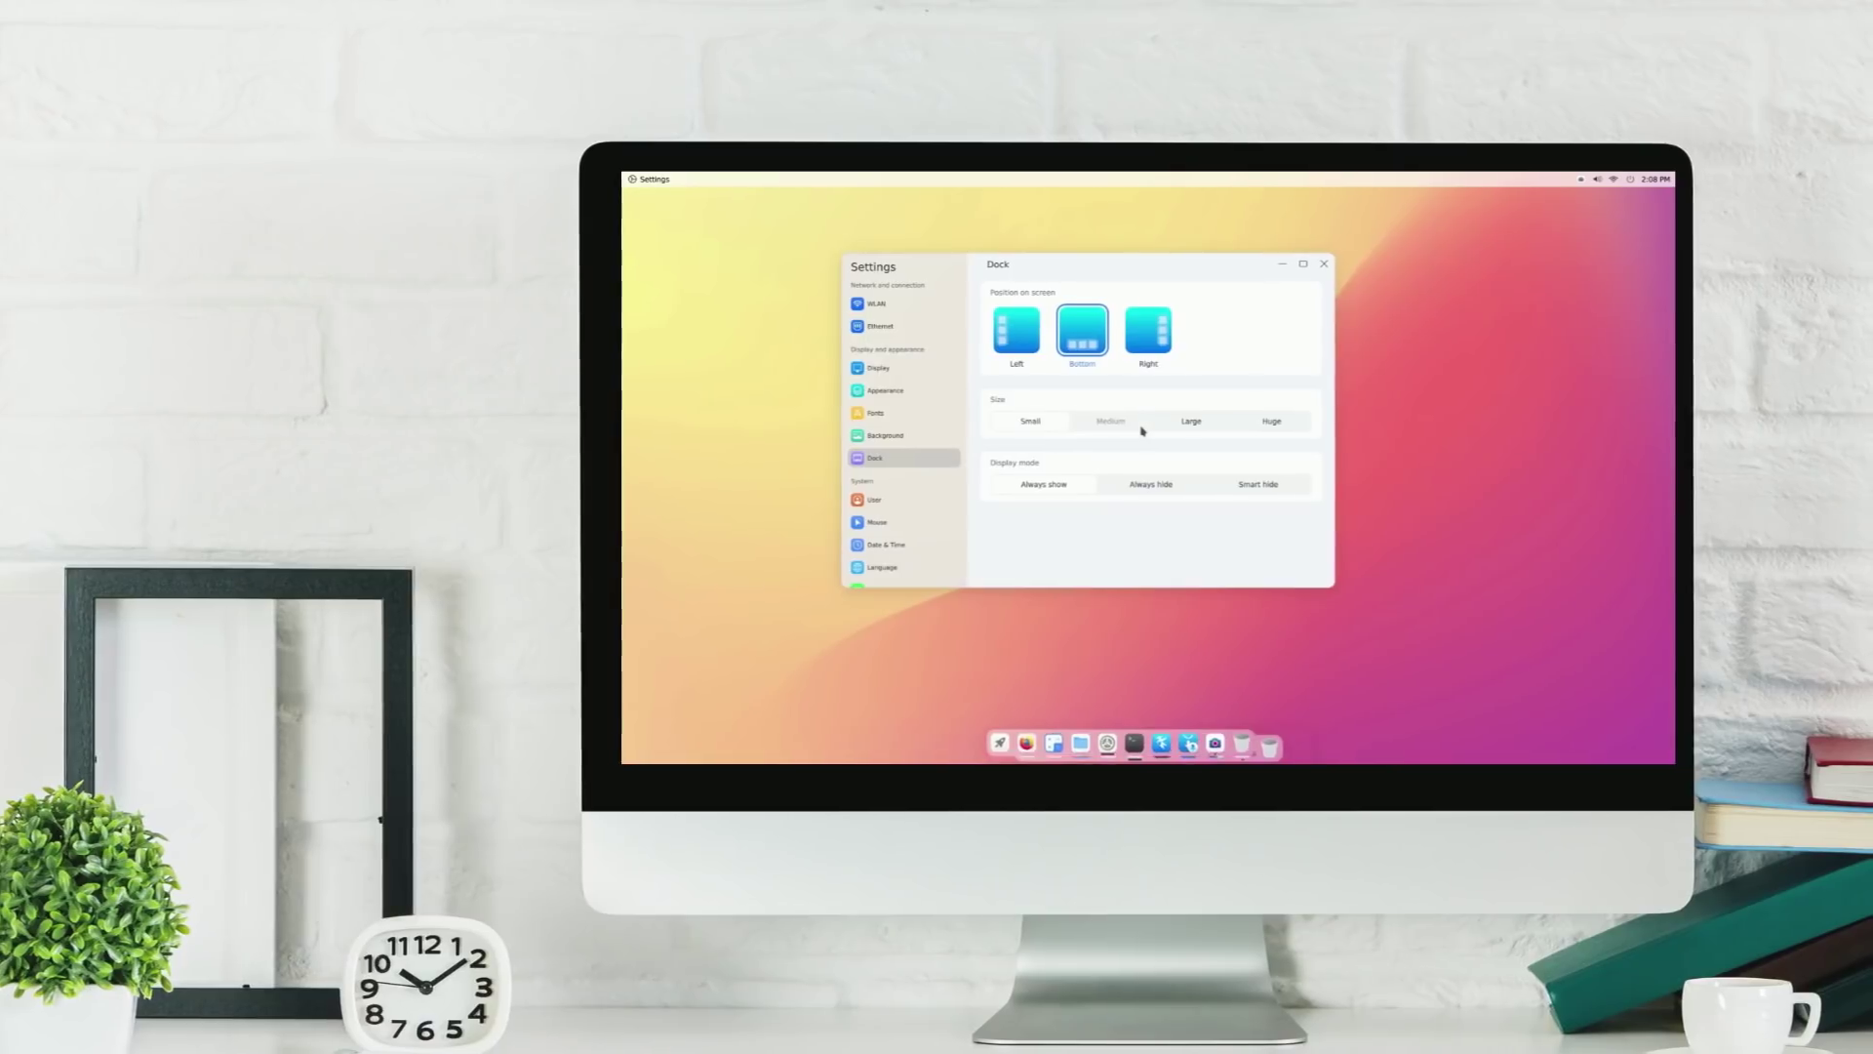
{"action": "left_click", "coordinate": [1192, 422]}
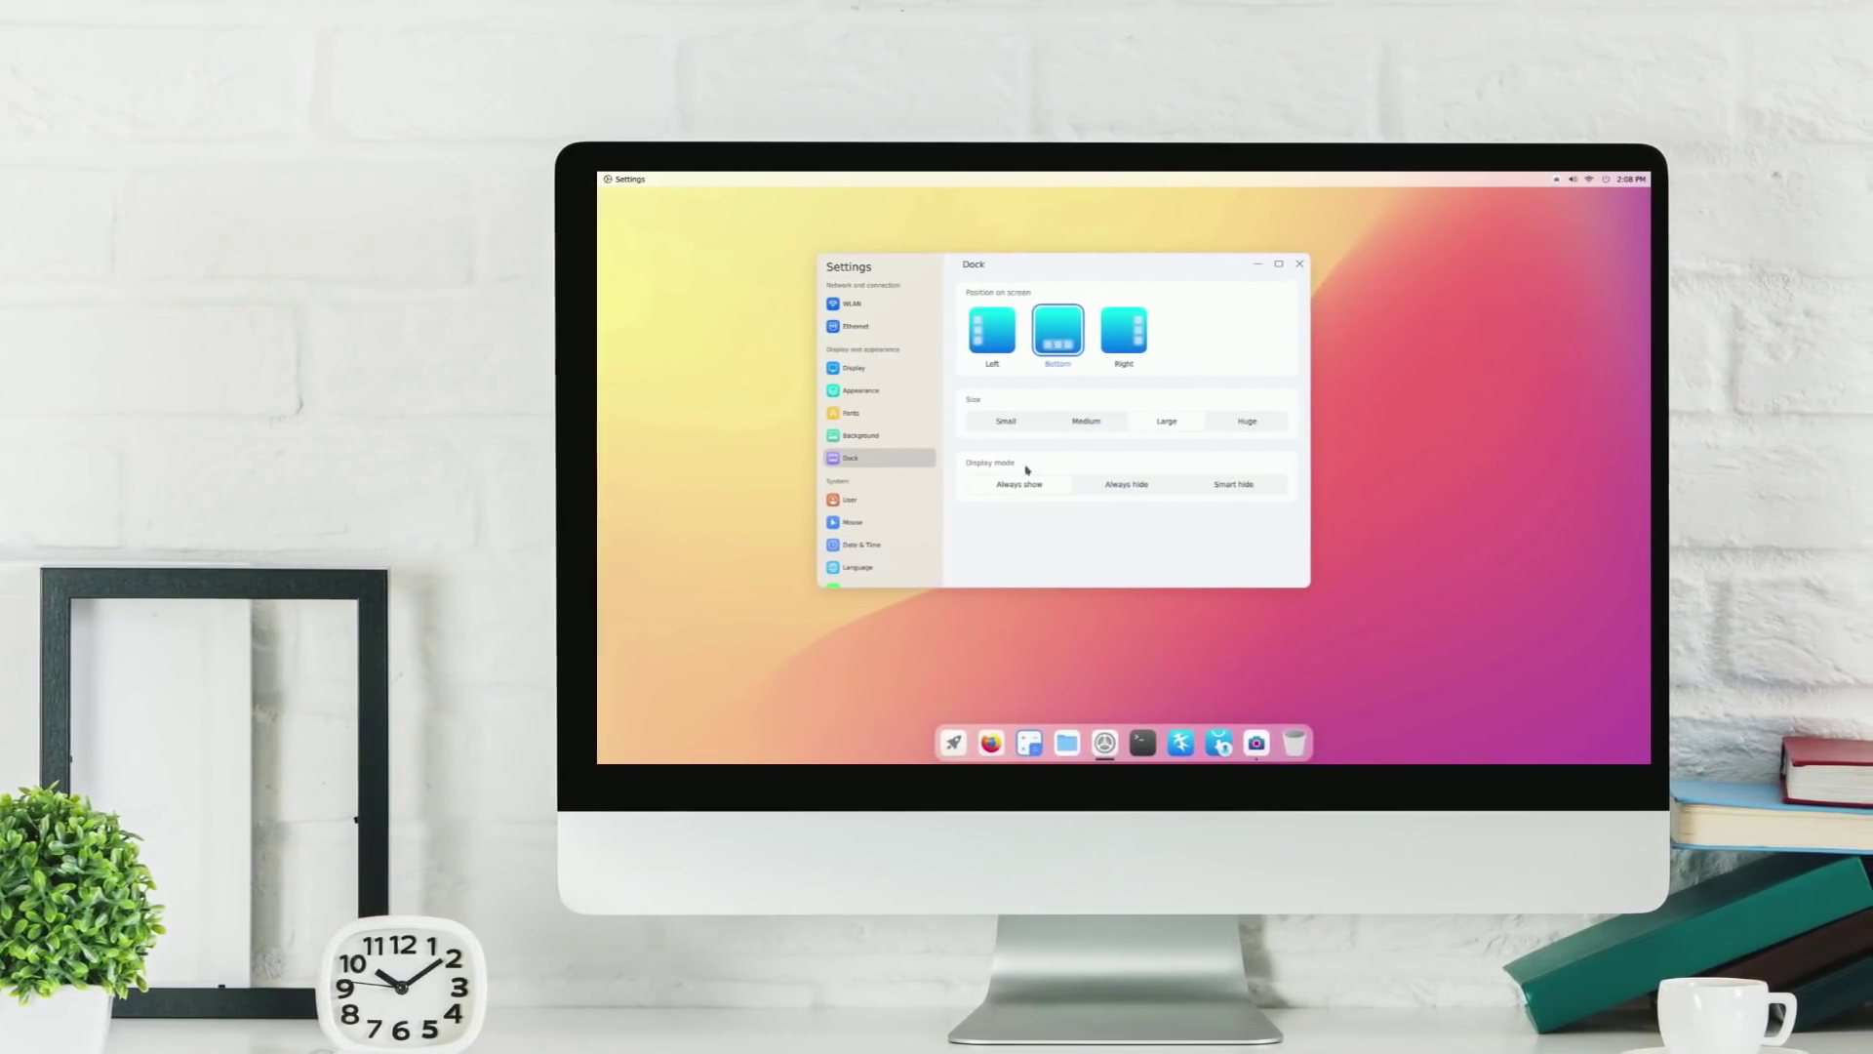
- Try Always hide and Smart hide for the dock, then settle on Always show
{"action": "left_click", "coordinate": [1107, 488]}
{"action": "mouse_move", "coordinate": [1083, 759]}
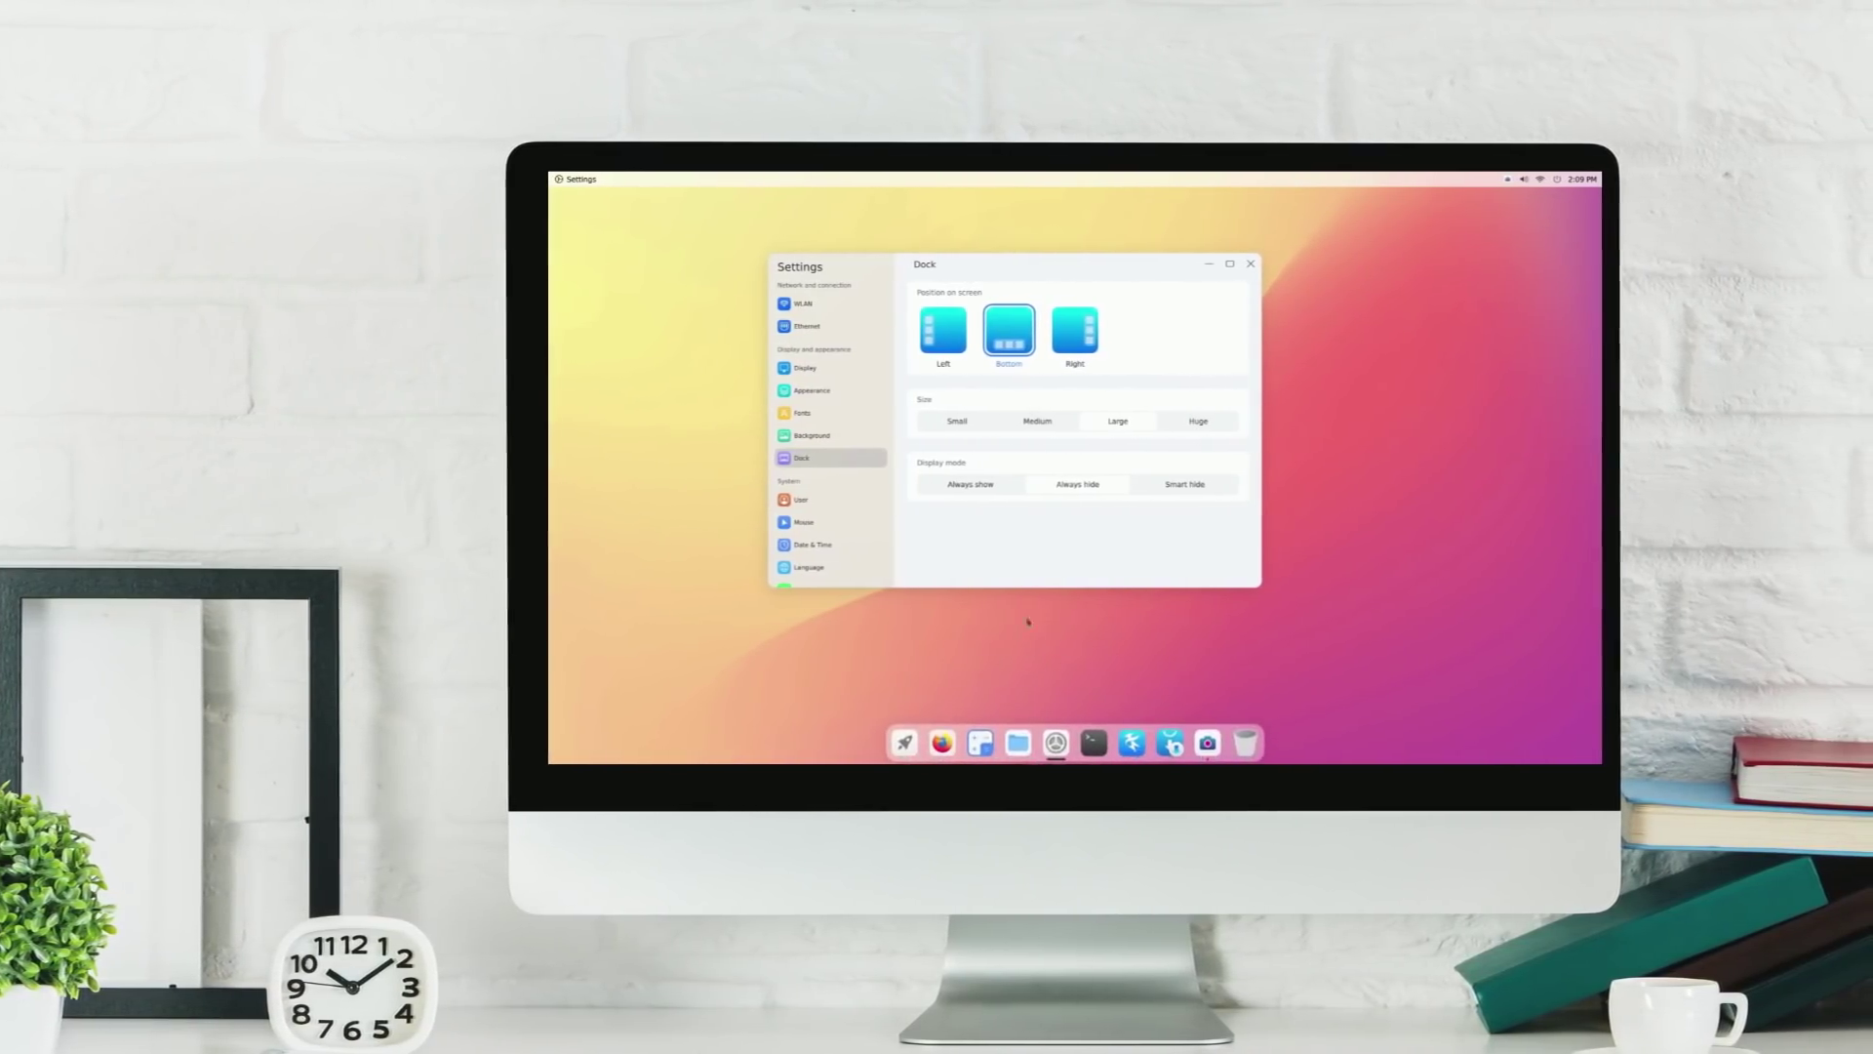
{"action": "left_click", "coordinate": [1151, 482]}
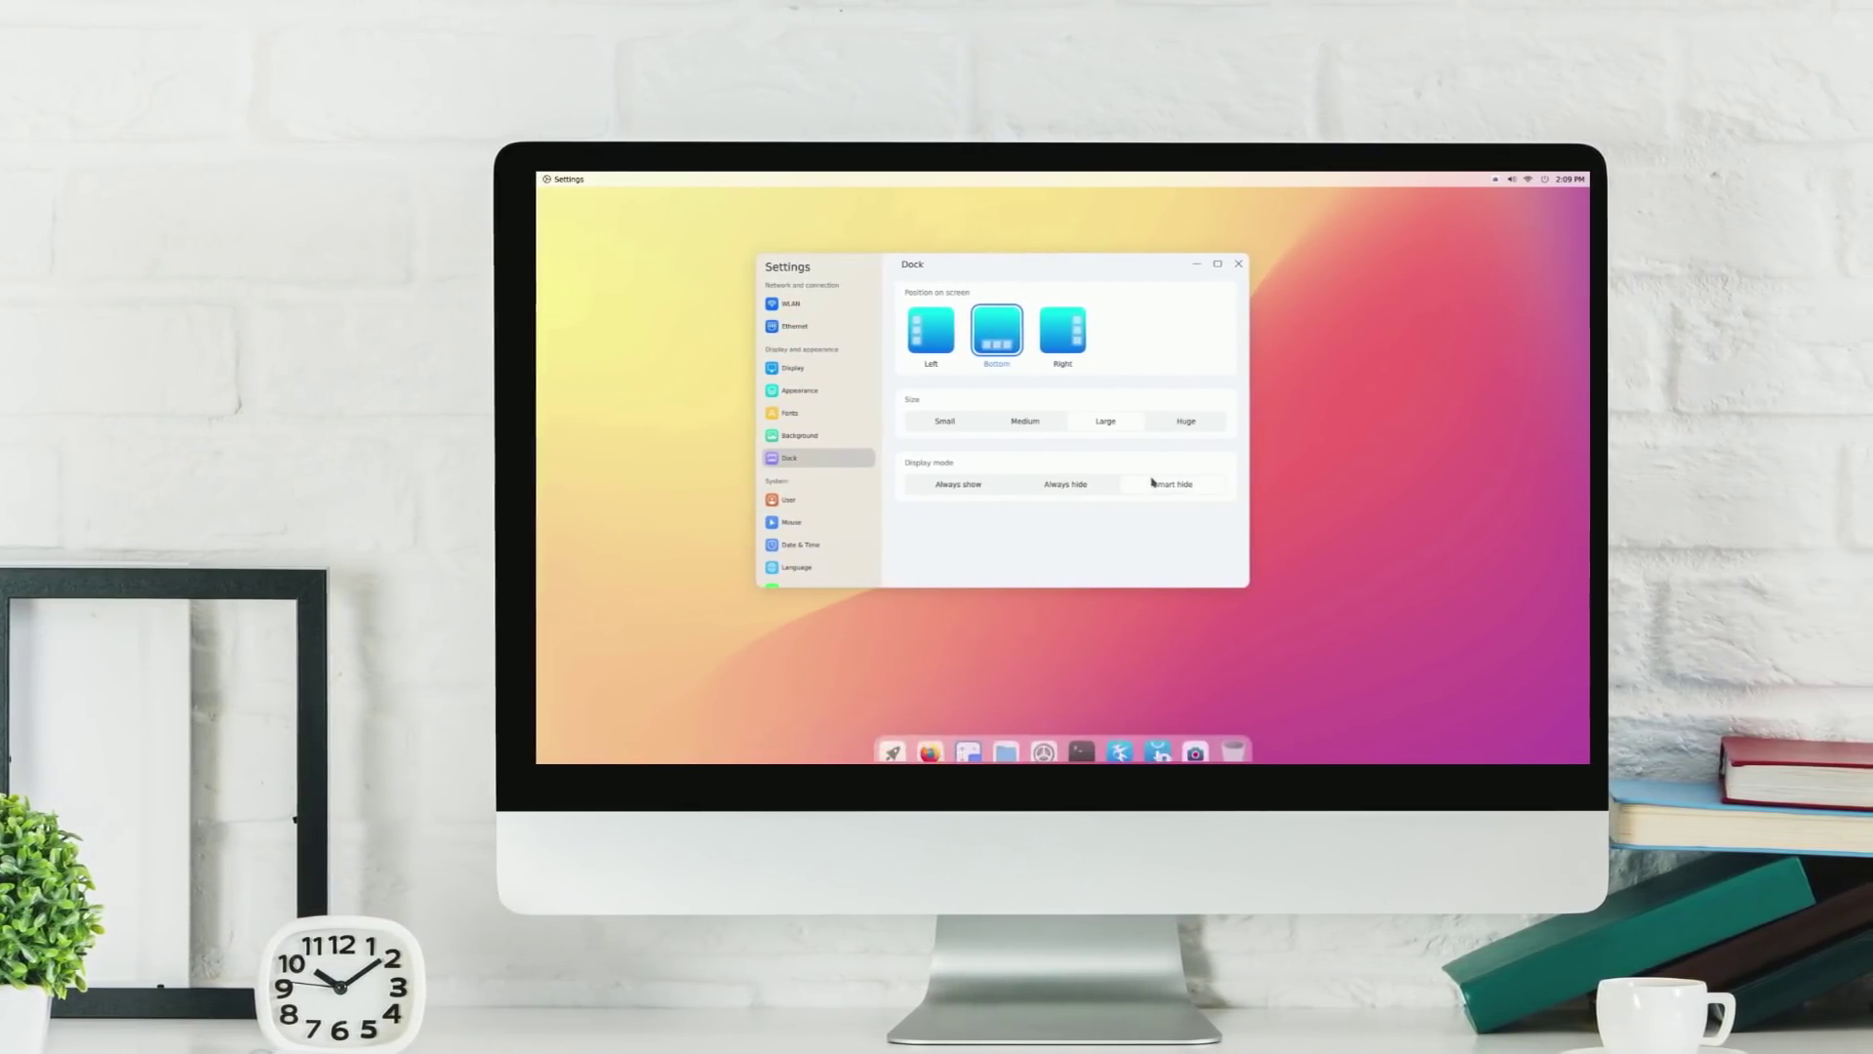
{"action": "left_click", "coordinate": [1206, 264]}
{"action": "left_click", "coordinate": [1534, 197]}
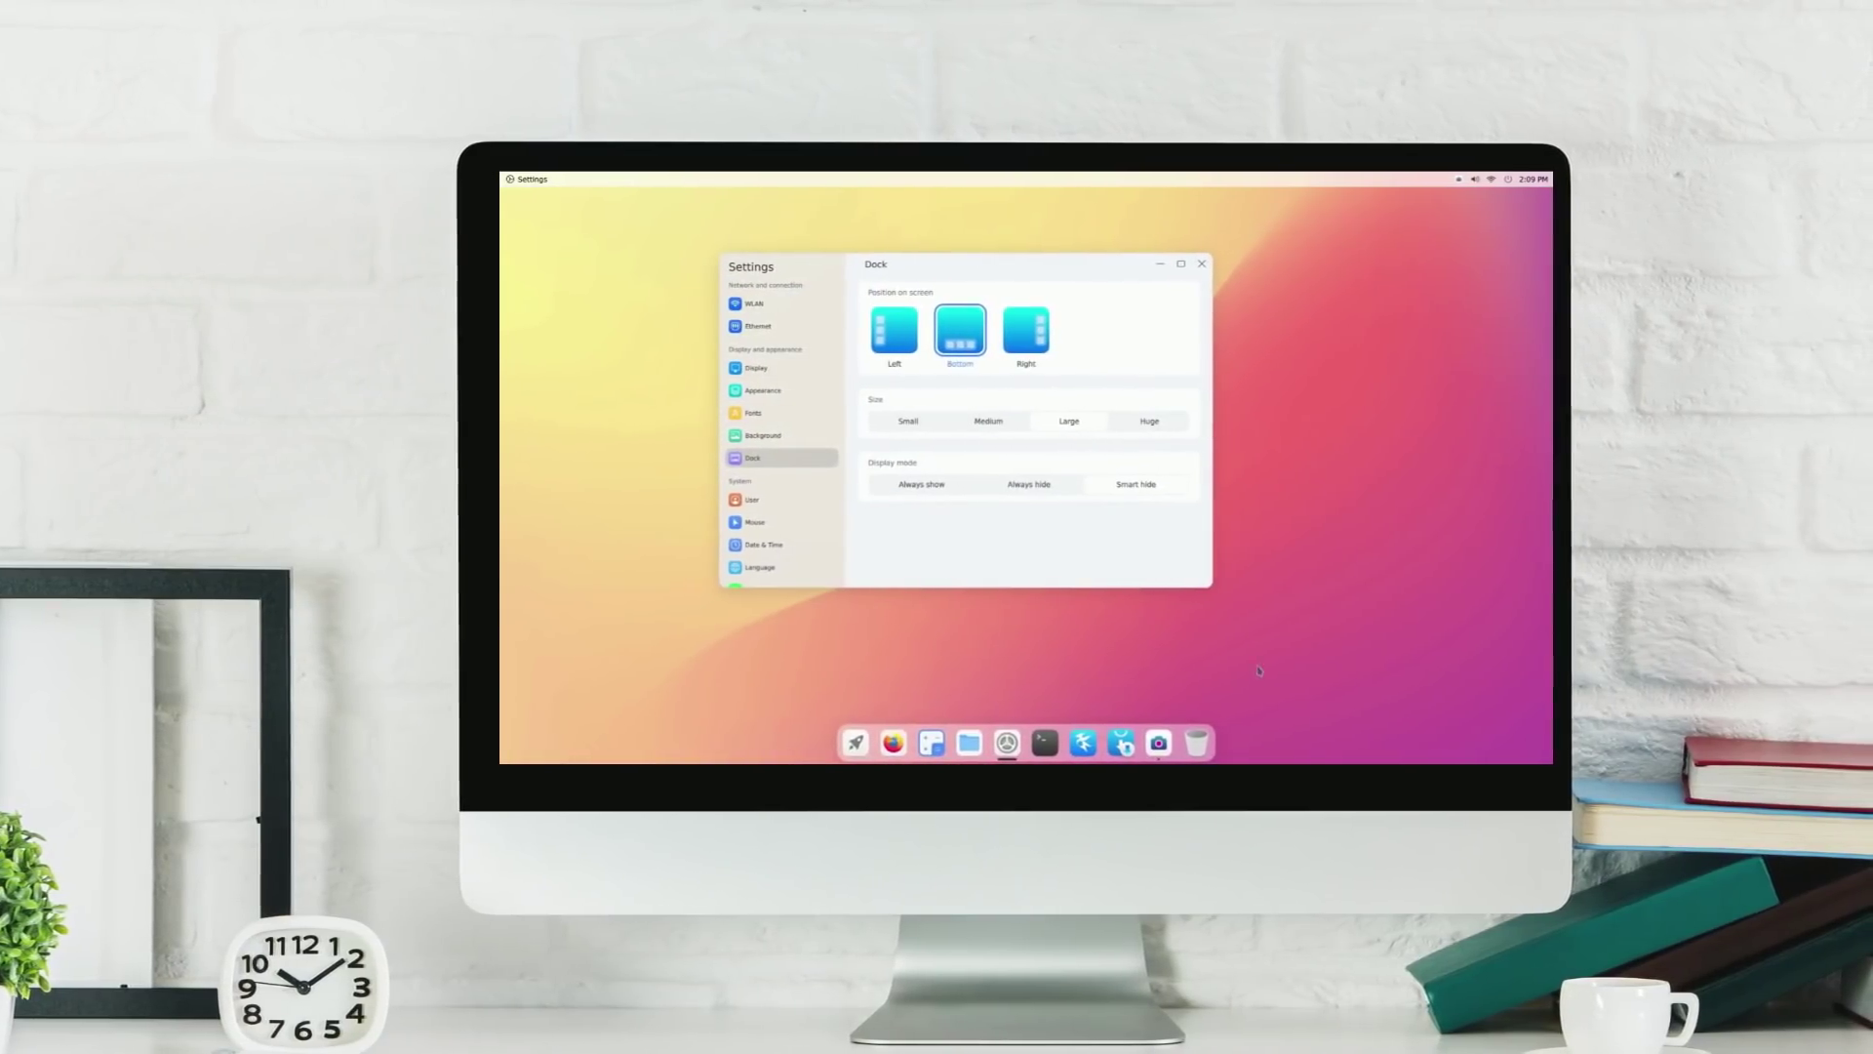
{"action": "left_click", "coordinate": [938, 492]}
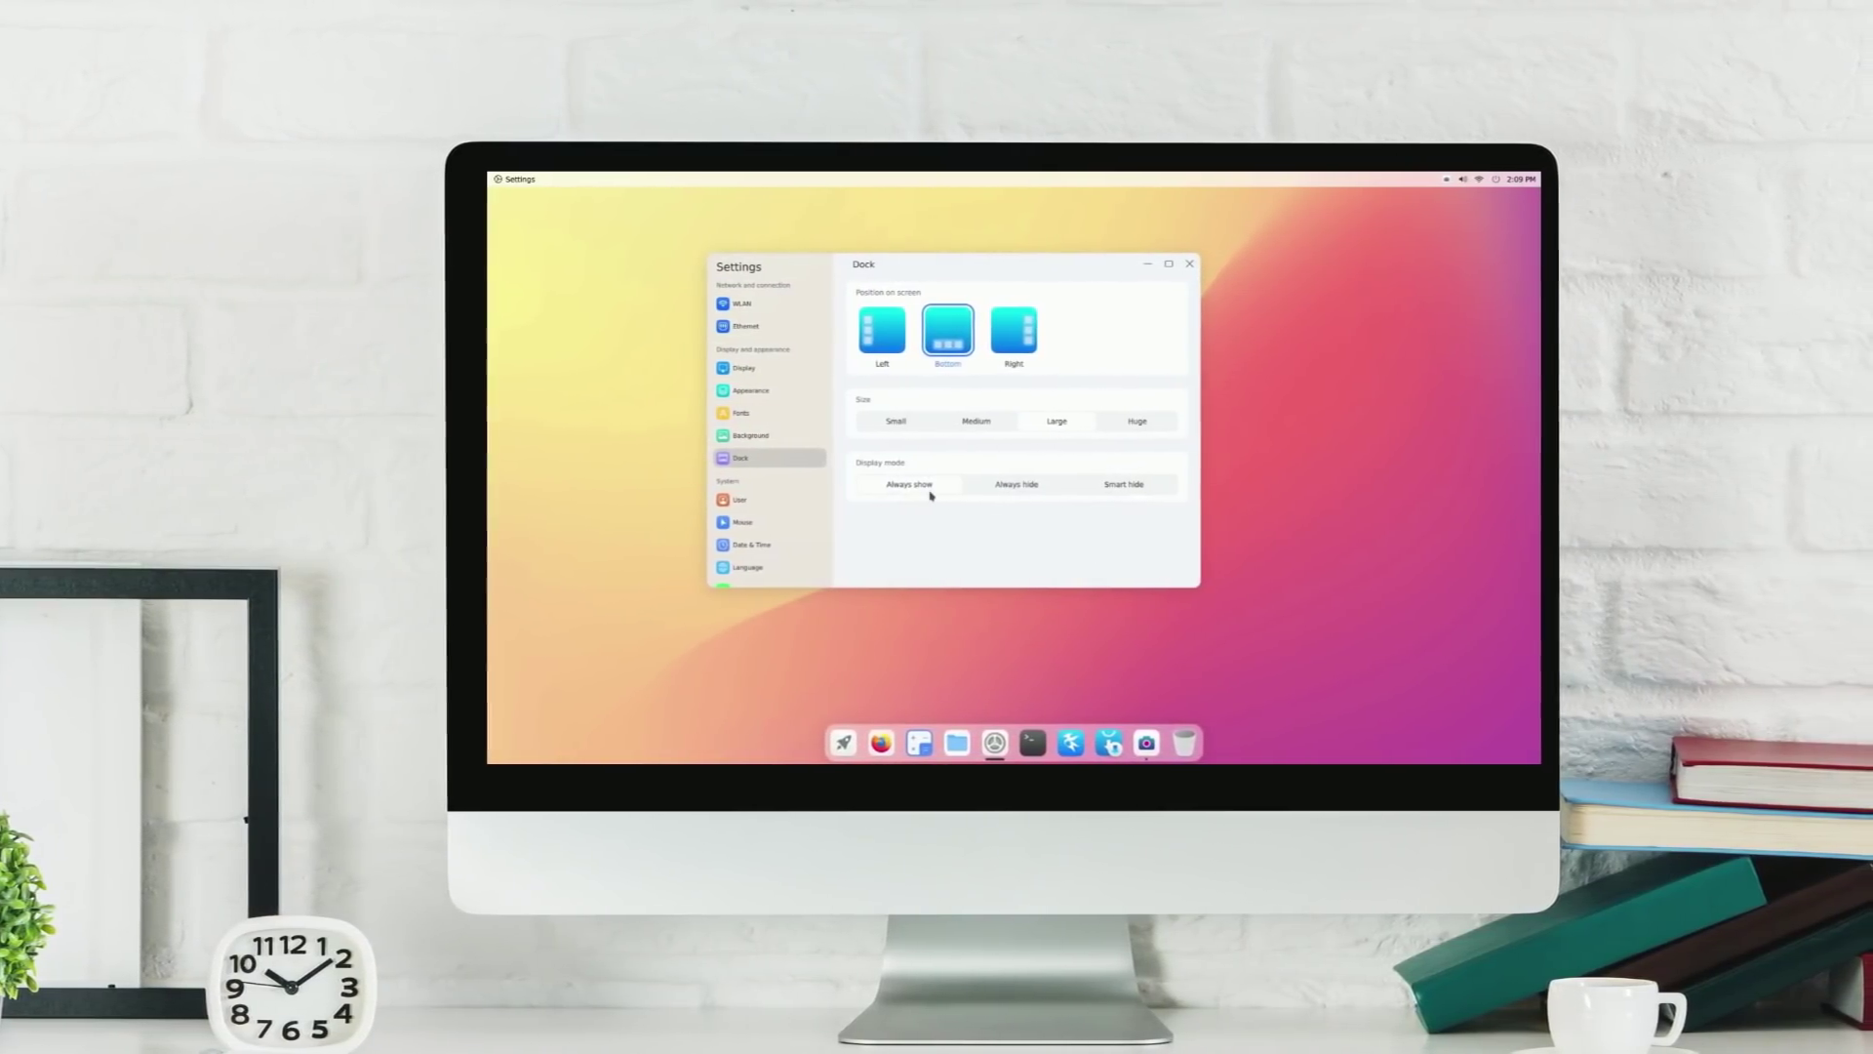
- Visit the User, Mouse, Date & Time, Language and Battery pages, ending on Power modes
{"action": "left_click", "coordinate": [732, 500]}
{"action": "scroll", "coordinate": [744, 438], "scroll_direction": "down", "scroll_amount": 2}
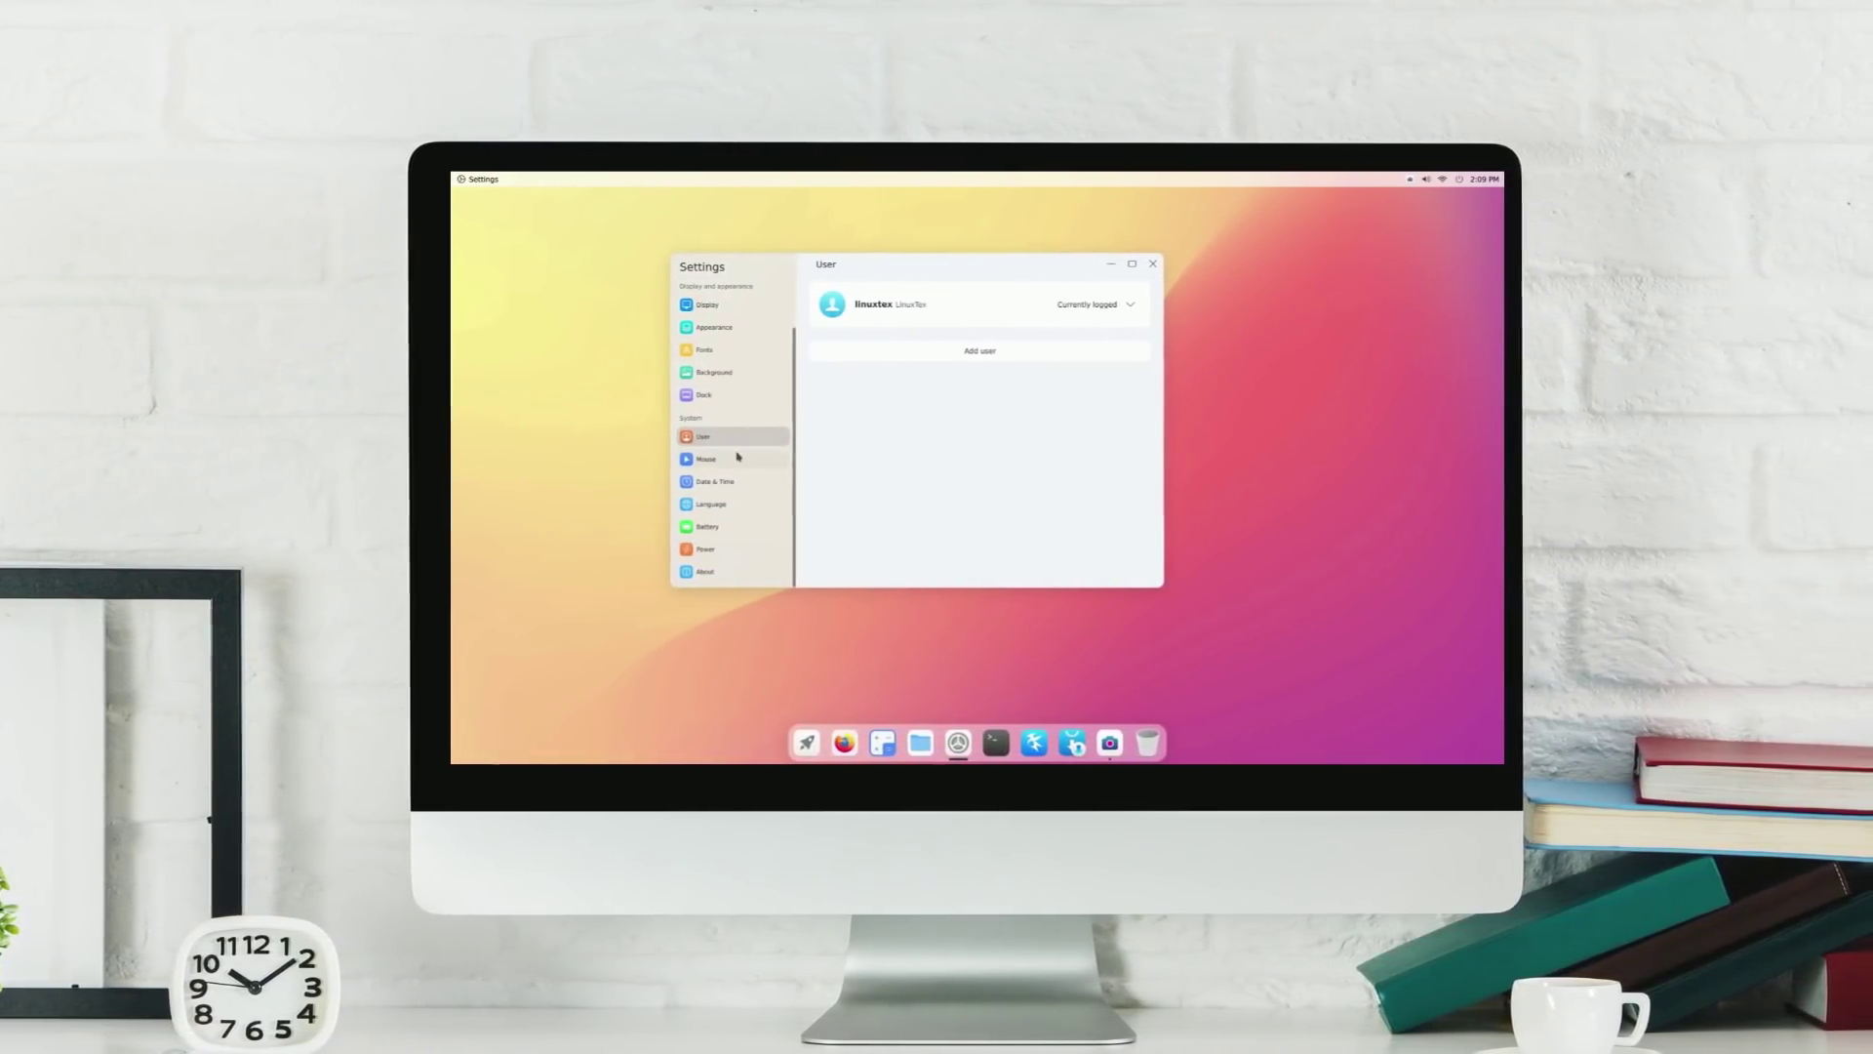
{"action": "left_click", "coordinate": [744, 458]}
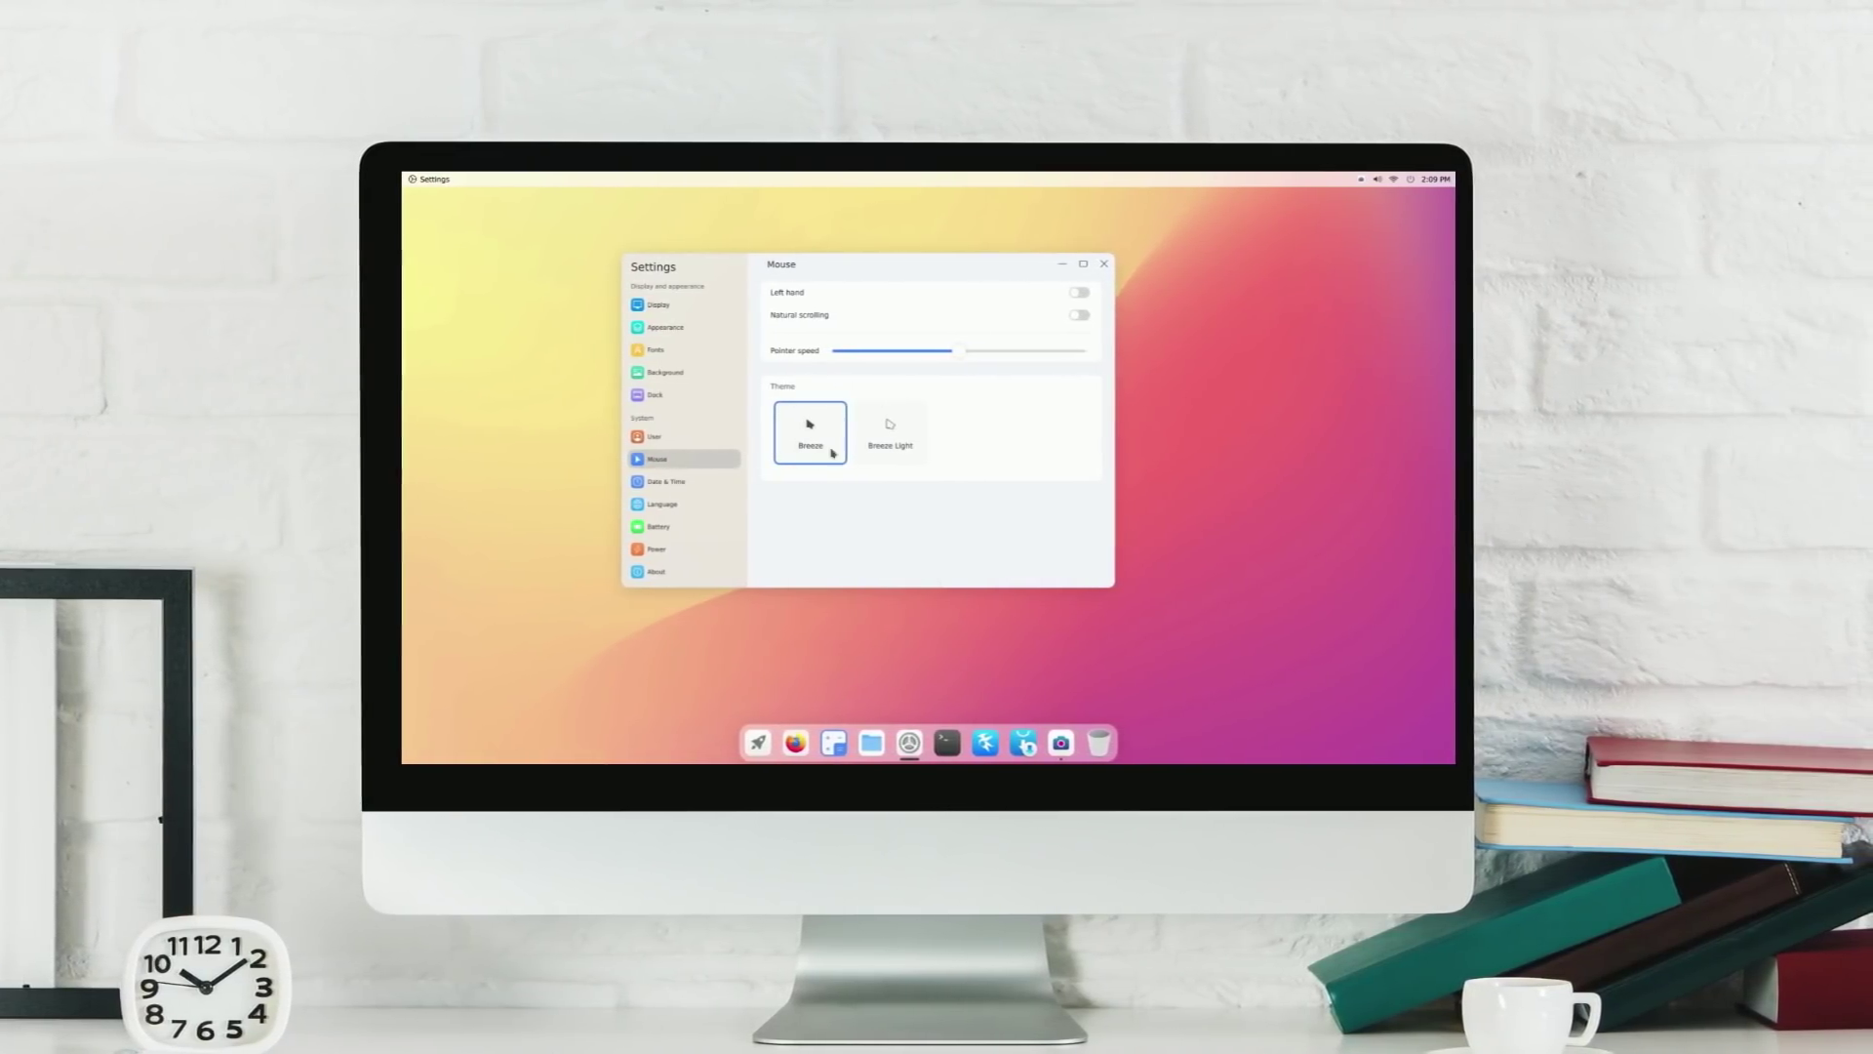
{"action": "left_click", "coordinate": [687, 484]}
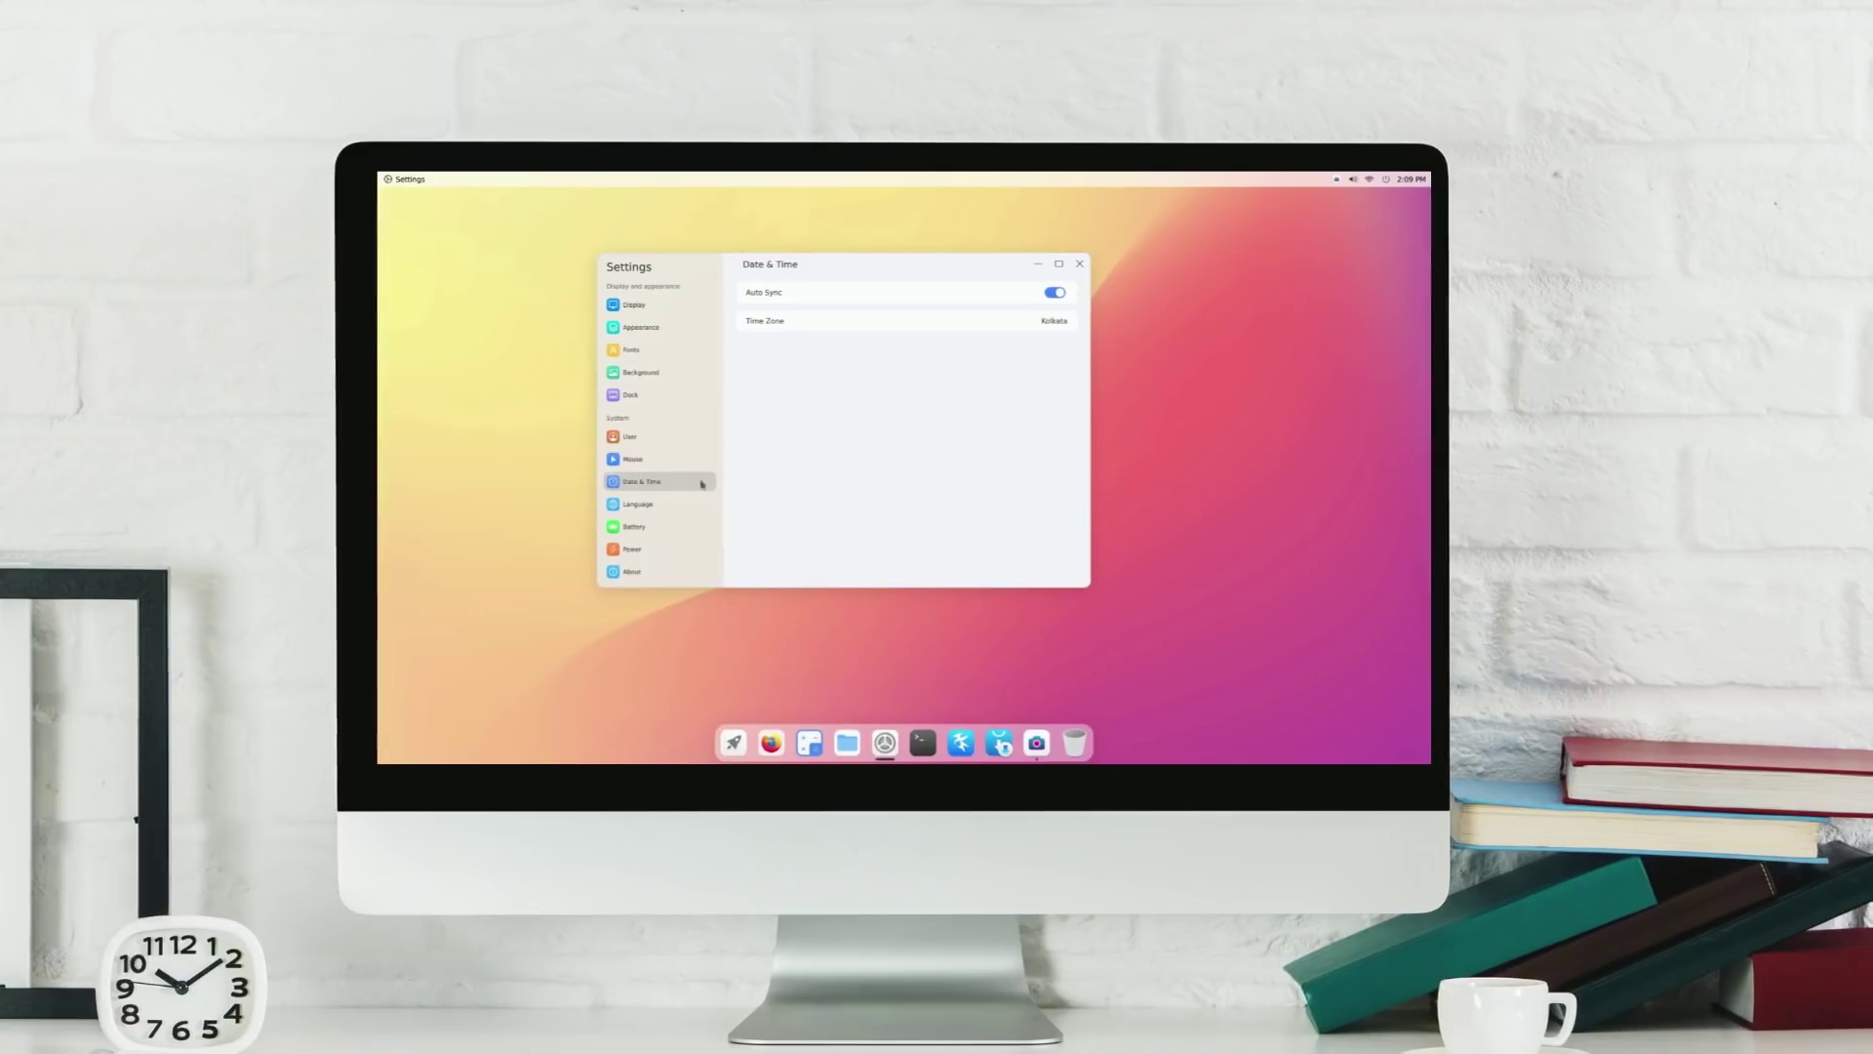
{"action": "left_click", "coordinate": [644, 502]}
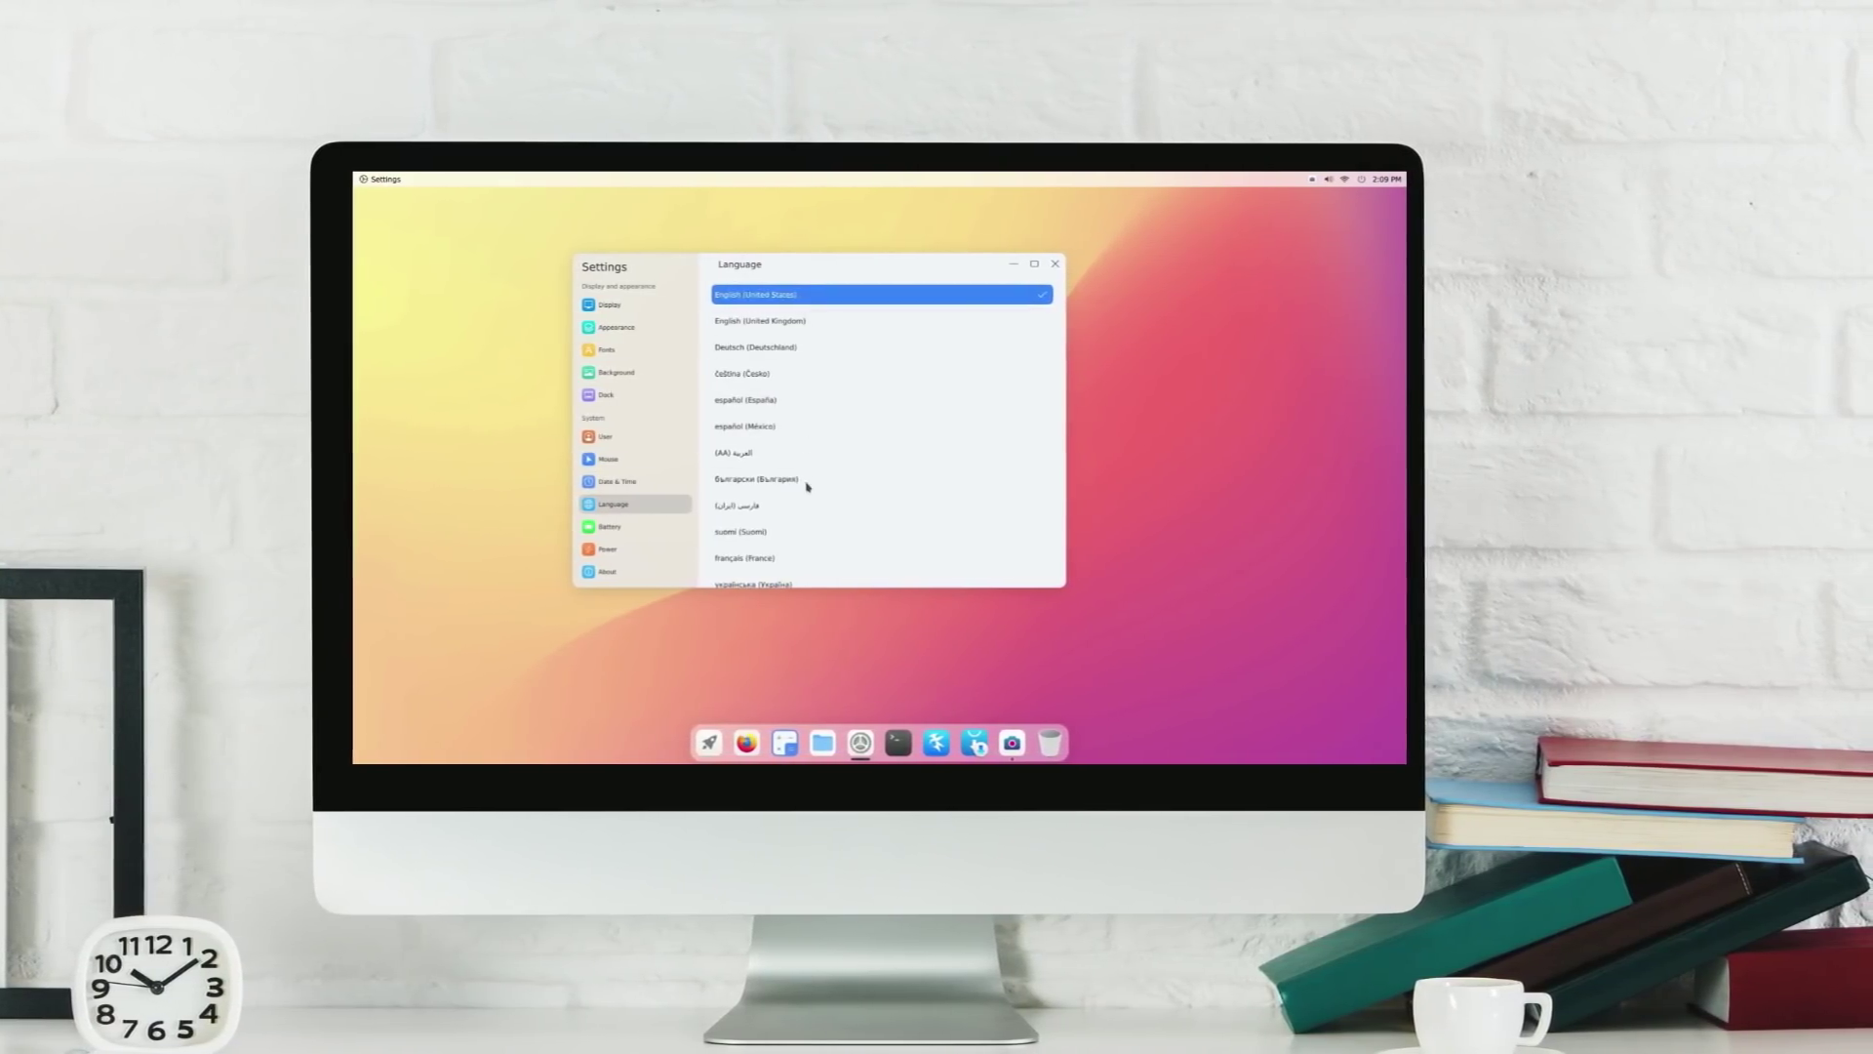
{"action": "left_click", "coordinate": [629, 533]}
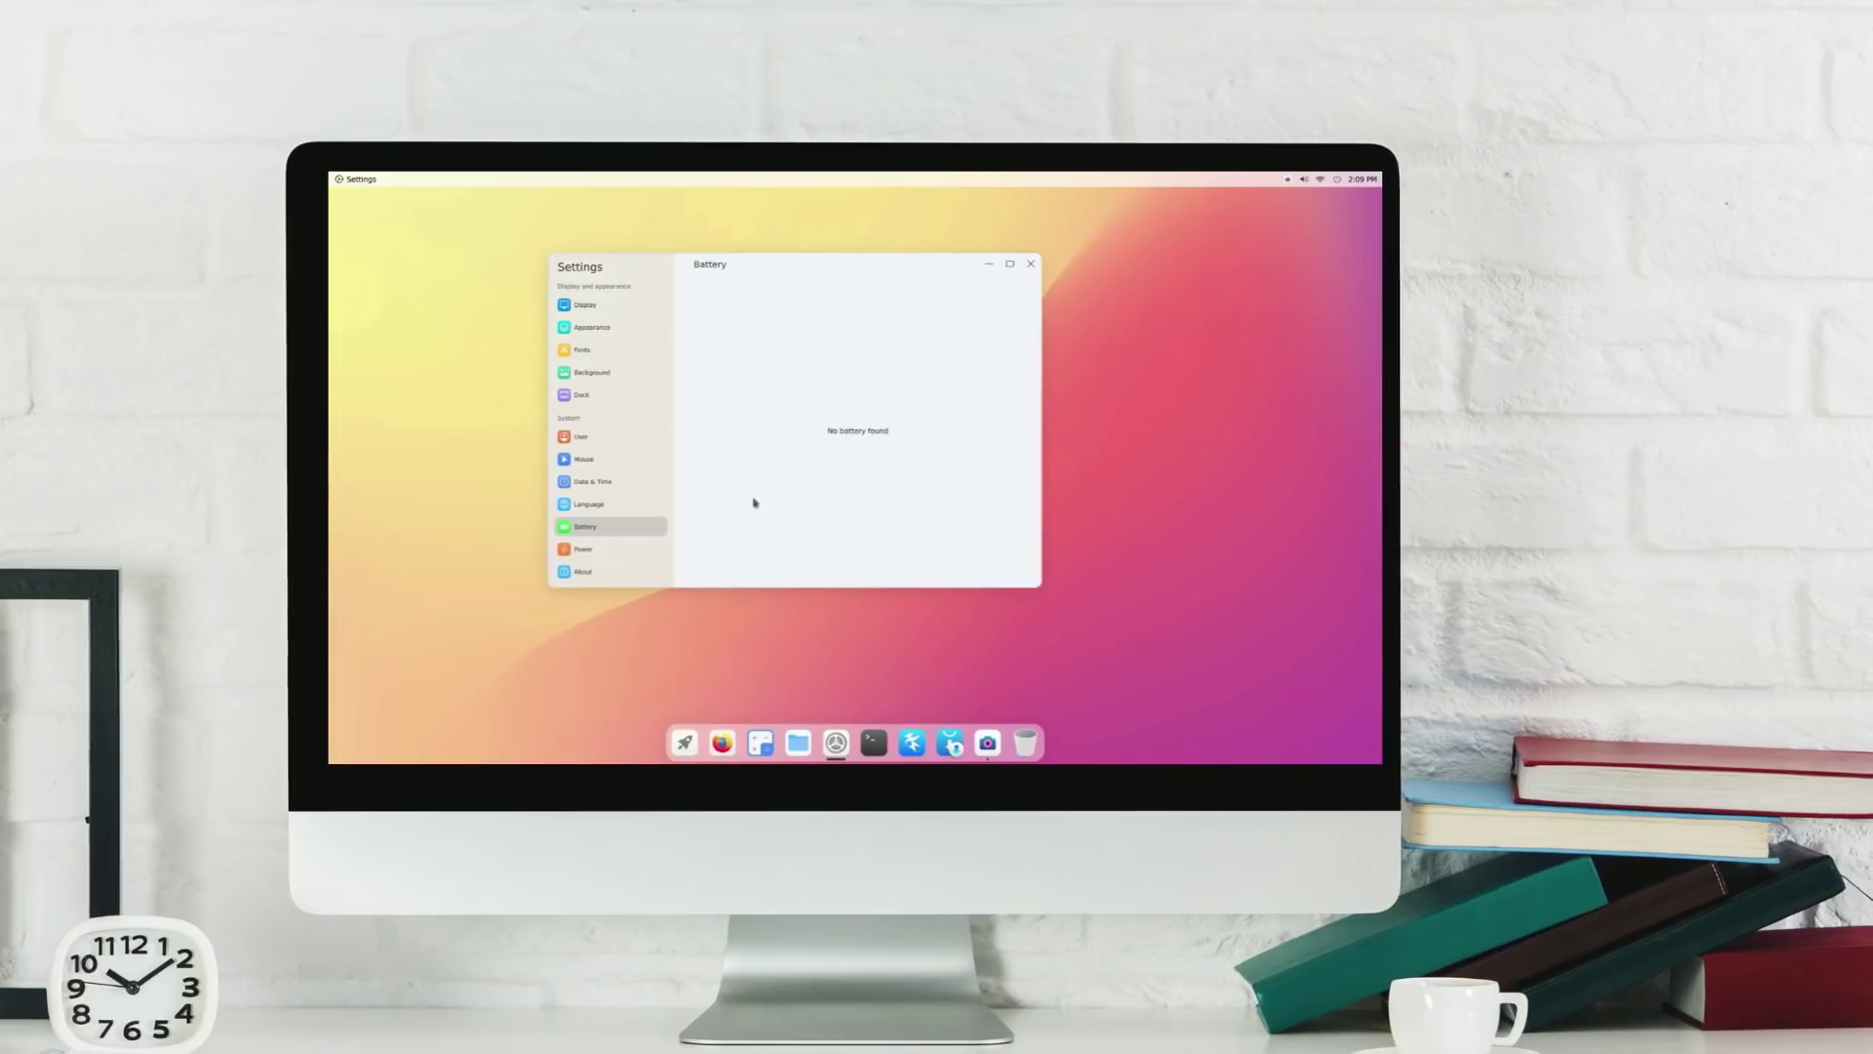
{"action": "left_click", "coordinate": [617, 552]}
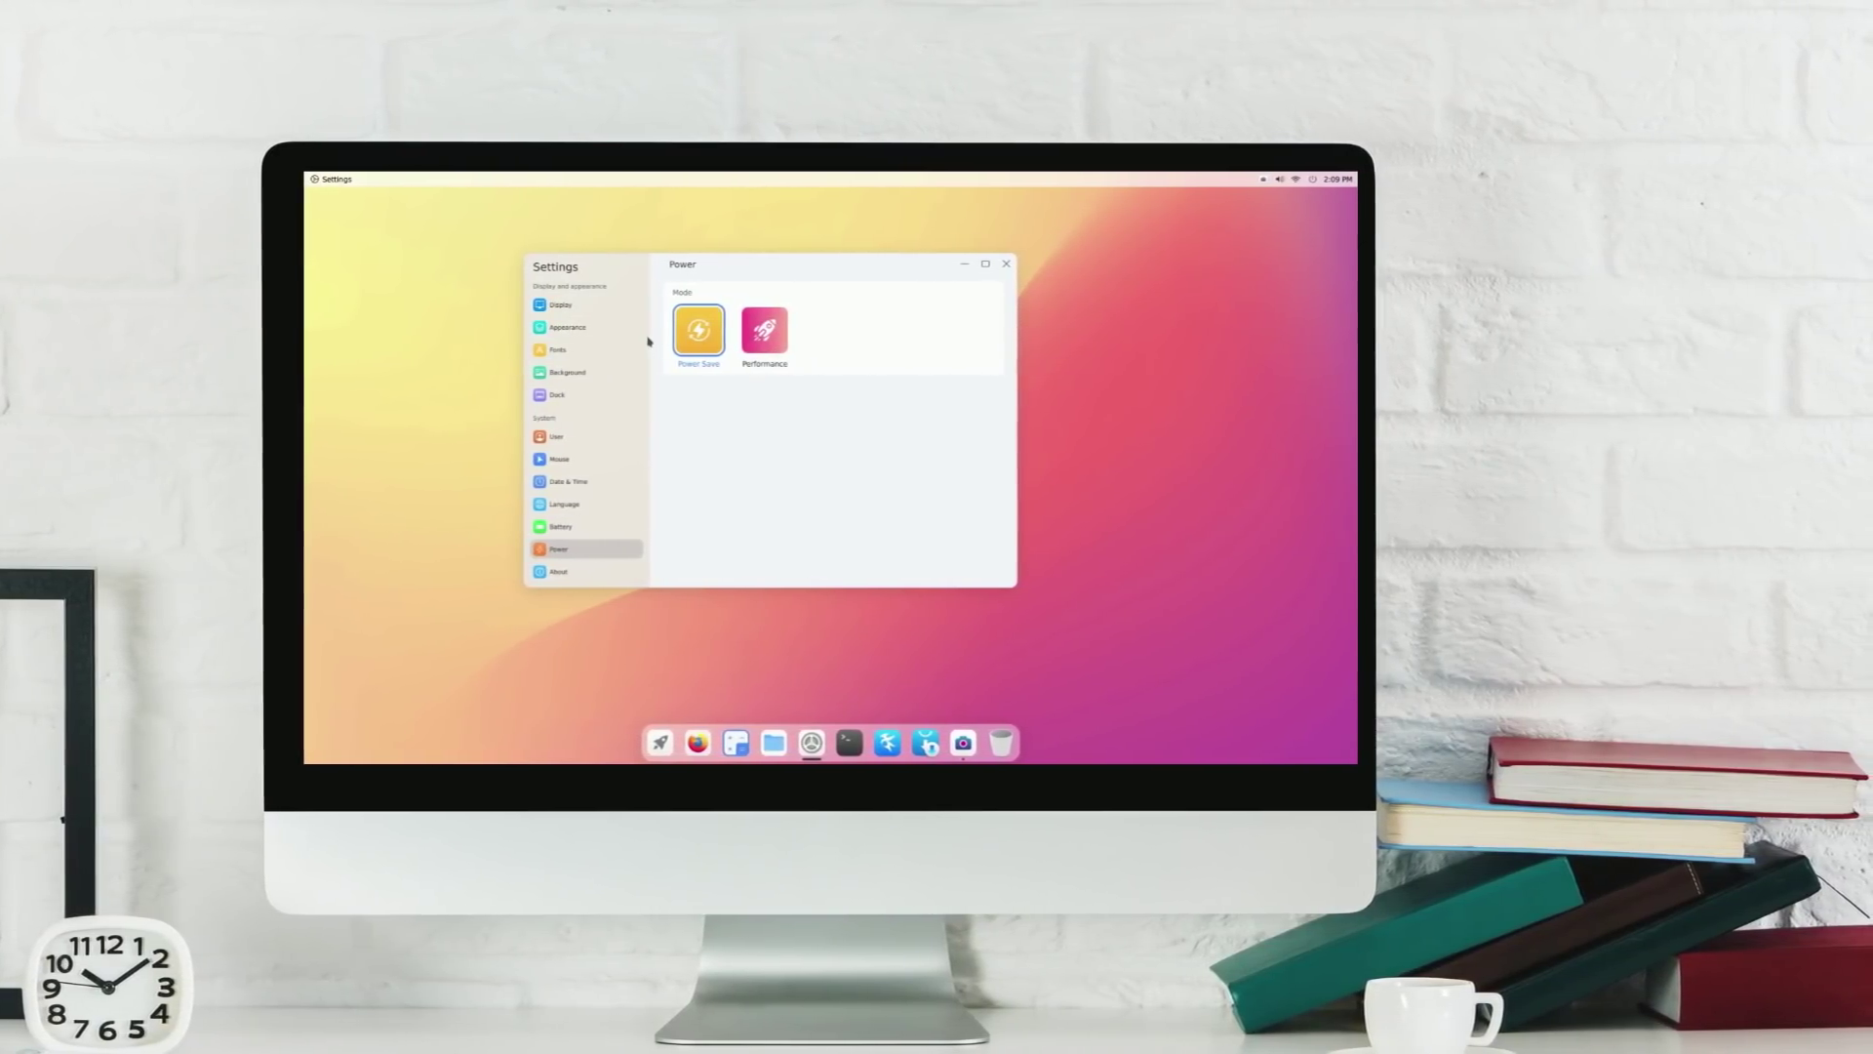